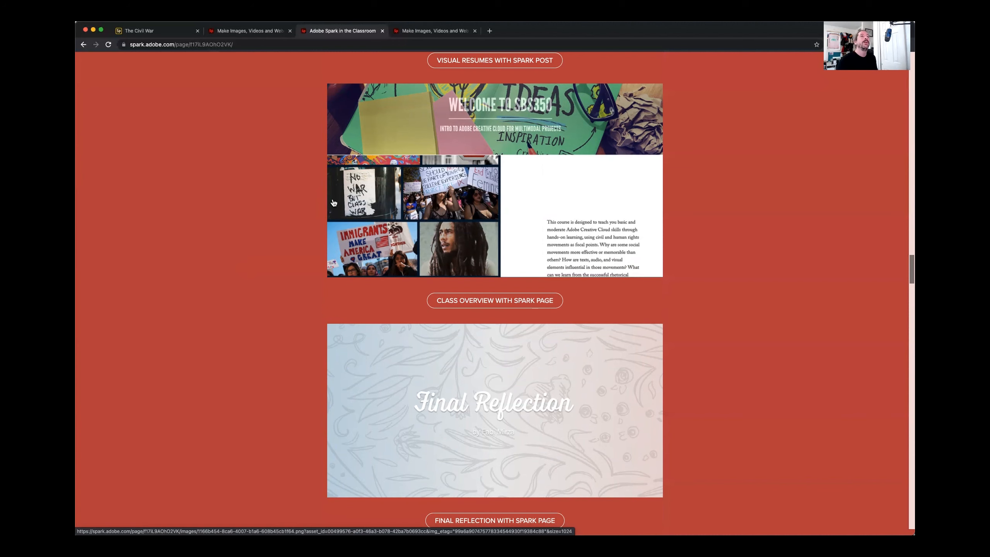
Look through the class project examples on the Adobe Spark in the Classroom page, and switch to the Spark home page.
scroll(334, 203, down, 3)
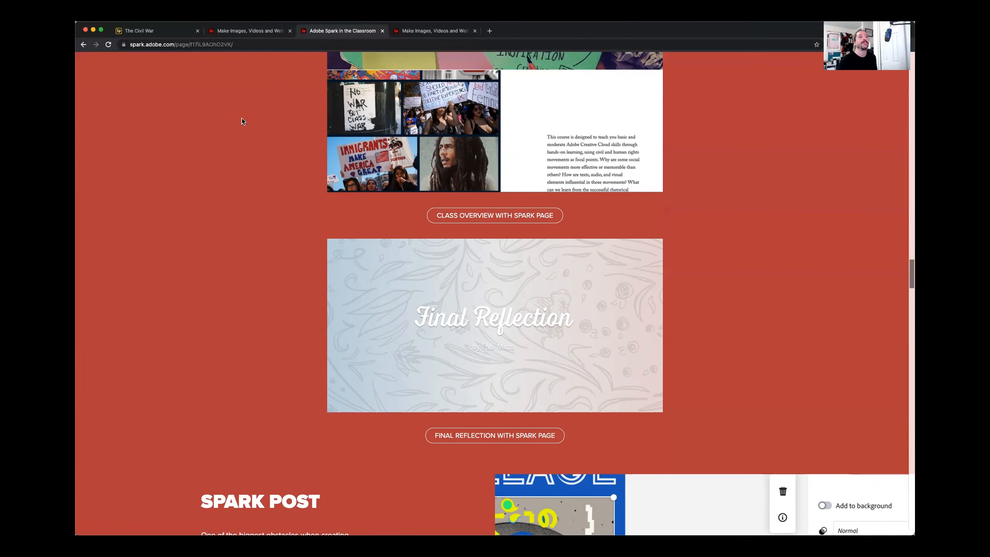
scroll(244, 121, up, 1)
click(461, 27)
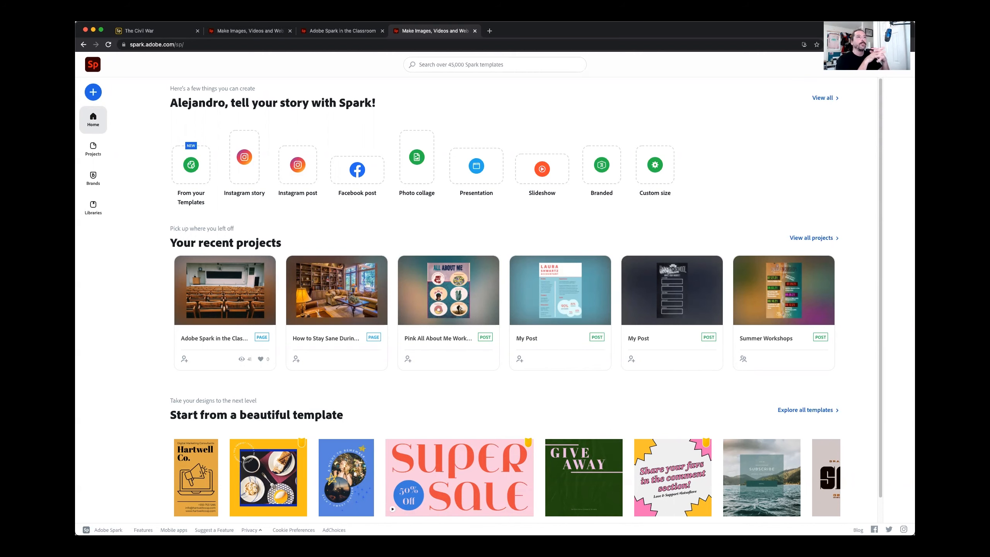
Review the project types that can be created and the recent projects on the home page.
scroll(522, 398, down, 1)
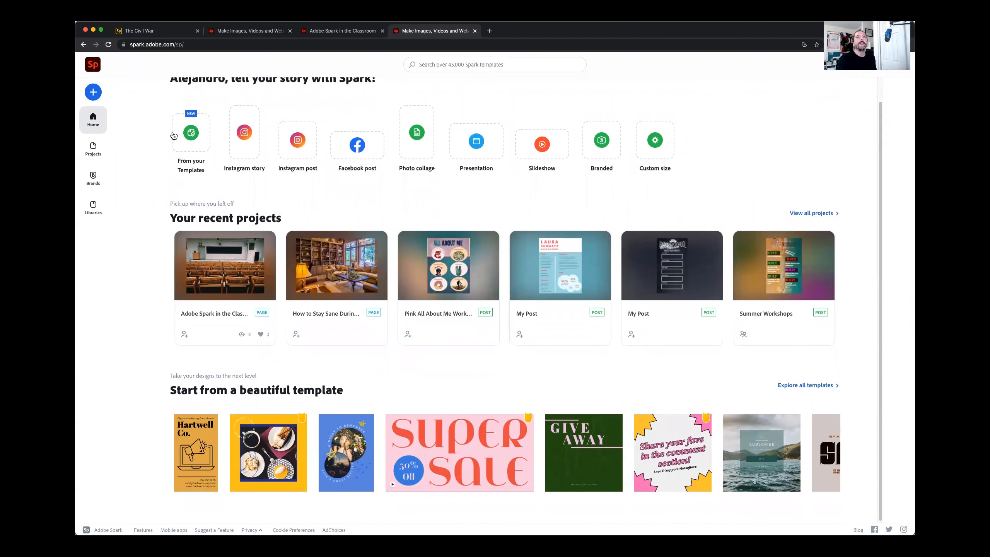
scroll(171, 148, up, 1)
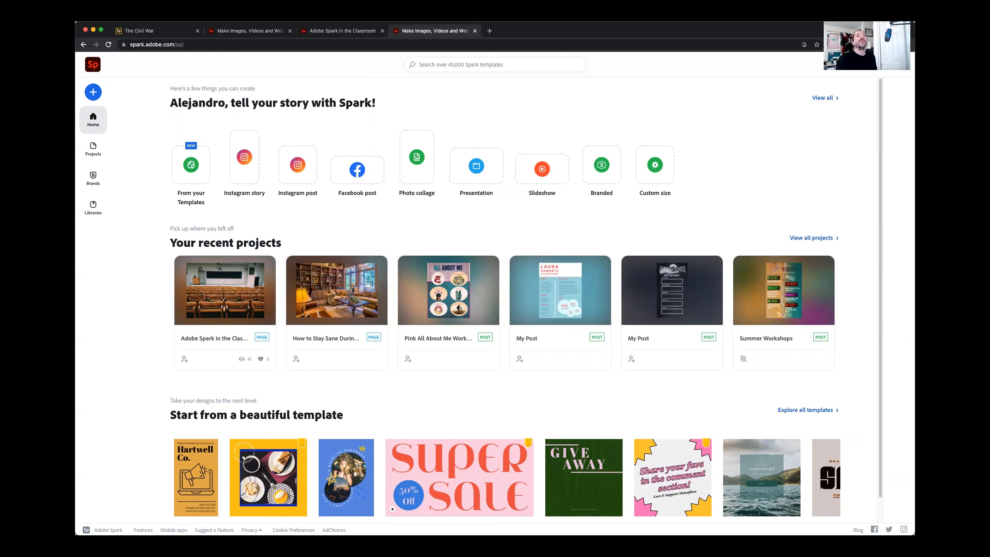
click(94, 92)
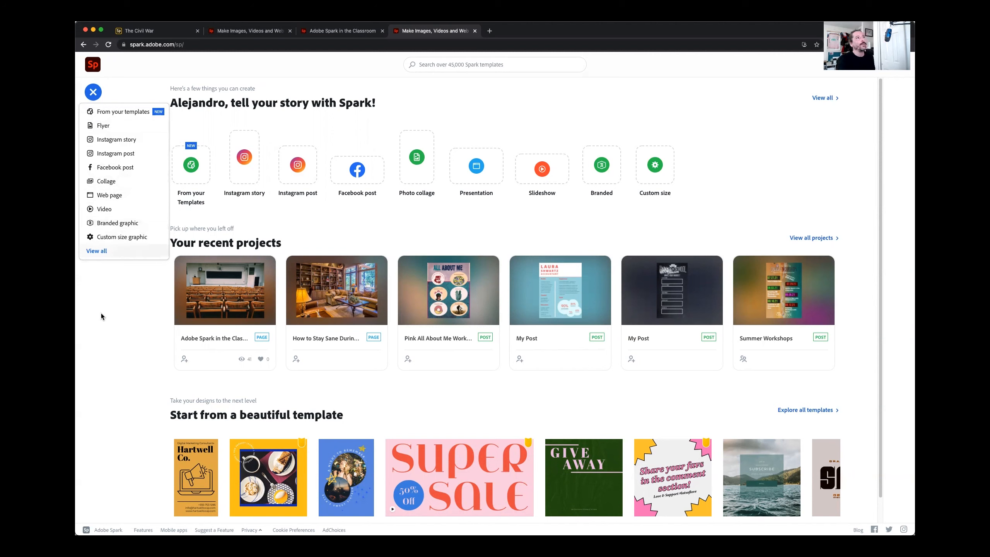
click(105, 343)
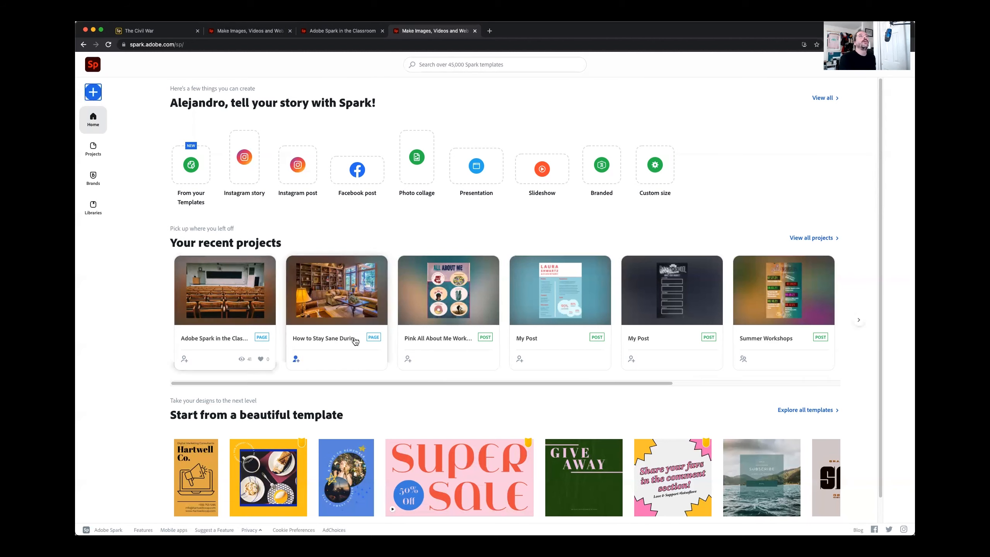
Open the full template gallery and preview the floral Congrats! and Q2 - General Meeting templates.
scroll(480, 342, down, 1)
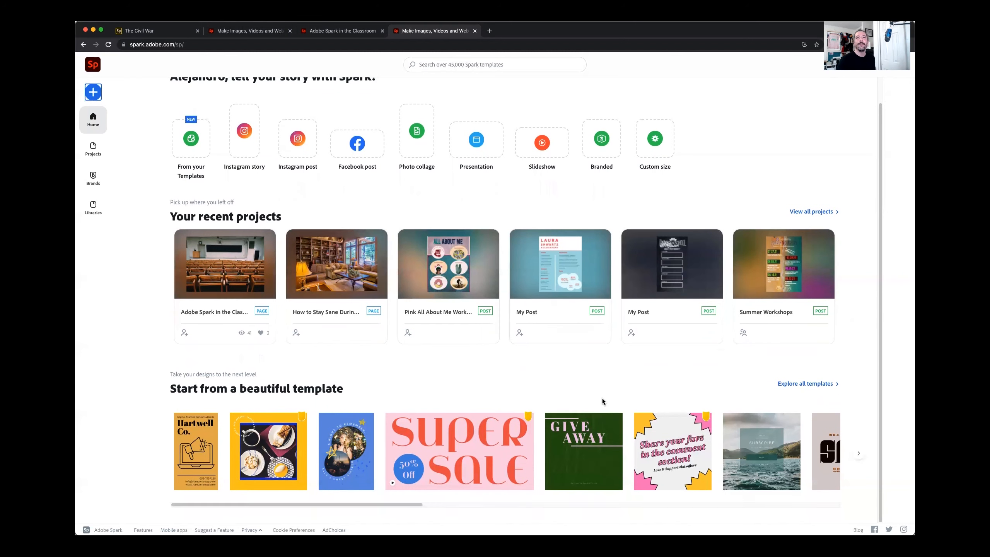
click(809, 384)
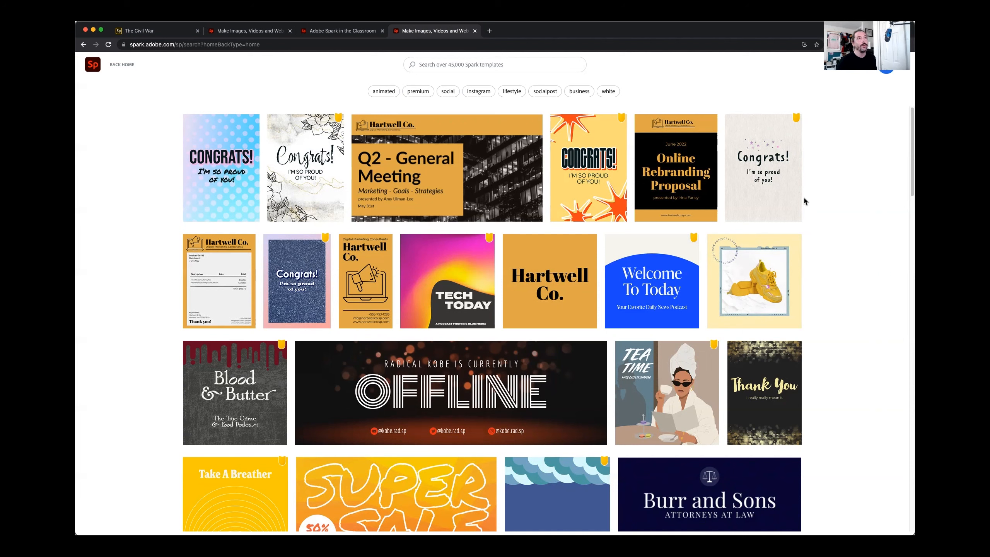
click(292, 198)
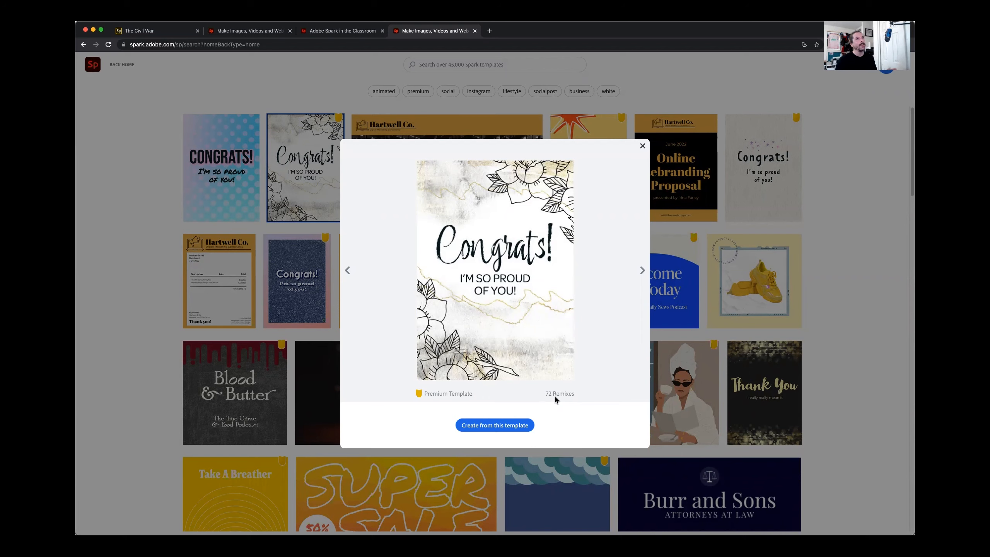
click(641, 270)
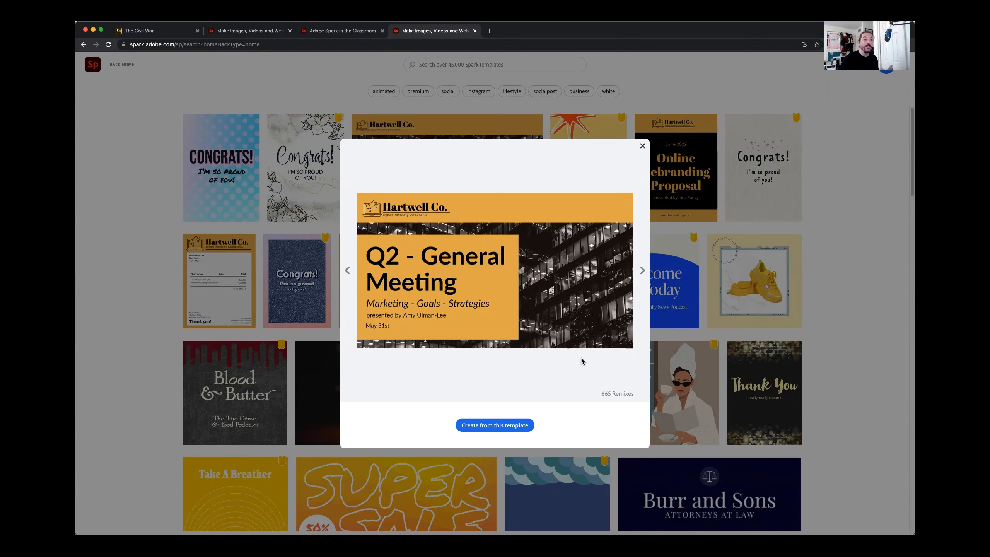
click(643, 146)
Search the template gallery for "about me" and browse through the matching designs.
click(432, 65)
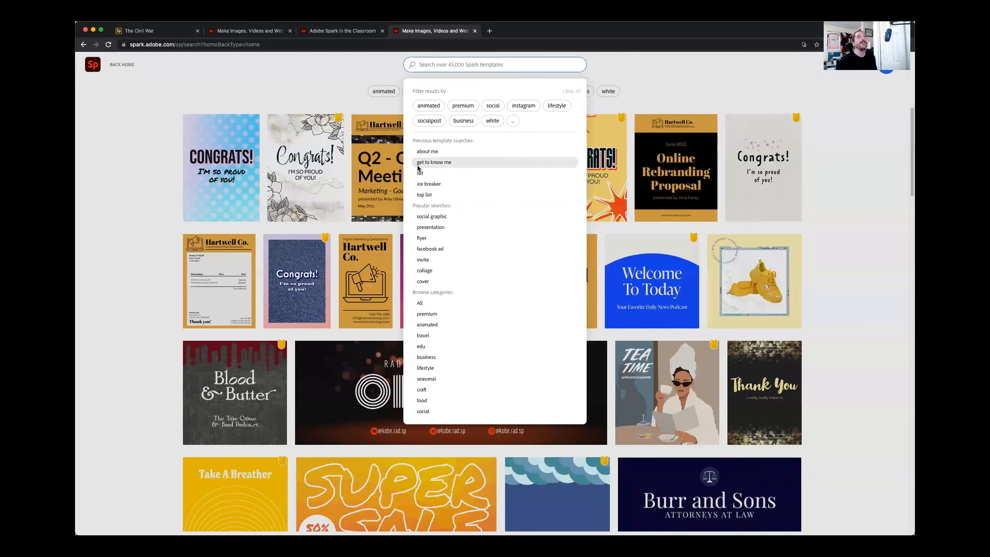
click(418, 166)
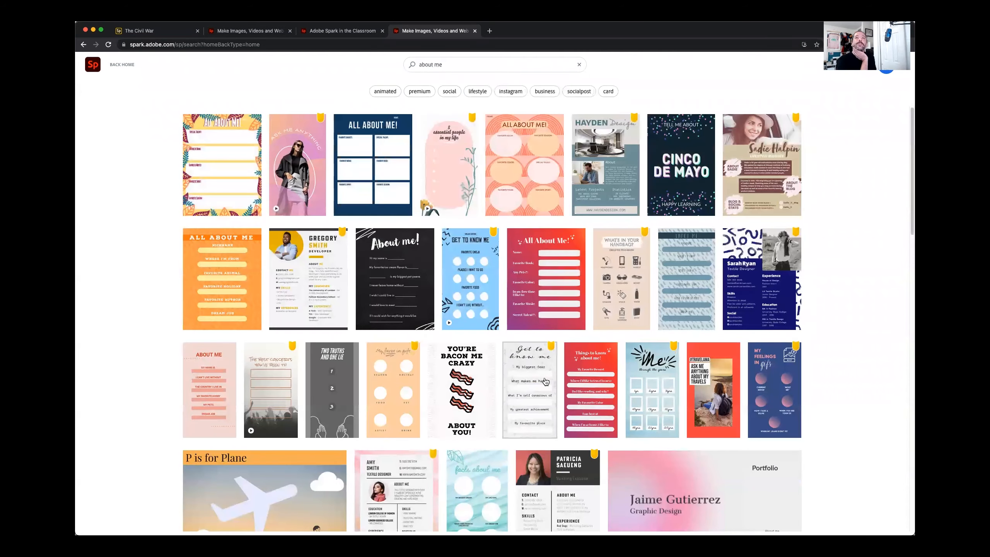
scroll(545, 381, down, 10)
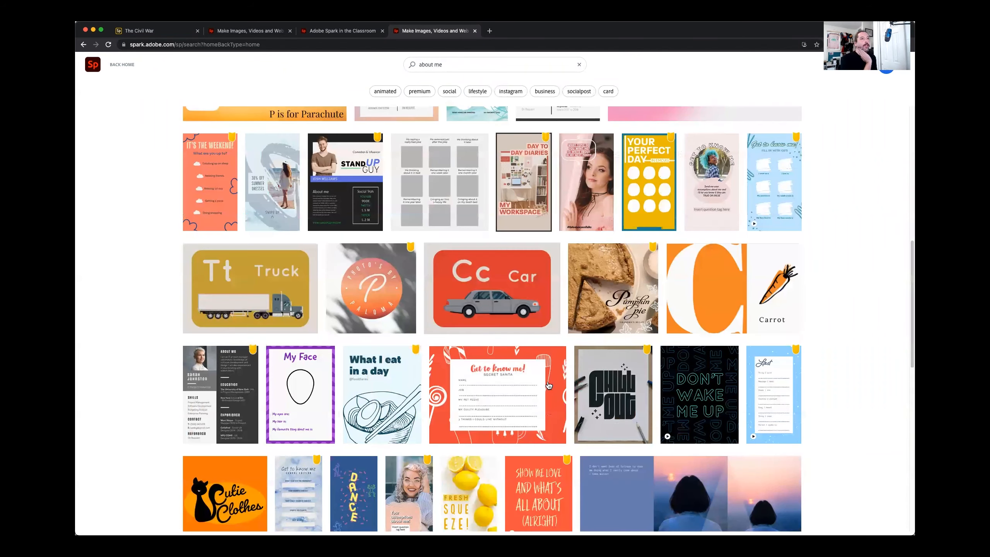
scroll(549, 385, down, 10)
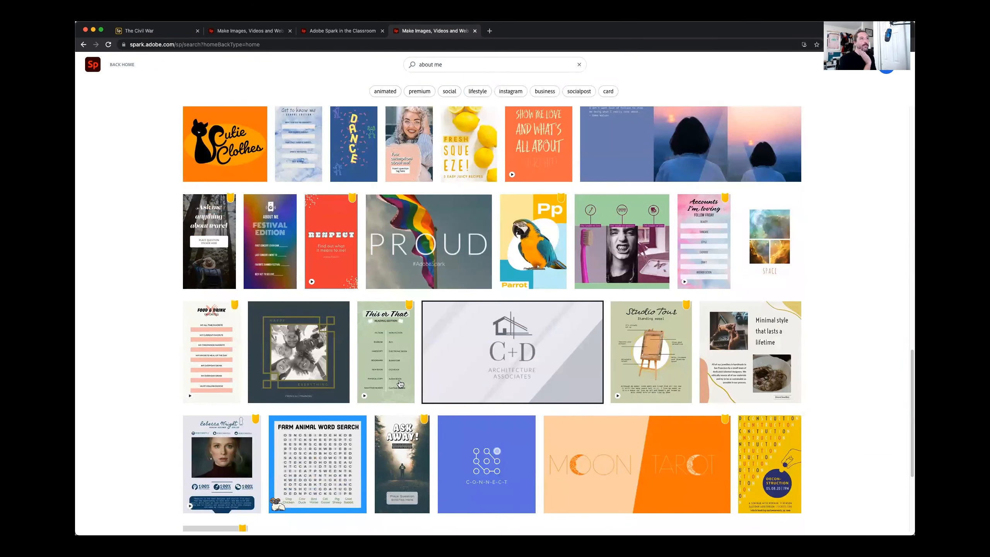
scroll(413, 378, down, 6)
scroll(431, 370, up, 4)
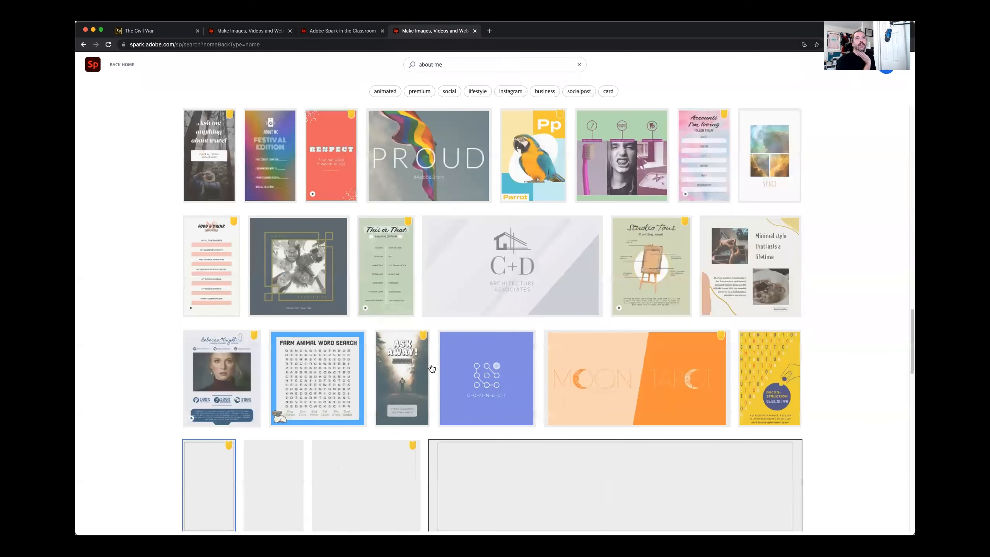
scroll(432, 369, down, 6)
scroll(432, 368, down, 2)
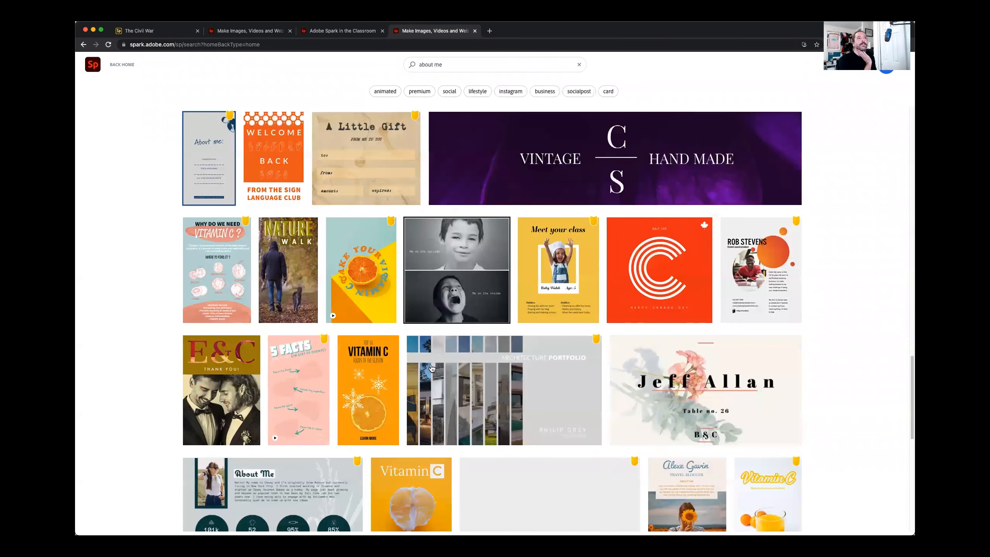
scroll(432, 369, down, 10)
scroll(432, 368, down, 5)
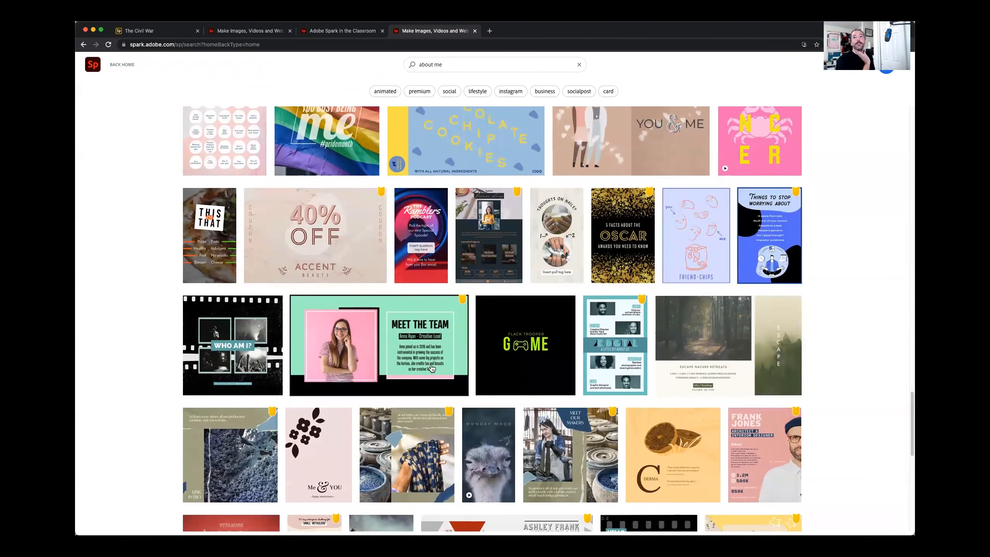
scroll(431, 368, up, 2)
scroll(432, 368, up, 20)
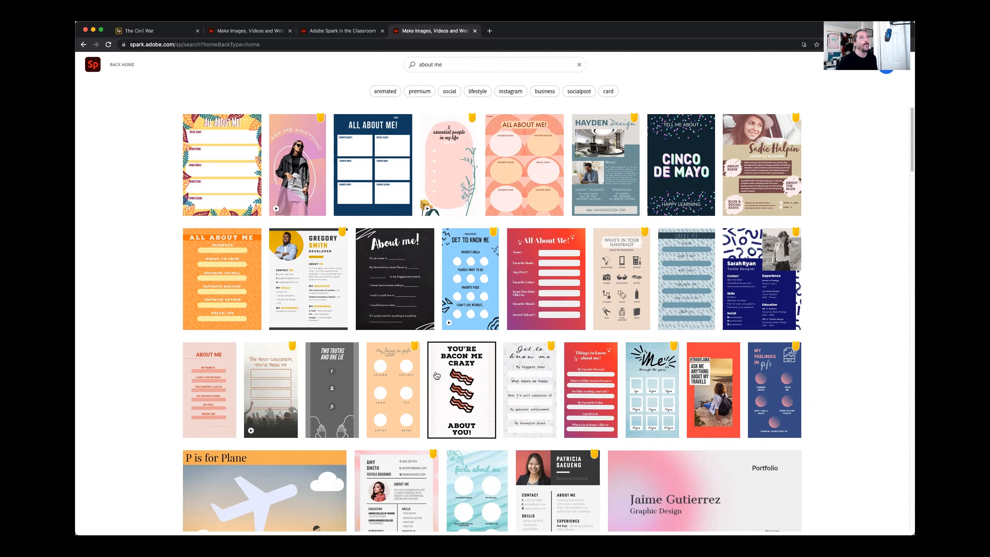
Preview the first All About Me templates and create a project from the pink one with six ovals.
click(221, 155)
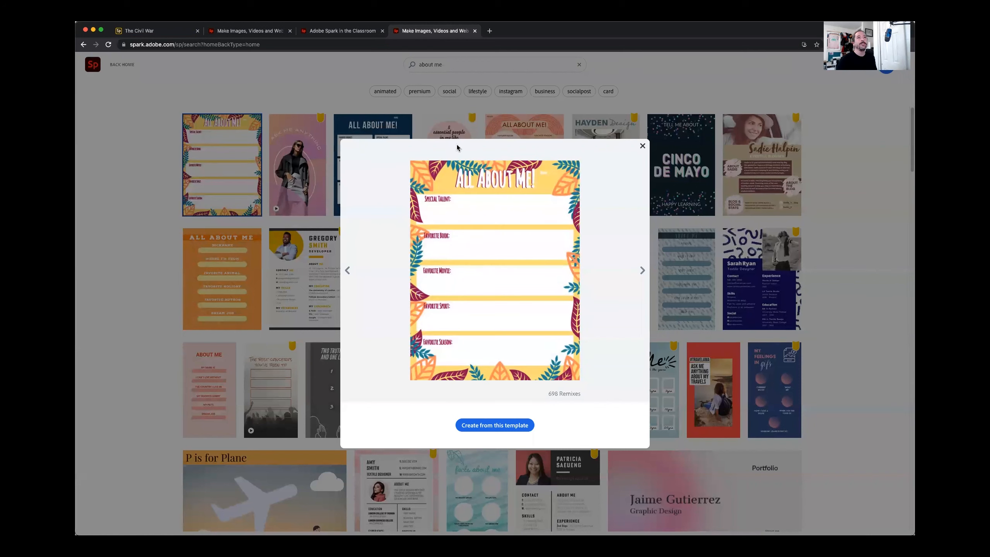
click(642, 271)
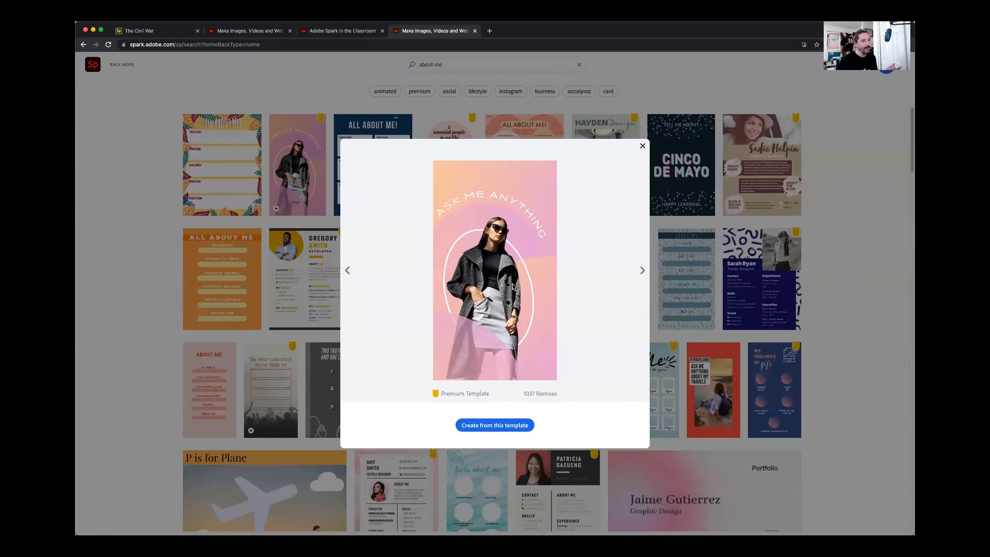
click(643, 276)
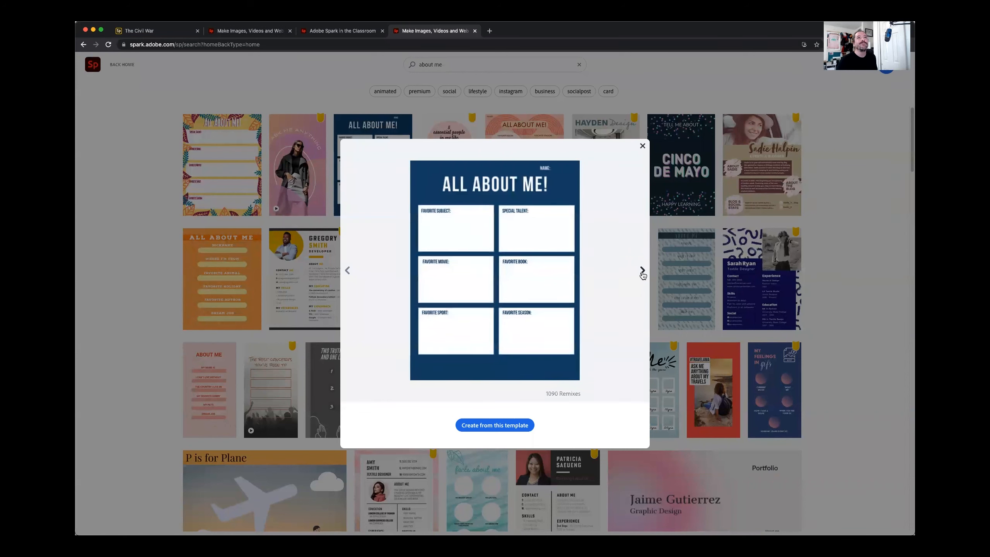
click(643, 271)
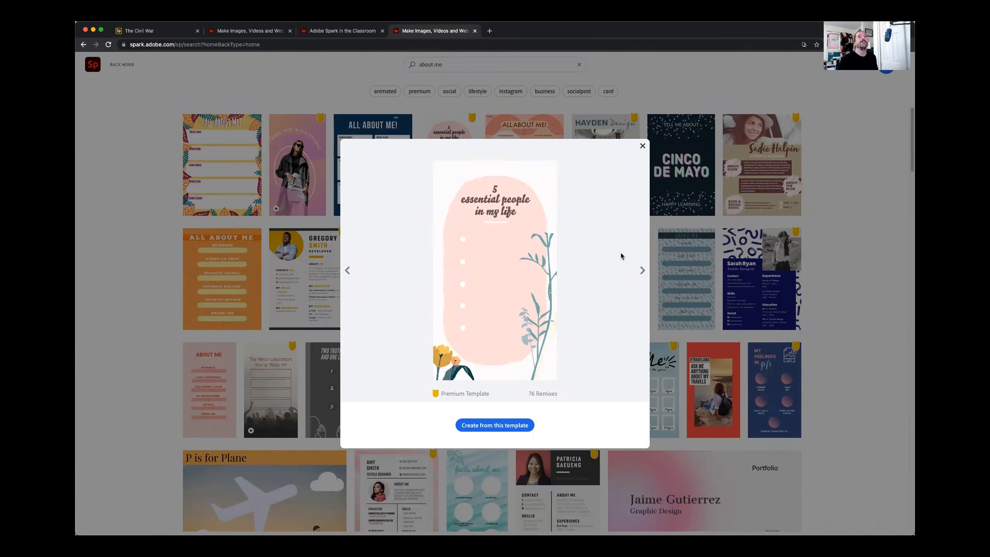
click(642, 270)
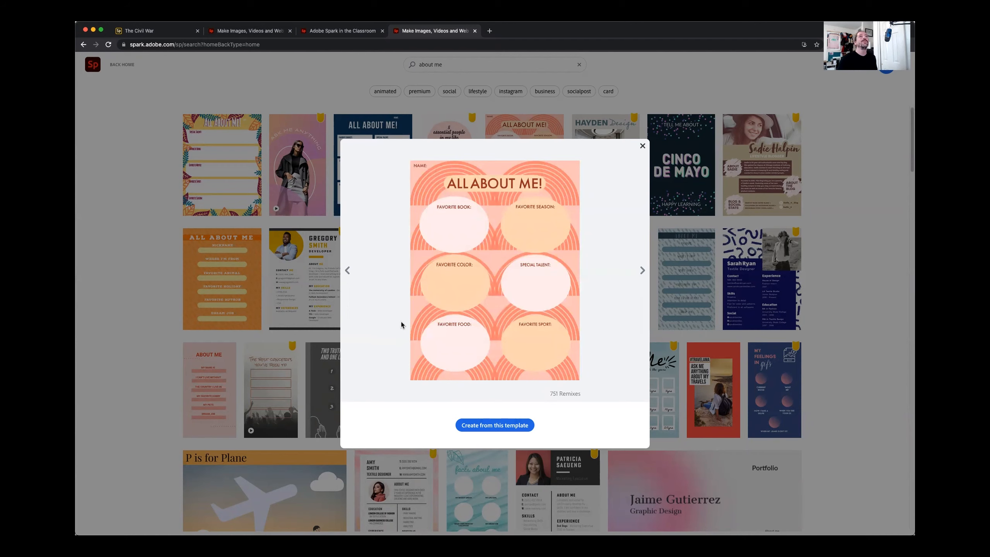
click(476, 426)
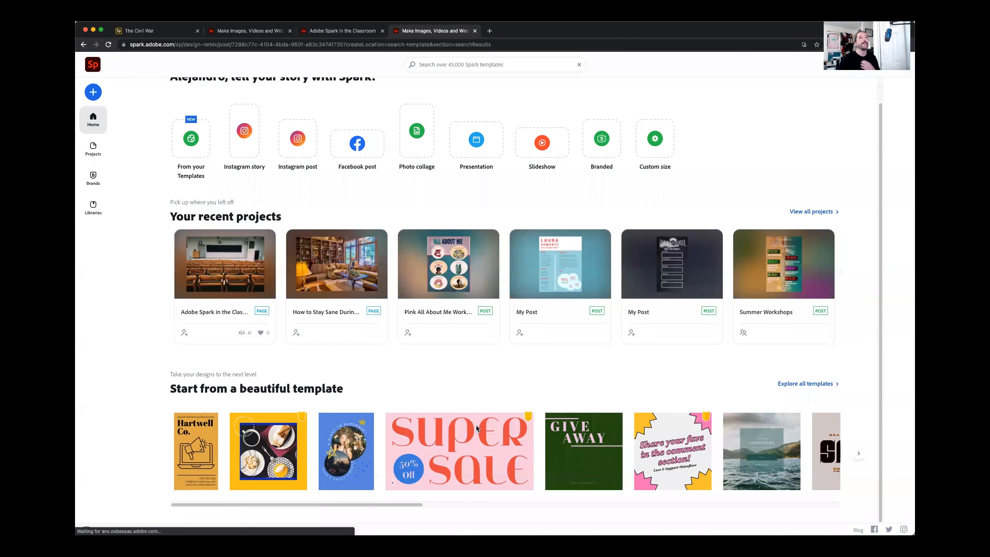
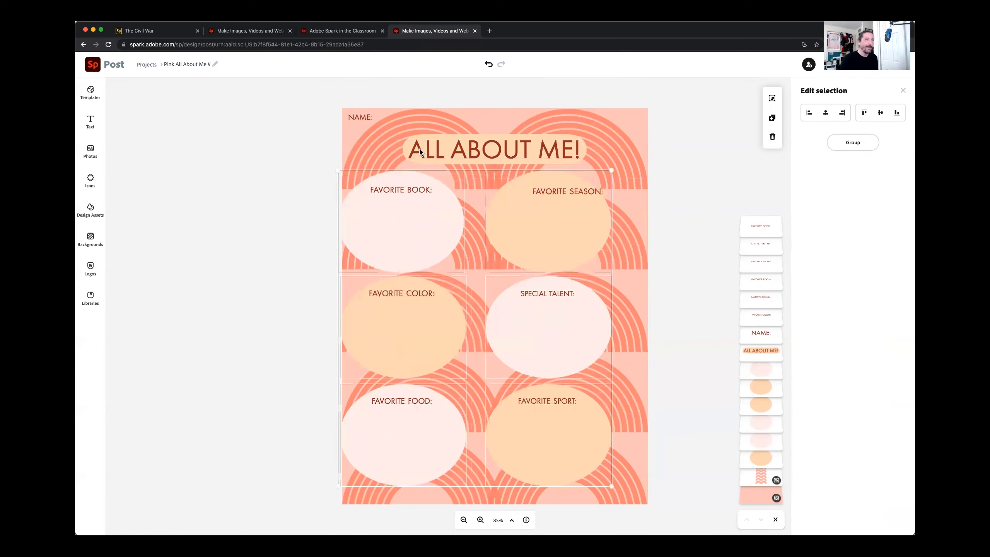
Undo the last move of the six ovals and their labels, and clear the selection.
key(super+z)
click(668, 134)
Change the poster's title text to "A little about Me!".
click(522, 160)
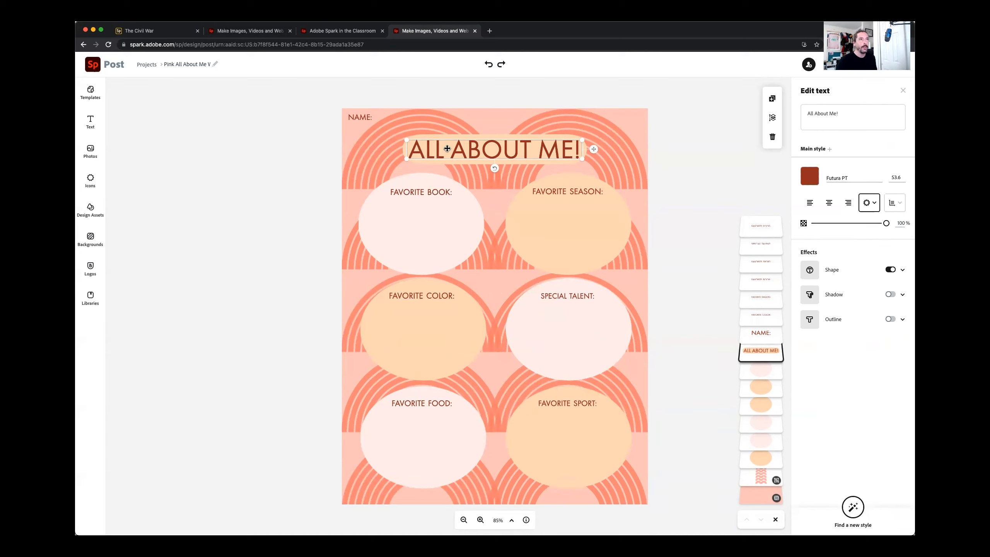
click(853, 119)
click(751, 119)
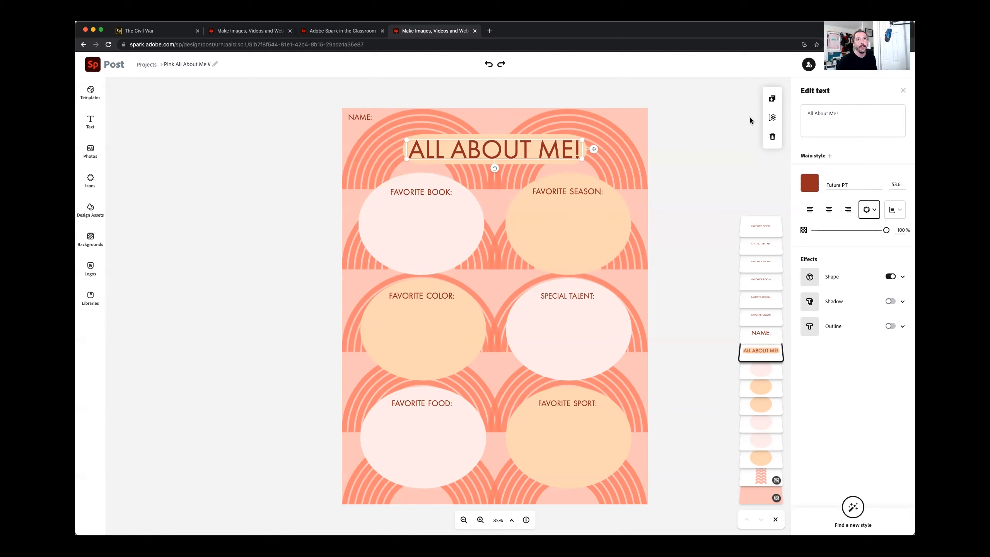
click(829, 114)
click(750, 117)
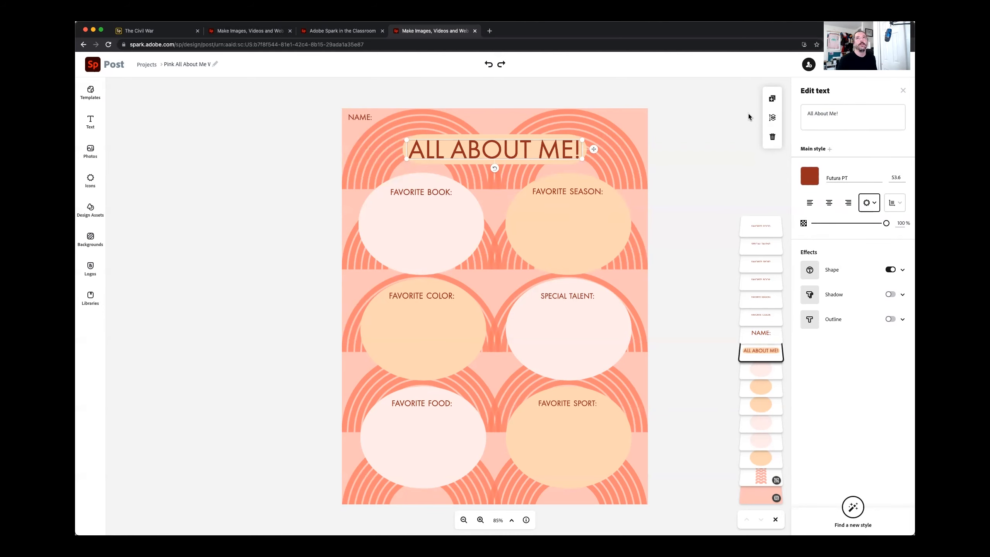
click(809, 113)
double_click(821, 114)
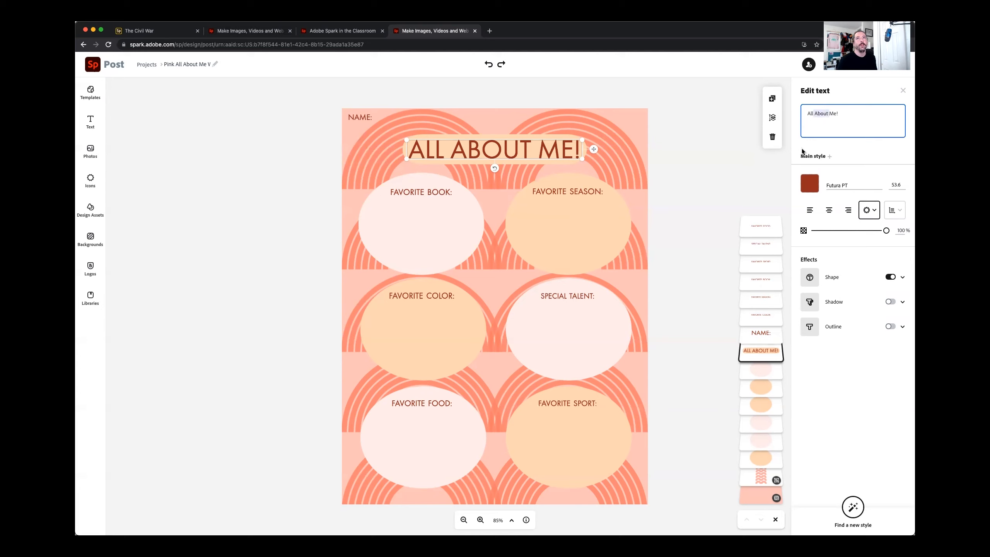
key(BackSpace)
key(BackSpace)
key(BackSpace)
text(little about)
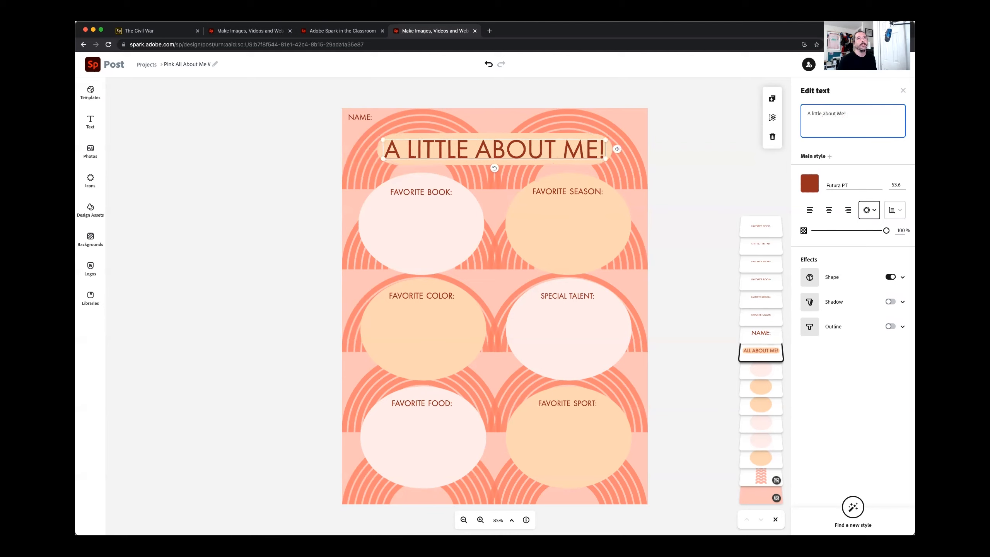
click(857, 187)
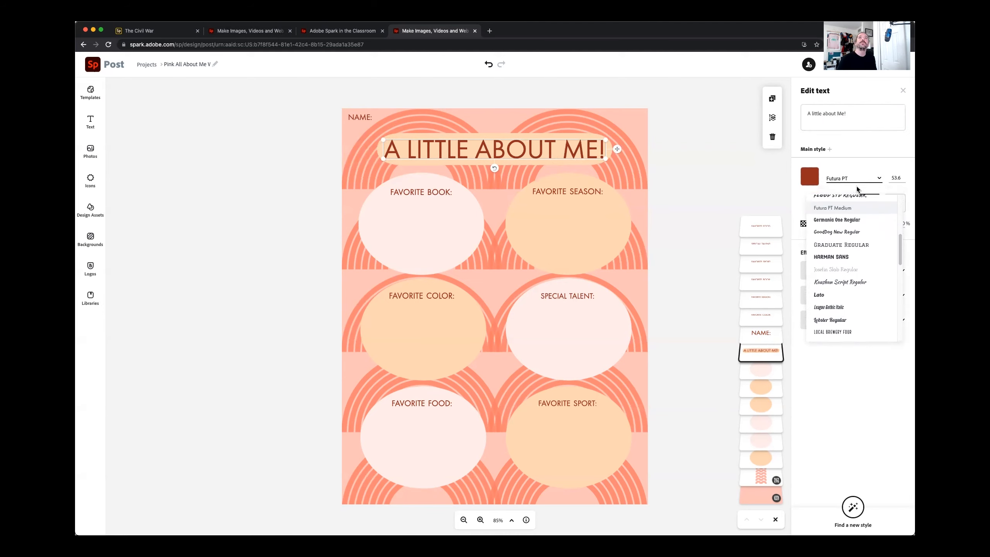
click(810, 176)
click(831, 469)
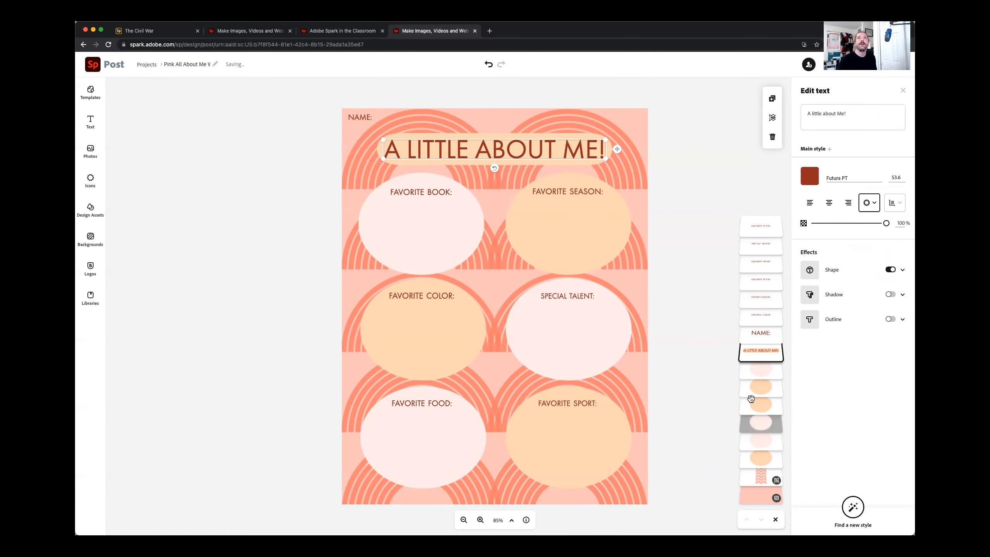
Add a Highlight style to the title text and apply it only to the word "little".
click(830, 149)
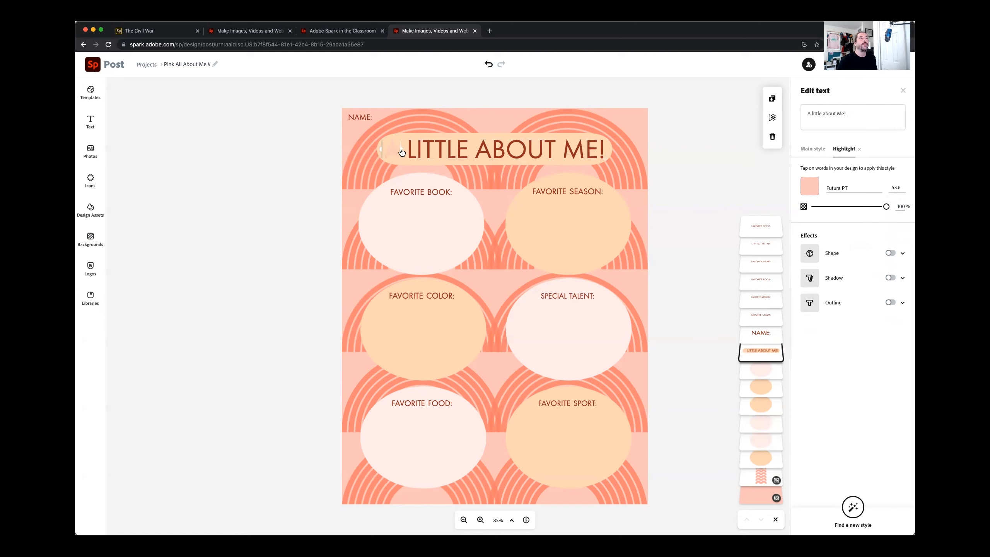
click(433, 150)
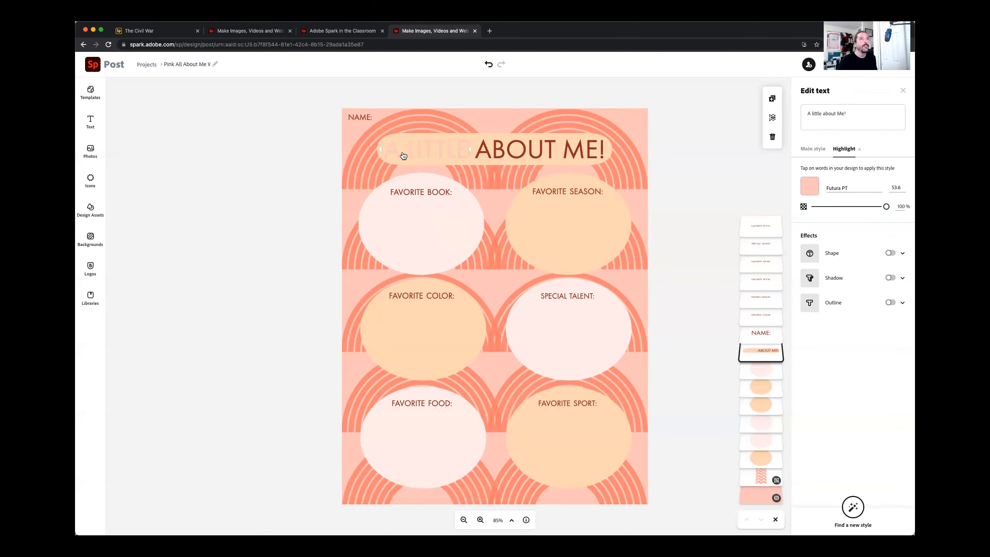
click(383, 149)
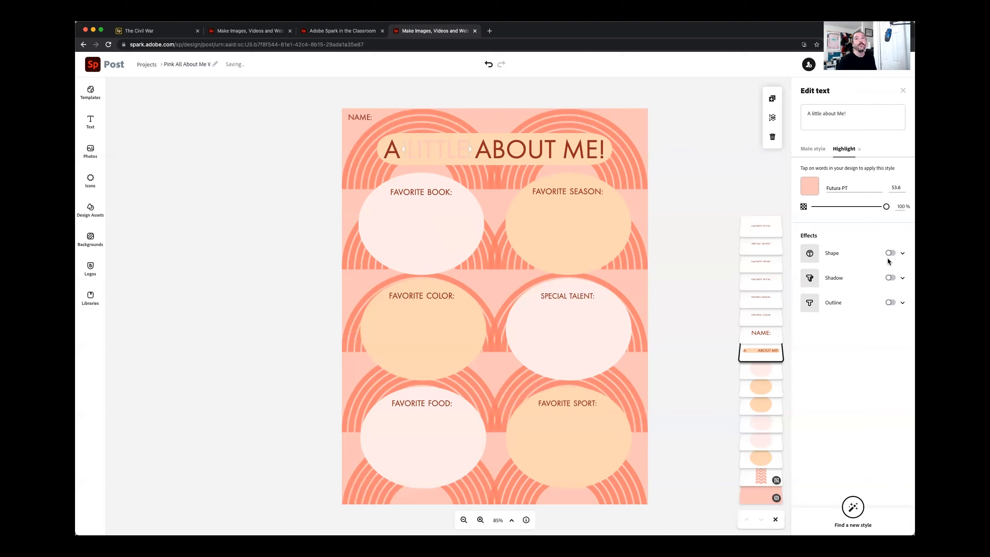
Turn on the Shadow effect, without an outline, for the title's Highlight style and clear the selection.
click(890, 303)
click(890, 303)
click(890, 277)
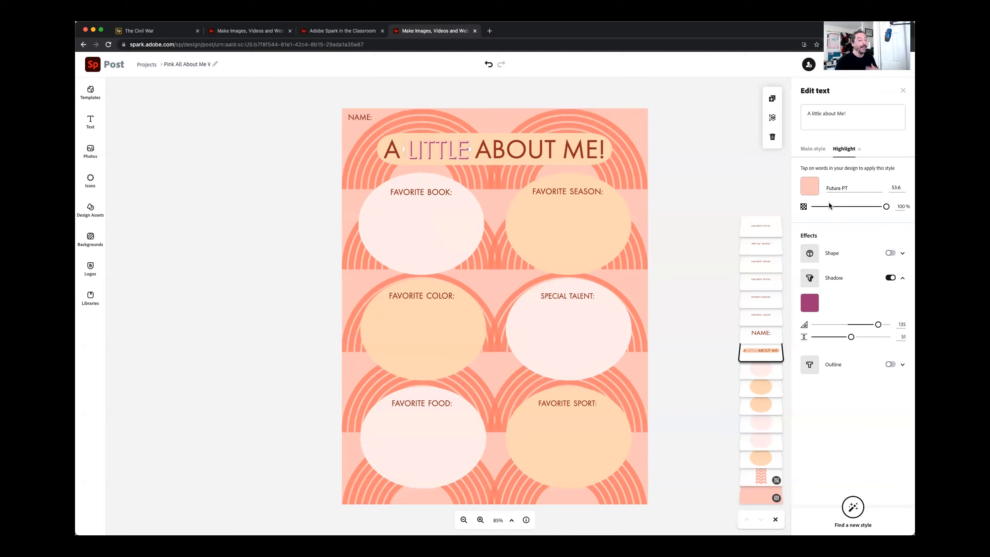
click(813, 149)
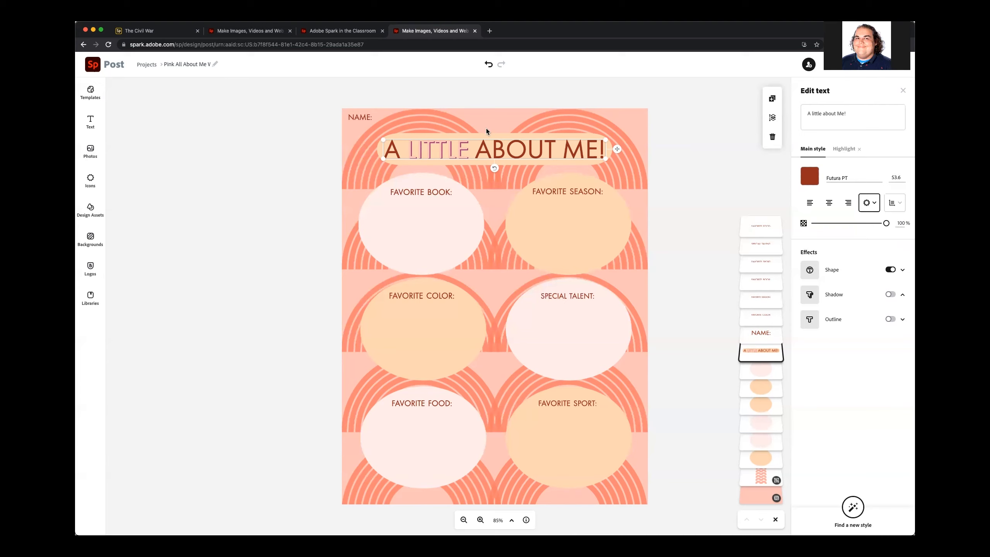
click(282, 159)
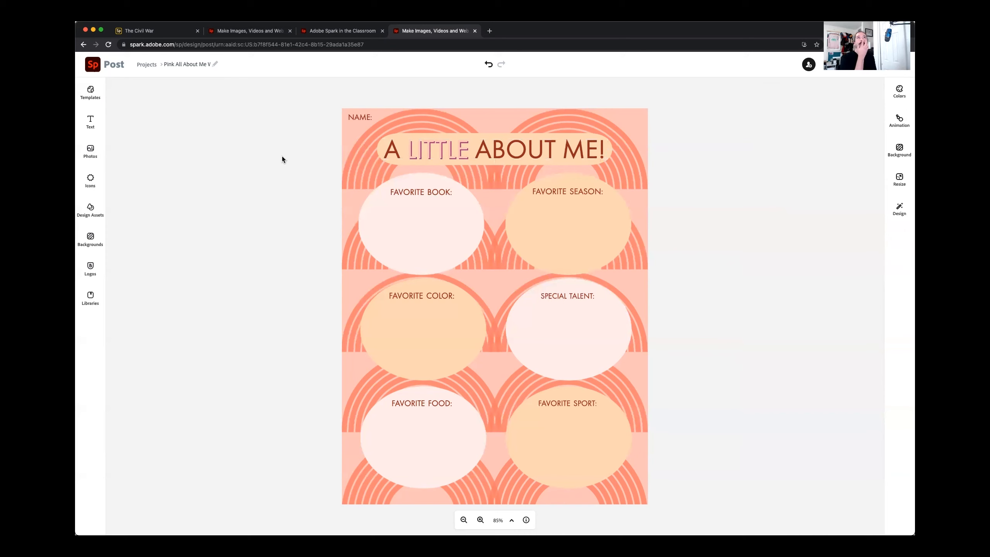
Check the Adobe Spark in the Classroom page and open spark.adobe.com in a new browser tab.
click(320, 31)
click(437, 31)
click(337, 33)
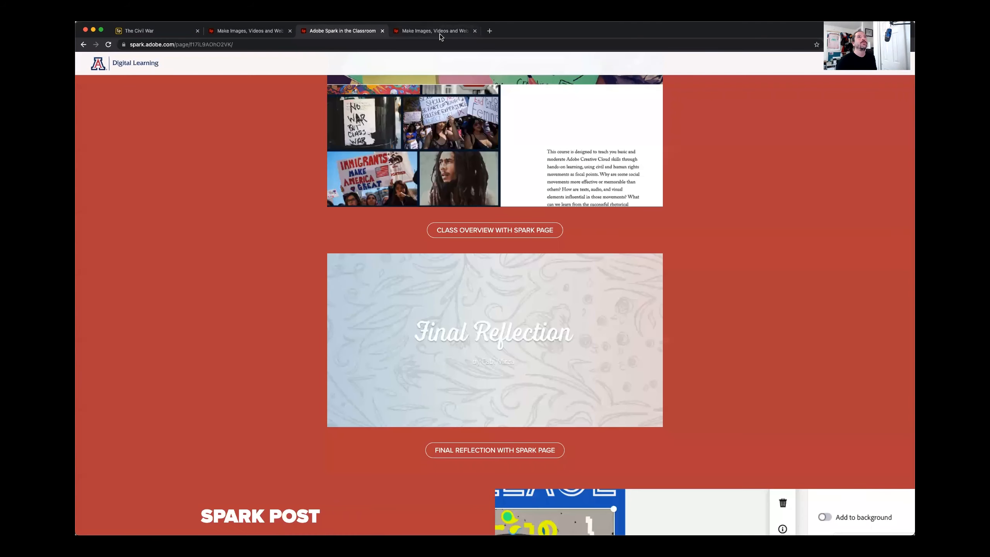
click(489, 34)
text(spark.adobe.com)
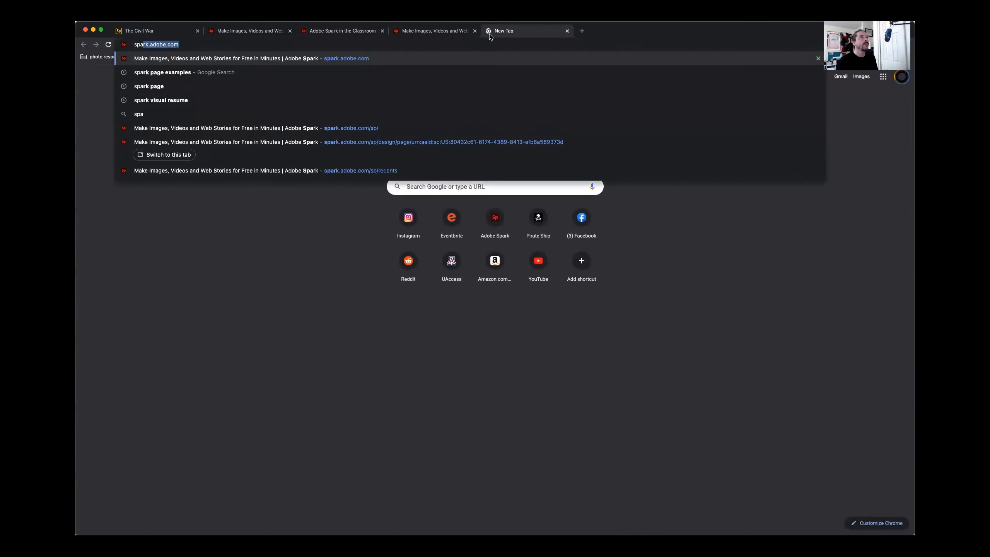
key(Return)
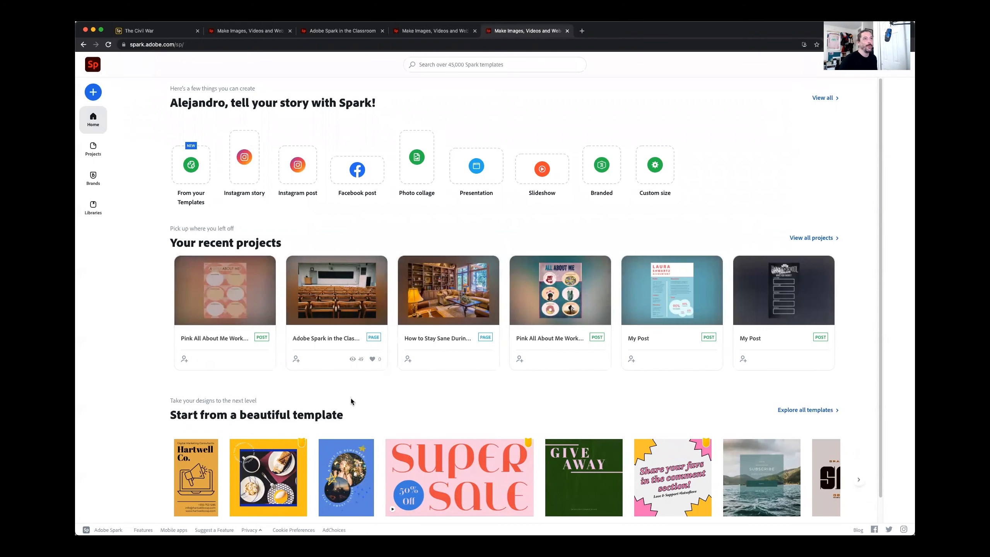
Explore all Spark templates and search them for "about me".
scroll(594, 443, down, 1)
click(788, 396)
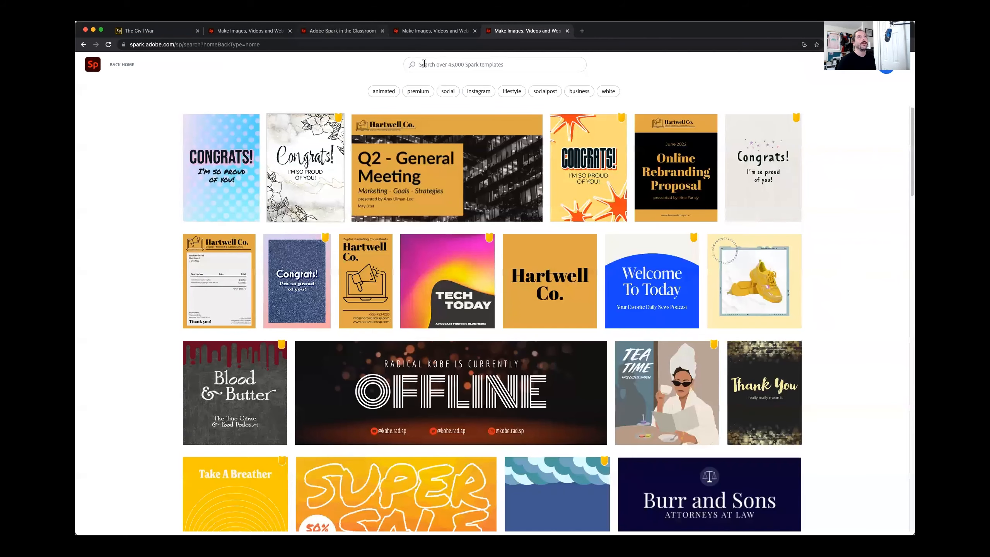
click(460, 64)
text(abo)
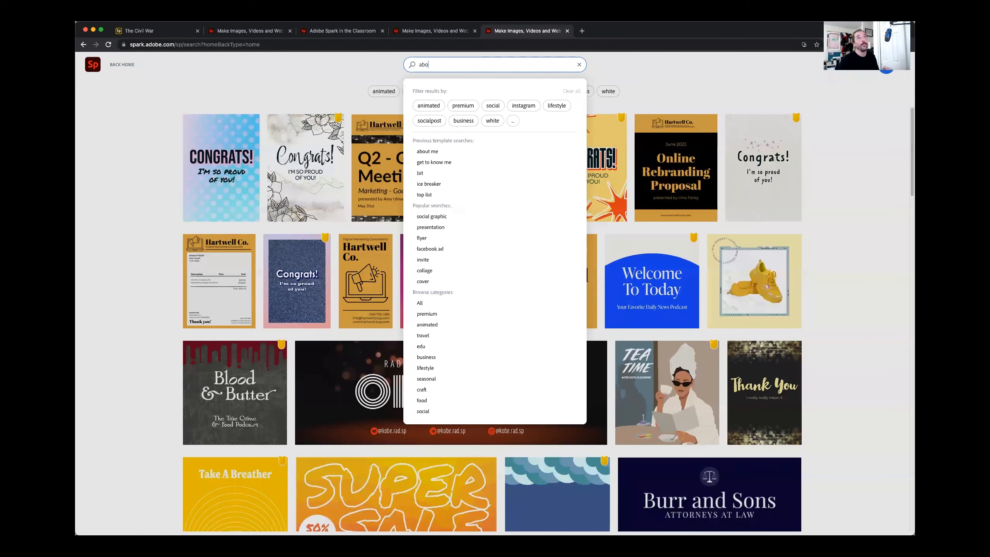
text(ut me)
key(Return)
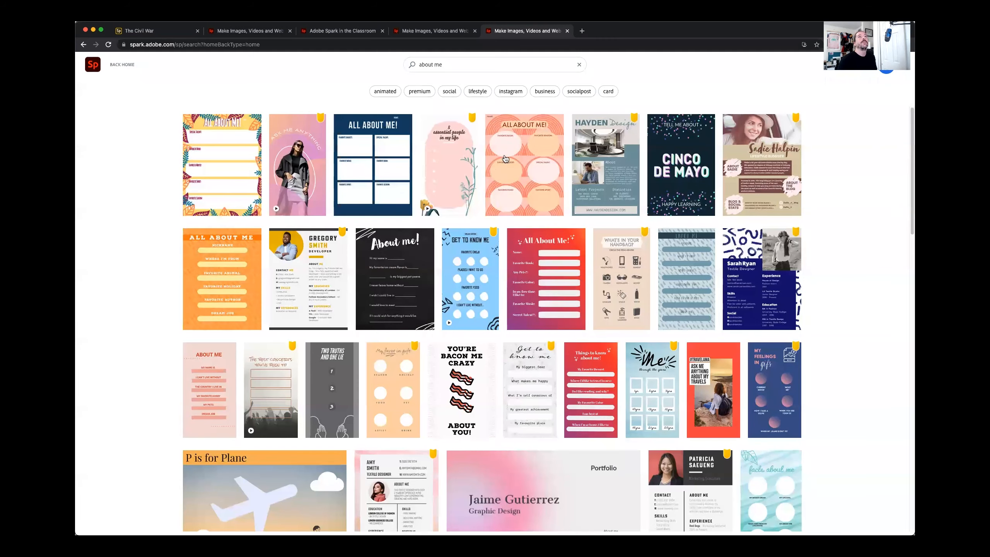
Preview the pink All About Me template, start another project from it, and close that browser tab.
click(504, 158)
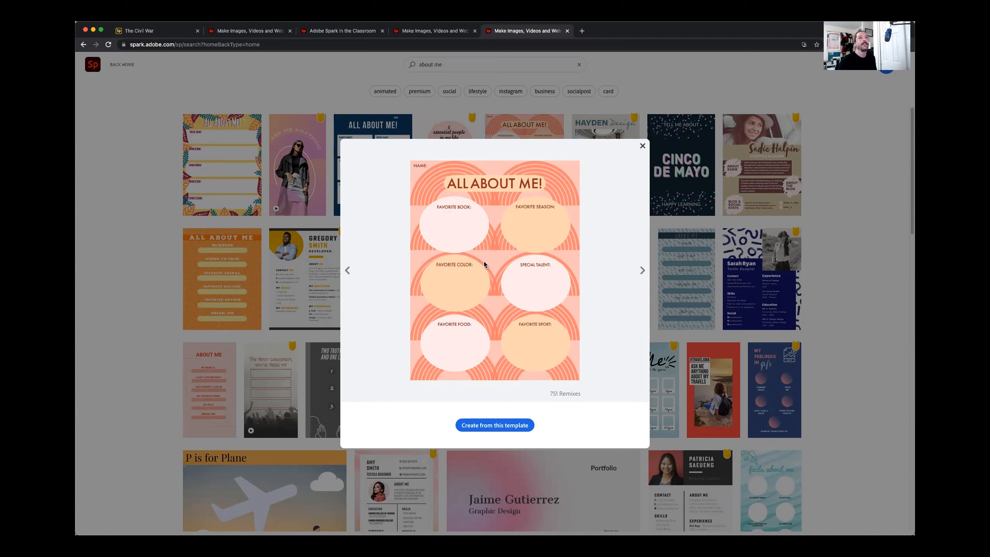
right_click(487, 420)
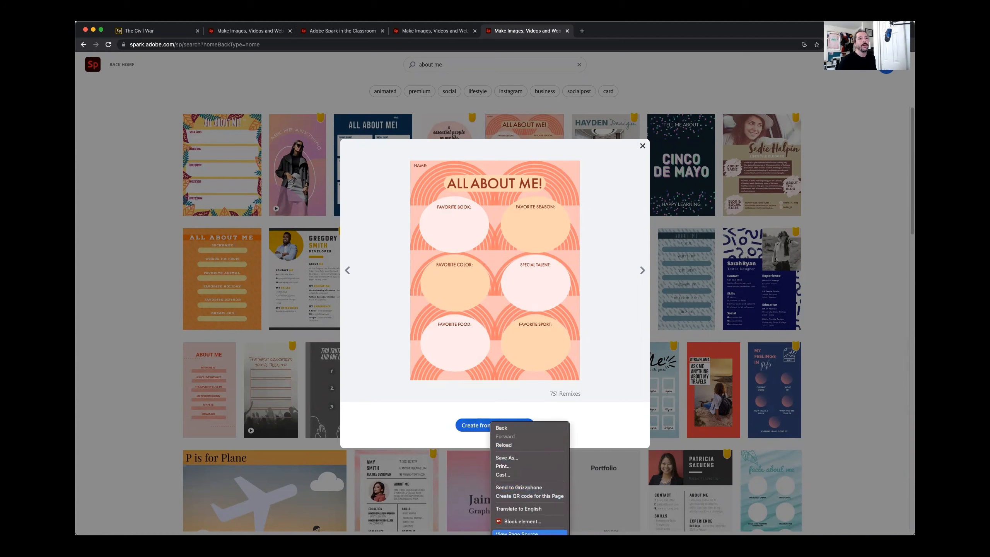
click(438, 369)
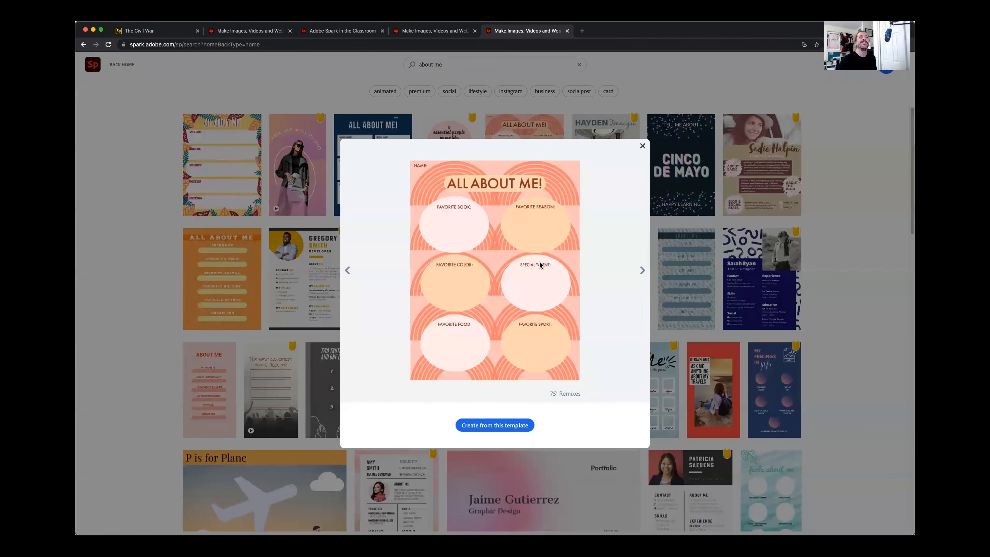
click(482, 427)
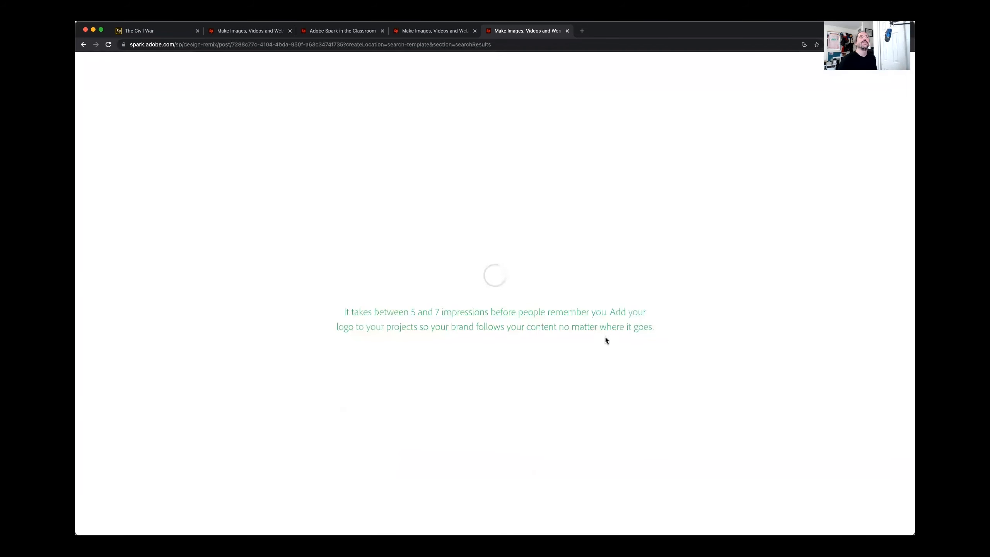
click(568, 30)
click(591, 190)
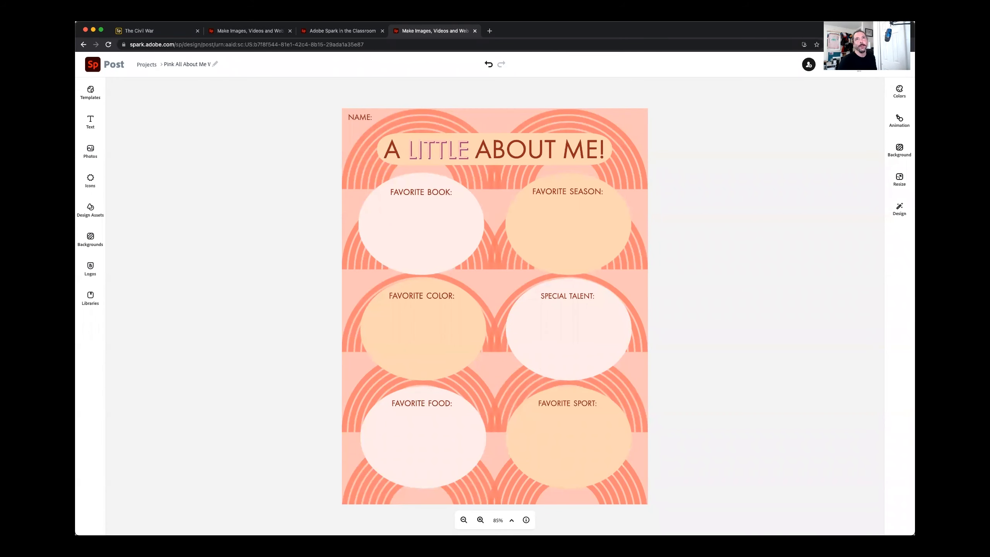
Examine the worksheet's sharing options, including making a template and sending to Google Drive.
click(893, 64)
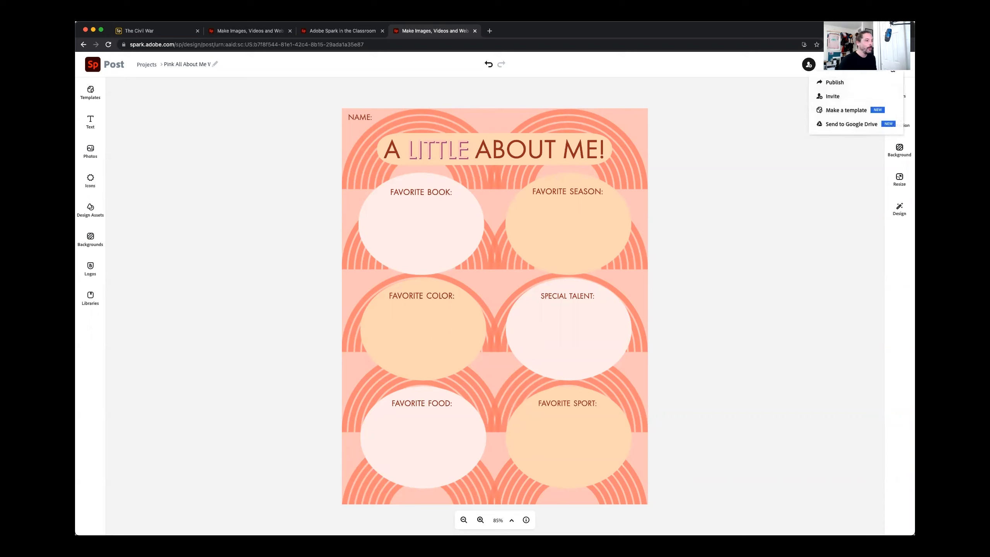
click(799, 256)
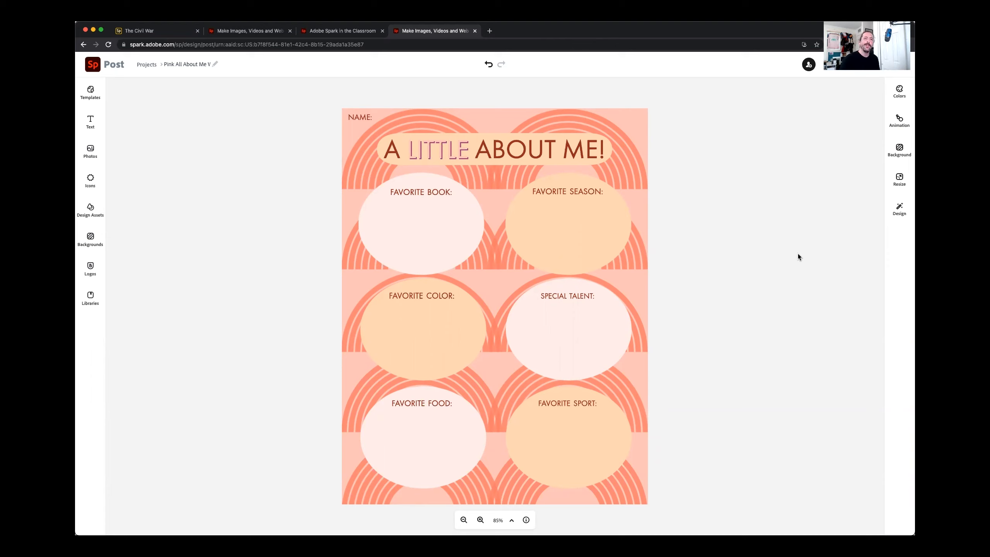
click(886, 72)
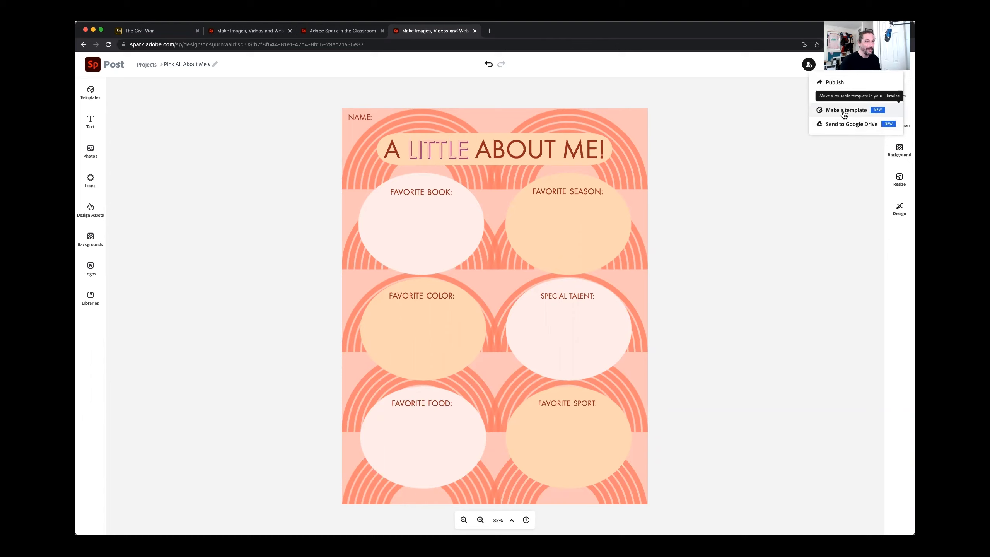
click(688, 215)
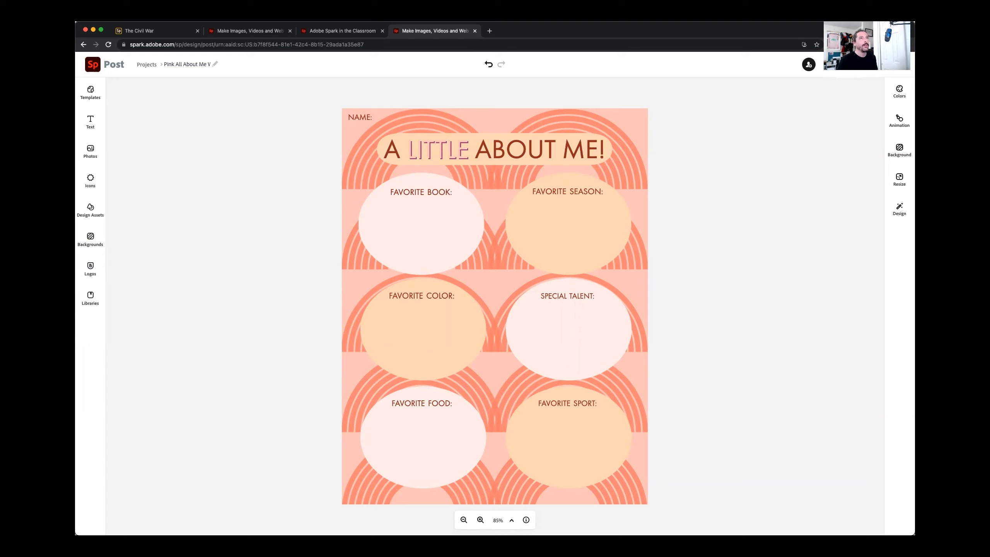
Change the "Favorite Book:" label to "Favorite Subject:" and clear the selection.
click(401, 191)
click(429, 197)
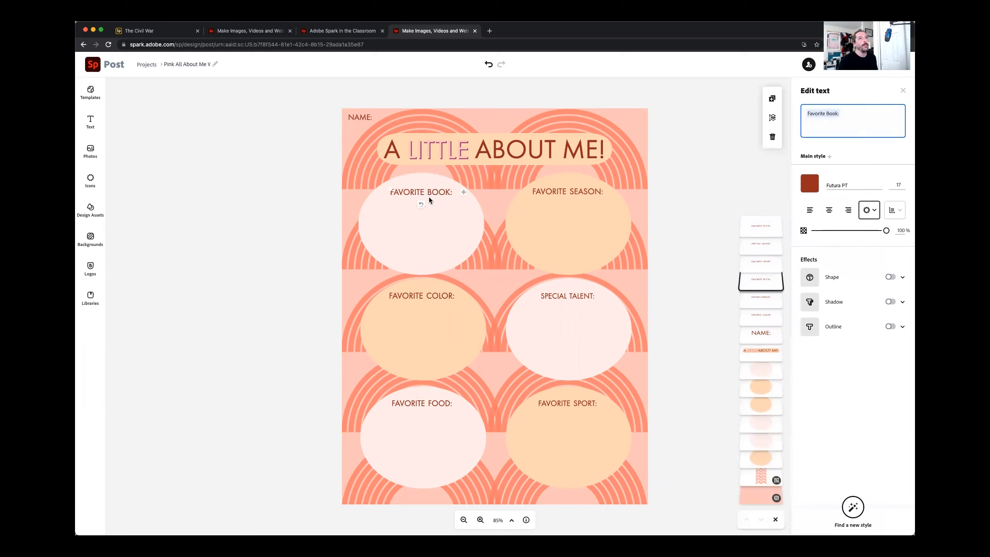
click(859, 117)
drag(828, 114, 838, 115)
text(Subject)
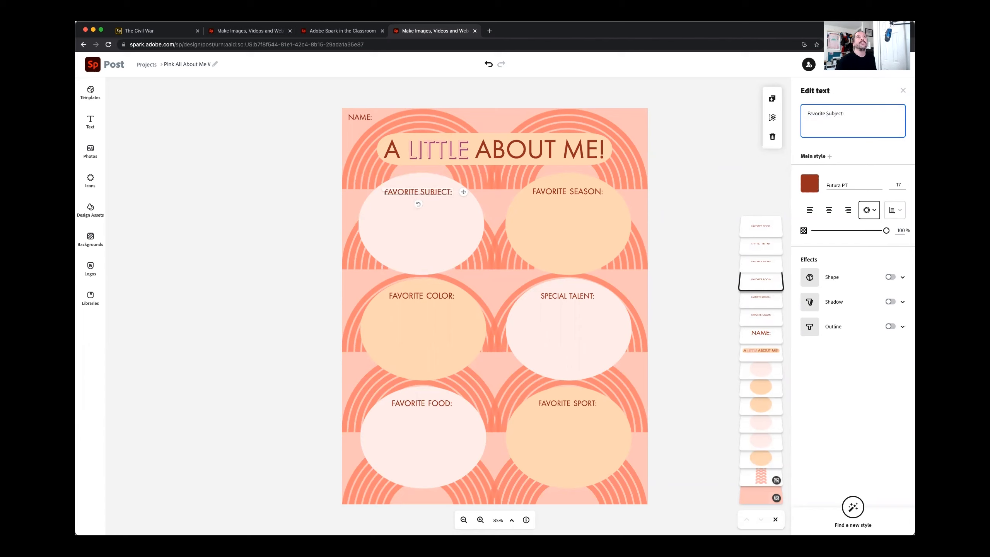
click(230, 156)
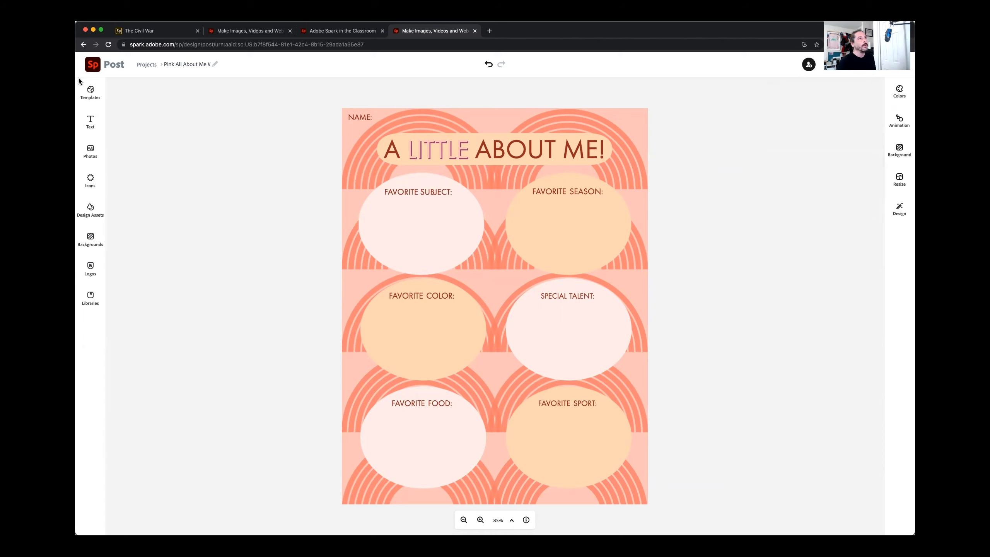
Browse the design and text templates, and add the curved "East Coast" text template to the worksheet.
click(87, 96)
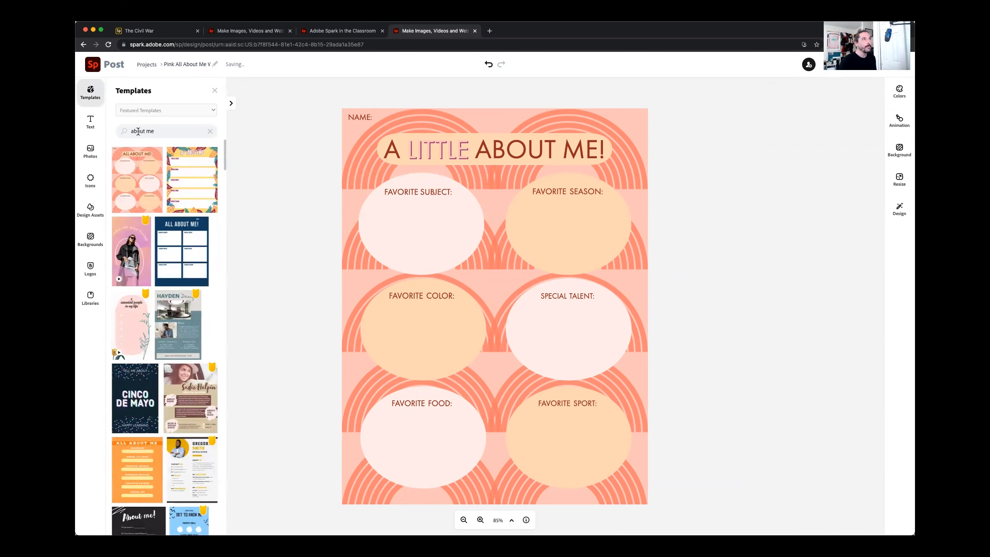
click(91, 122)
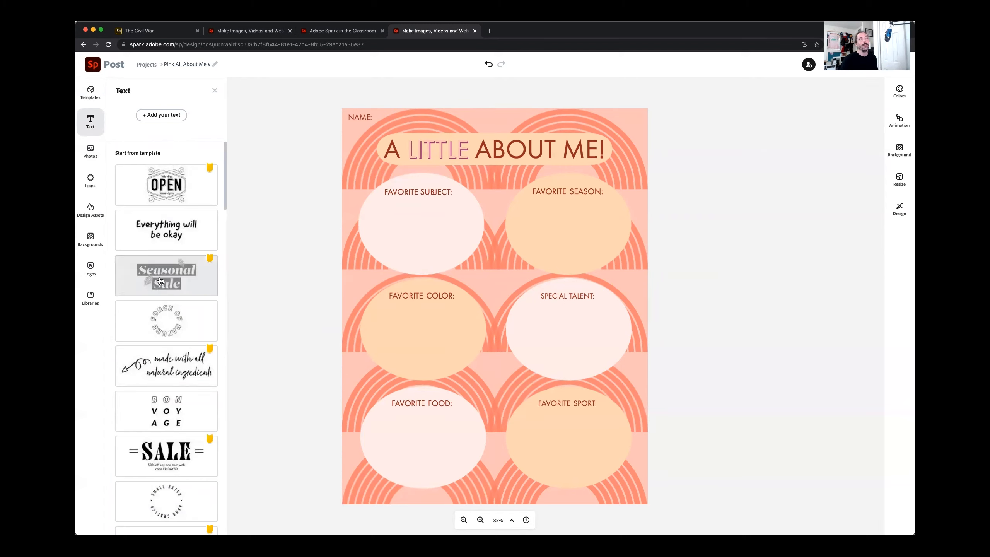
scroll(159, 281, down, 10)
scroll(159, 280, down, 7)
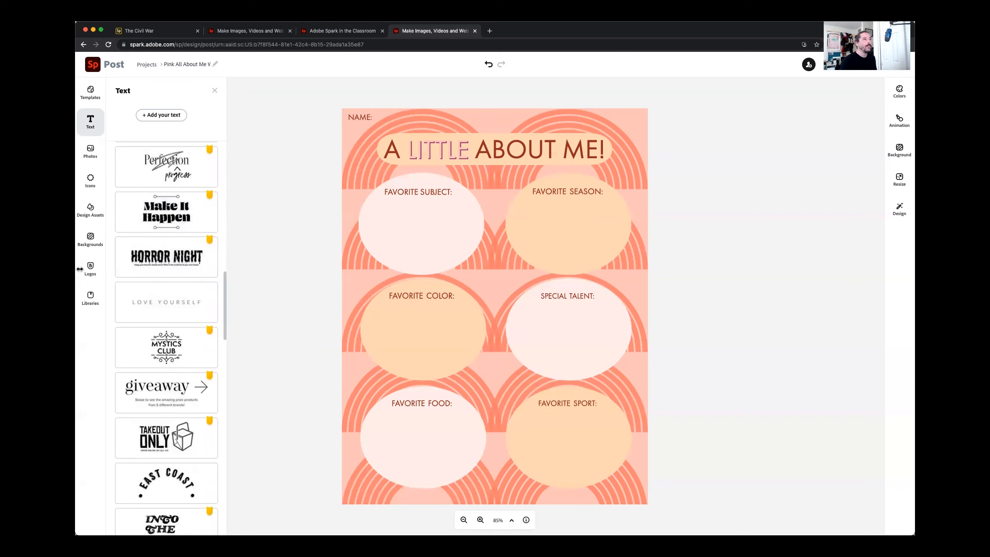
scroll(159, 280, down, 5)
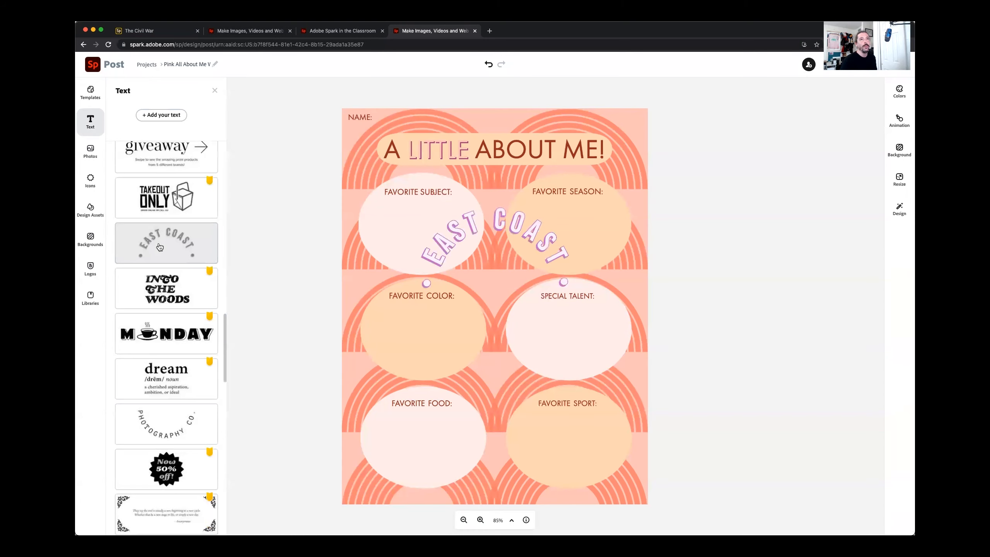
click(473, 224)
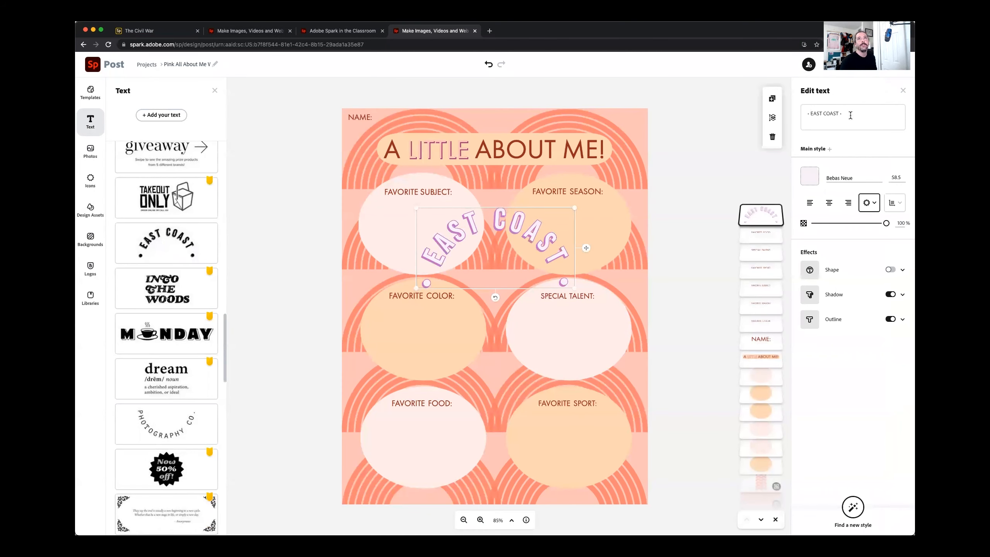
Shorten the curved text's wording to "EAST C" and delete the whole text element from the worksheet.
click(839, 113)
drag(839, 114, 808, 114)
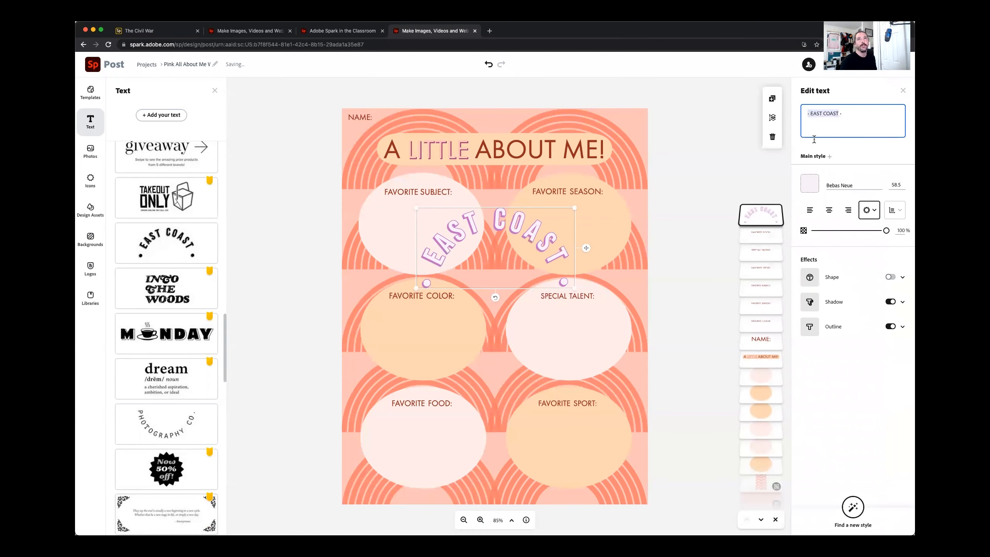
key(Right)
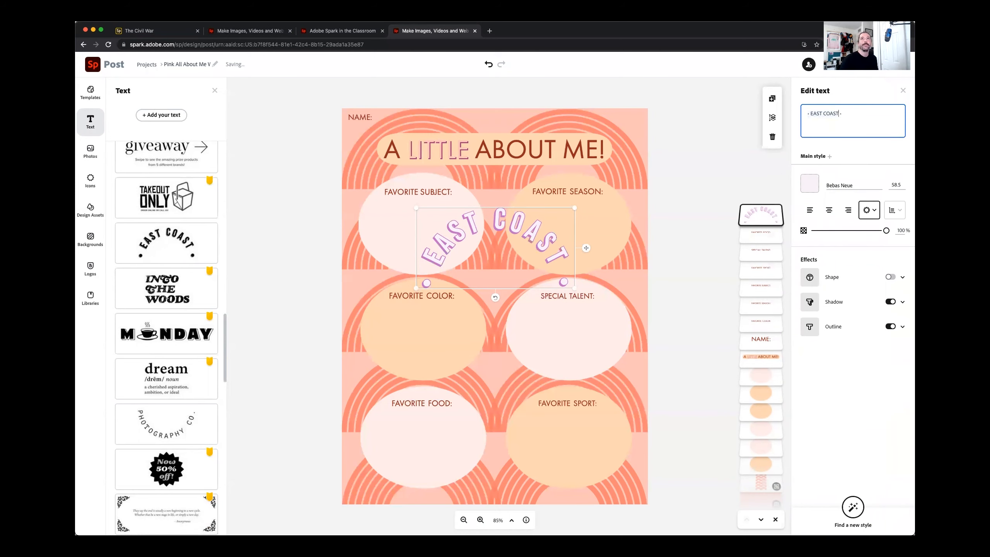
key(BackSpace)
key(BackSpace)
key(BackSpace)
key(BackSpace)
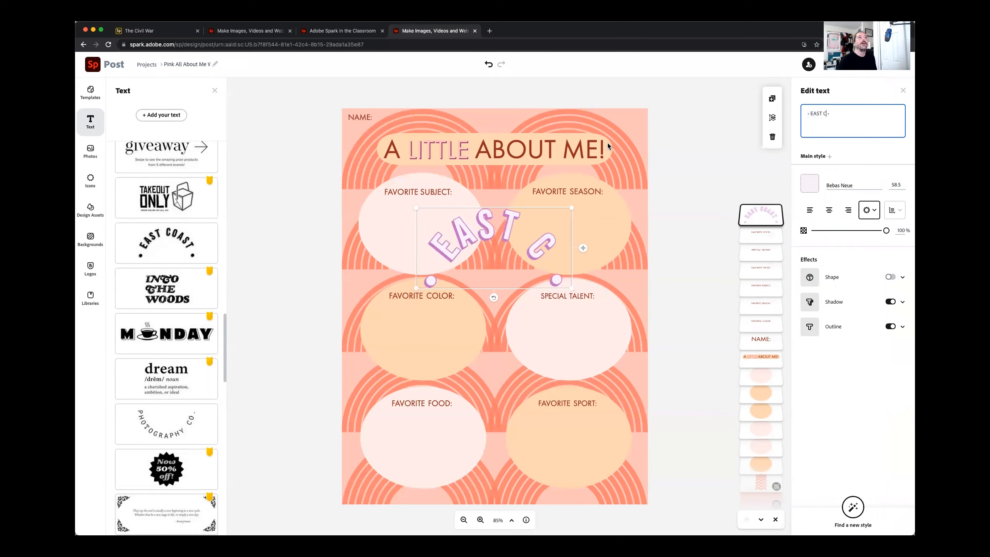
click(464, 223)
key(BackSpace)
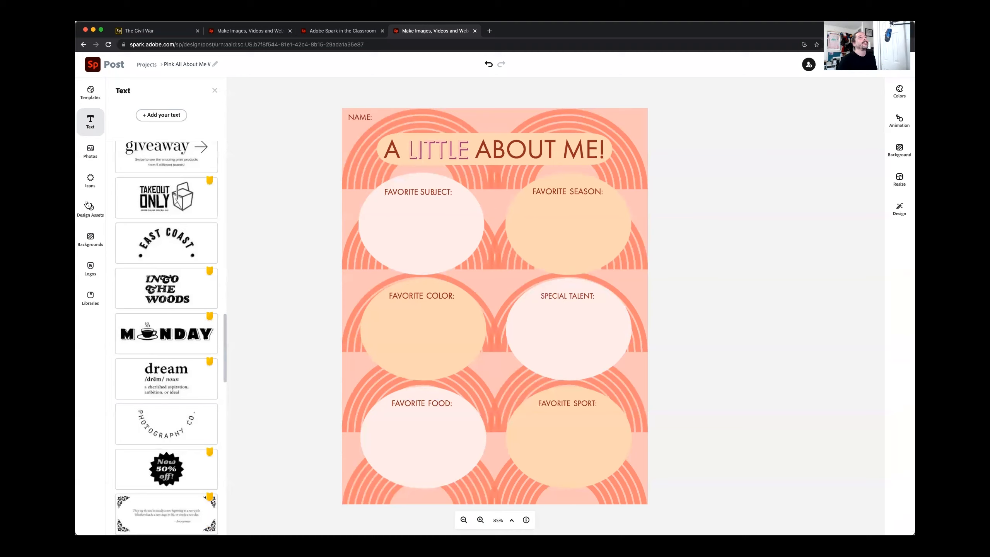
click(305, 204)
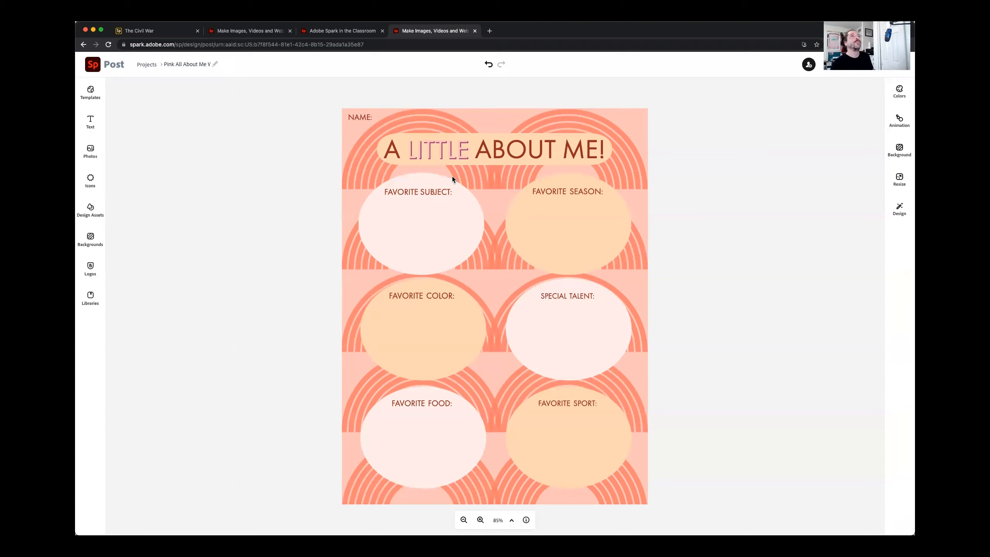
Return to the Adobe Spark in the Classroom page and close the extra new browser tabs.
click(490, 32)
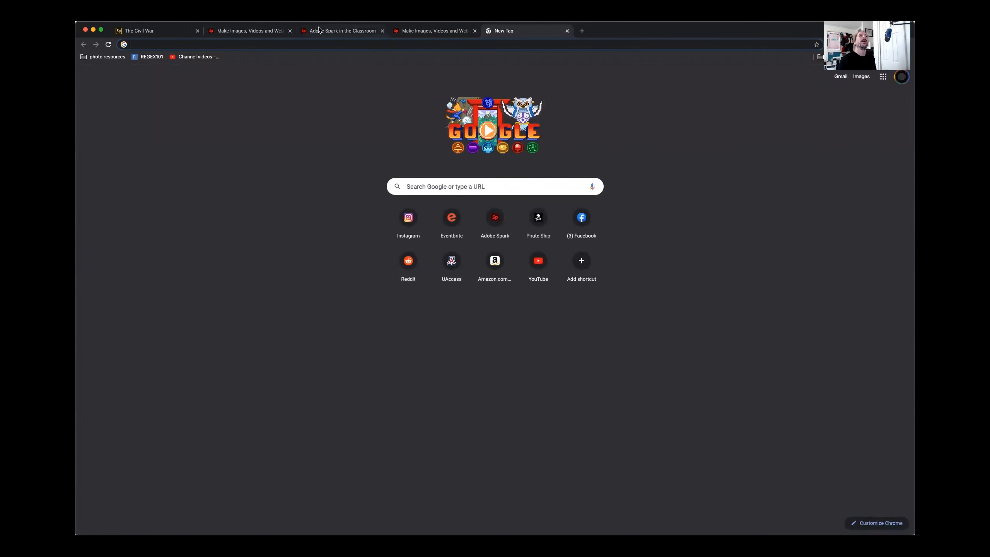
click(336, 31)
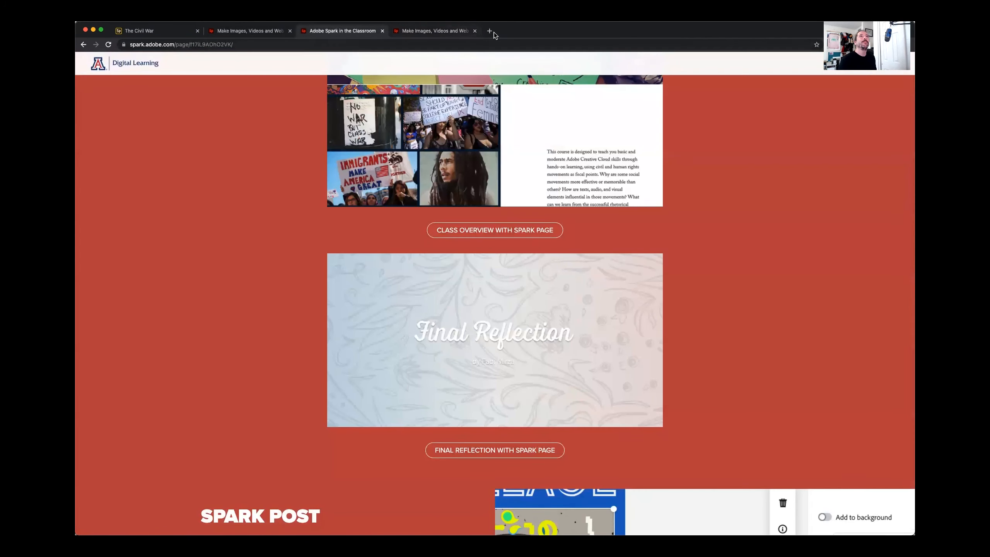
click(494, 33)
text(spark.adobe.com)
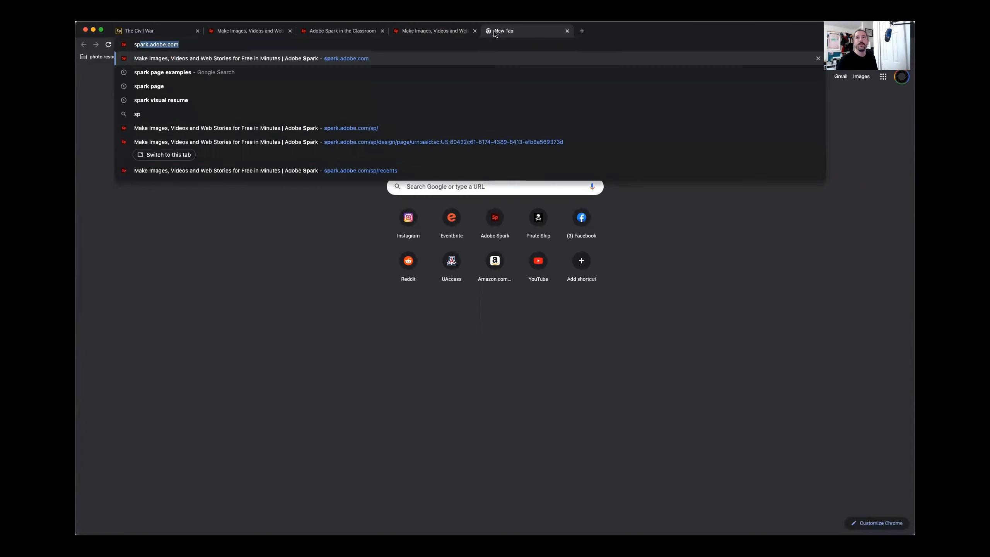
key(super+w)
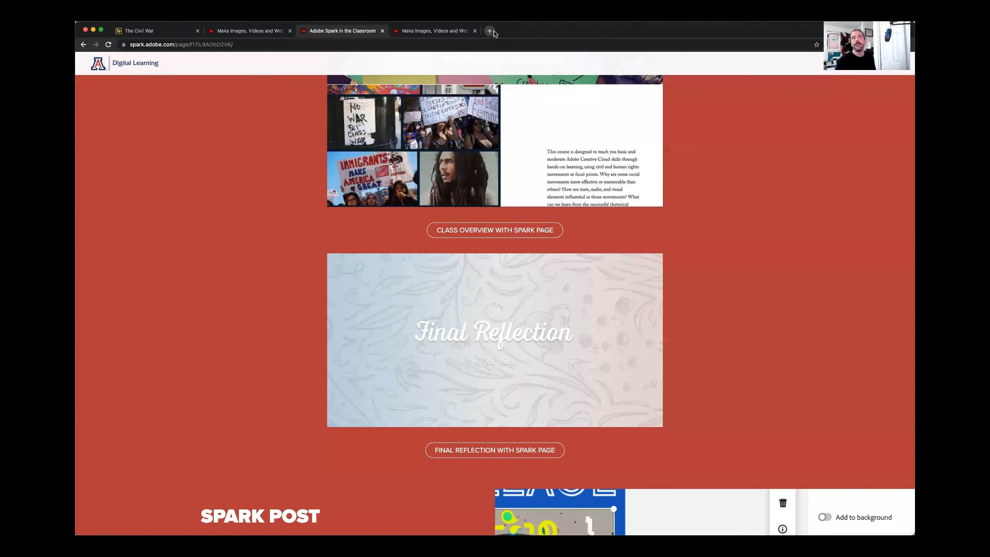
Return to the Pink All About Me worksheet, search the icons for "camera" and add the instant camera with the ejected print.
click(412, 32)
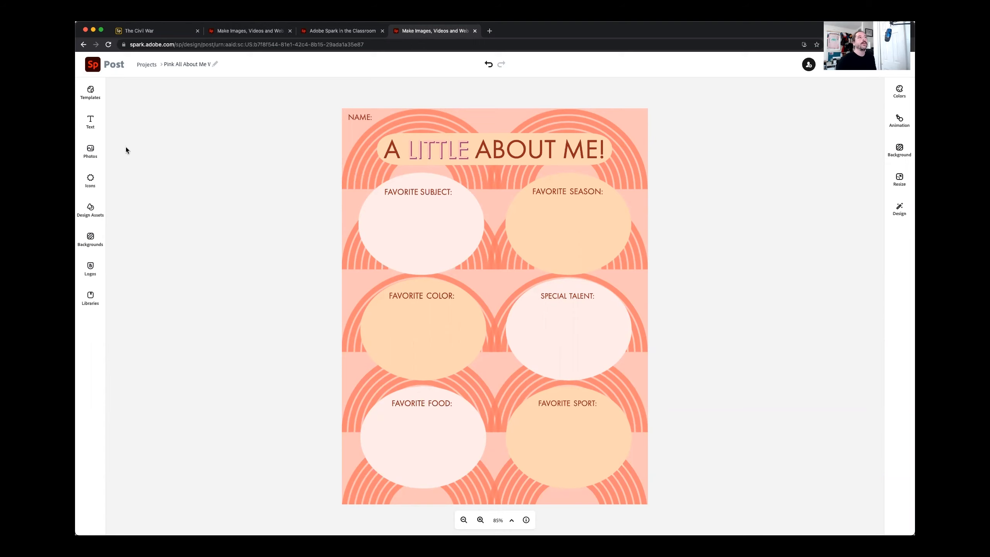
click(90, 152)
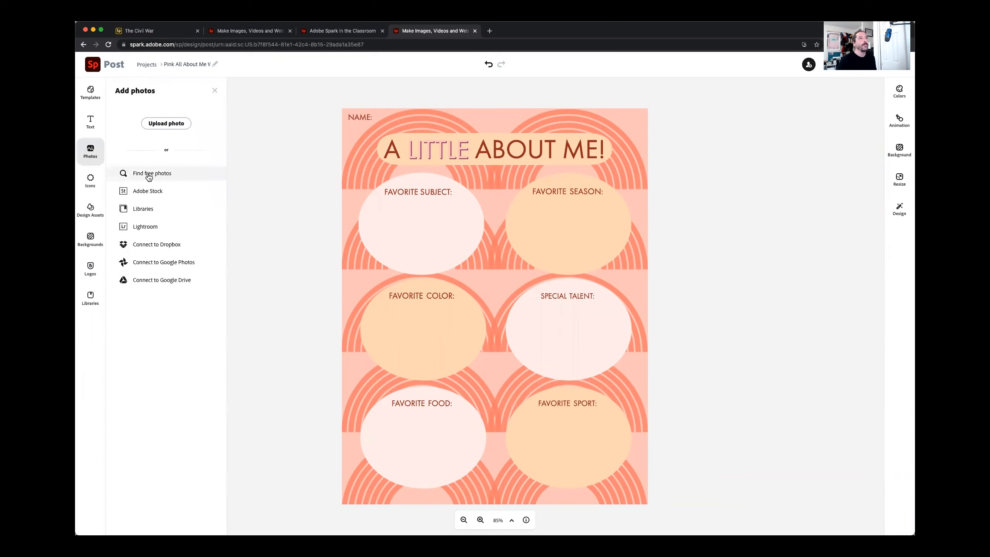
click(90, 181)
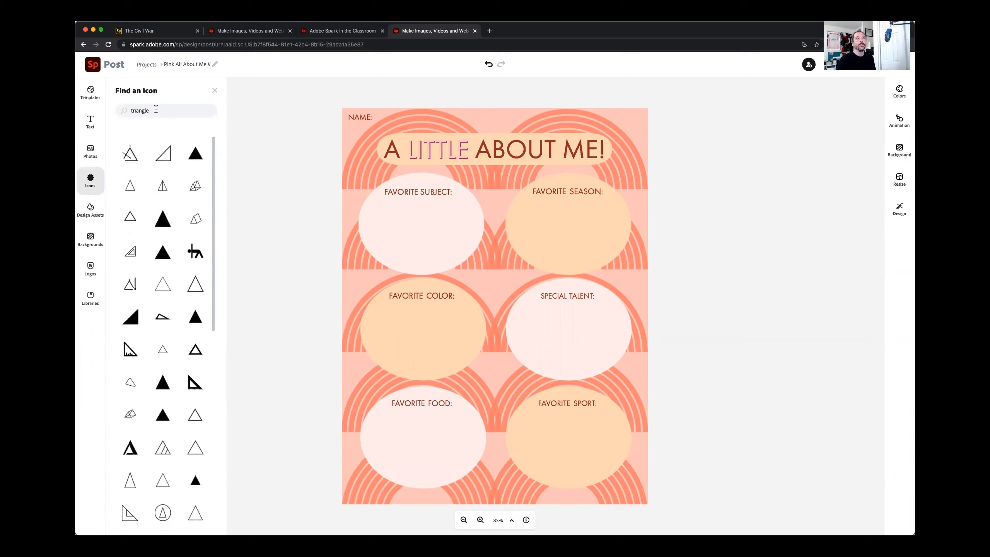
key(super+a)
text(came)
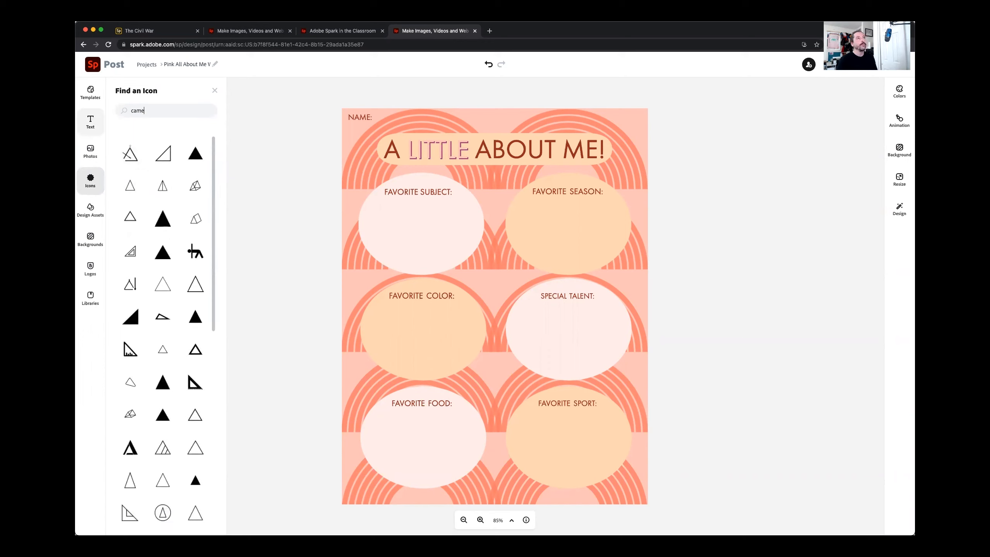
key(Return)
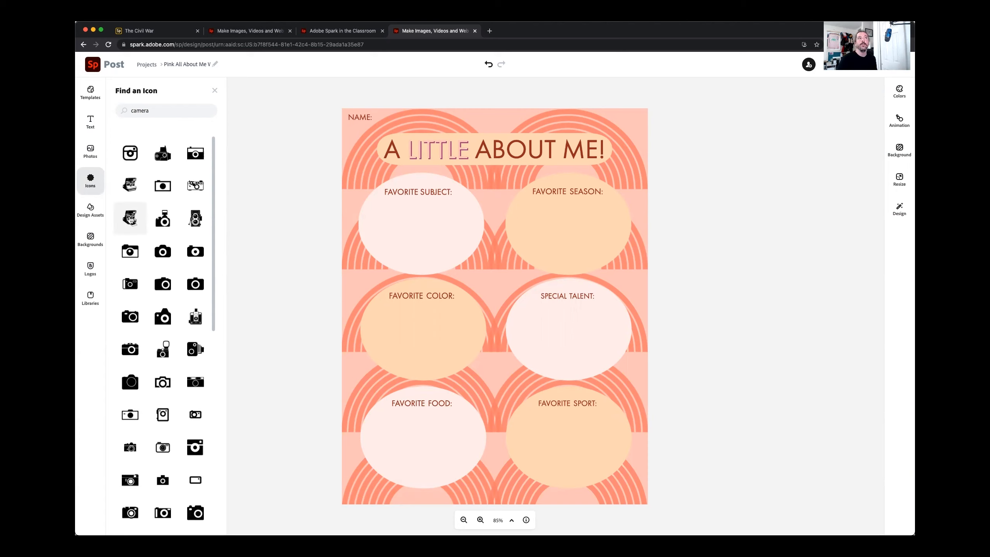
click(130, 219)
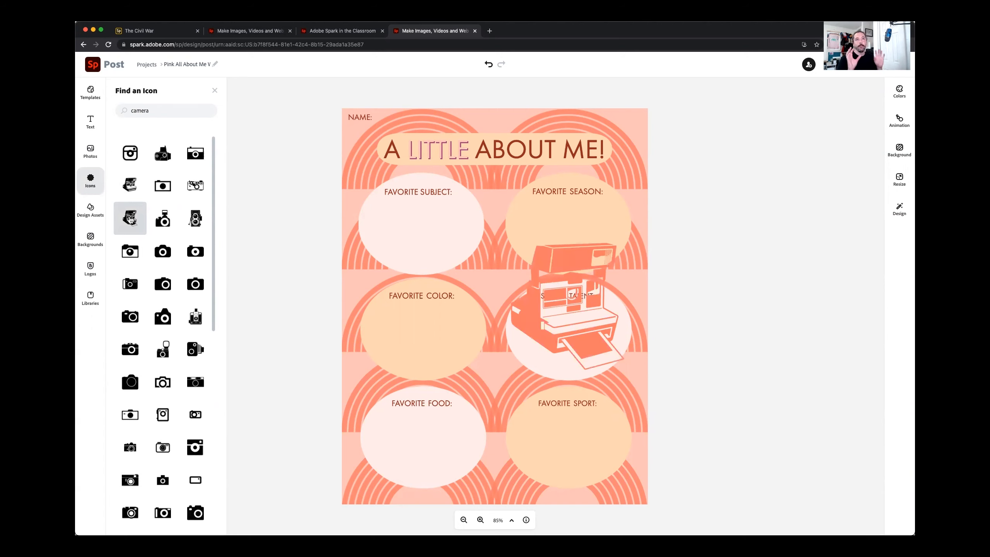
Shrink the camera icon to fit under "Favorite Subject:" in its circle and recolor it with the current palette's purple.
drag(552, 275, 419, 217)
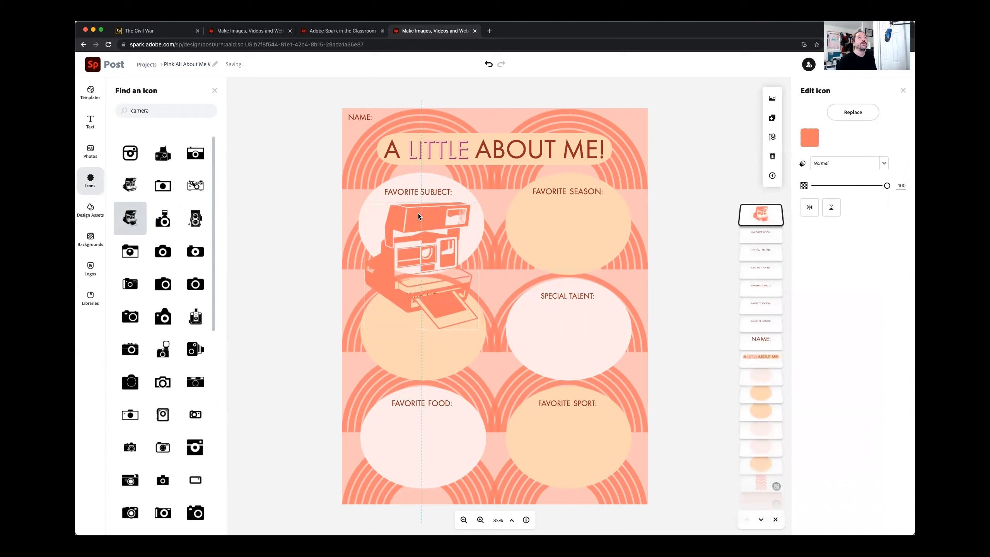
drag(477, 329, 419, 236)
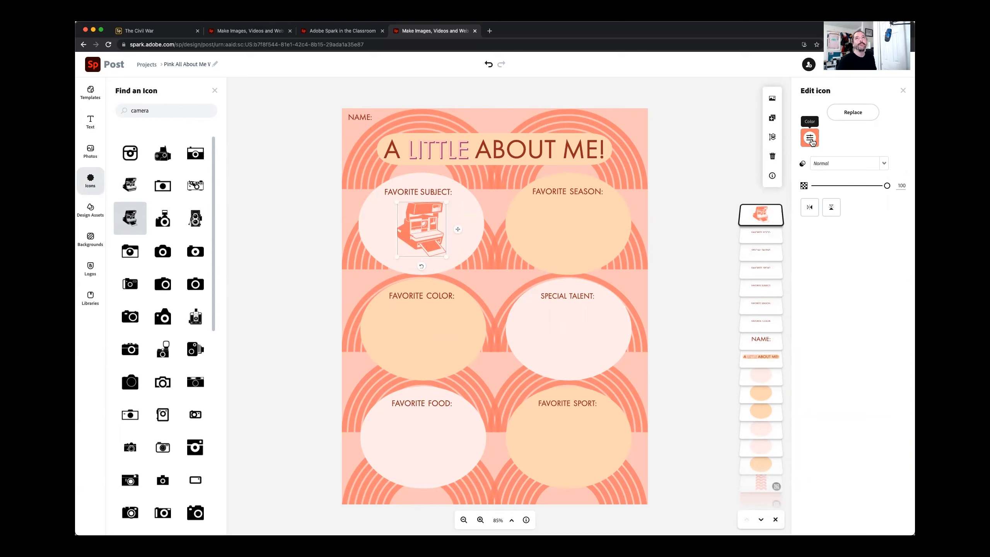
click(813, 143)
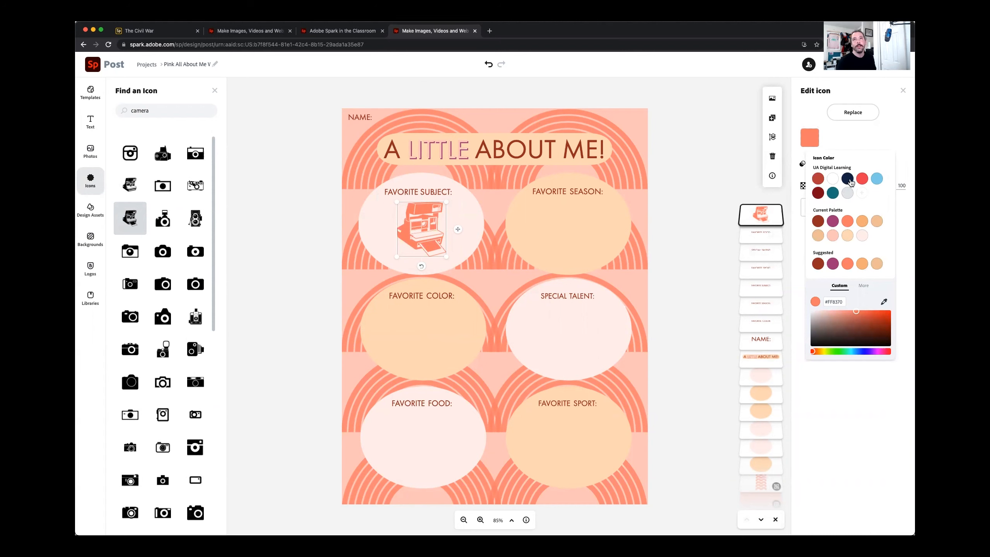
click(832, 222)
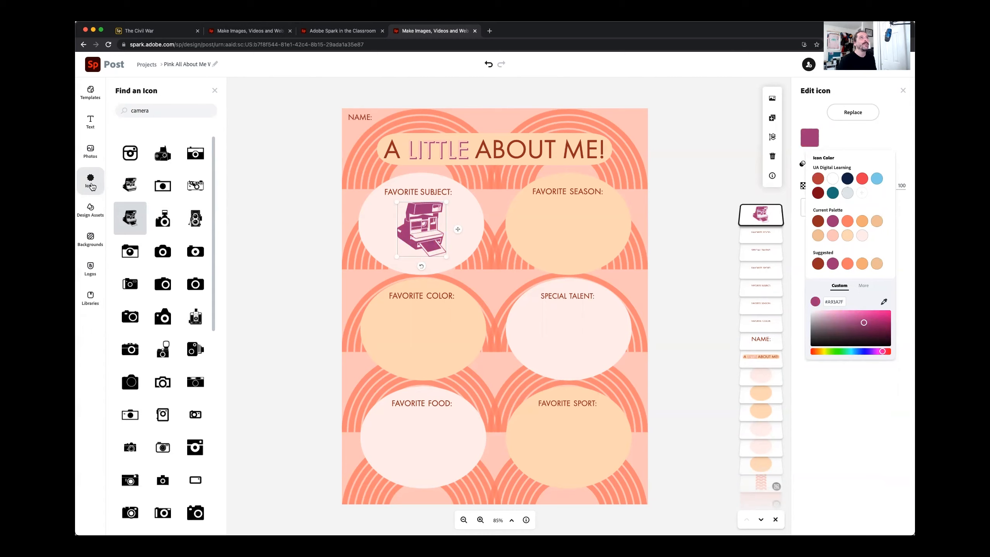
click(91, 185)
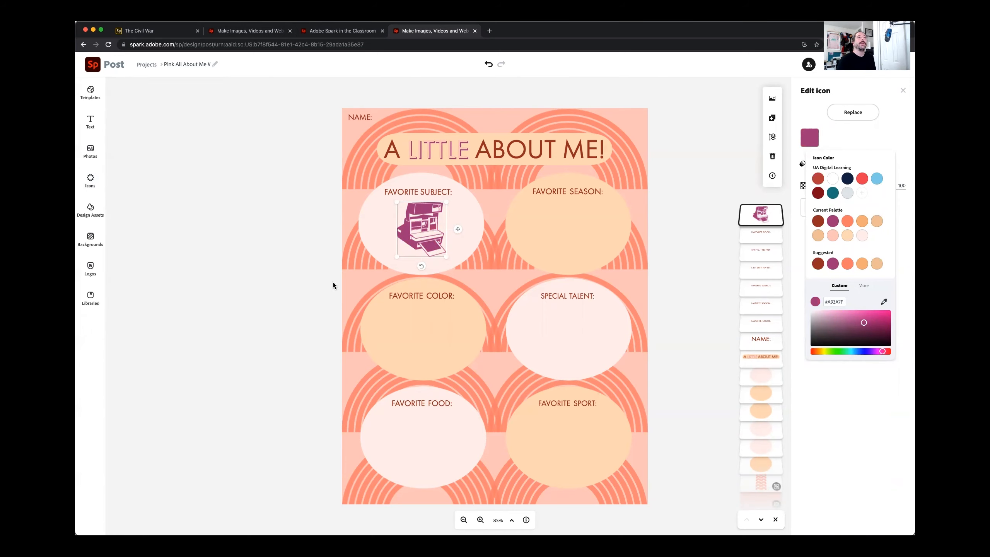
Search the free photos for "fall" and place the sunlit autumn forest photo over the Favorite Season circle.
click(556, 232)
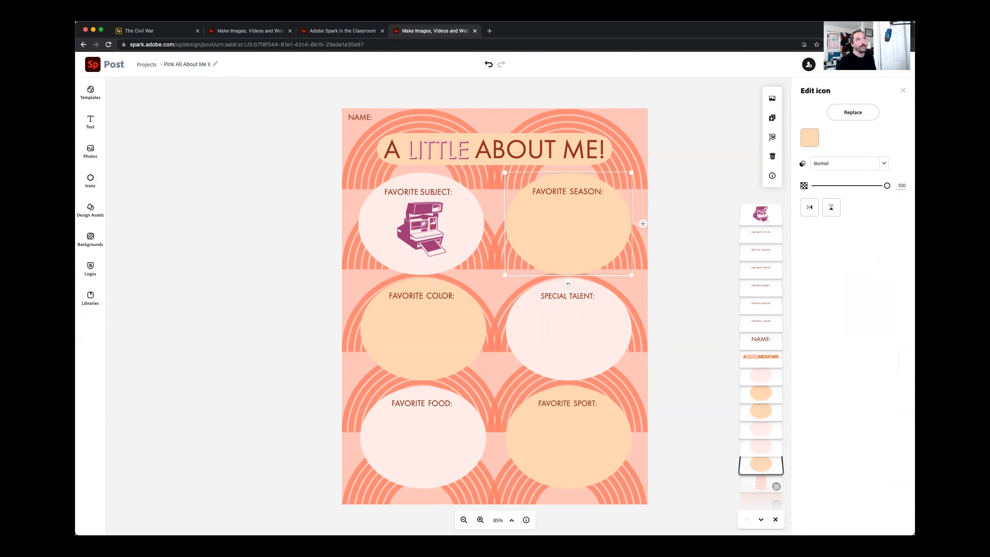
click(91, 154)
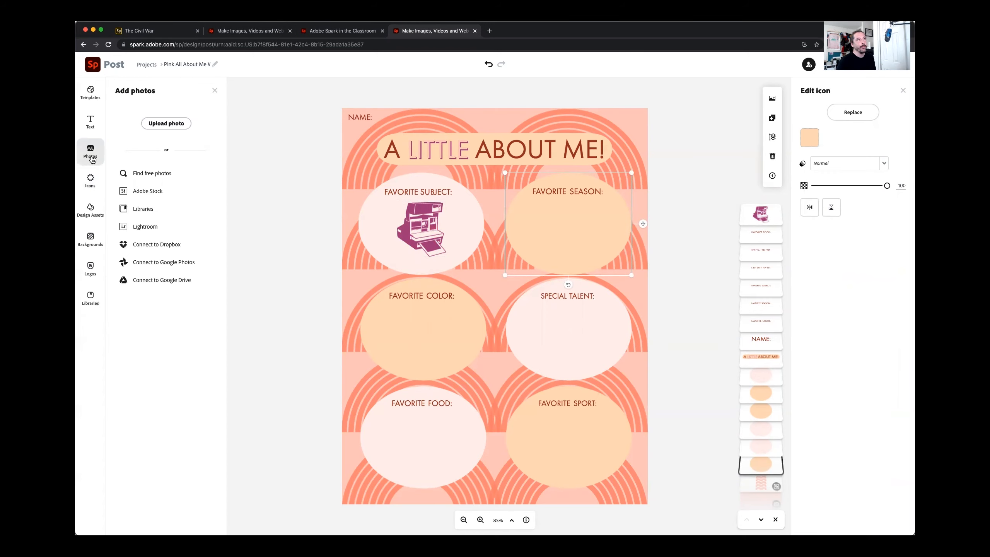
click(136, 171)
text(f)
key(Return)
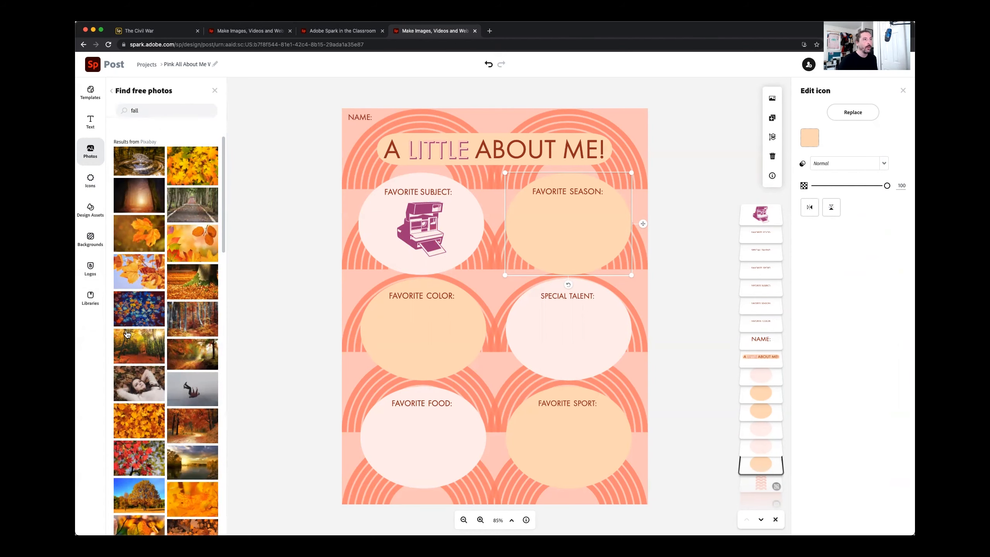
click(93, 299)
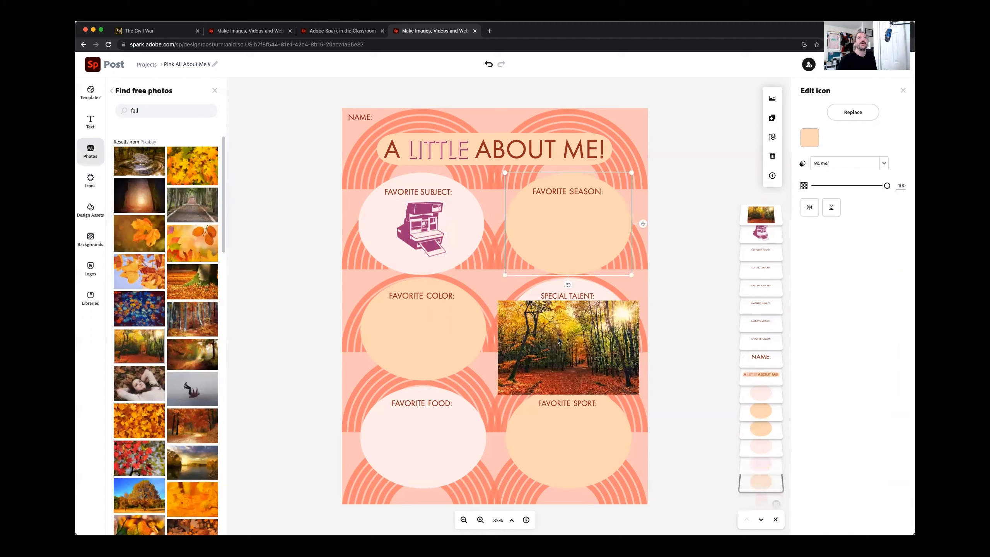
click(551, 359)
drag(566, 351, 574, 230)
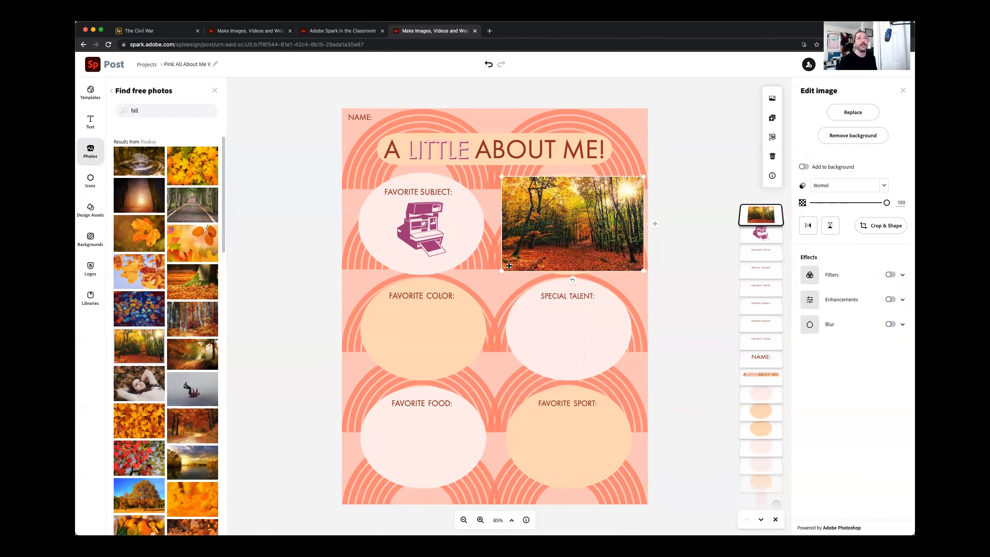
Try enlarging and rotating the forest photo, and undo these changes.
drag(501, 274, 353, 342)
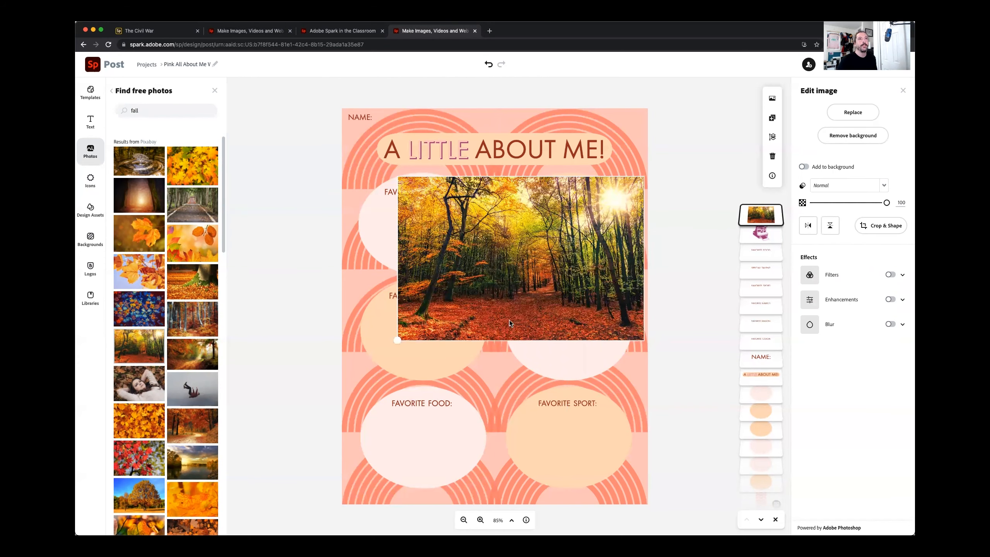
key(super+z)
drag(565, 290, 361, 288)
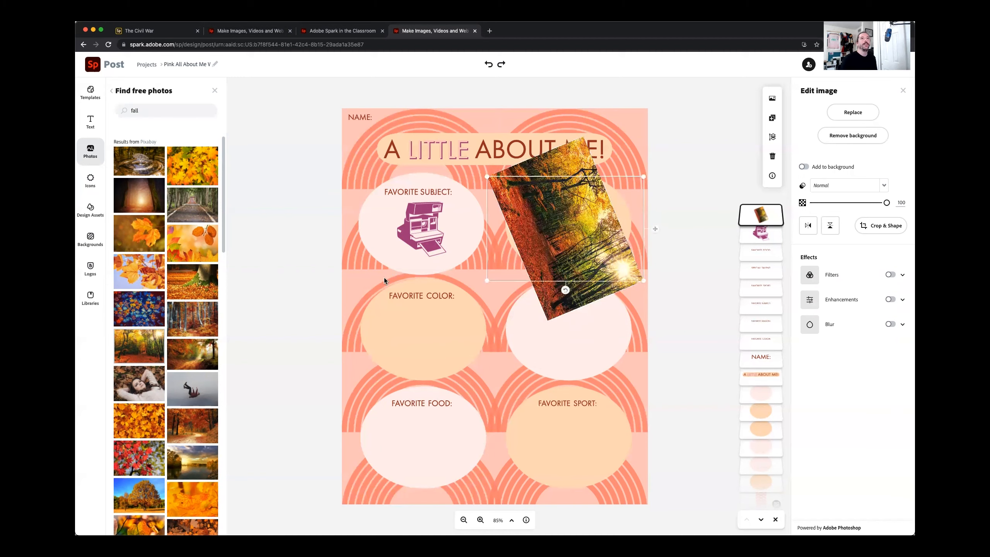
key(super+z)
key(super+z)
Crop the forest photo to a widened oval shape and shrink it to fit under "Favorite Season:" inside its circle.
drag(554, 272, 560, 275)
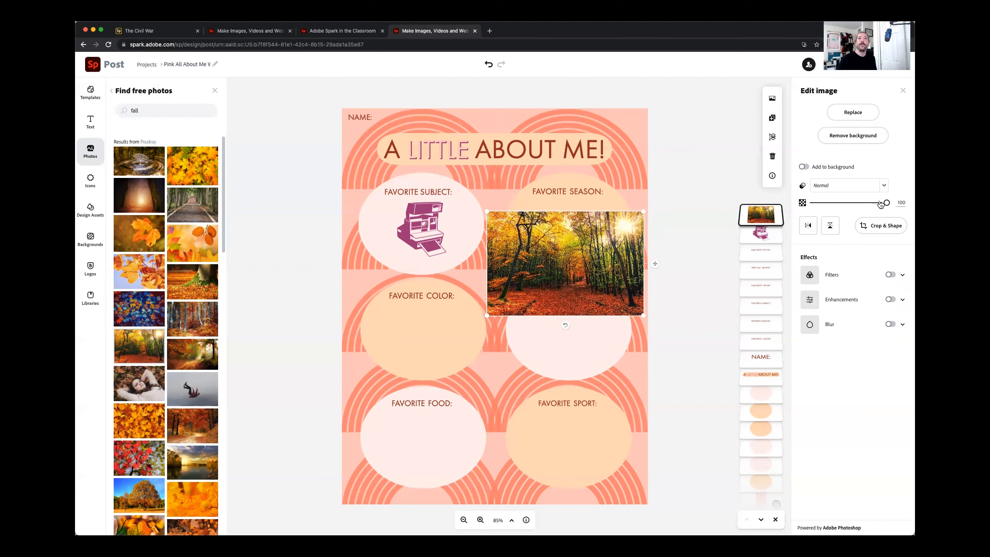
click(880, 228)
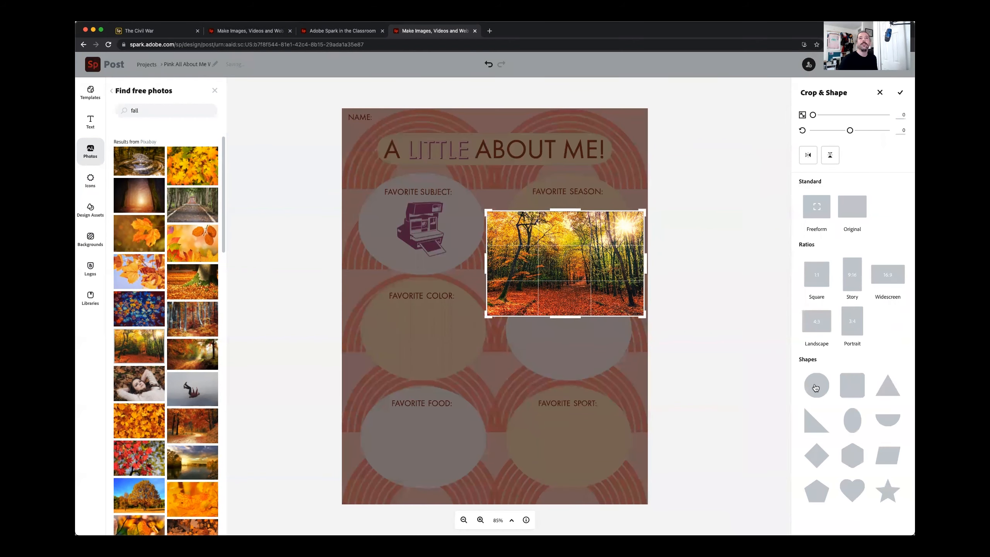
click(816, 387)
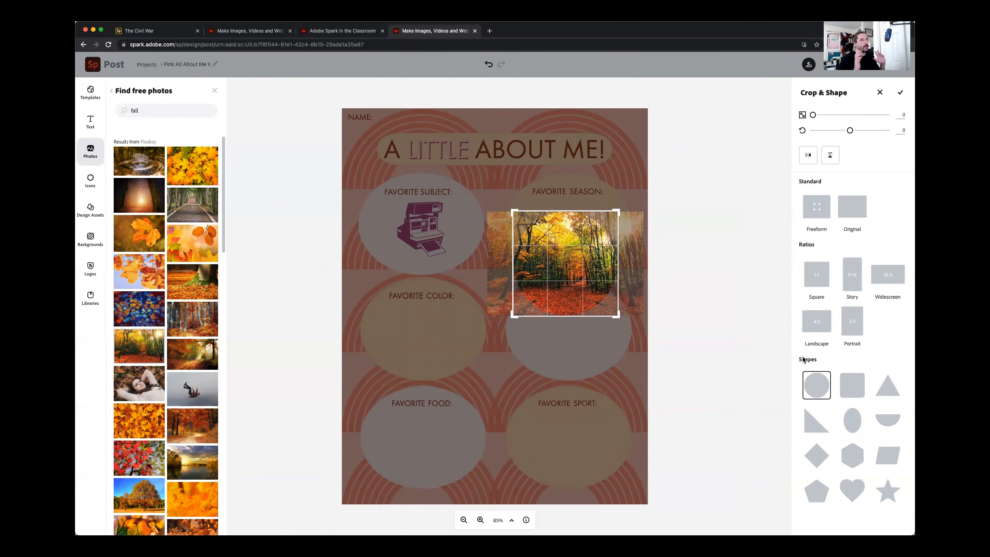
click(855, 424)
drag(527, 265, 502, 265)
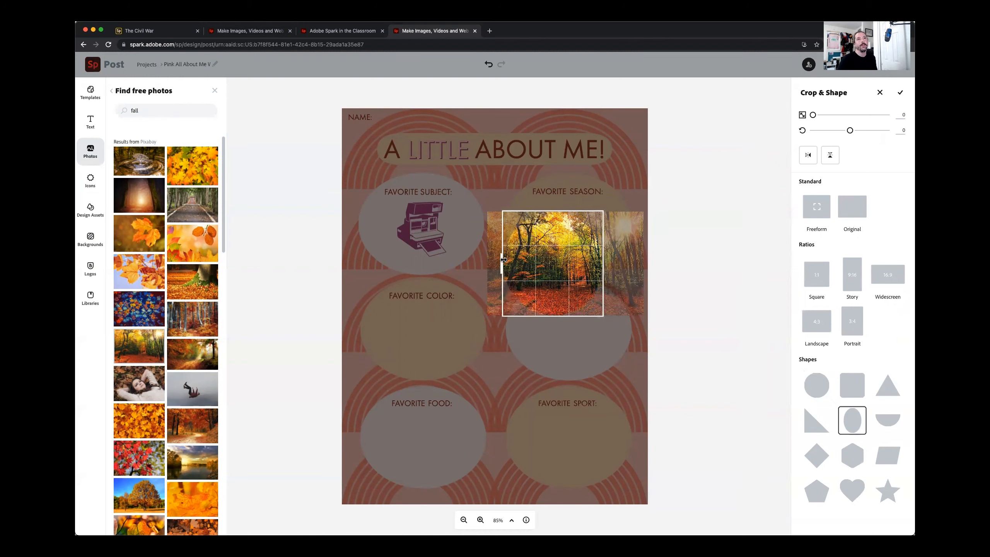
drag(604, 265, 632, 267)
mouse_move(566, 212)
mouse_down()
mouse_move(566, 229)
mouse_move(566, 218)
mouse_up()
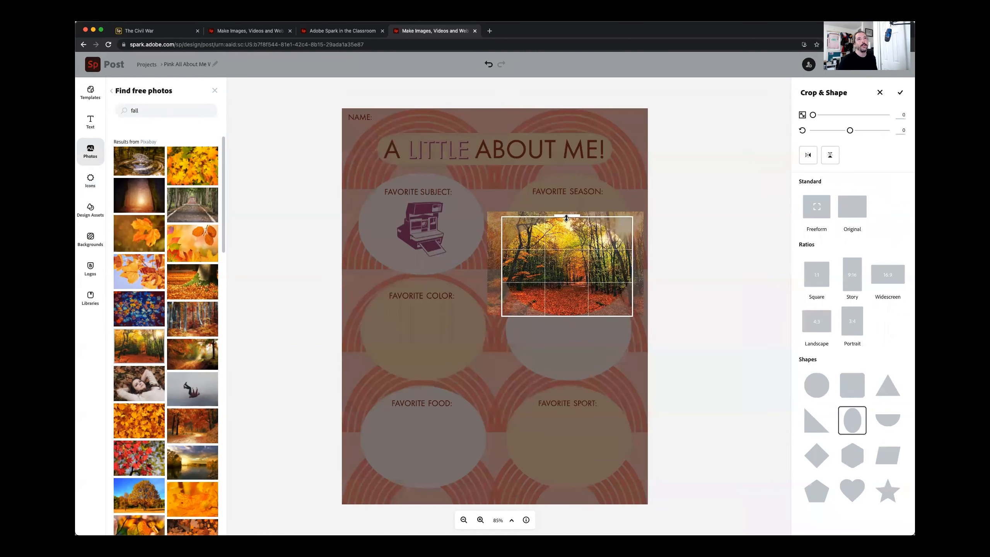
click(640, 266)
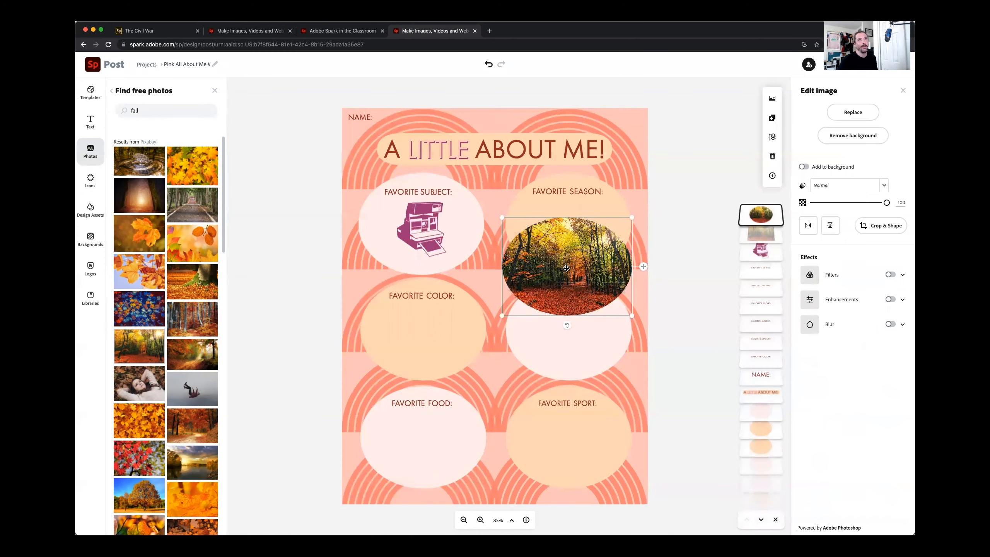
drag(632, 315, 526, 264)
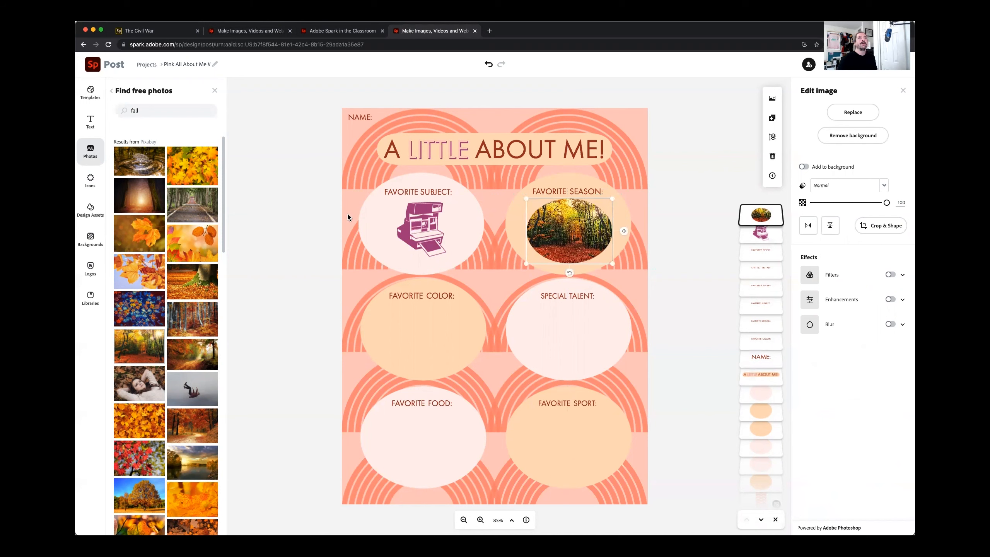
Search the design assets for "cactus", show all matching Elements, and add the tall multi-stem cactus to the worksheet.
click(571, 332)
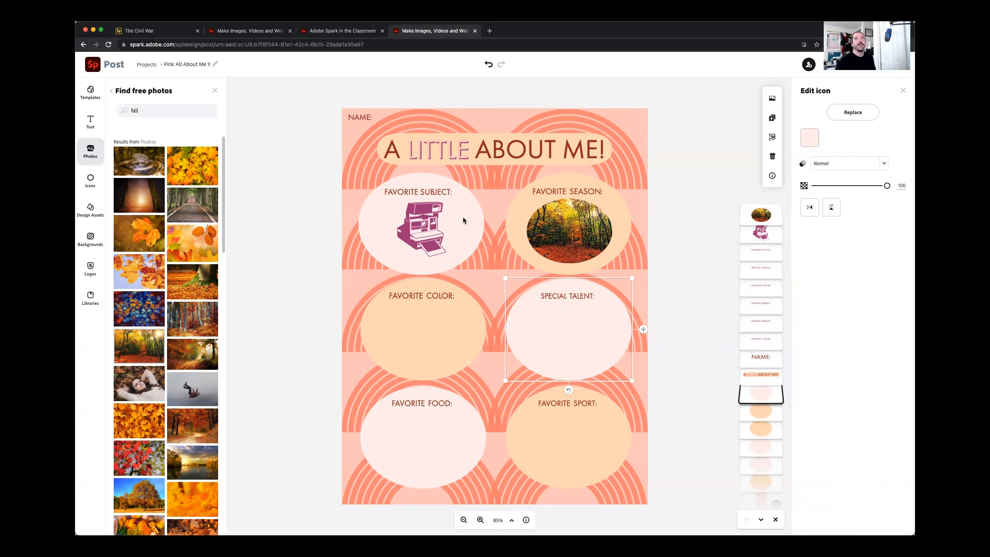
click(89, 209)
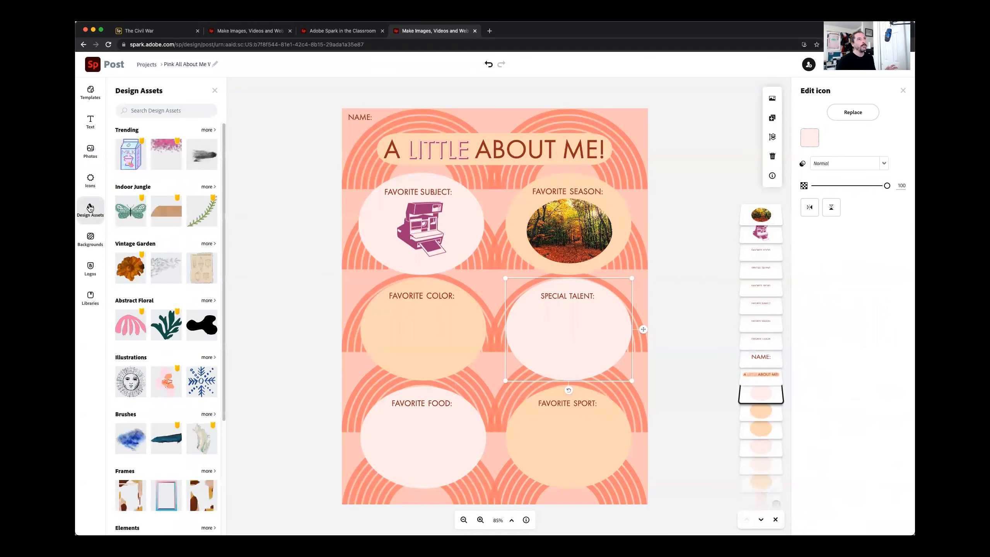
click(190, 113)
text(cactus)
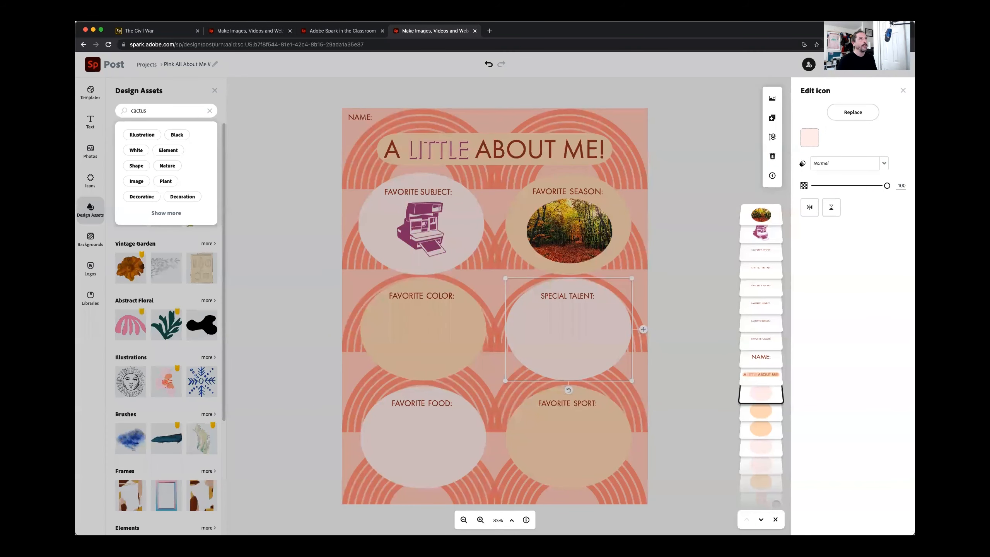
key(Return)
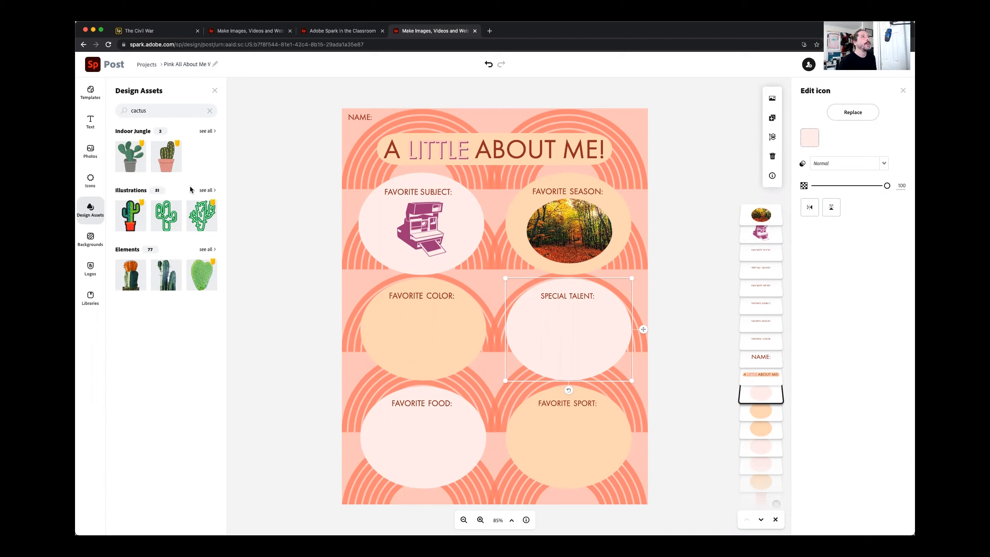
click(205, 251)
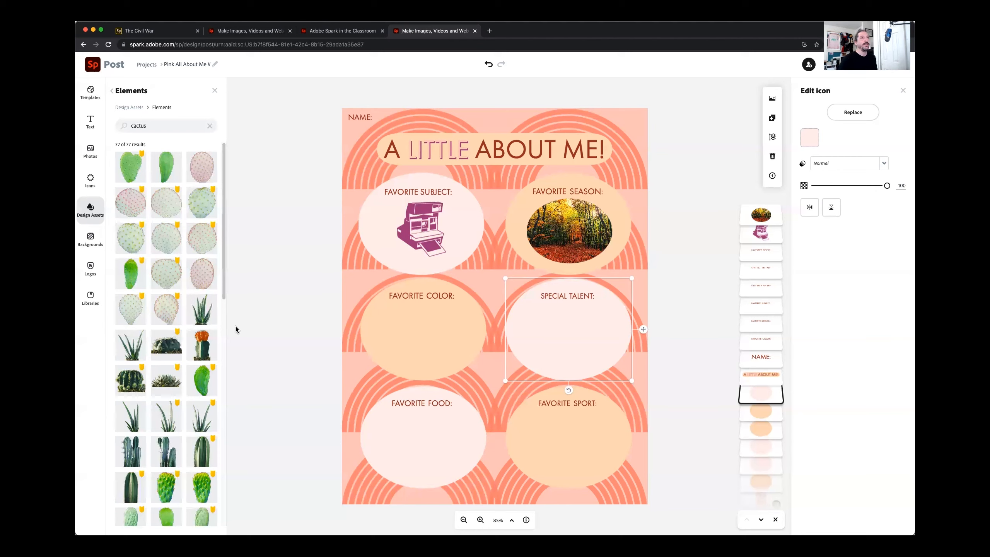
click(166, 458)
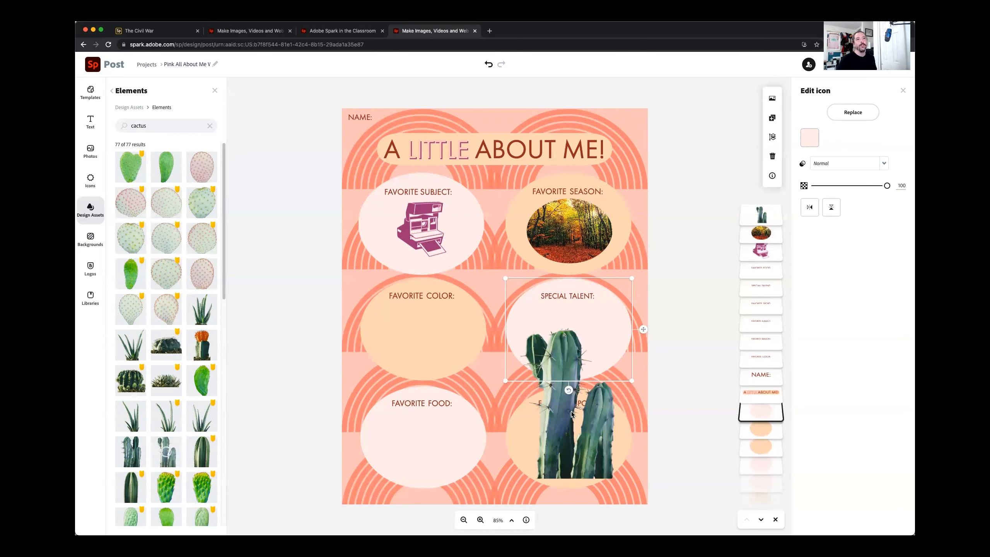
Shrink the cactus image and position it under "Special Talent:" inside its circle.
click(572, 414)
drag(563, 427, 506, 386)
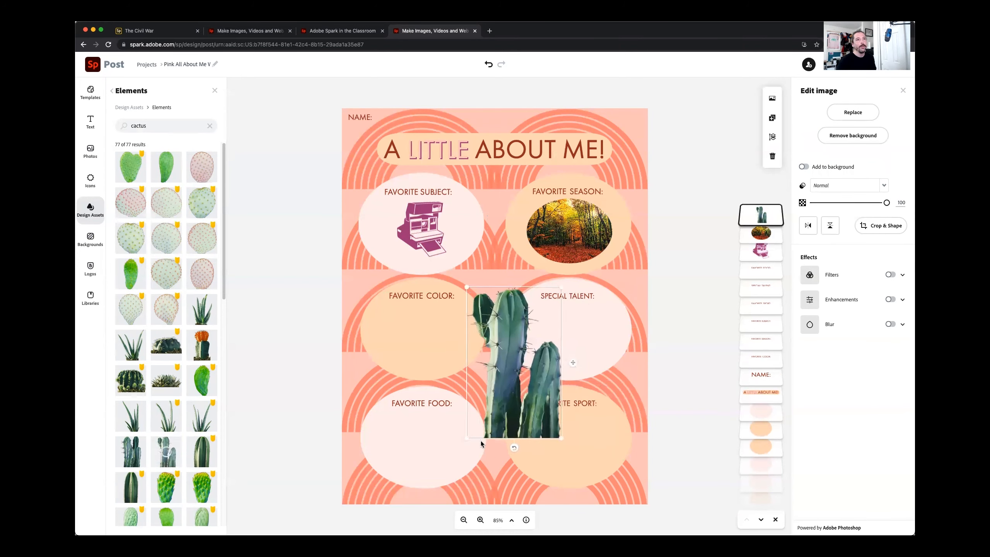
drag(467, 438, 537, 367)
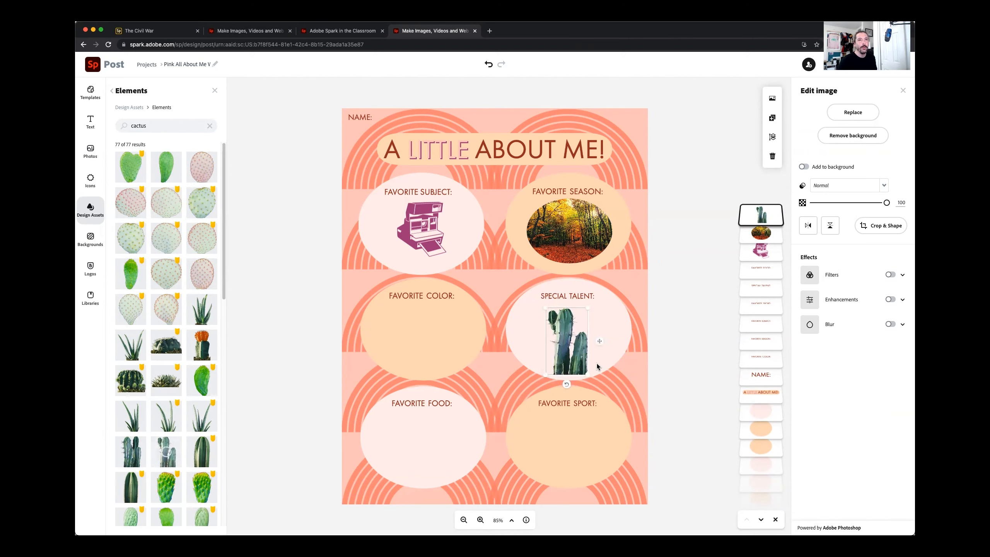
Crop the cactus image to an oval shape, extending the crop frame upward, and apply the crop.
click(880, 228)
click(852, 424)
drag(570, 309, 570, 294)
mouse_move(546, 369)
mouse_down()
mouse_move(599, 380)
mouse_move(564, 375)
mouse_up()
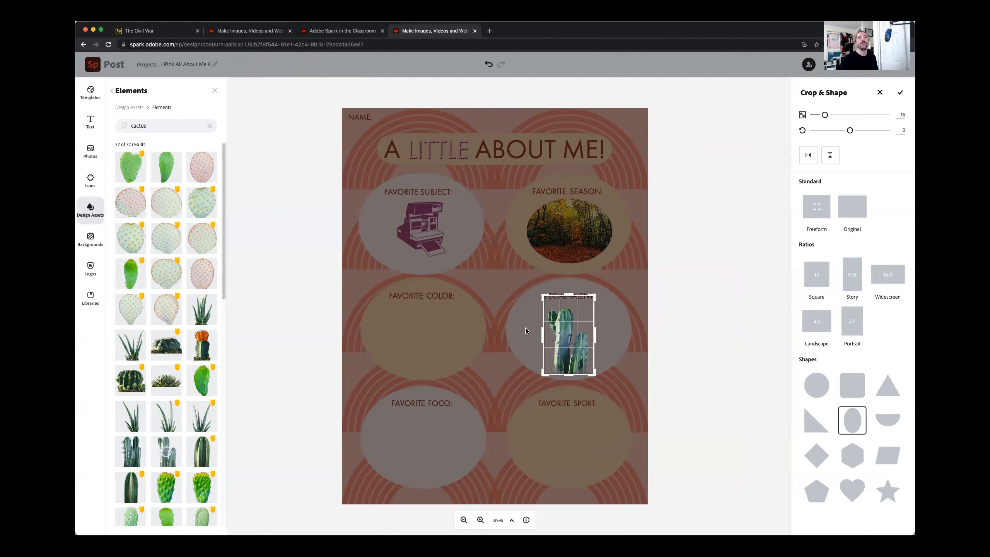
click(900, 93)
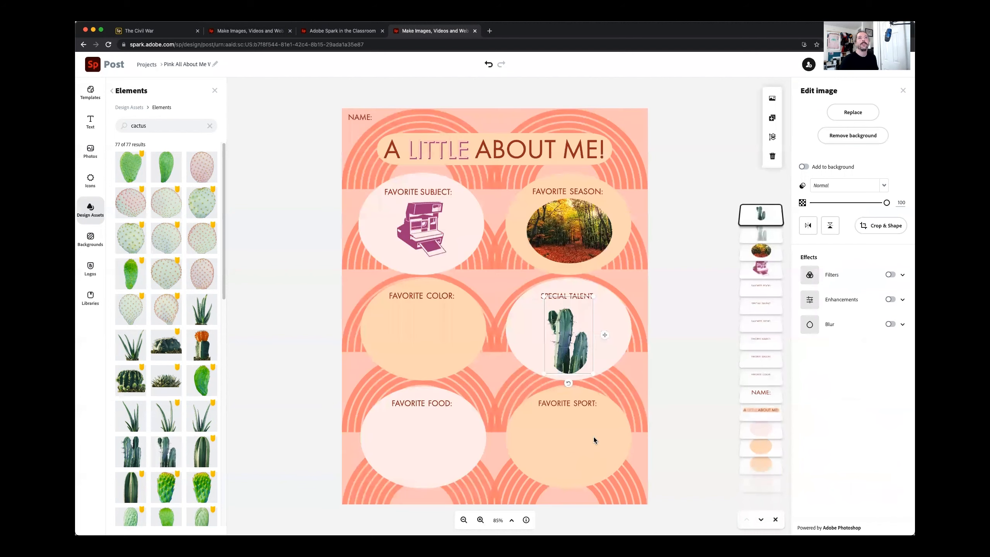
Nudge the cropped cactus image into place under "Special Talent:" inside its circle.
drag(565, 334, 572, 340)
click(410, 461)
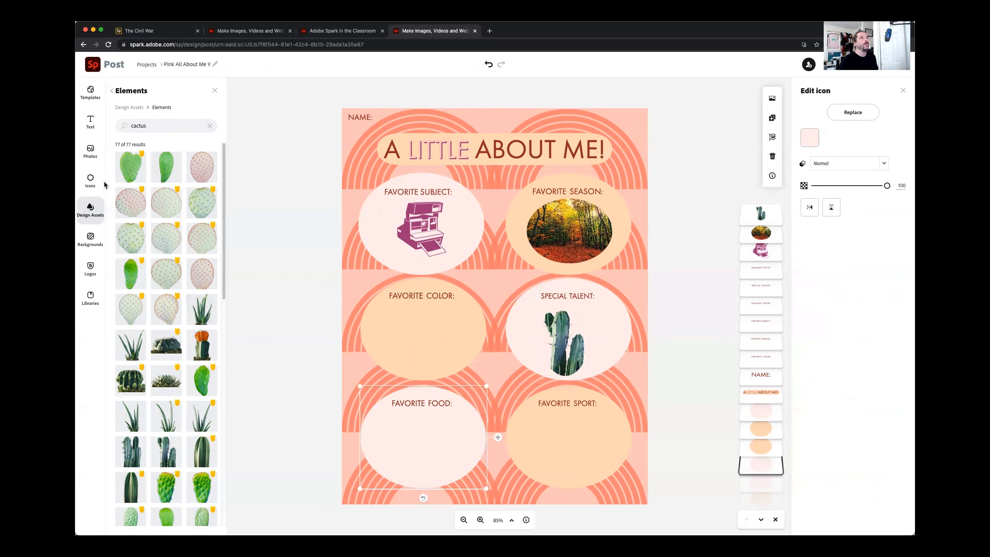
Search the design assets for "donuts", show all matching Illustrations, and add the bitten pink-and-yellow donut to the worksheet.
click(209, 126)
click(144, 125)
text(donuts)
key(Return)
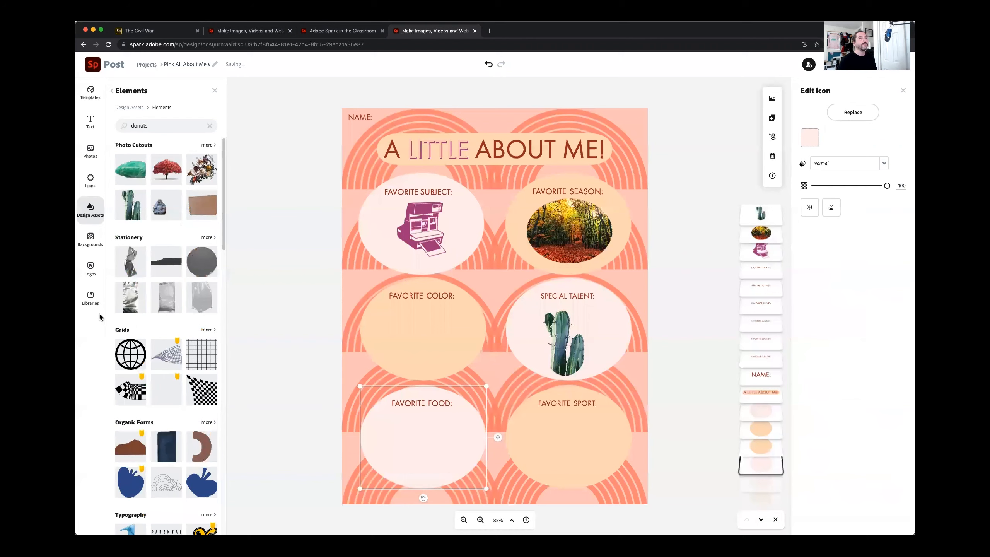
click(141, 108)
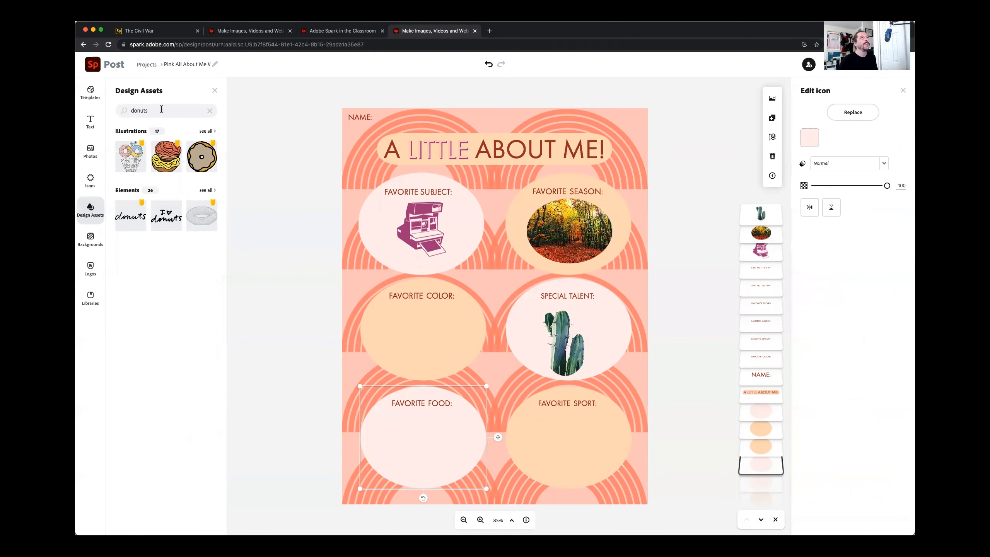
click(205, 131)
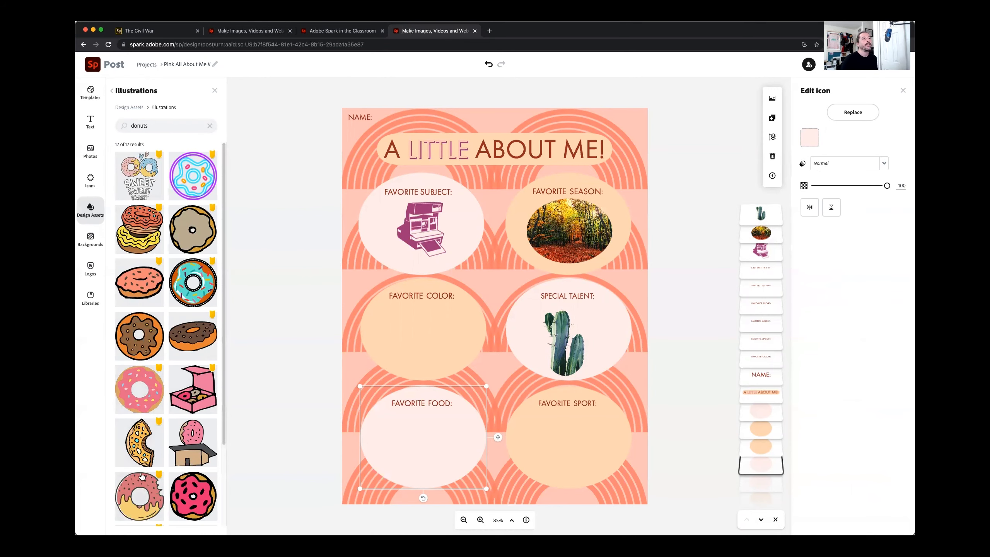
click(140, 496)
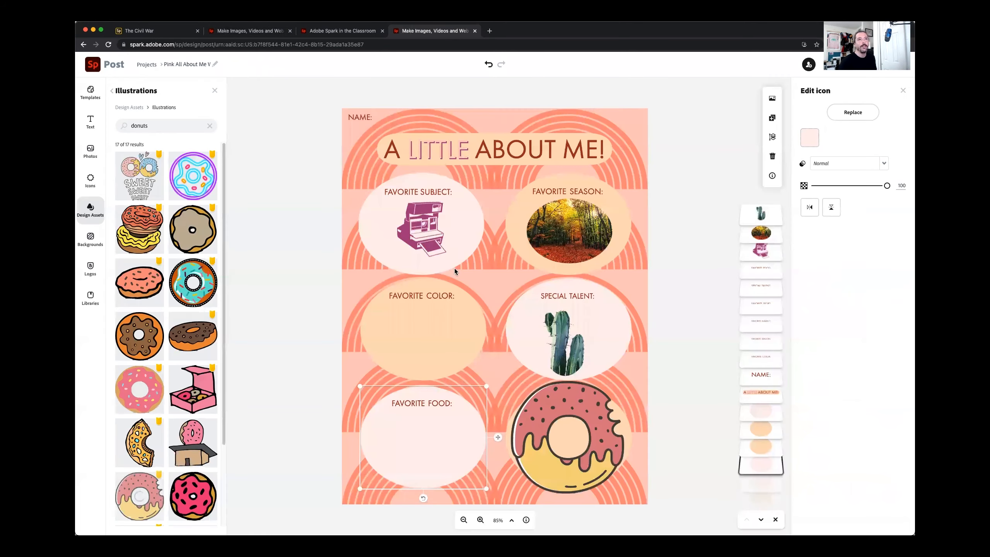
Shrink the donut illustration and position it under "Favorite Food:" inside its circle.
drag(510, 381, 422, 426)
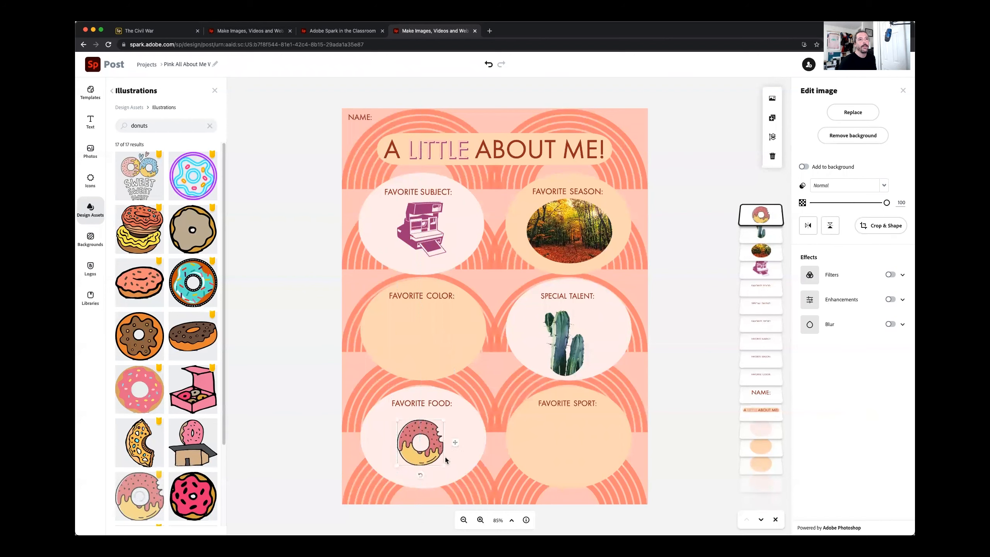
mouse_move(444, 465)
mouse_down()
mouse_move(455, 476)
mouse_move(437, 453)
mouse_up()
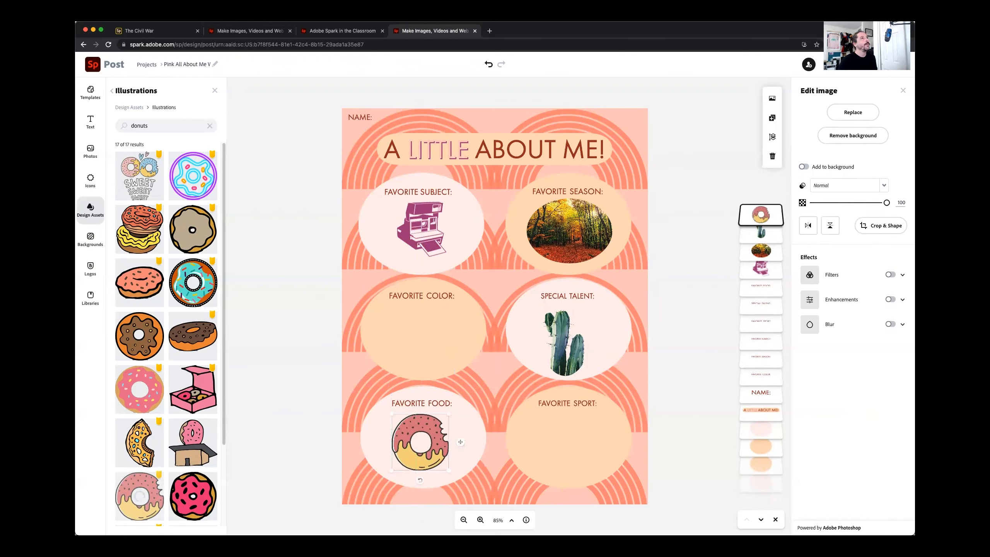
Search the free photos for "mountain bike" and add the sunset photo of a cyclist's silhouette to the worksheet.
click(97, 146)
click(143, 172)
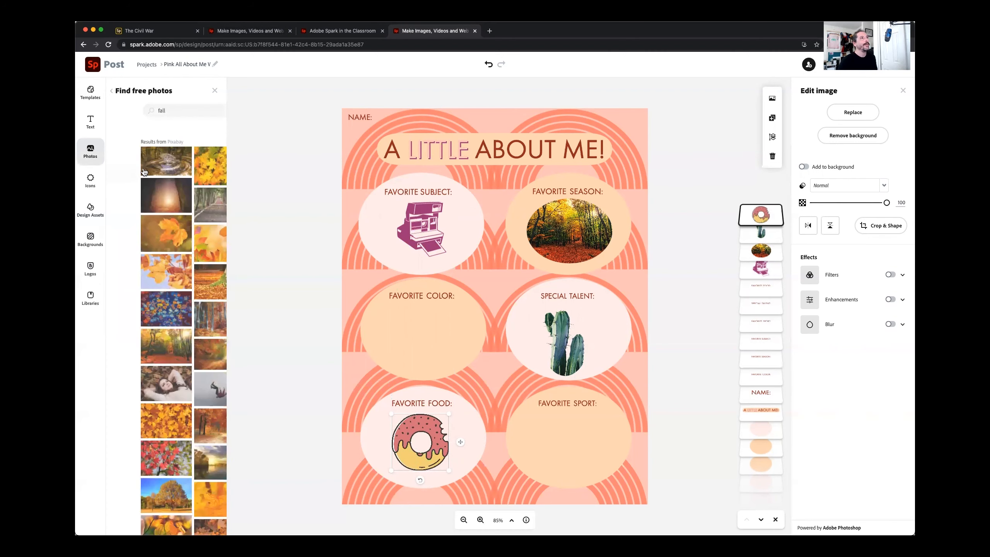
key(BackSpace)
text(mountain bike)
key(Return)
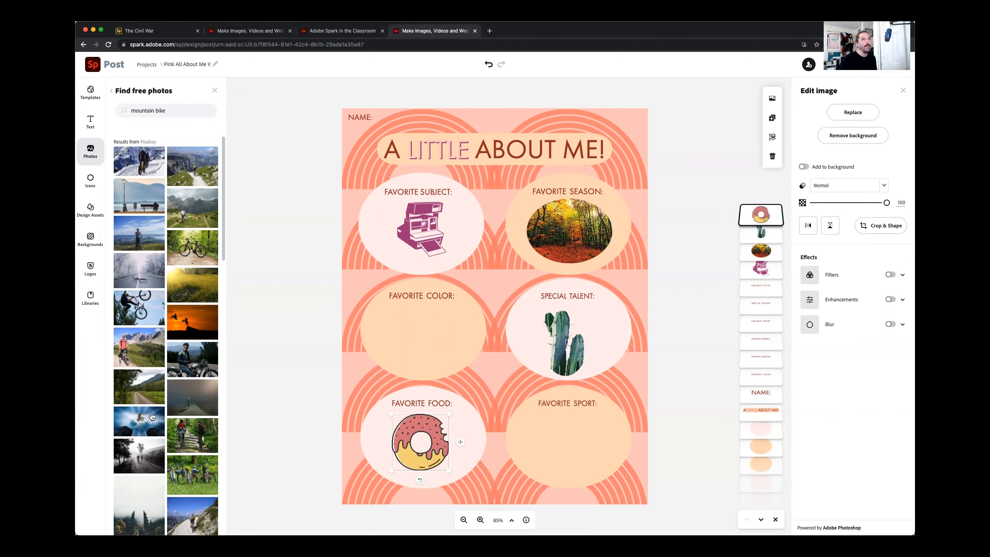
scroll(153, 417, down, 10)
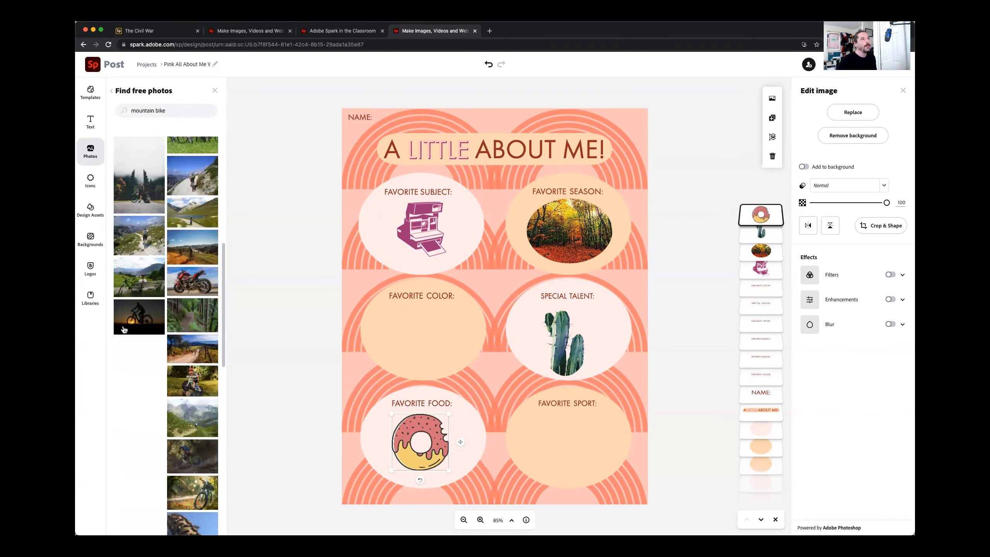
click(128, 322)
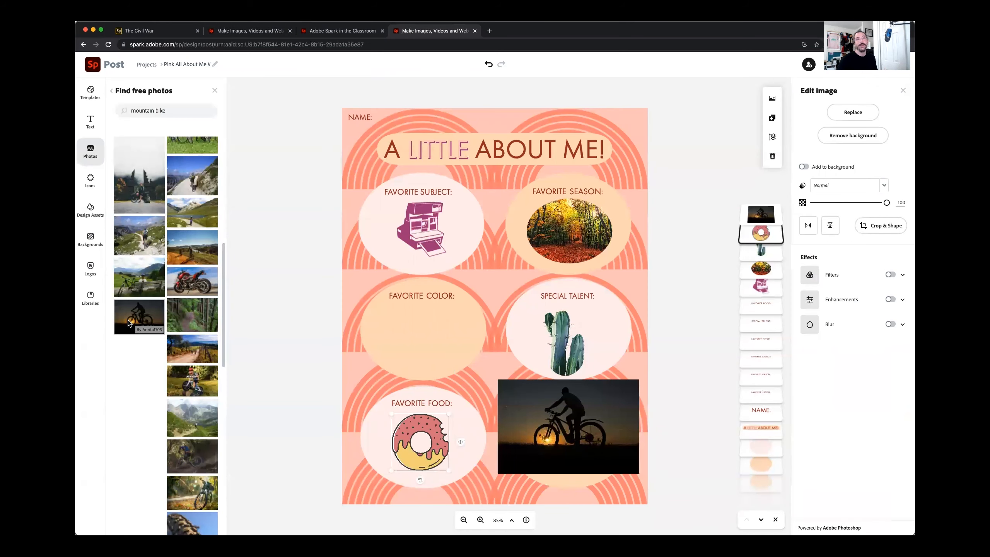
Shrink the cyclist photo and center it over the "Favorite Sport:" circle.
click(539, 429)
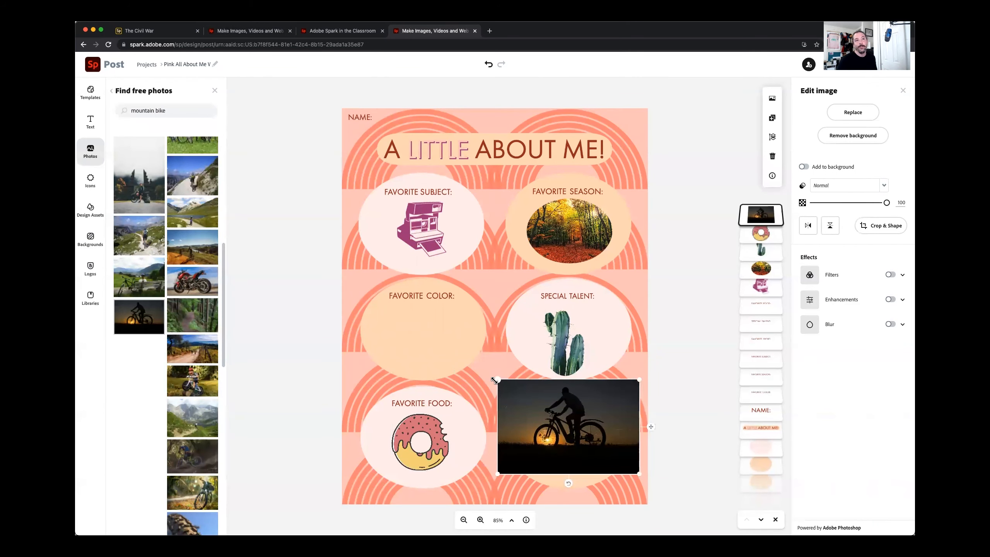
drag(494, 381, 524, 397)
drag(558, 443, 543, 447)
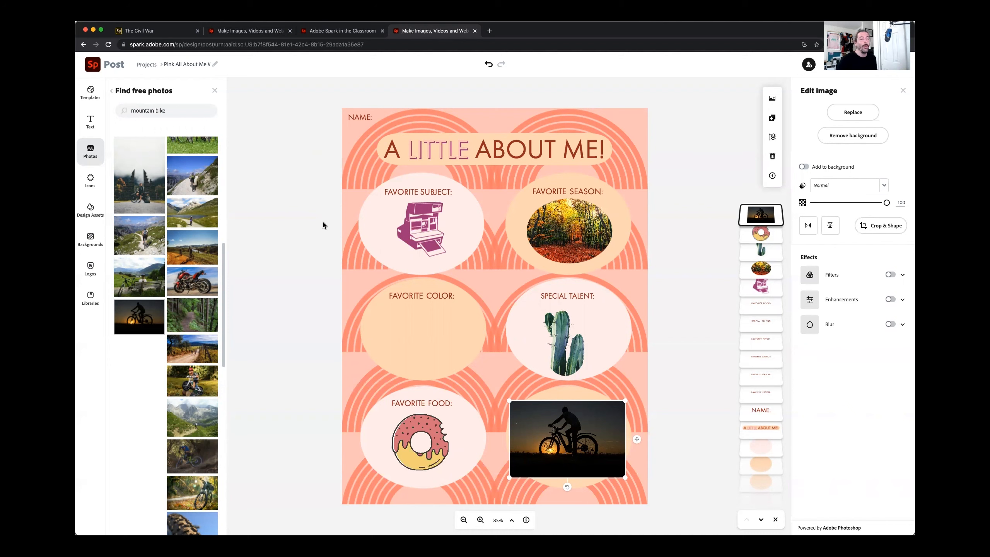
drag(559, 435, 566, 436)
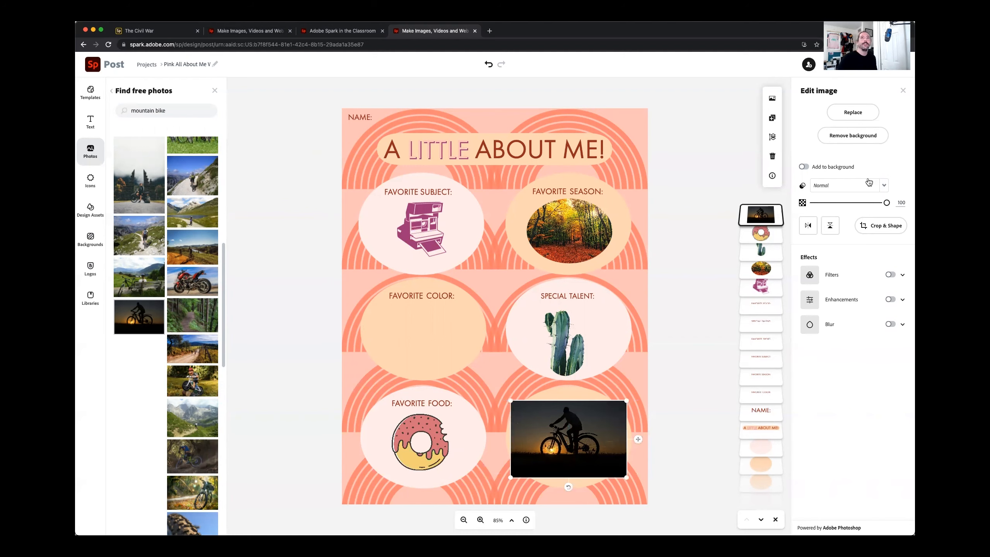
Crop the cyclist photo to an oval shape, widening the crop frame on both sides, and apply the crop.
click(879, 225)
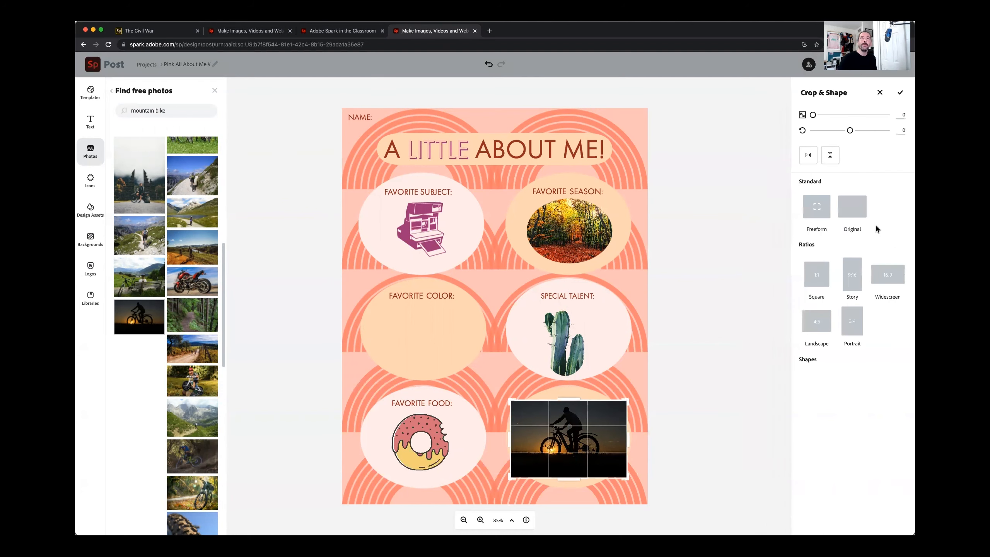
click(853, 425)
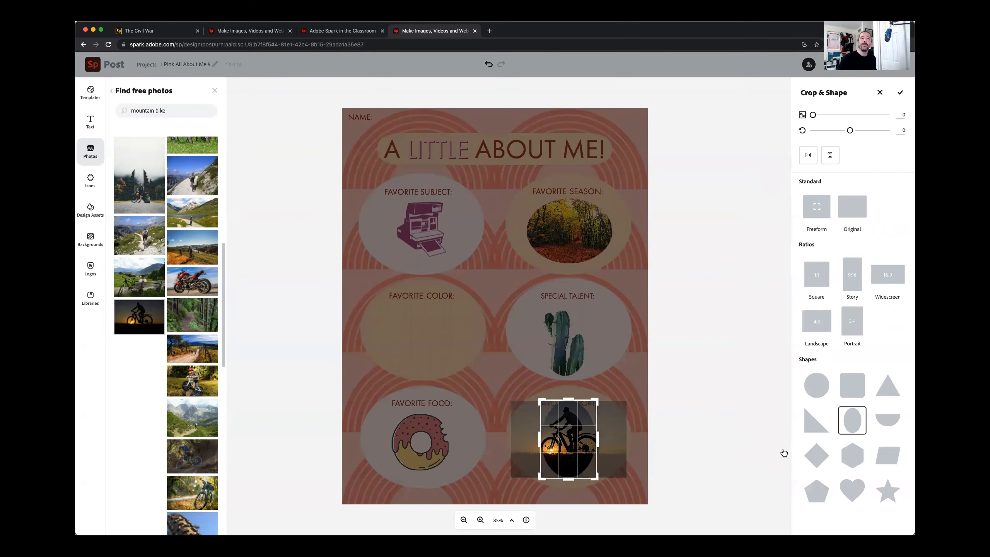
drag(601, 445, 625, 438)
drag(540, 439, 519, 438)
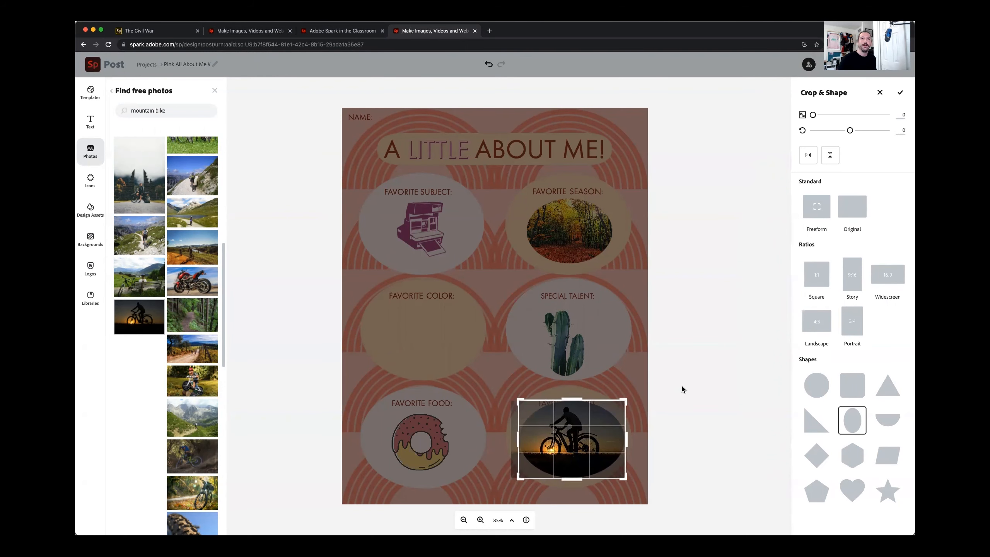
click(582, 440)
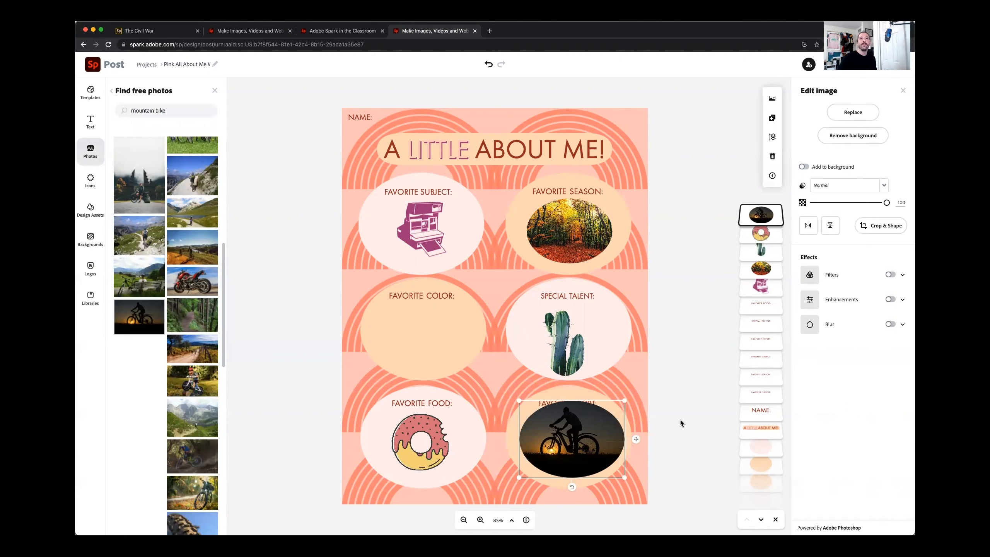
Shrink the oval cyclist photo and position it under "Favorite Sport:" inside its circle.
drag(623, 402, 612, 410)
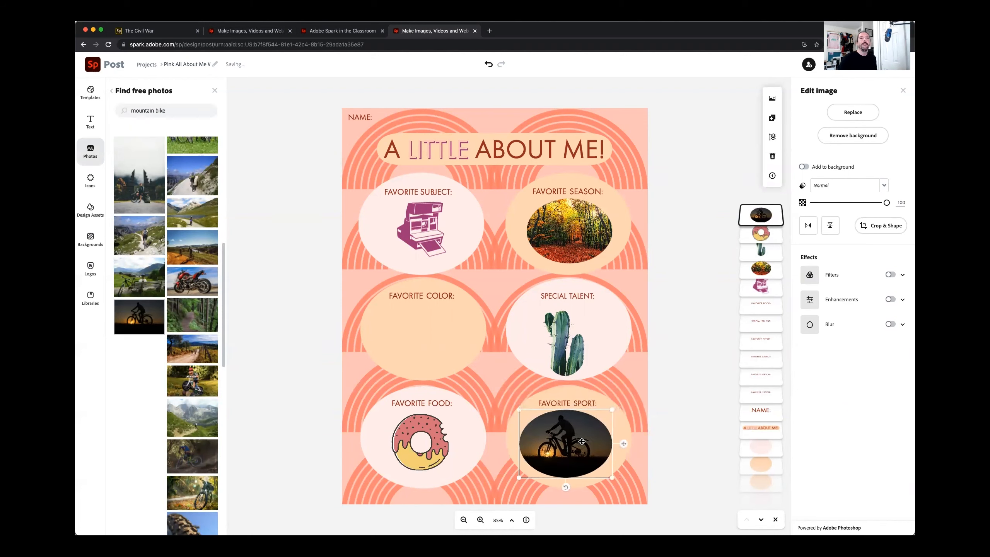
drag(584, 444, 582, 435)
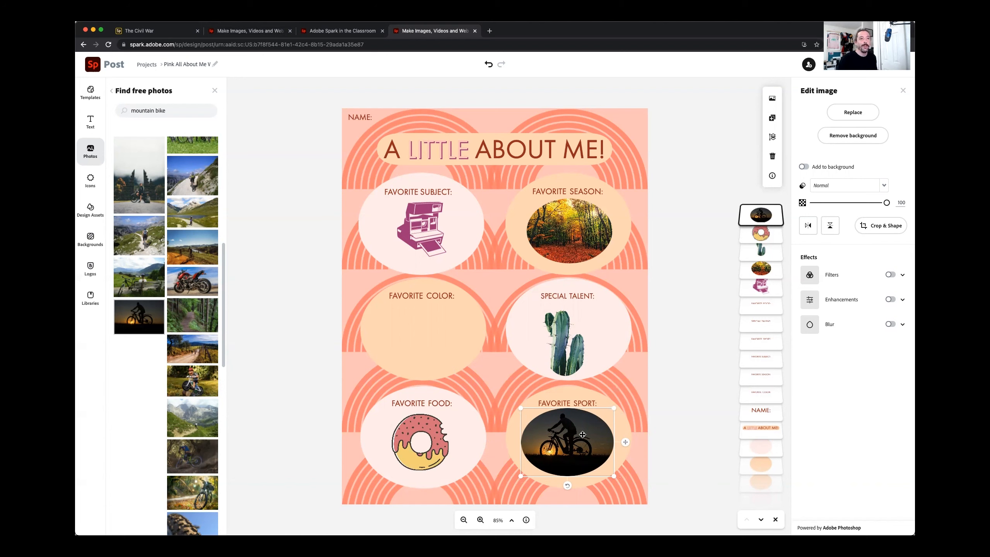
Search the icons for "circle" and add the hand-scribbled filled circle to the worksheet.
click(89, 188)
double_click(156, 113)
text(c)
key(Return)
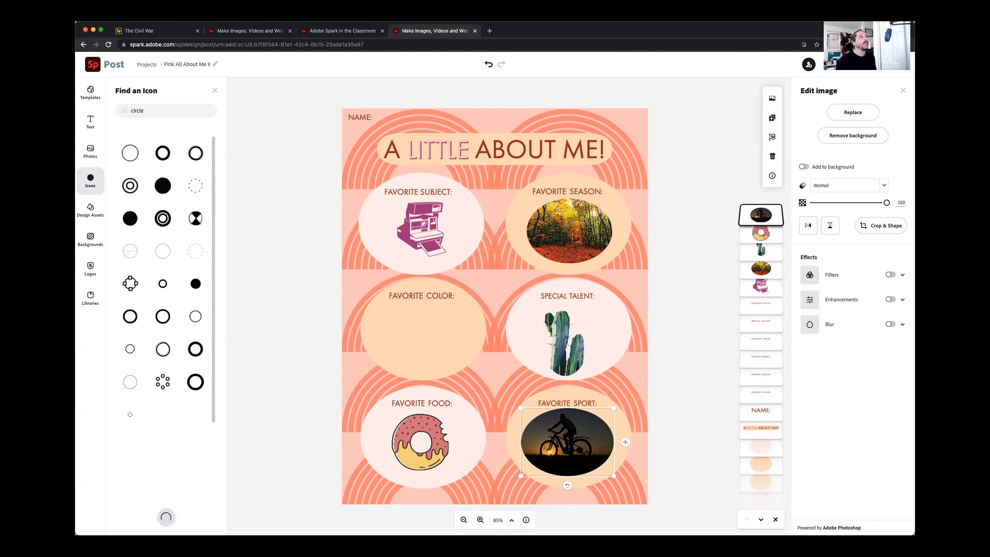
scroll(177, 308, down, 3)
scroll(178, 311, down, 2)
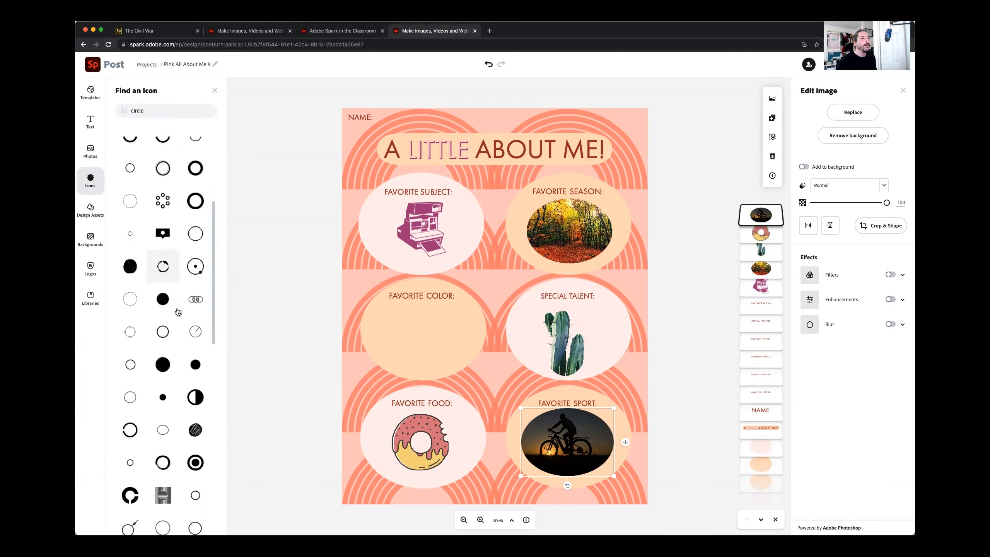
click(193, 414)
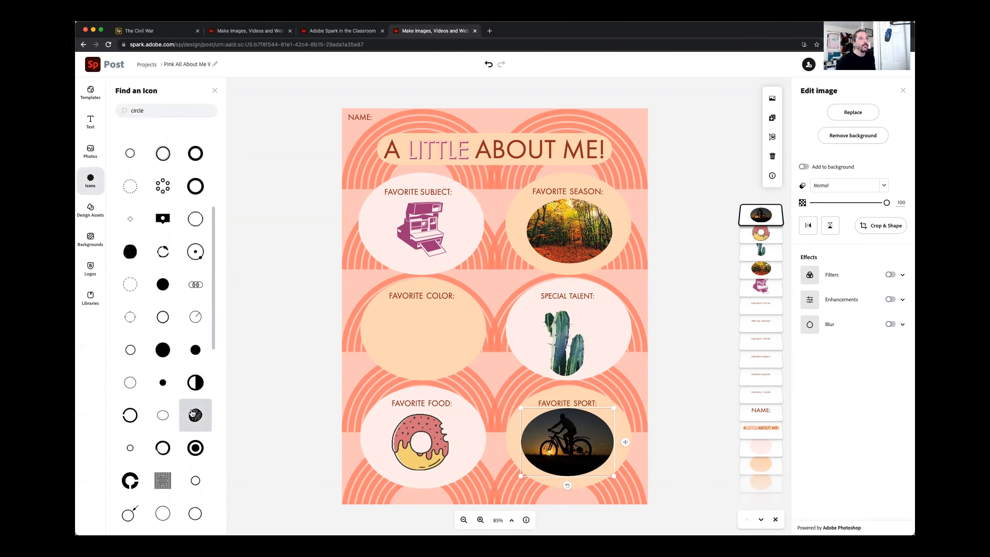
Shrink the scribbled circle icon and center it under "Favorite Color:" inside its circle.
mouse_move(552, 318)
mouse_down()
mouse_move(423, 342)
mouse_move(424, 351)
mouse_up()
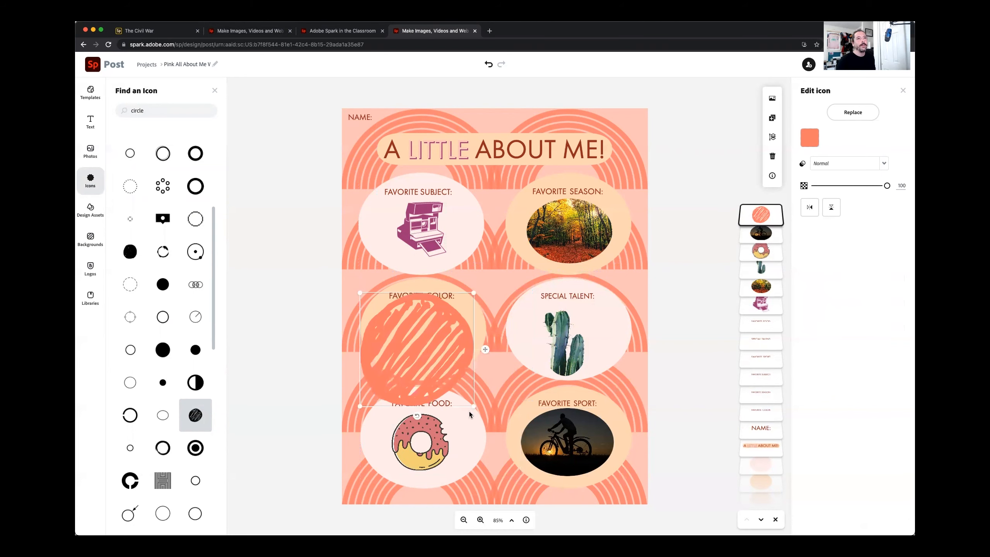
drag(472, 406, 422, 365)
mouse_move(390, 333)
mouse_down()
mouse_move(417, 344)
mouse_move(391, 369)
mouse_up()
drag(414, 338, 421, 338)
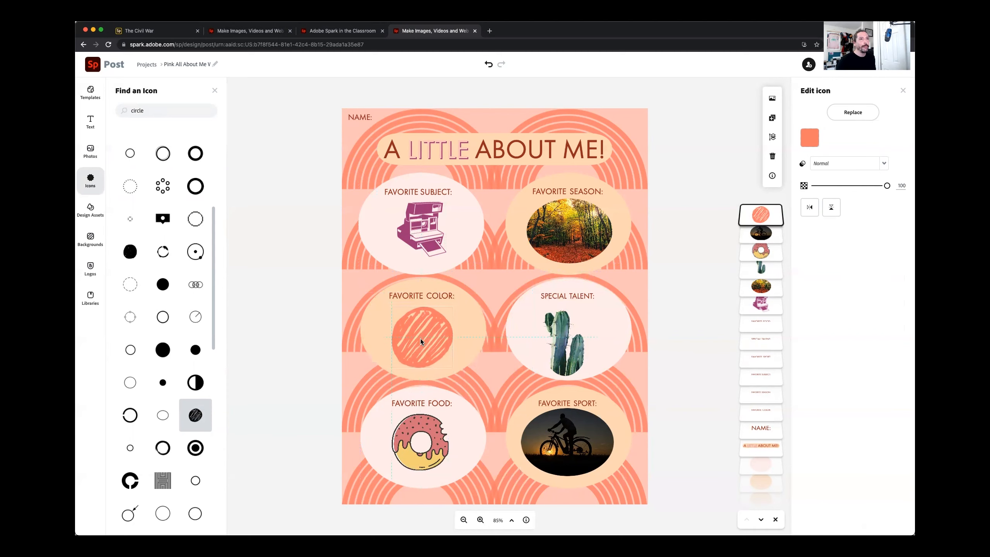
Recolor the scribbled circle icon with the custom dark green #296D39.
click(811, 137)
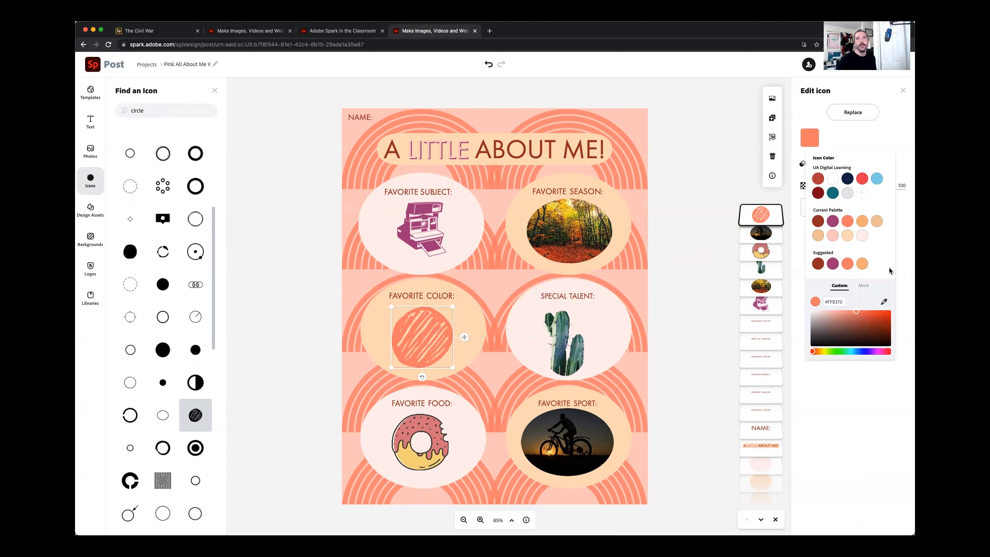
click(847, 352)
drag(847, 351, 841, 352)
drag(871, 320, 858, 331)
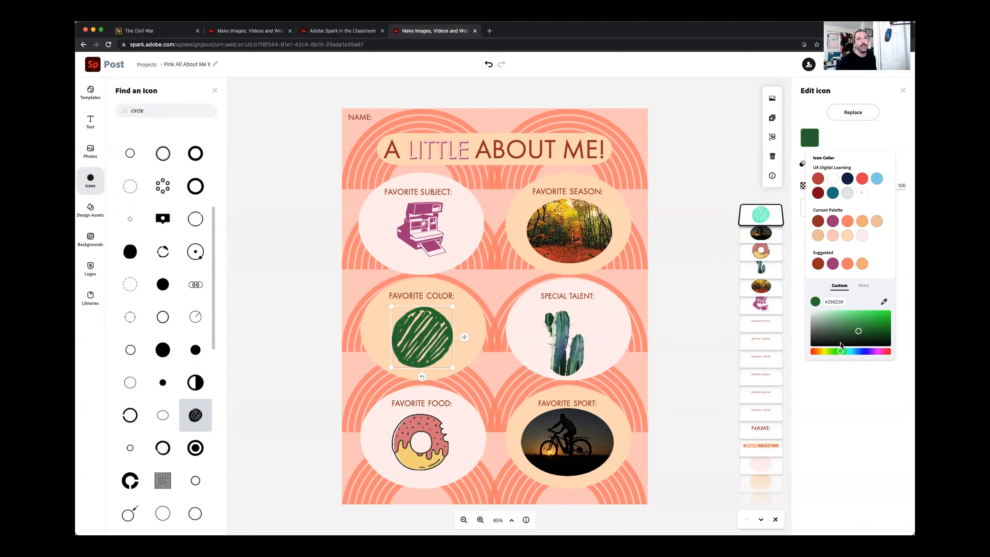
click(721, 322)
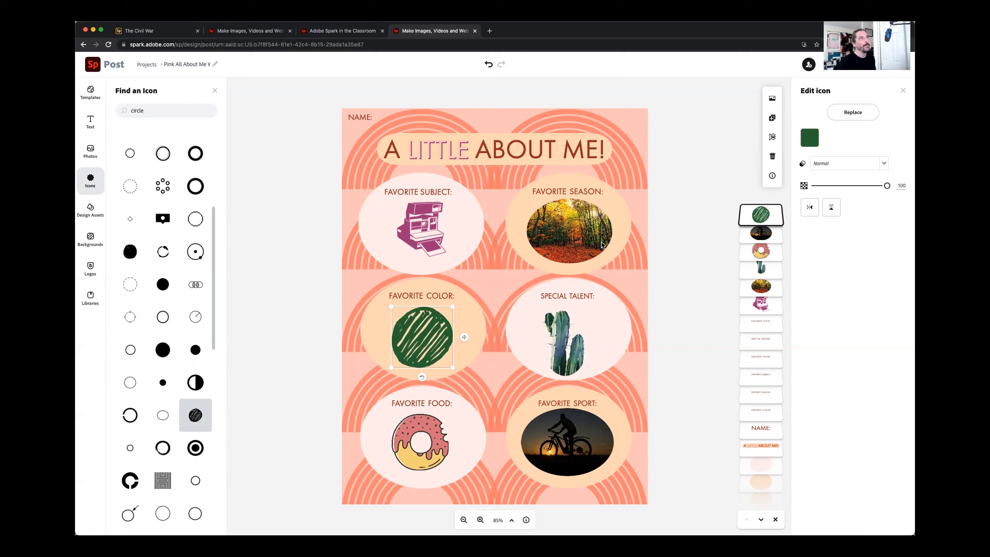
Upload the bike-helmet selfie from the computer and add it to the worksheet.
click(91, 156)
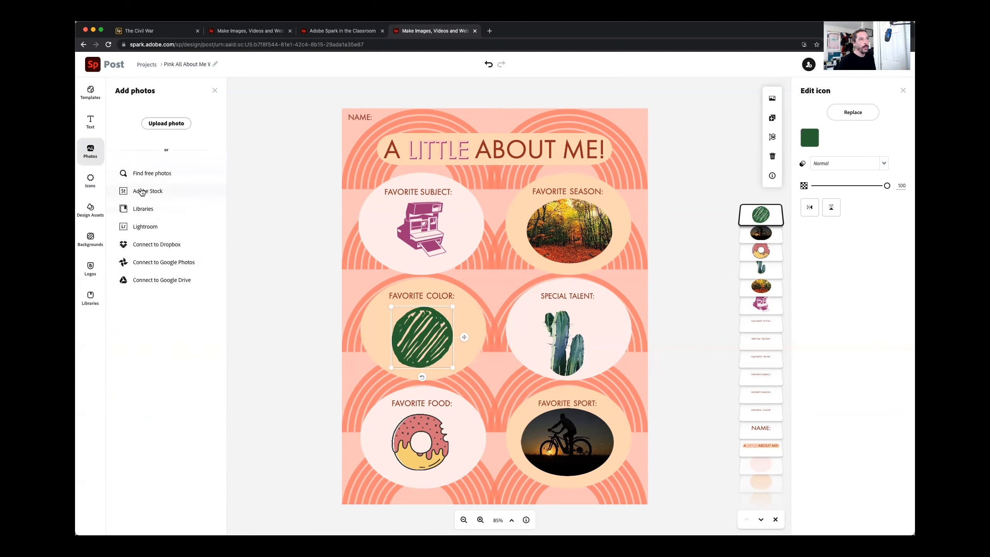
click(166, 124)
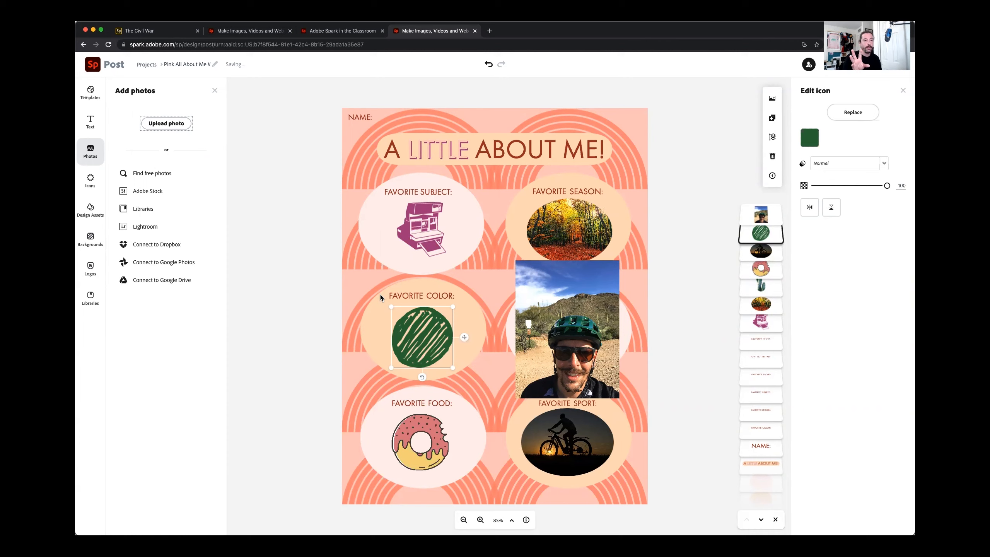
View the custom header example on the Adobe Spark in the Classroom page, select its web address, and return to the worksheet.
click(323, 32)
scroll(282, 187, up, 5)
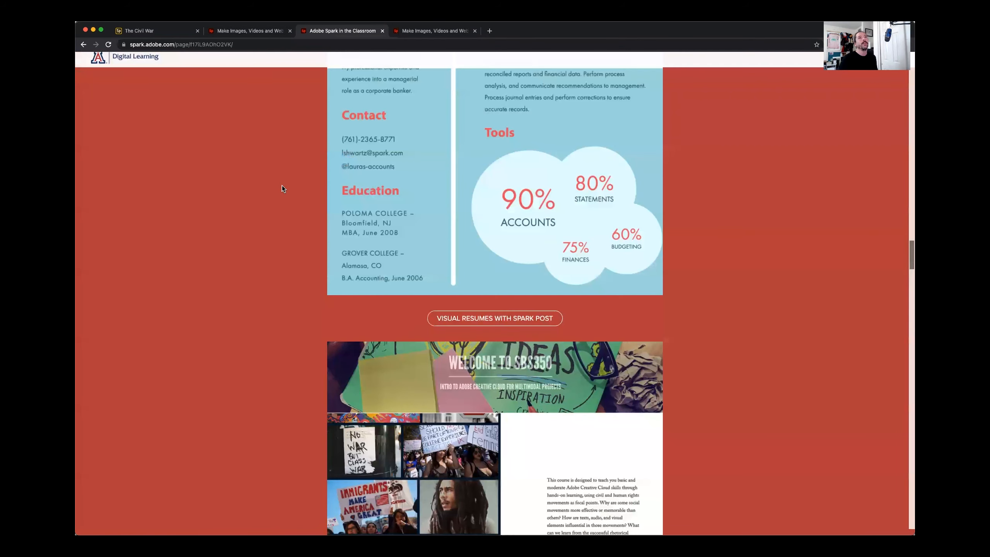
scroll(281, 187, up, 8)
scroll(282, 187, up, 10)
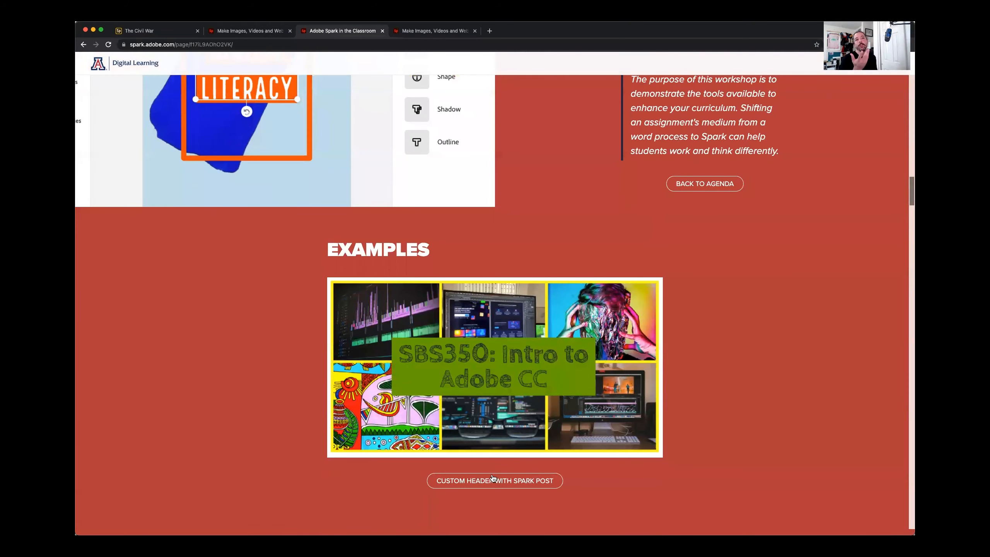
click(491, 485)
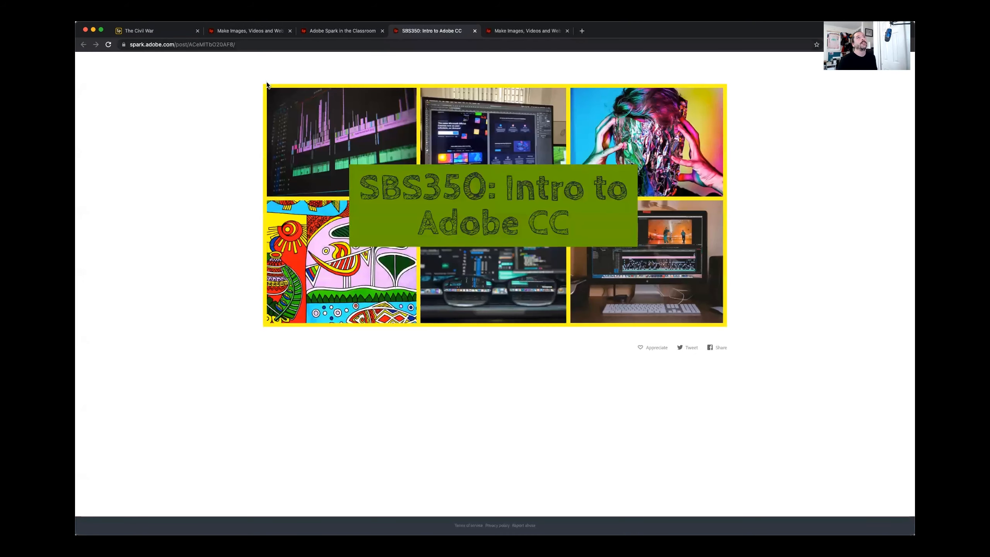
click(191, 41)
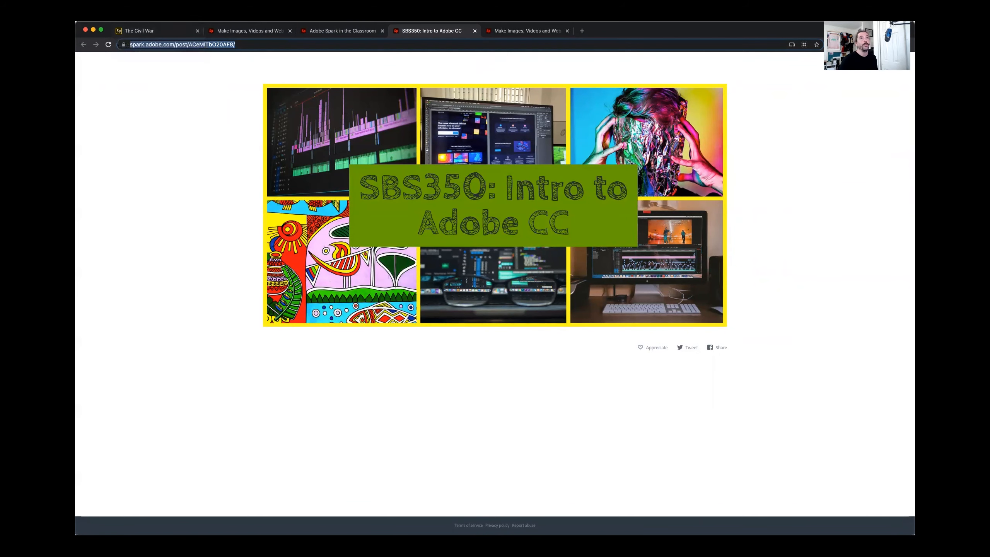
click(502, 30)
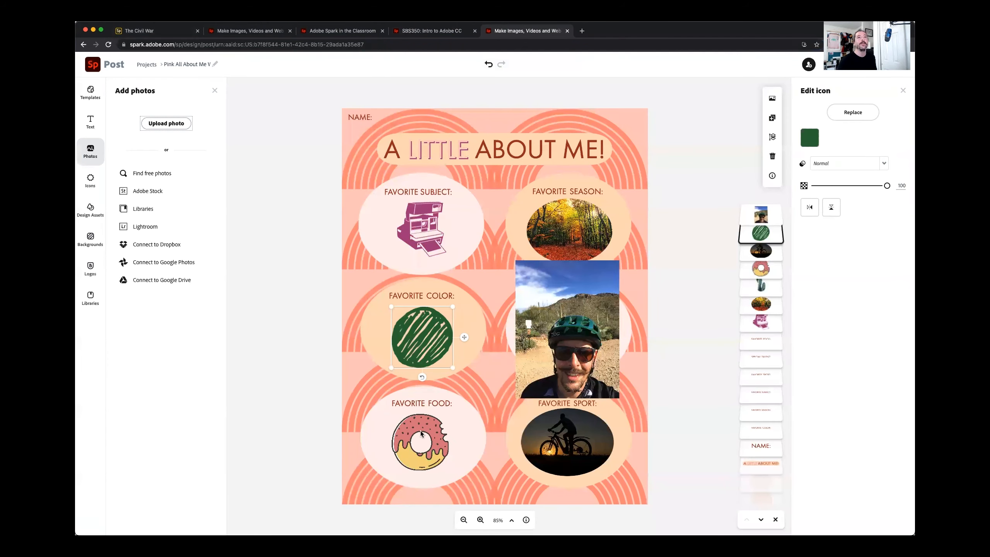
Remove the background from the bike-helmet selfie, check the cutout's edges up close, and accept the cutout.
click(559, 334)
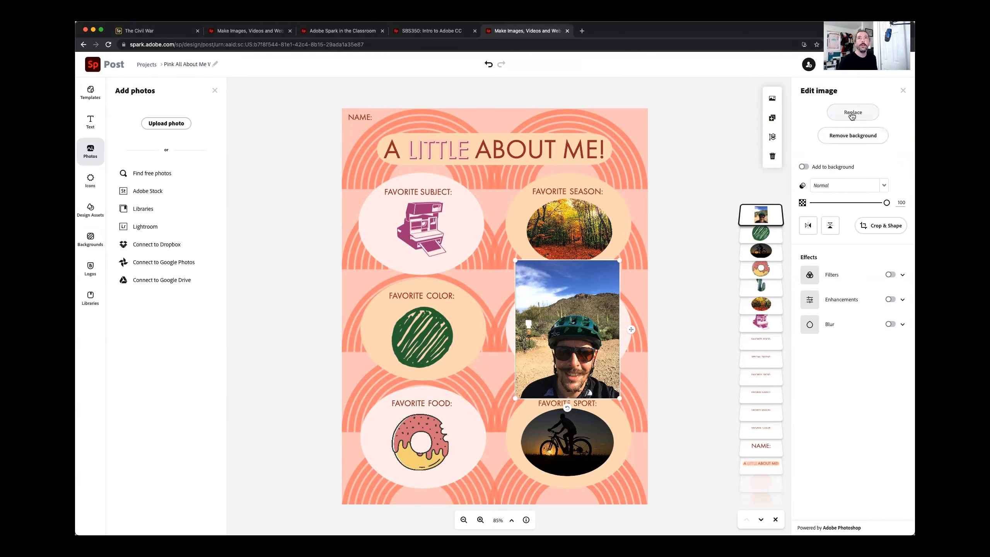
click(853, 135)
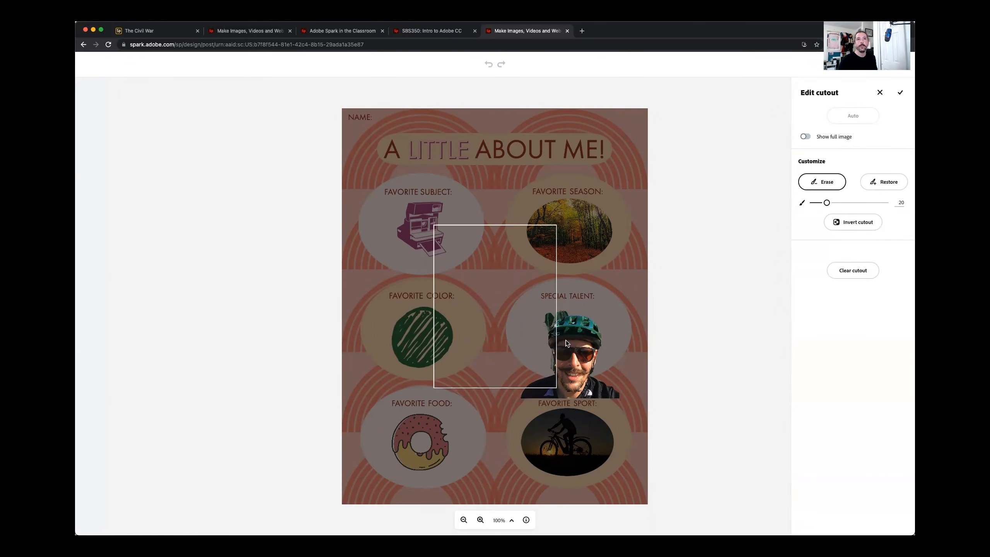
scroll(565, 342, up, 5)
scroll(565, 340, up, 5)
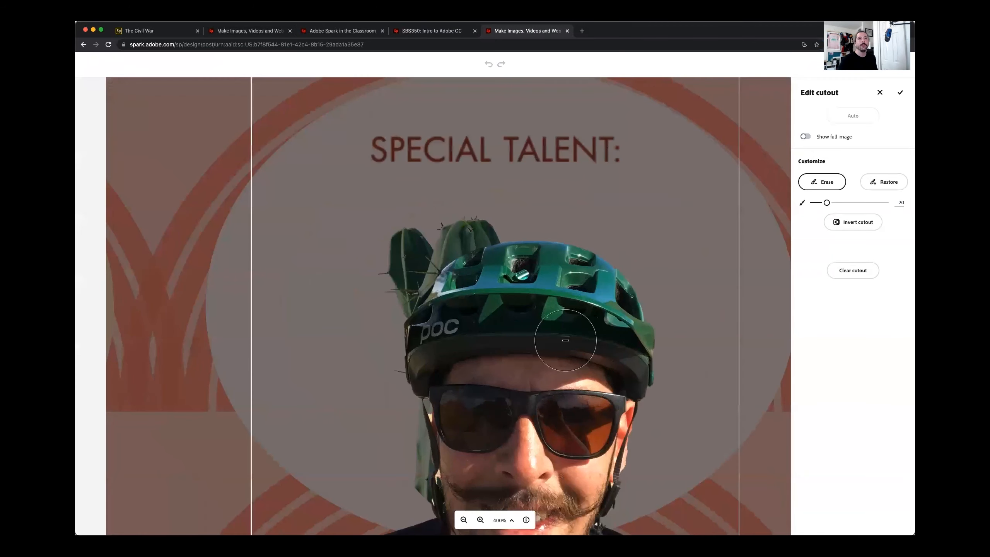
scroll(593, 335, down, 8)
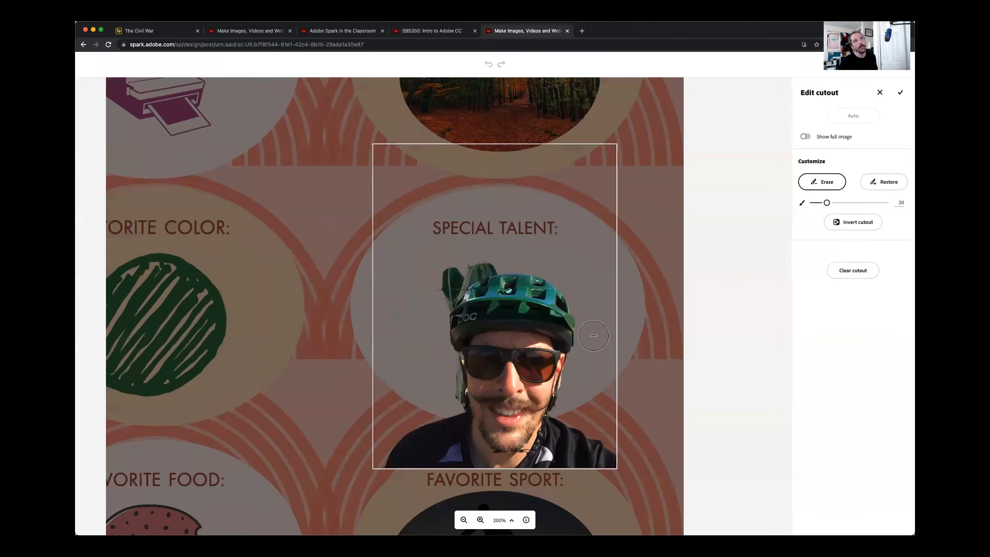
scroll(593, 335, up, 6)
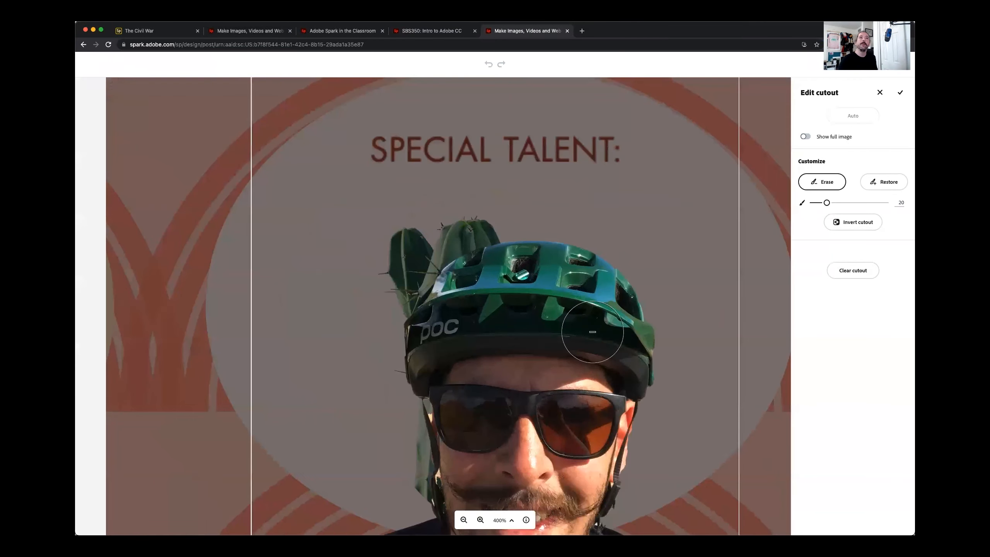
scroll(593, 335, up, 3)
mouse_move(561, 278)
mouse_down()
mouse_move(548, 210)
mouse_move(539, 242)
mouse_up()
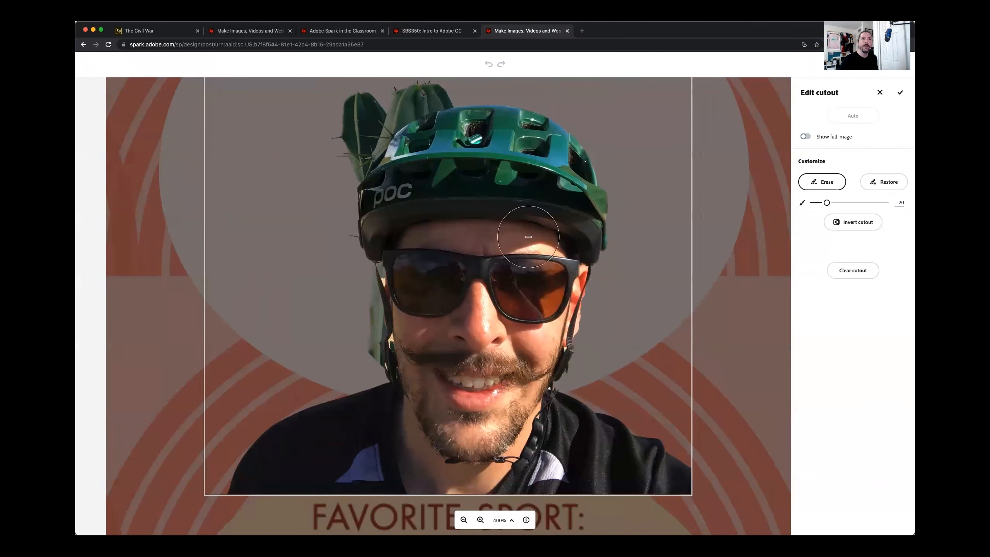
scroll(541, 244, down, 2)
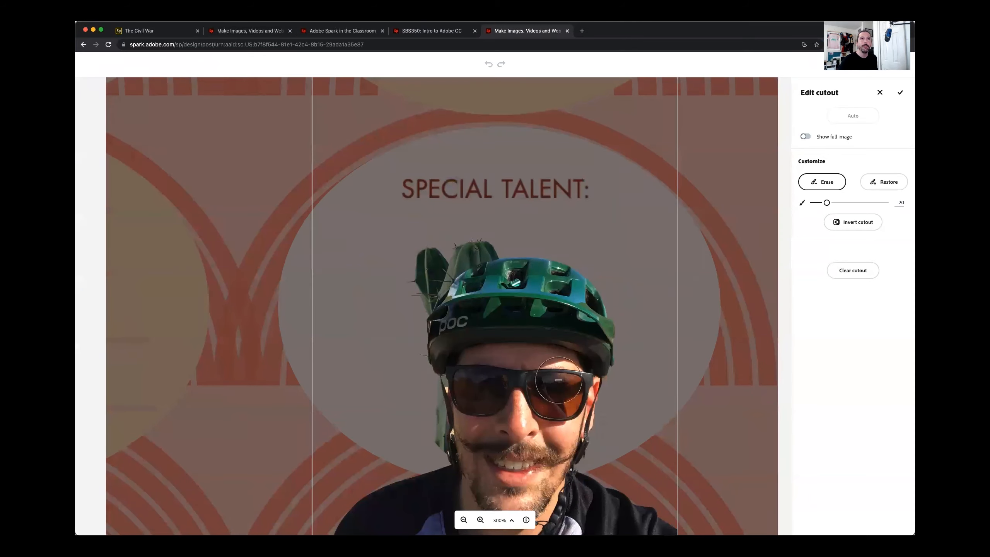
scroll(507, 266, down, 5)
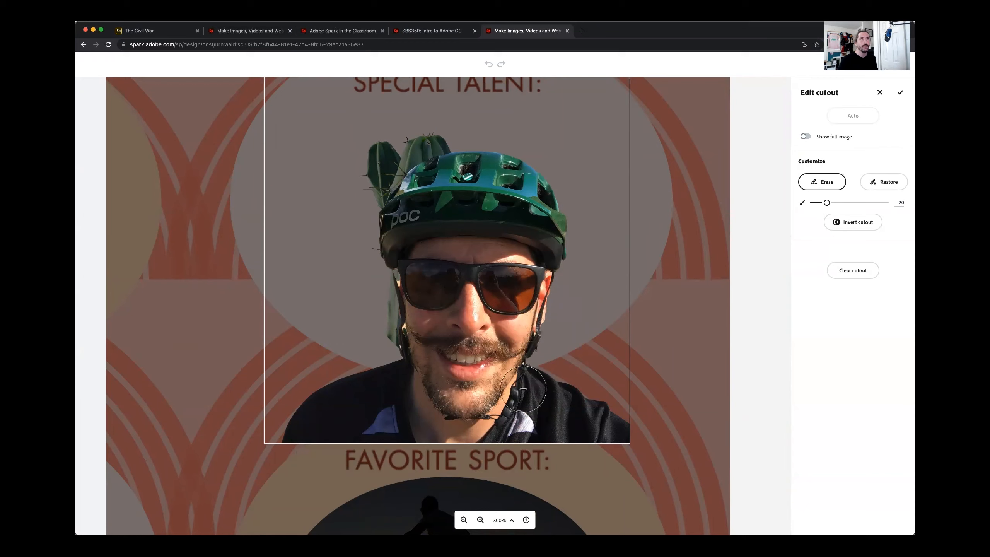
scroll(523, 389, down, 5)
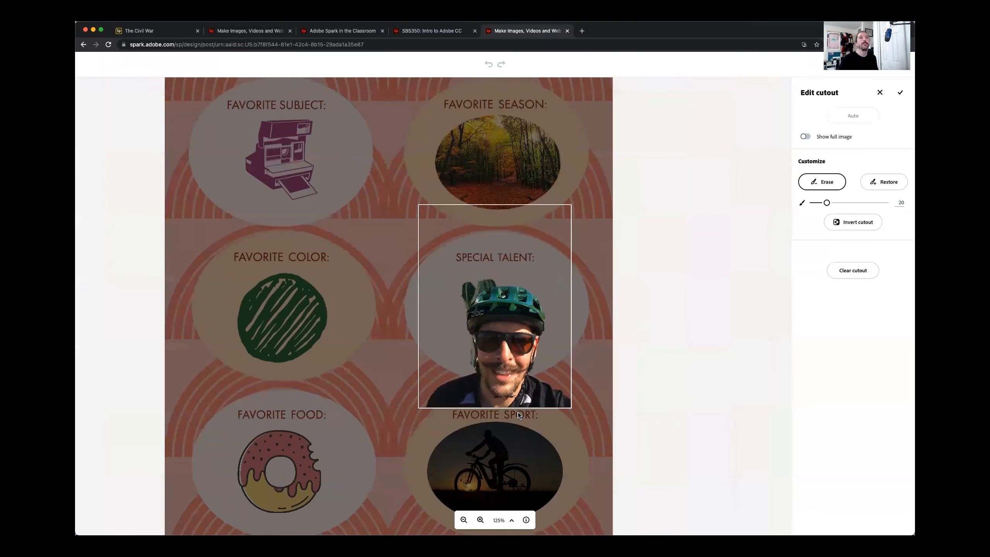
click(900, 94)
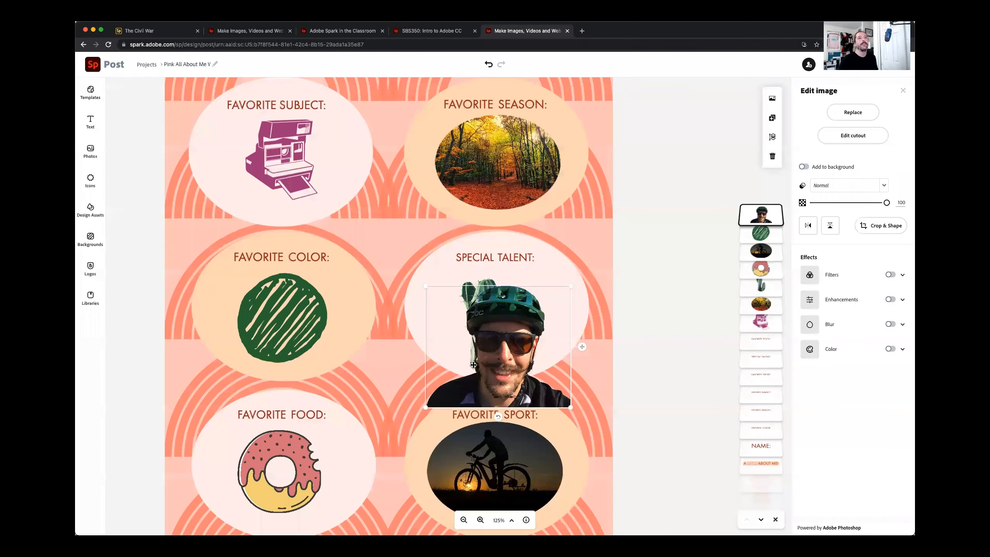
Shrink the selfie cutout and place it at the right end of the "A little about Me!" title.
scroll(473, 365, down, 4)
drag(586, 320, 640, 123)
drag(570, 106, 622, 142)
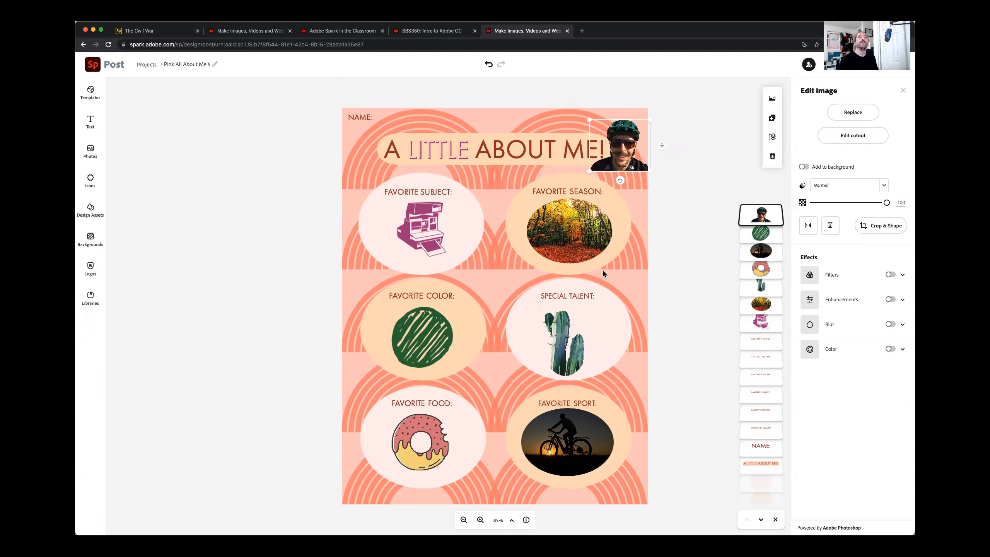
Crop the selfie cutout to a circle shape.
click(873, 227)
click(850, 422)
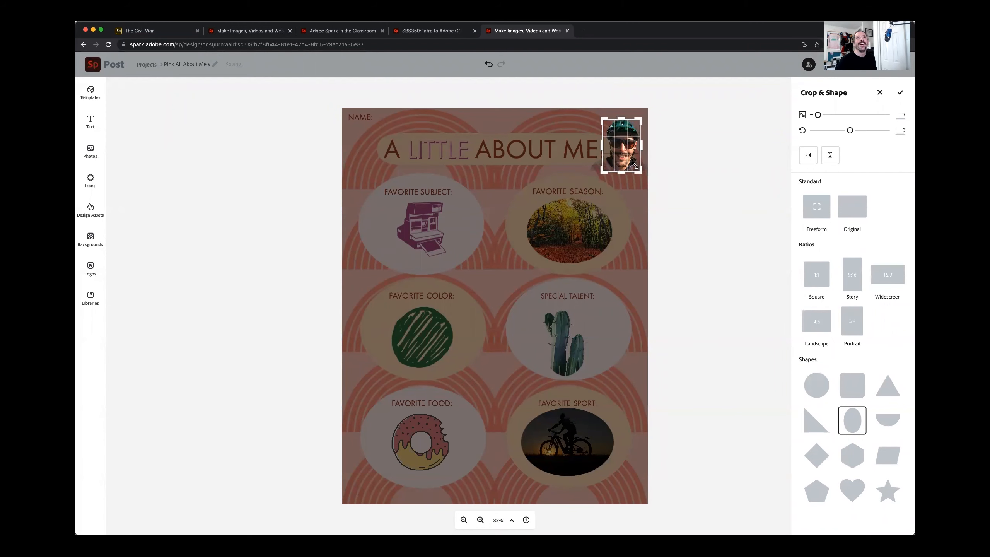
click(814, 383)
click(735, 275)
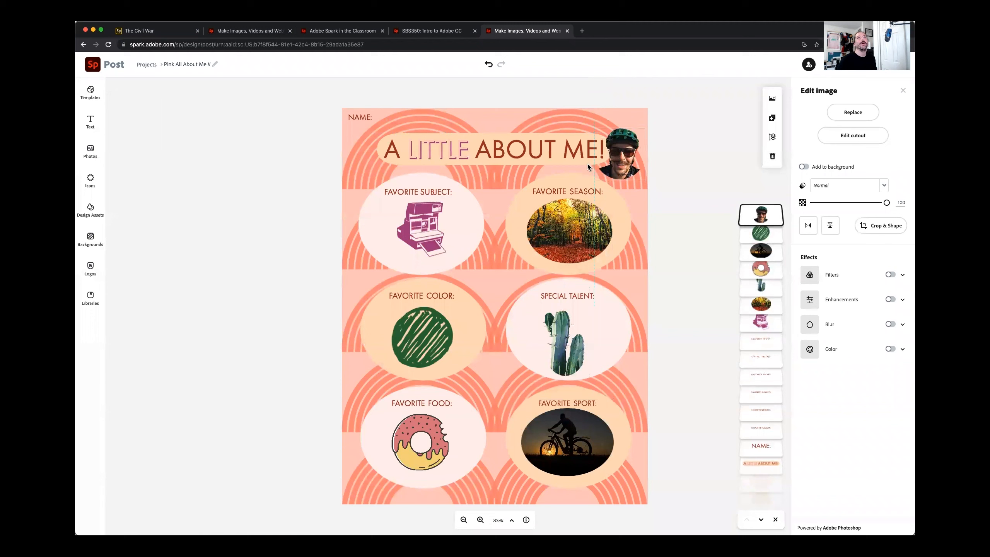
Delete the "NAME:" label and put the selfie cutout, shrunk further, in its place in the worksheet's upper-left corner.
drag(616, 180, 371, 138)
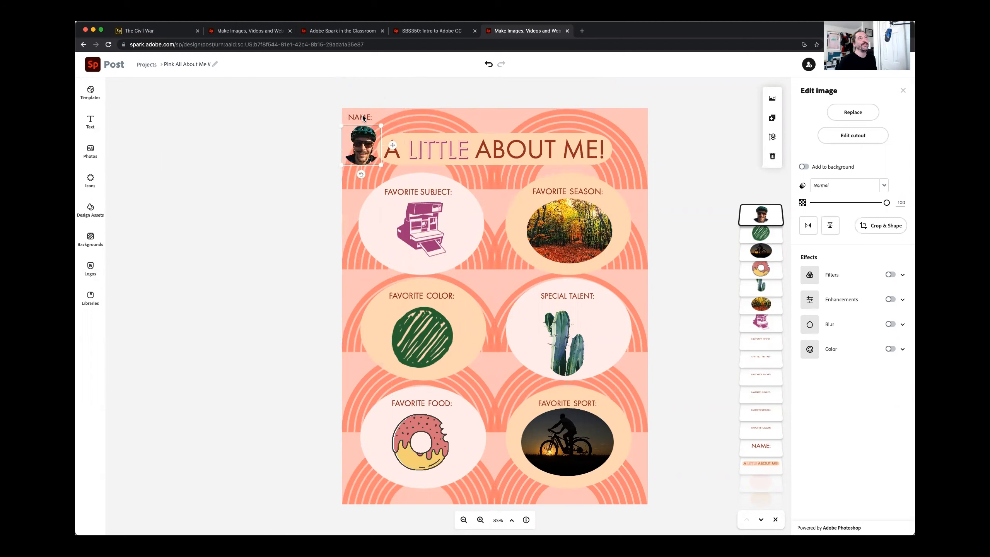
click(365, 118)
key(BackSpace)
mouse_move(363, 132)
mouse_down()
mouse_move(379, 148)
mouse_move(368, 139)
mouse_up()
click(358, 141)
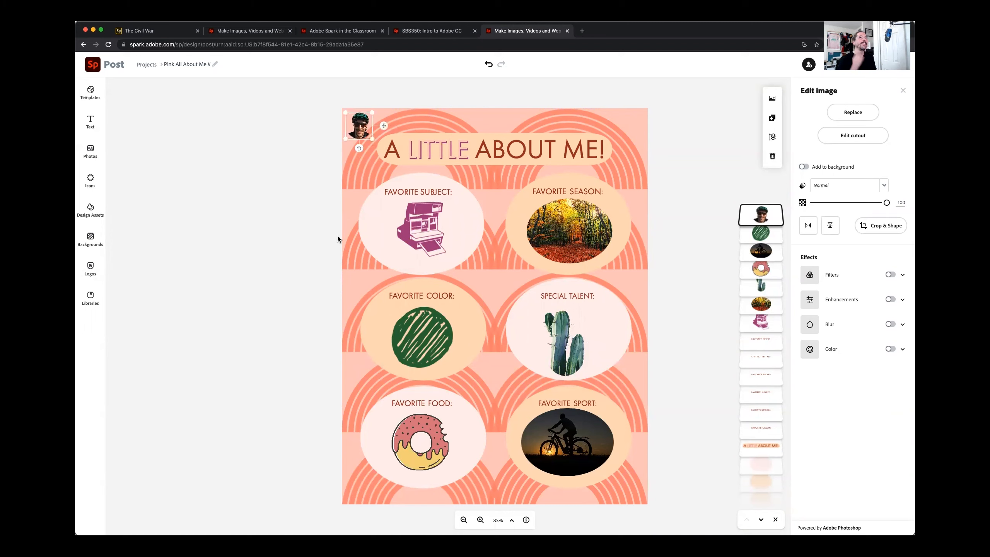
click(314, 235)
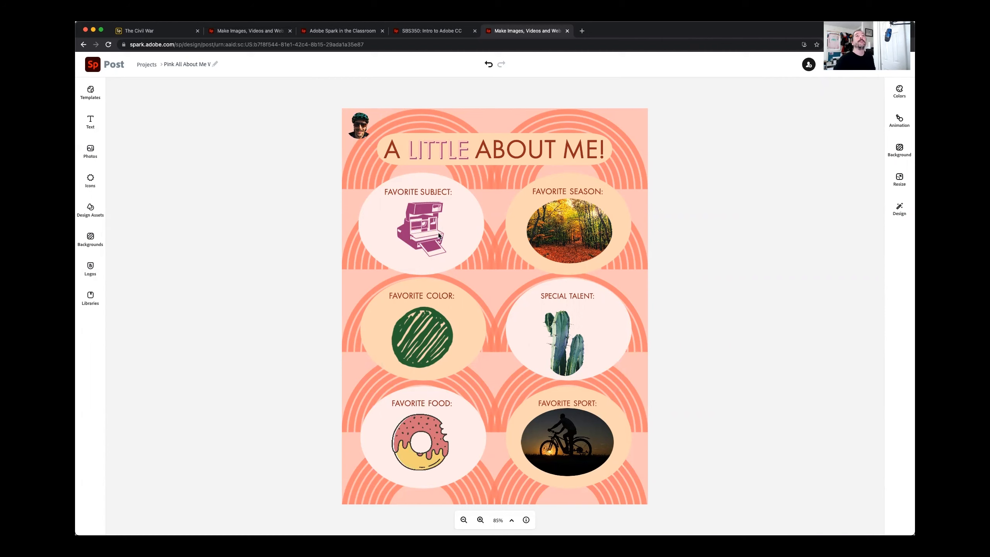
Select the worksheet title and look through the ready-made text templates.
click(489, 145)
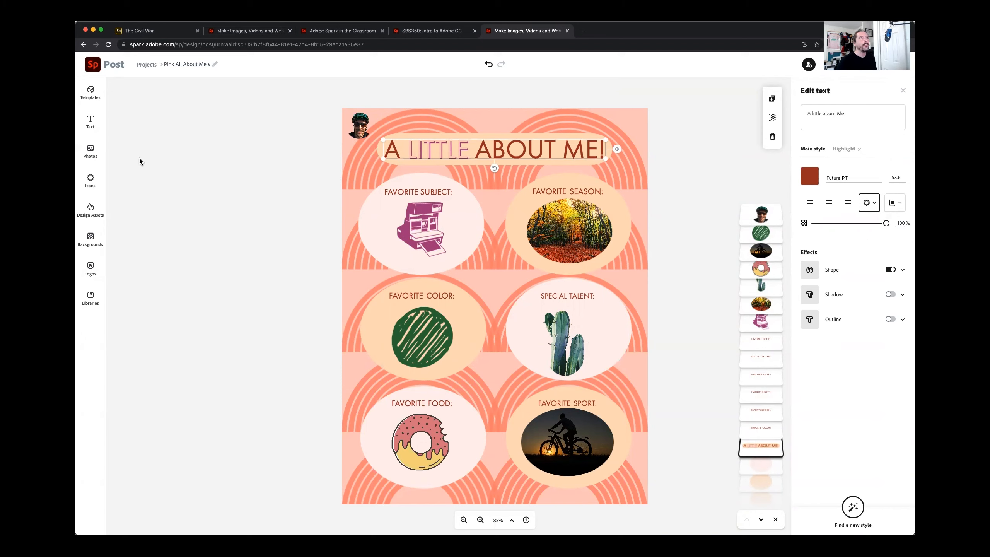
click(90, 122)
scroll(174, 259, down, 15)
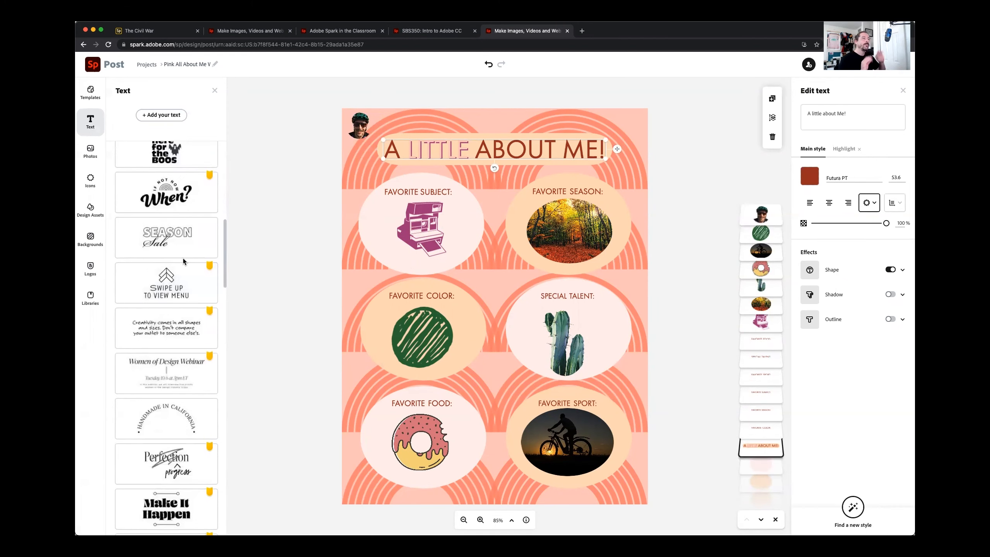
click(261, 203)
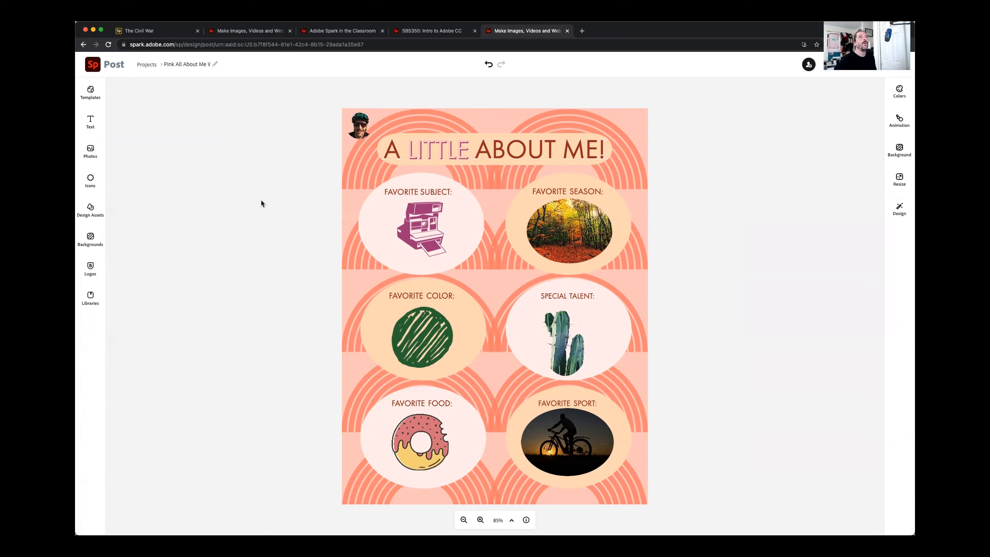
Try a series of automatically suggested text styles on the "A little about Me!" title.
click(489, 145)
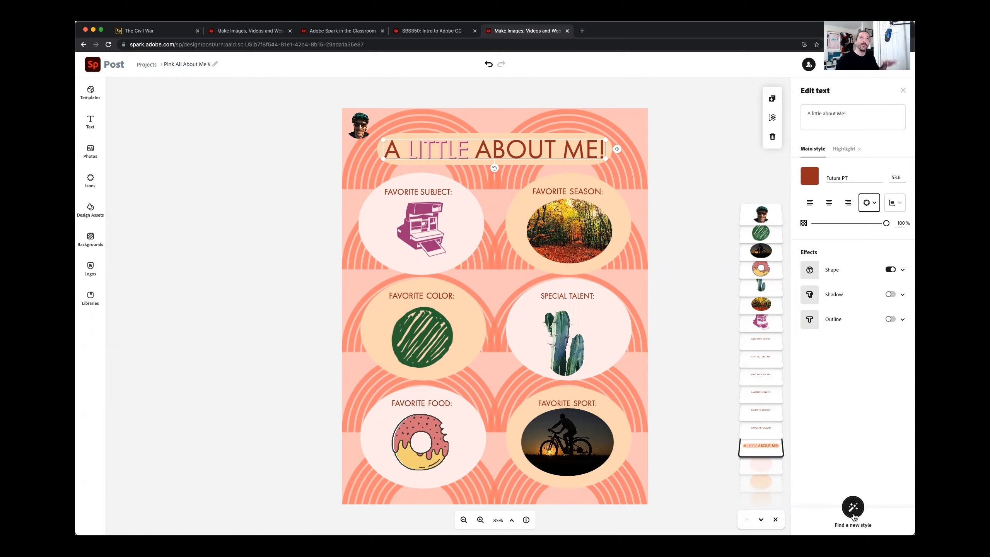
click(853, 513)
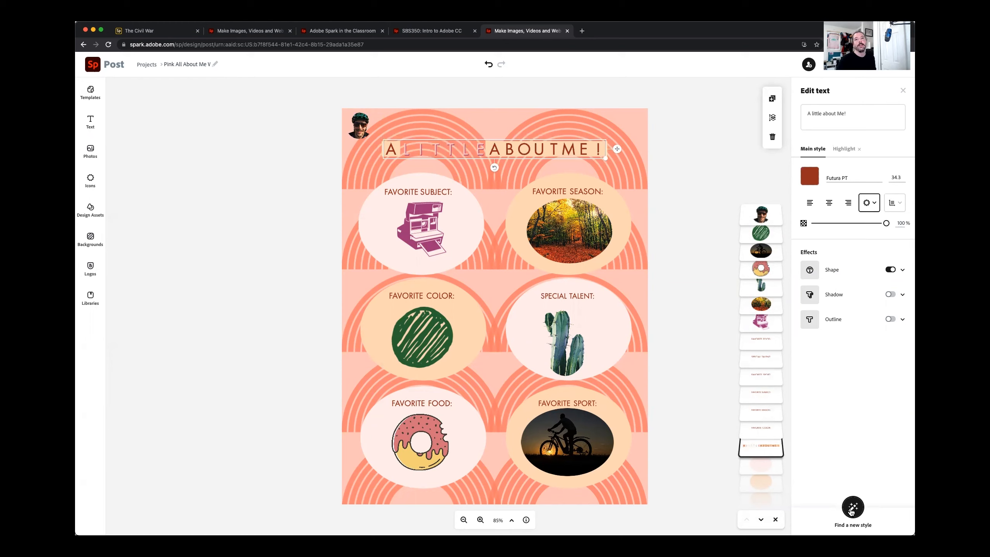
click(852, 513)
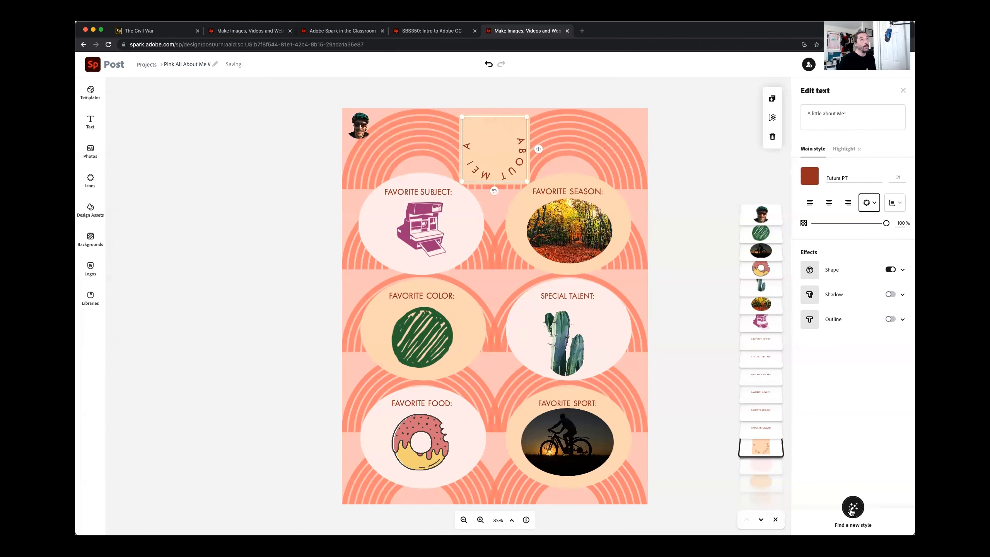
click(853, 512)
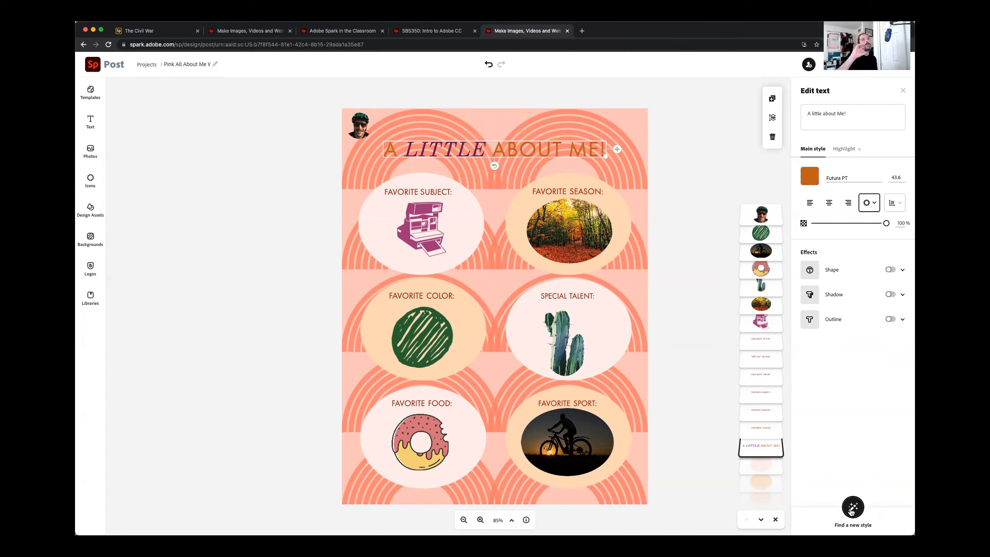
click(853, 512)
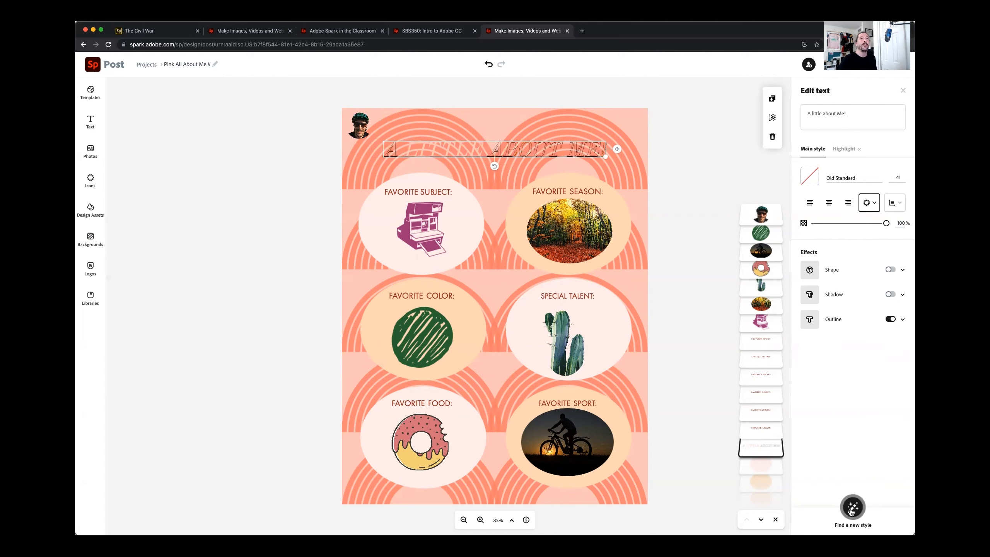
click(852, 512)
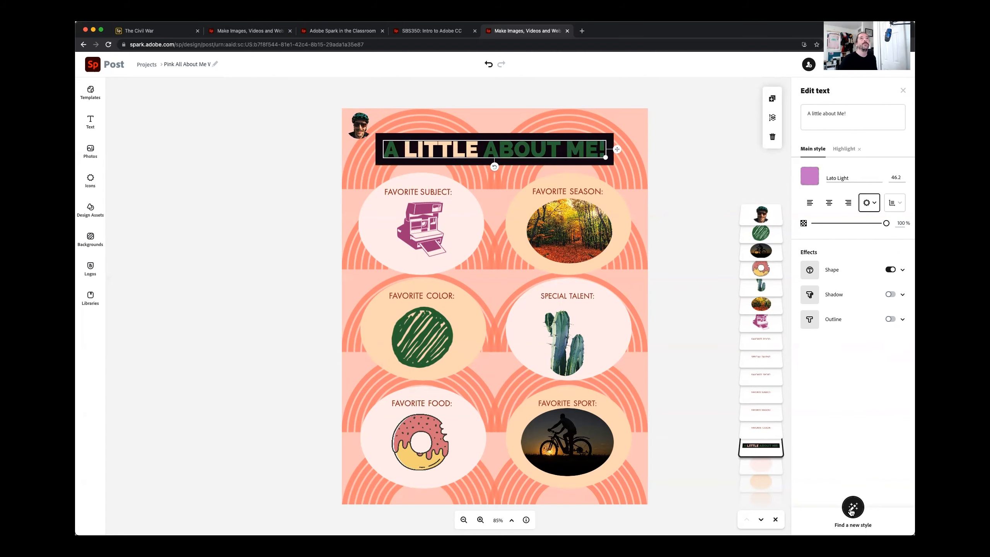
click(853, 512)
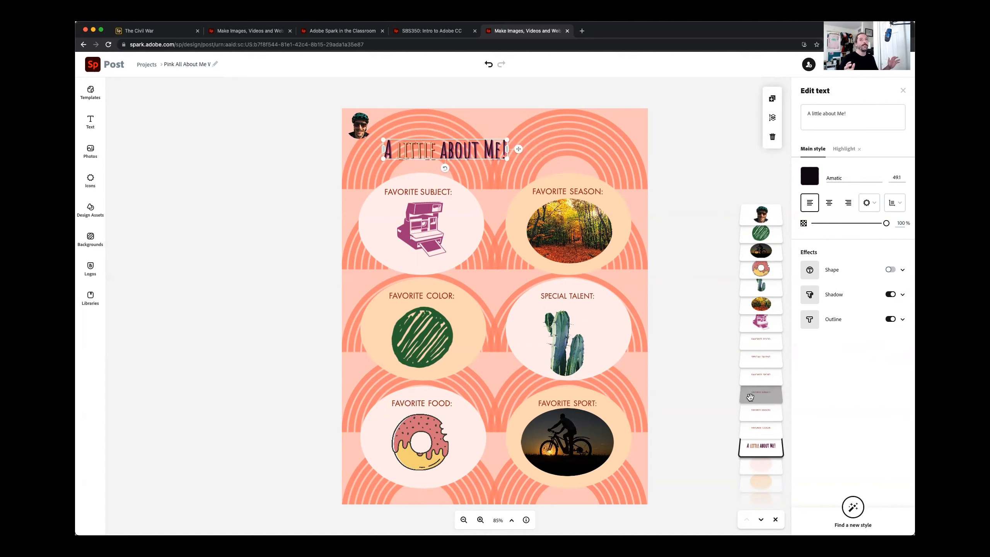
Undo the latest text style changes on the title.
click(489, 64)
click(488, 64)
click(489, 64)
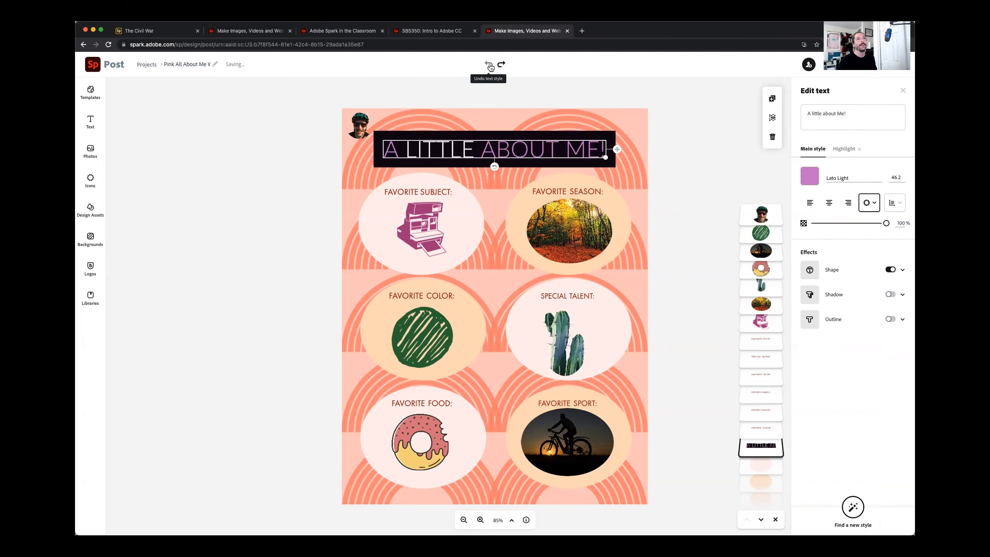
Cycle the title through further suggested styles, including curved, spaced and outlined lettering.
click(854, 508)
click(856, 515)
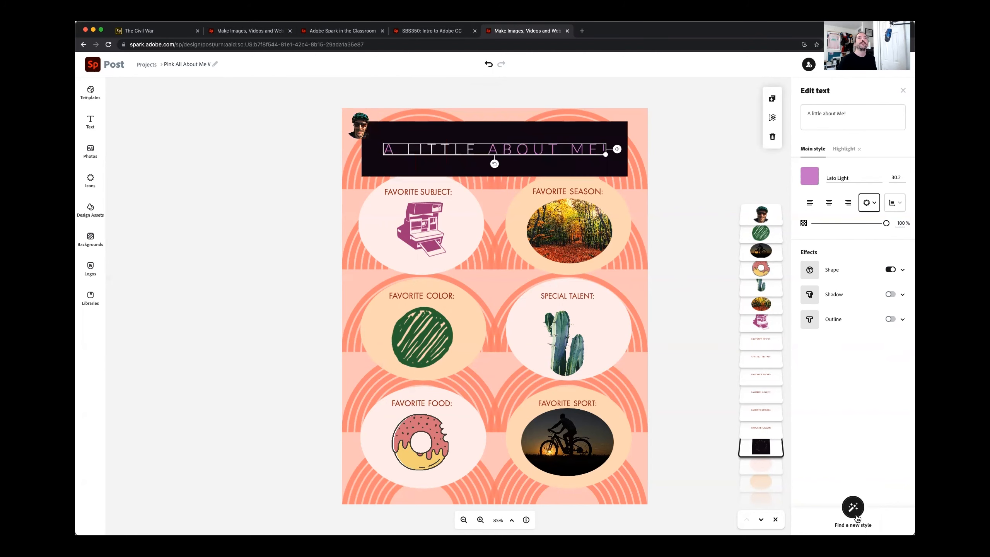
click(856, 516)
click(857, 515)
click(856, 516)
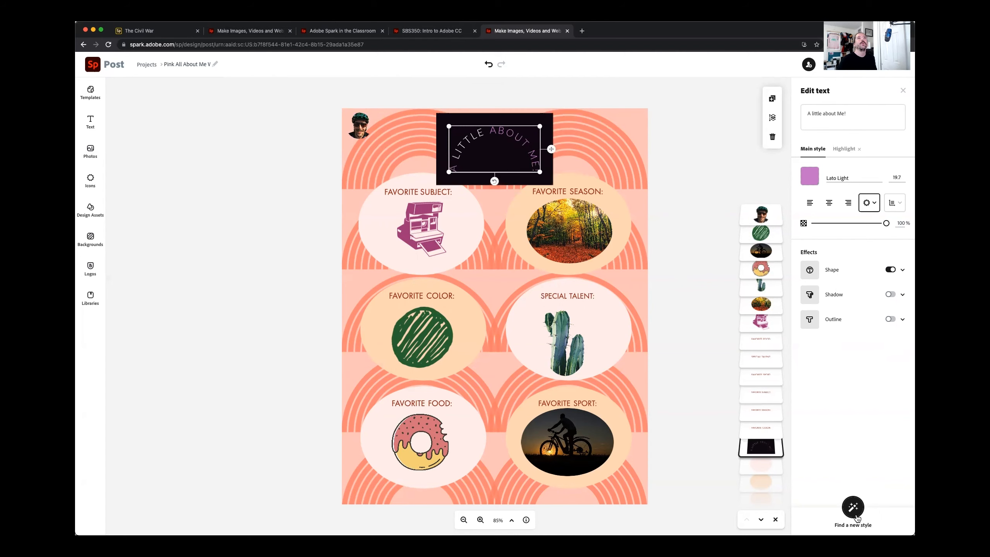
click(856, 516)
click(853, 507)
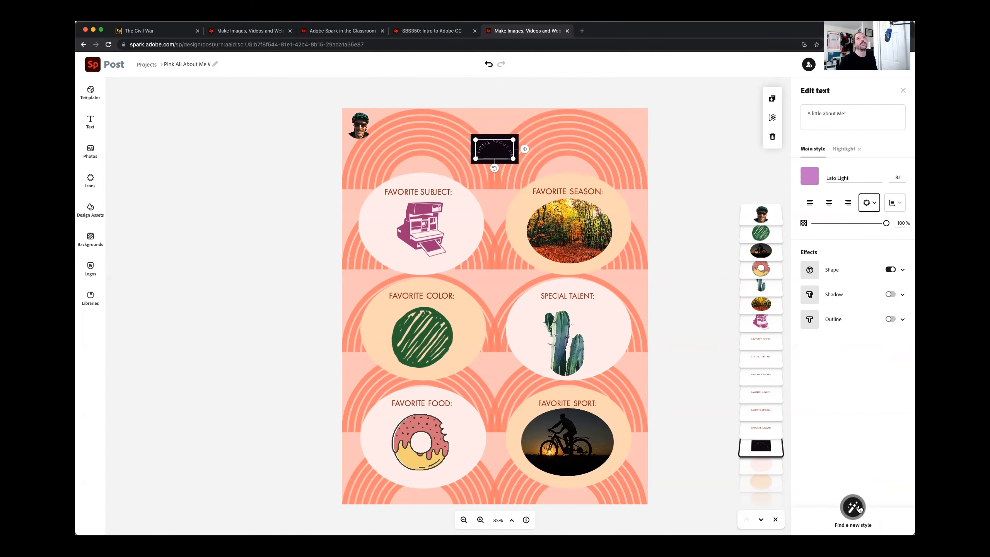
click(854, 507)
click(854, 507)
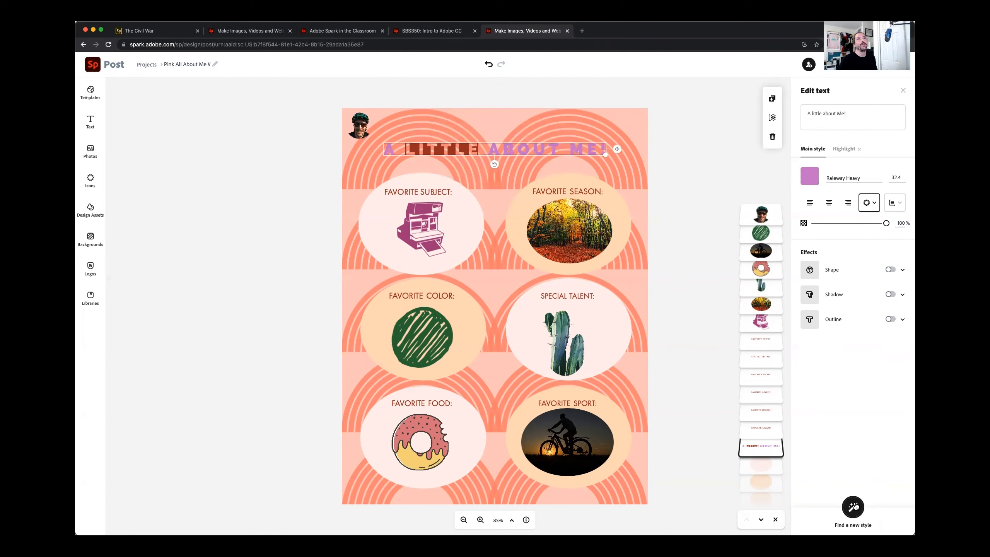
click(853, 506)
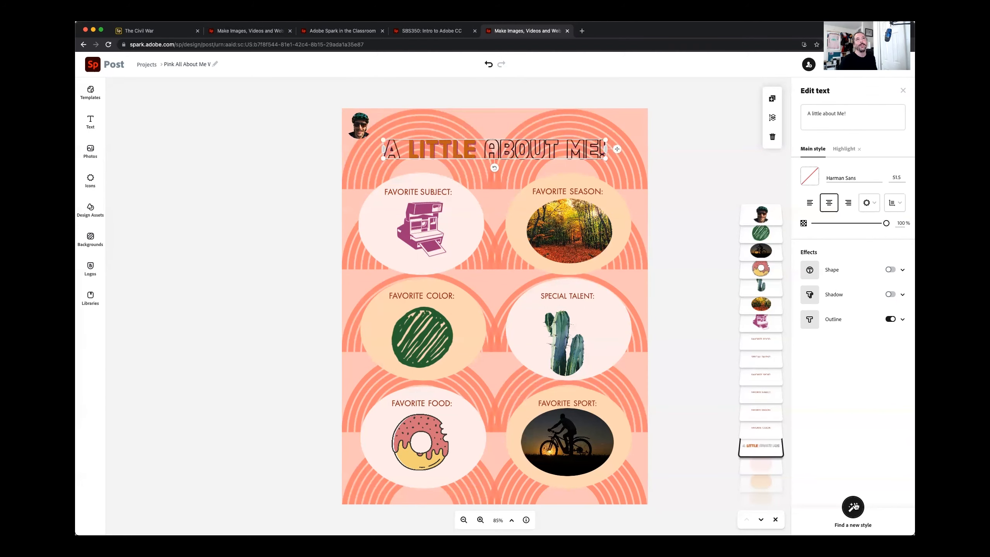
click(854, 507)
Replace the worksheet title with the HORROR NIGHT text template, positioned in the header area above the ovals.
key(Delete)
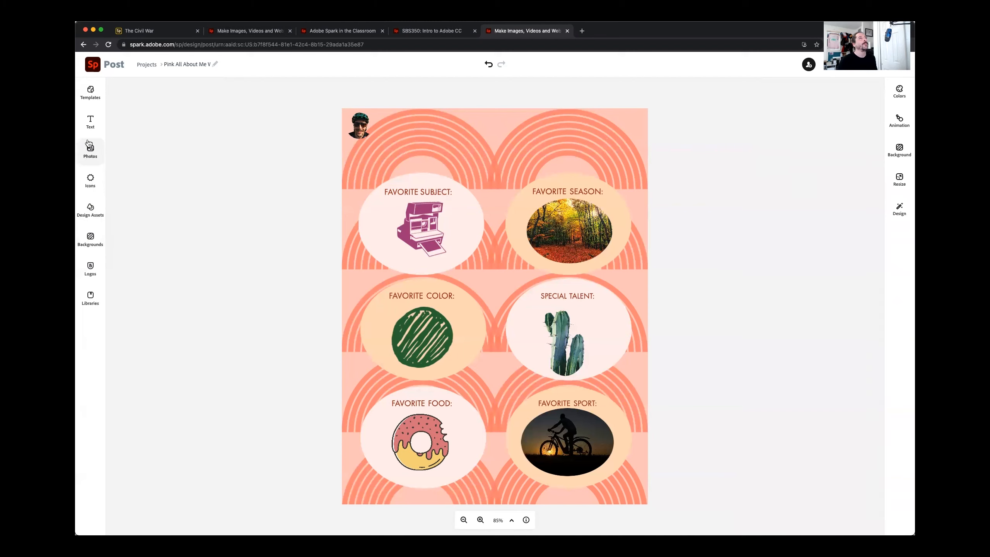
click(90, 124)
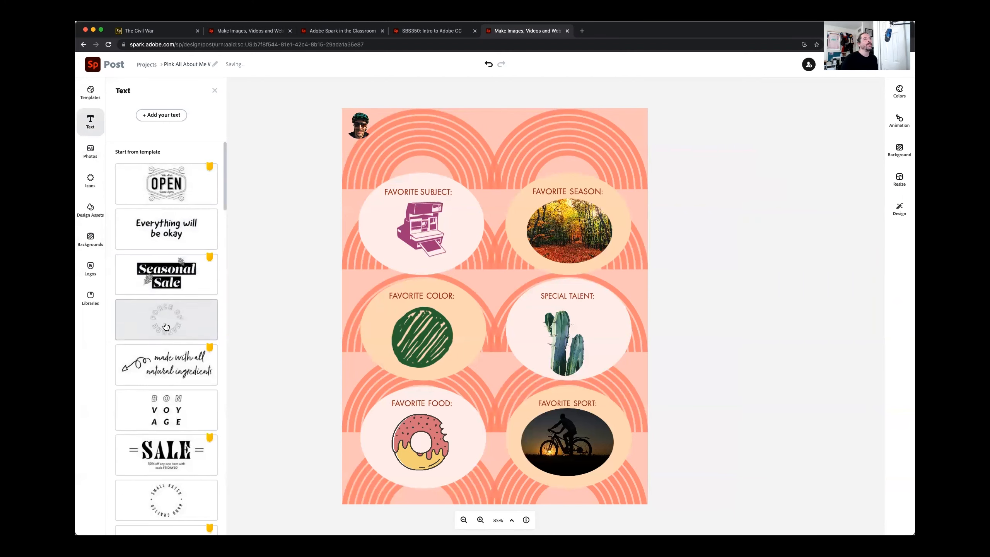
scroll(168, 324, down, 8)
scroll(168, 327, down, 9)
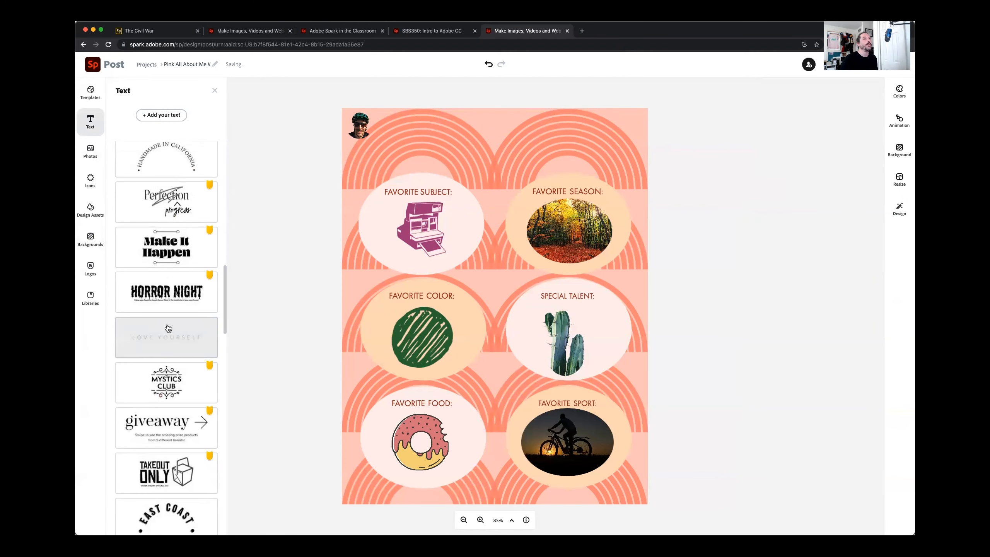
click(141, 299)
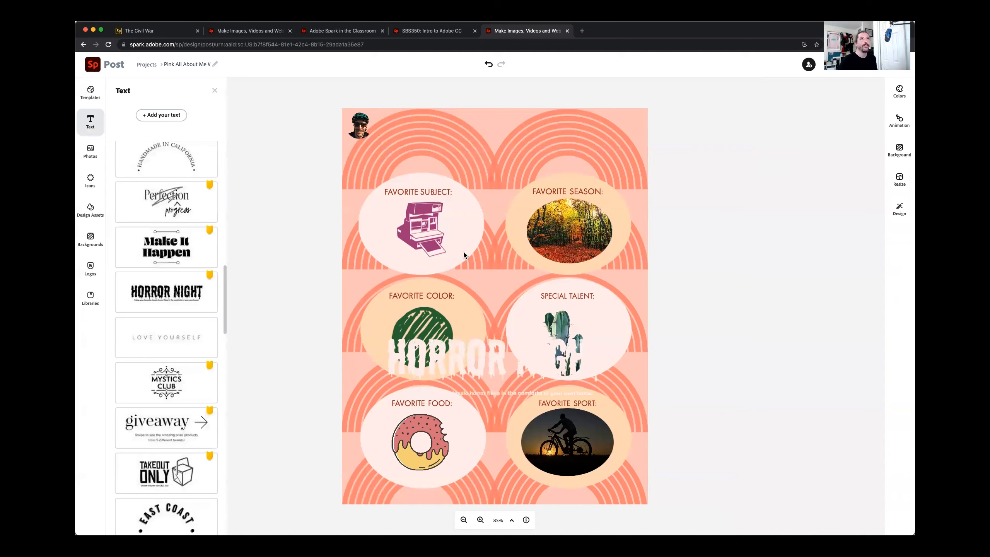
drag(470, 363, 472, 141)
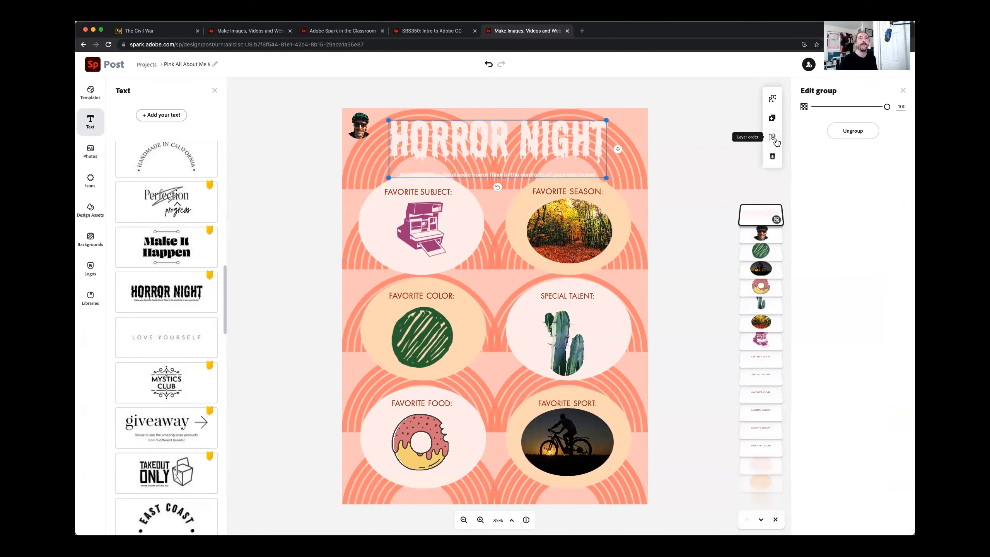
Ungroup the HORROR NIGHT text template and delete its small tagline about classic horror films.
click(716, 140)
click(548, 147)
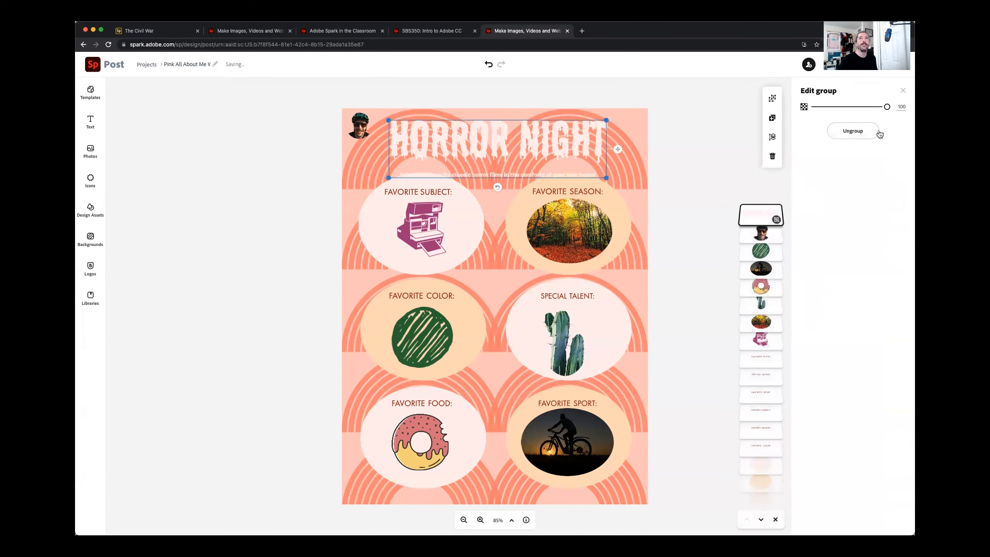
key(super+equal)
key(super+equal)
key(super+equal)
key(super+equal)
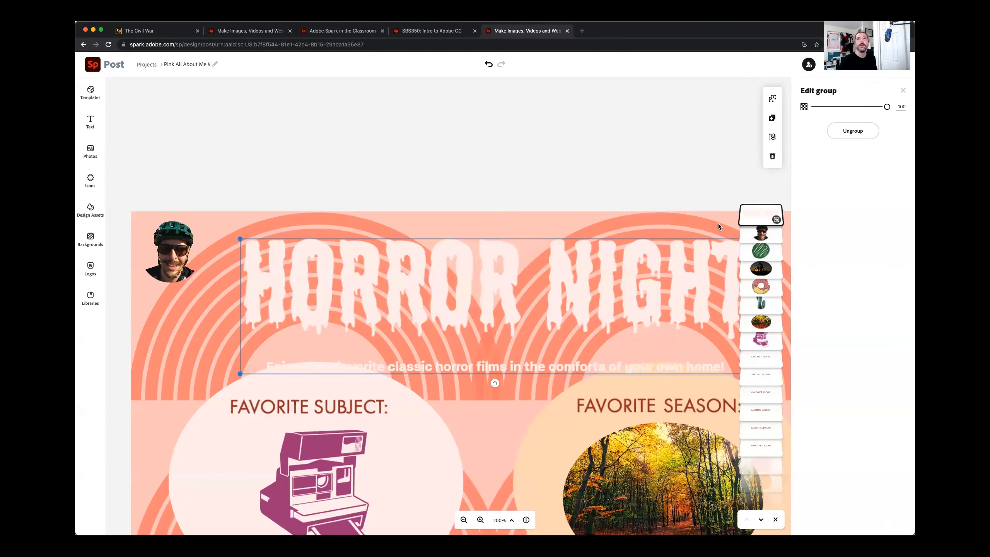
click(852, 132)
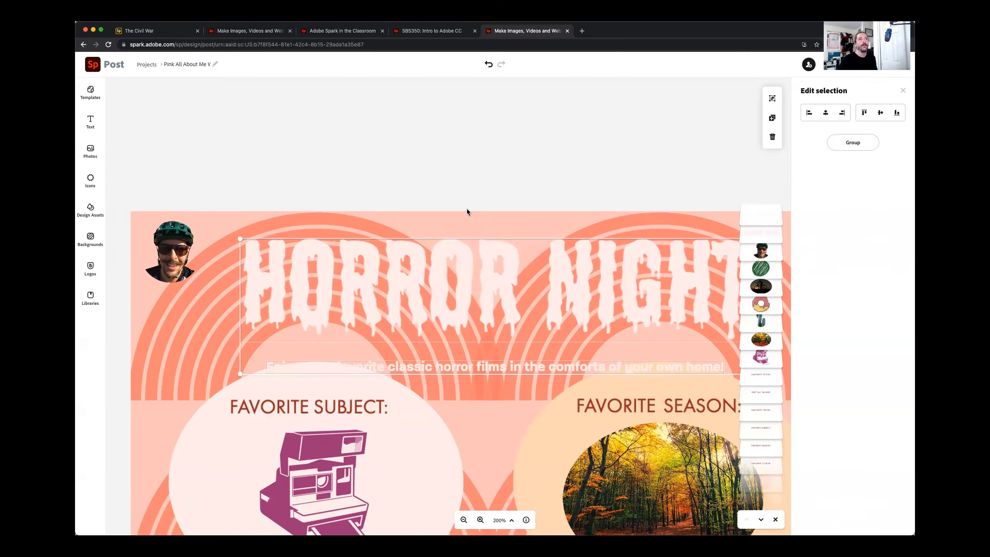
click(460, 163)
click(486, 371)
key(Escape)
Change the HORROR NIGHT text to "ABOUT ME!" and shift it slightly toward the photo cutout.
click(443, 323)
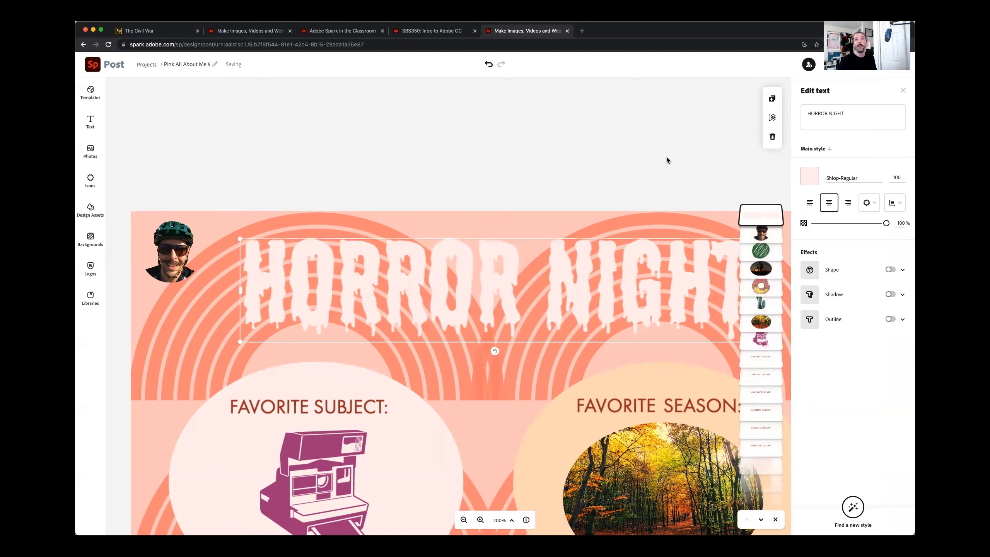
click(773, 118)
click(852, 118)
key(super+a)
text(ABOUT ME!)
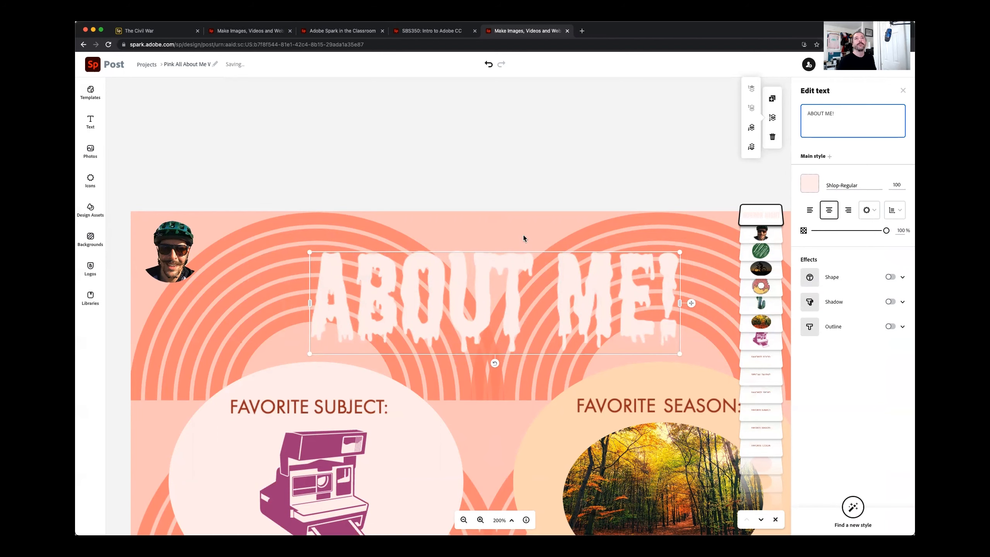
click(512, 167)
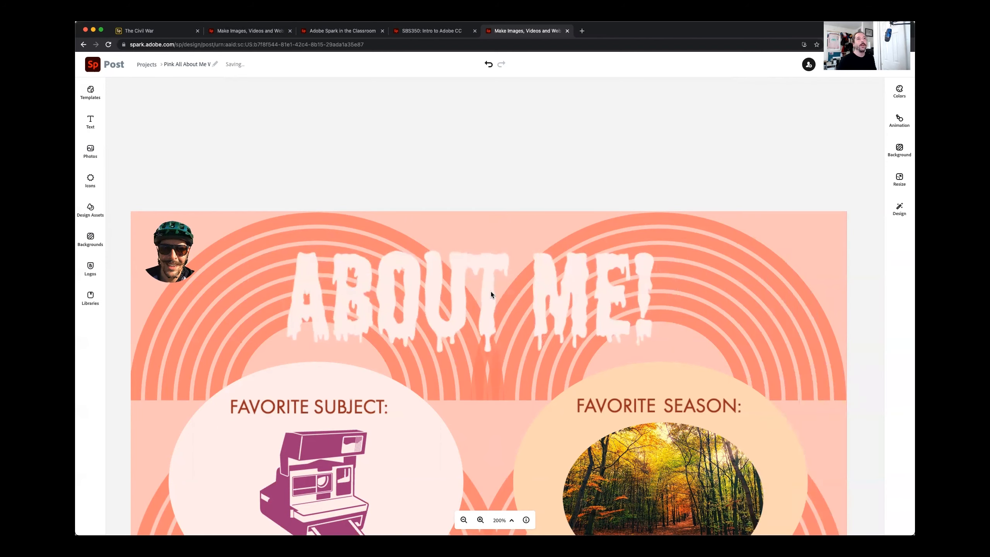
key(super+0)
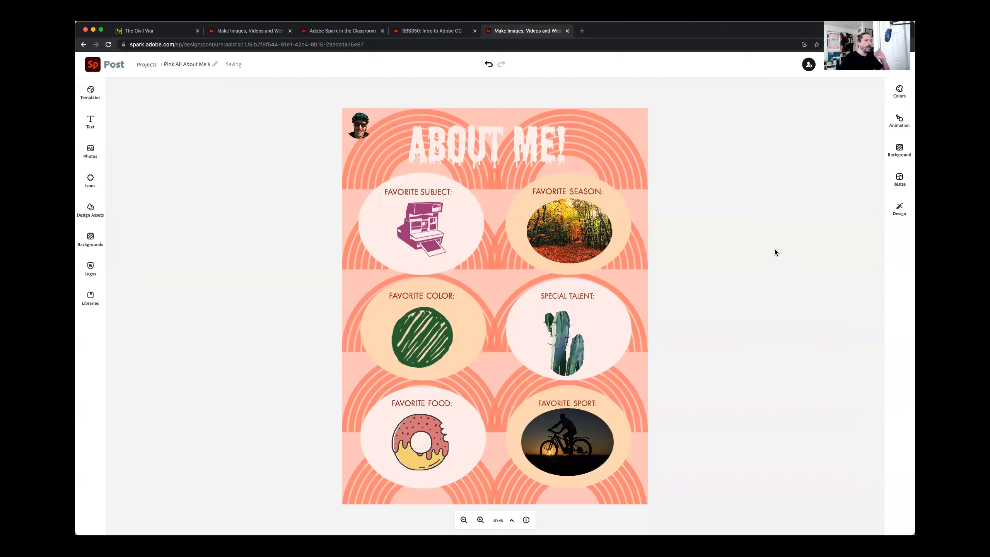
Try automatically suggested text styles on the "ABOUT ME!" title and undo them.
click(471, 147)
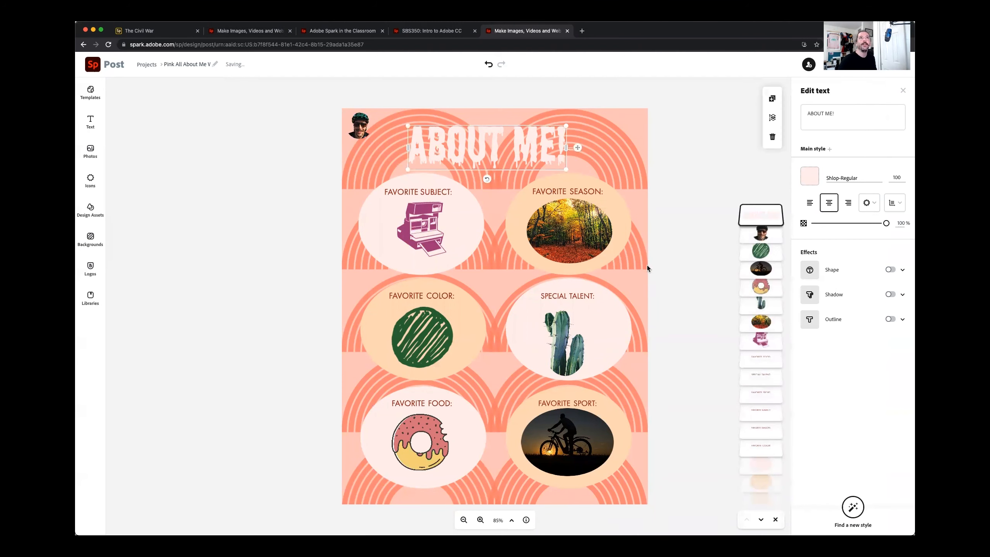
click(850, 511)
click(851, 509)
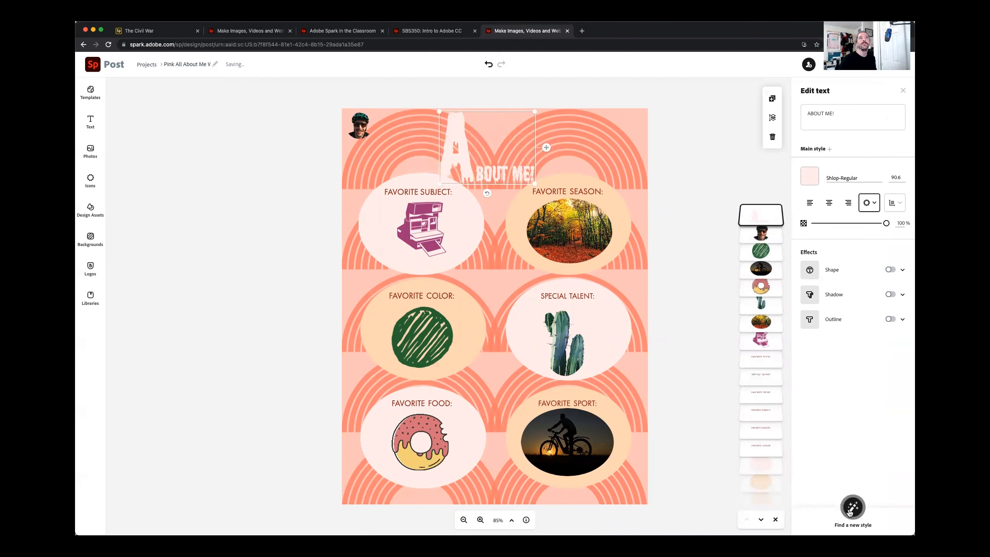
click(489, 64)
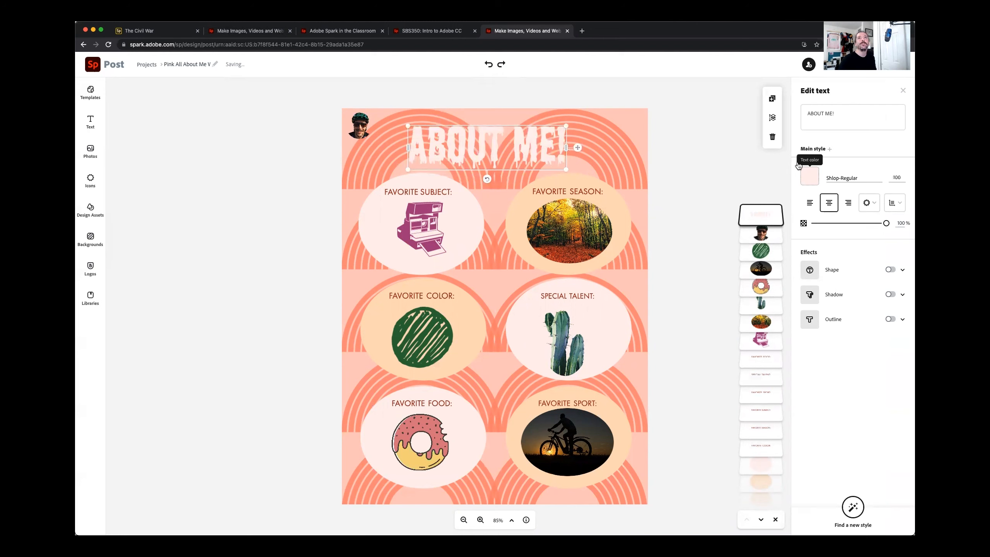
Color the "ABOUT ME!" title dark red from the current palette and highlight the word ABOUT in dark green.
click(809, 178)
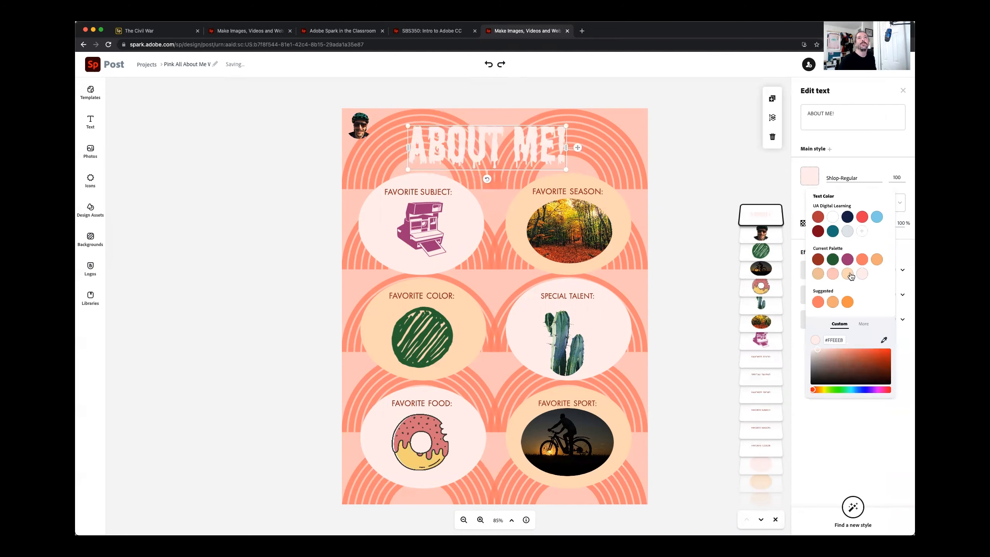
click(819, 259)
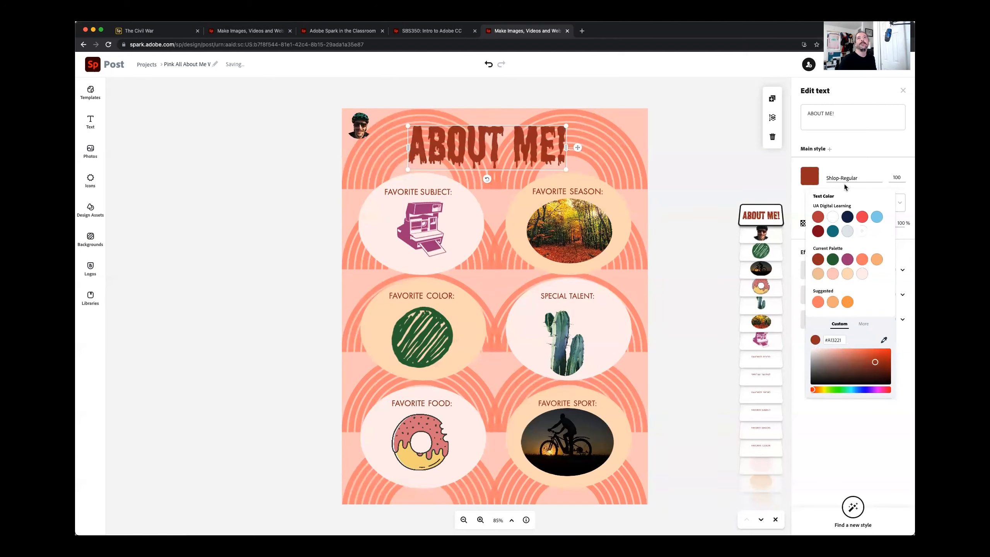
click(830, 149)
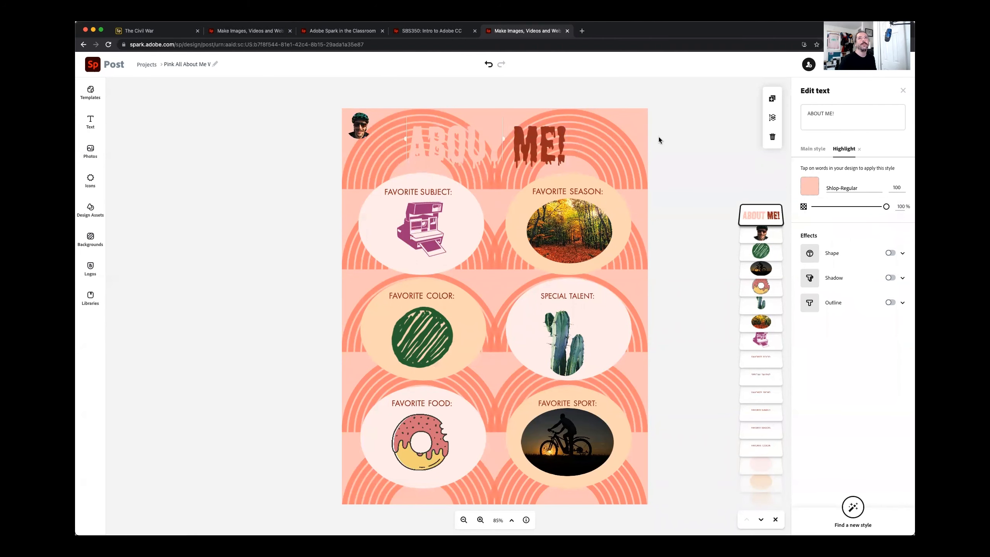
click(810, 187)
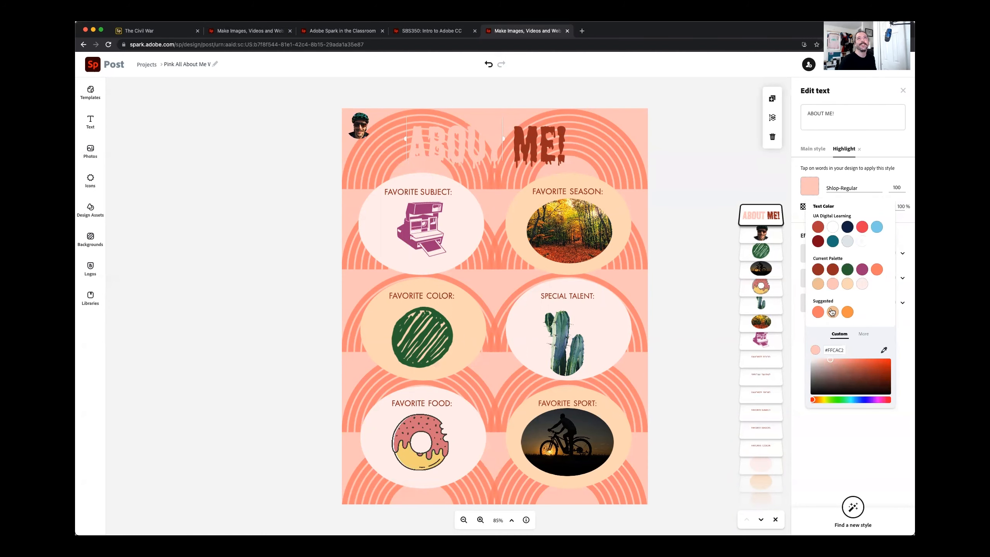
click(847, 270)
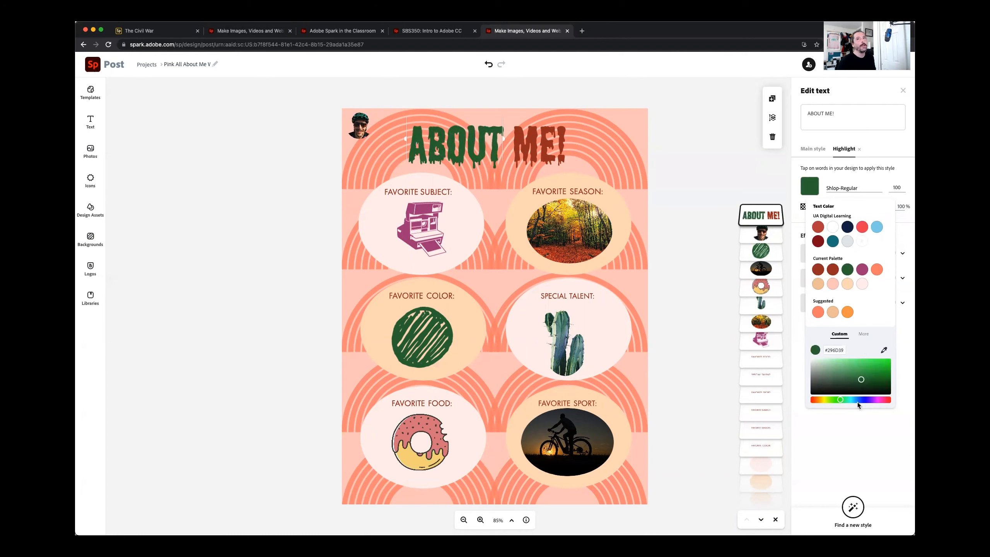
click(854, 435)
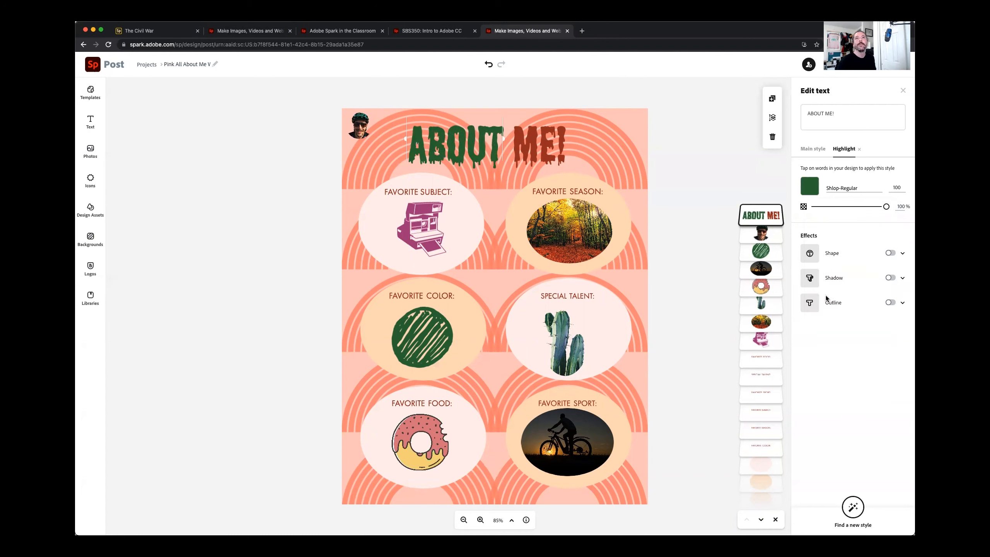
Try the outline, shape and shadow effects in turn on the highlighted word ABOUT.
click(891, 303)
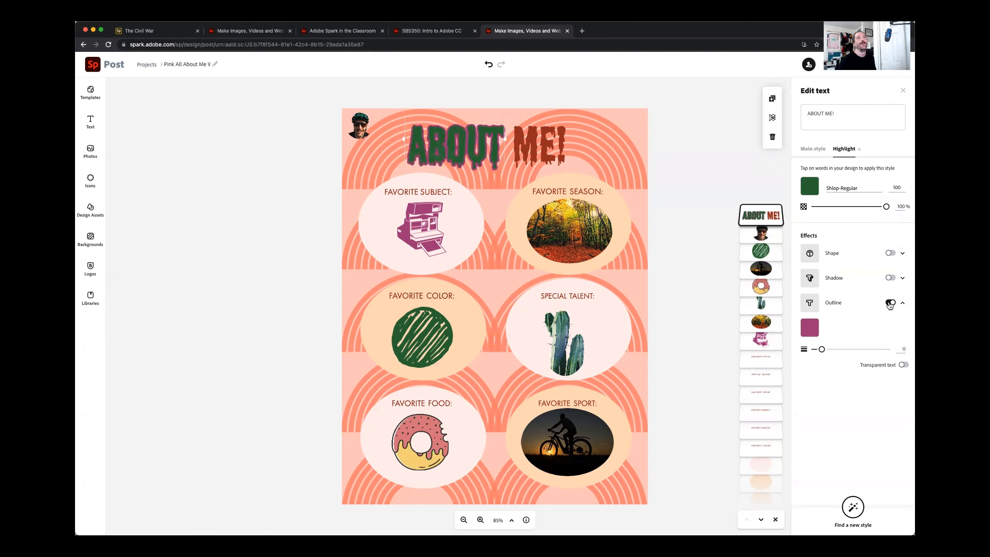
click(890, 303)
click(891, 253)
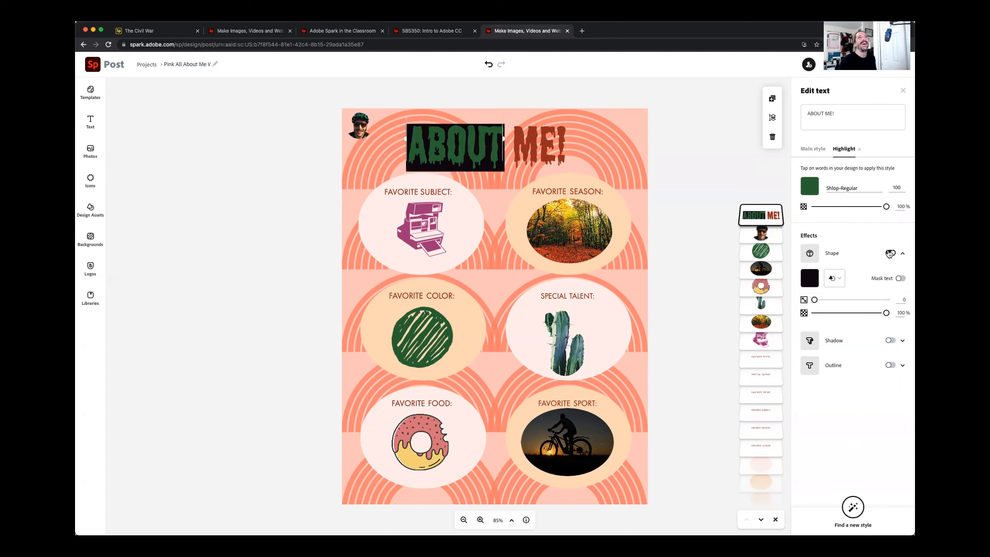
click(890, 253)
click(890, 278)
click(890, 278)
Apply a purple shadow and a black background shape to the word ABOUT, and look through the available shape styles.
click(891, 277)
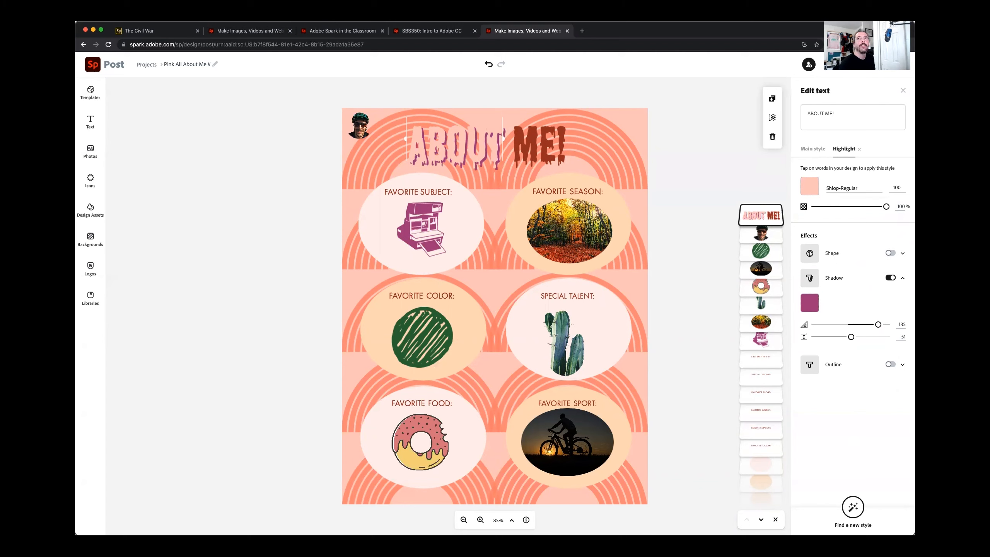
click(890, 253)
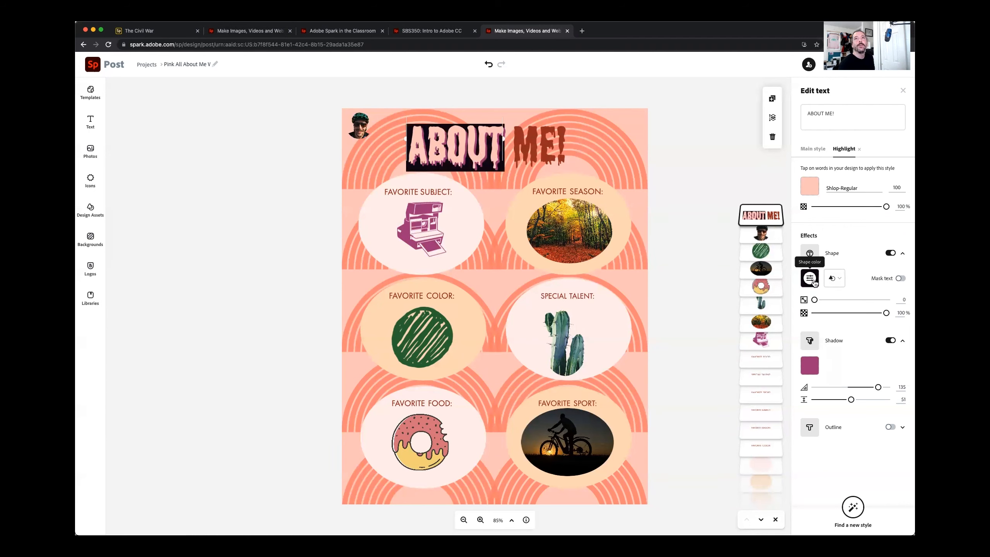
click(834, 278)
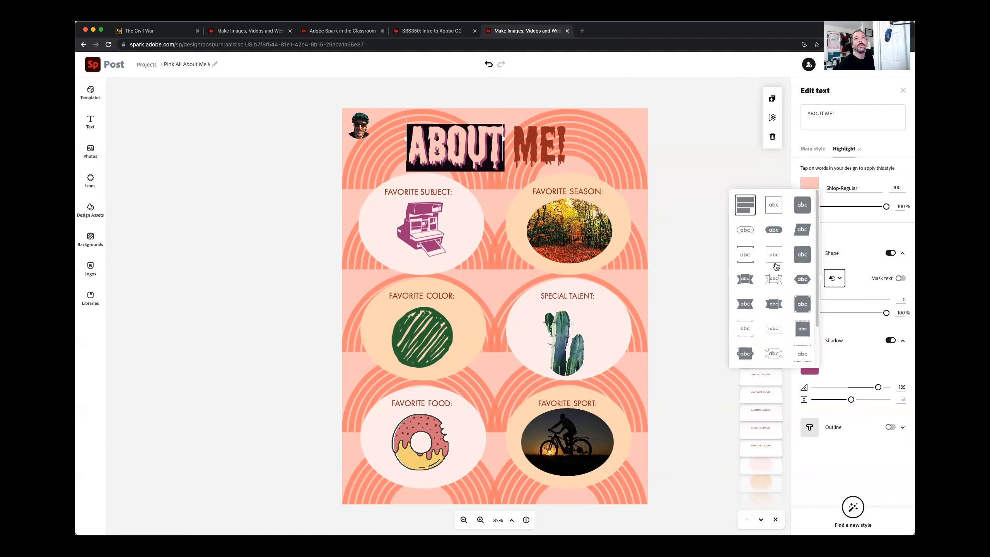
scroll(776, 308, down, 1)
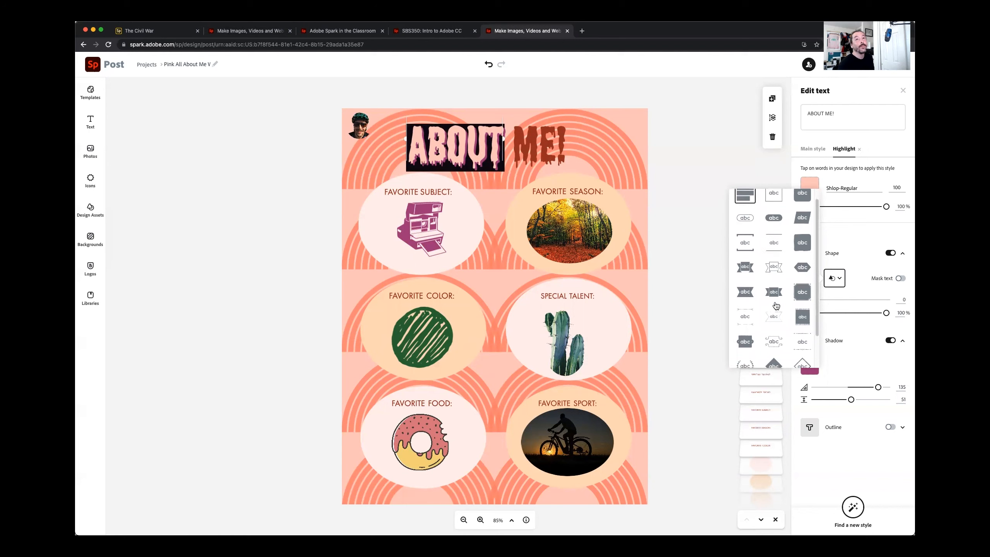
scroll(774, 303, down, 3)
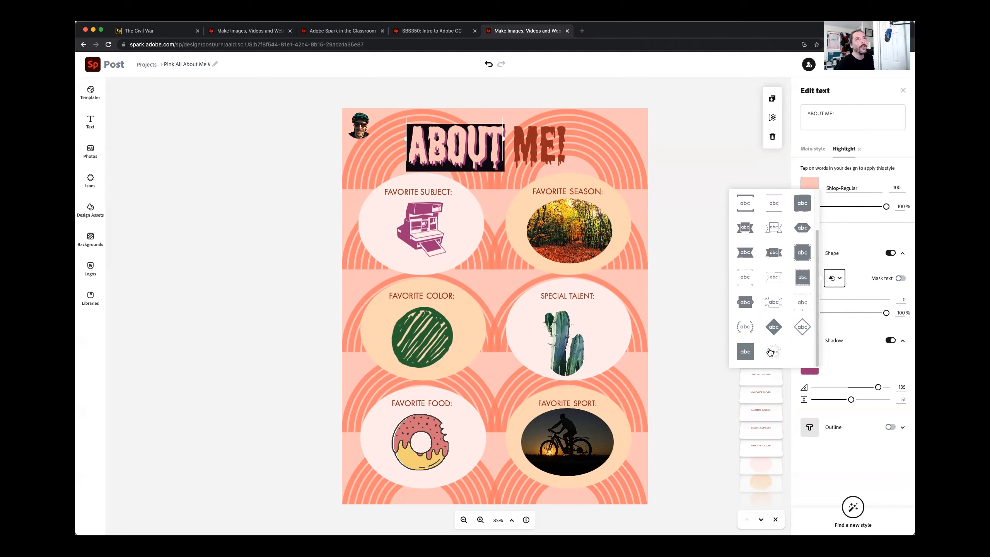
click(829, 455)
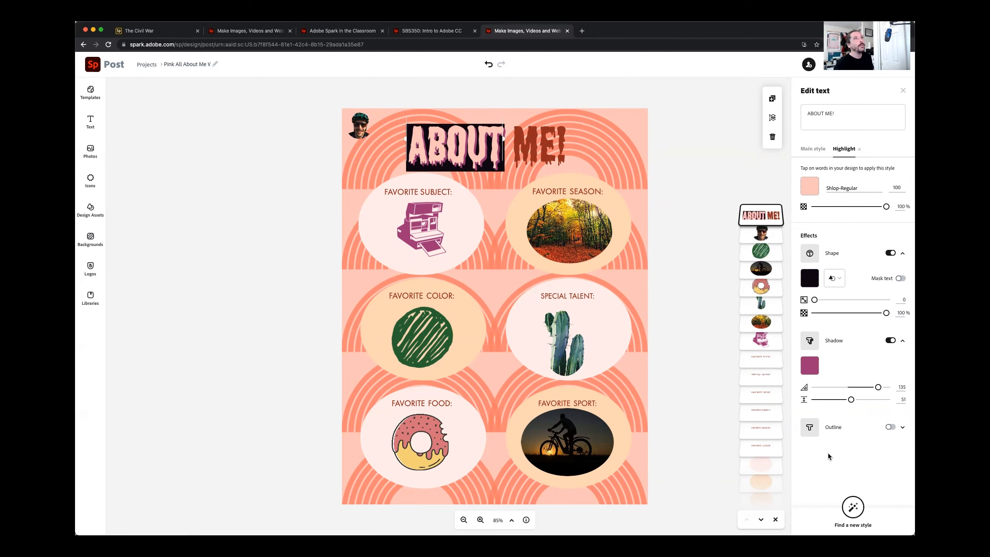
click(719, 172)
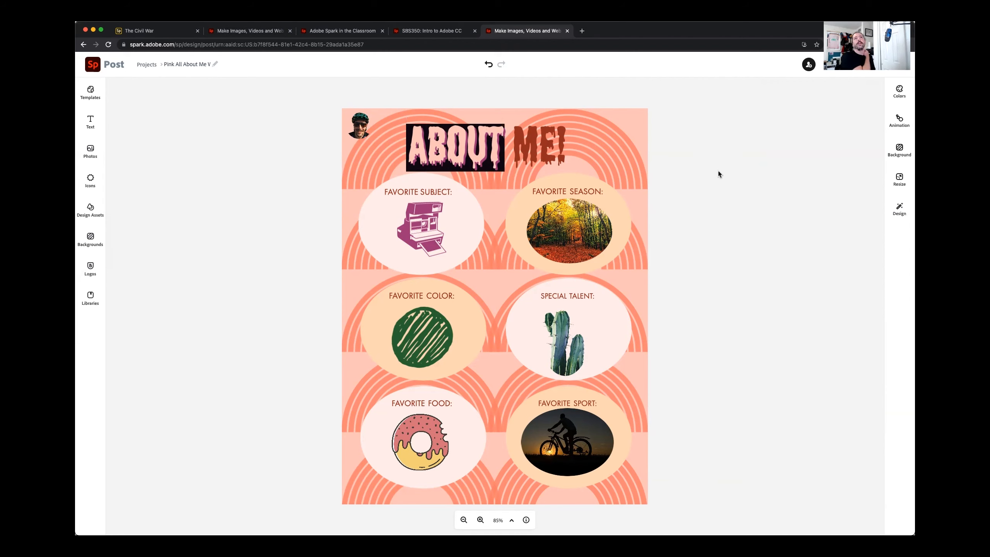
Delete the grouped rainbow arch pattern behind the worksheet's ovals.
click(612, 145)
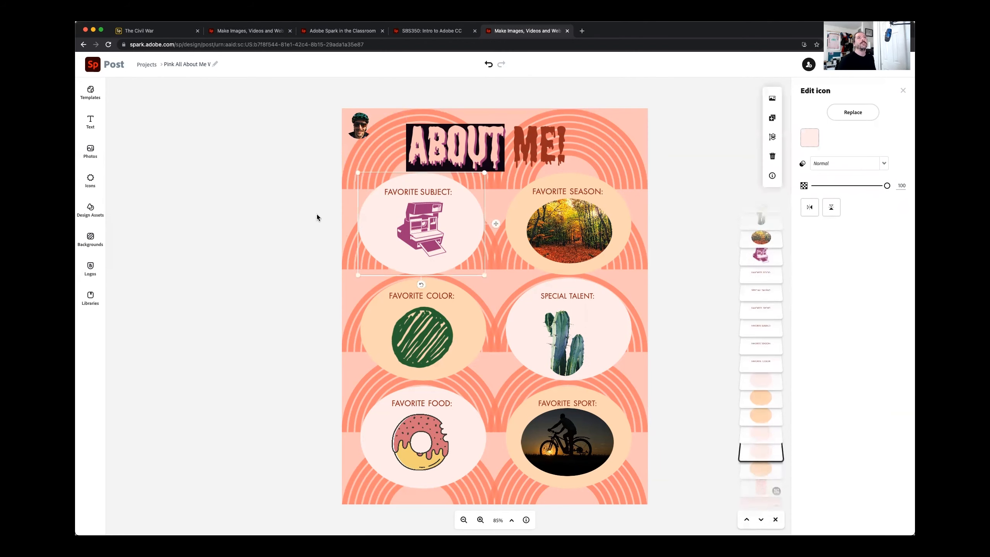
click(347, 257)
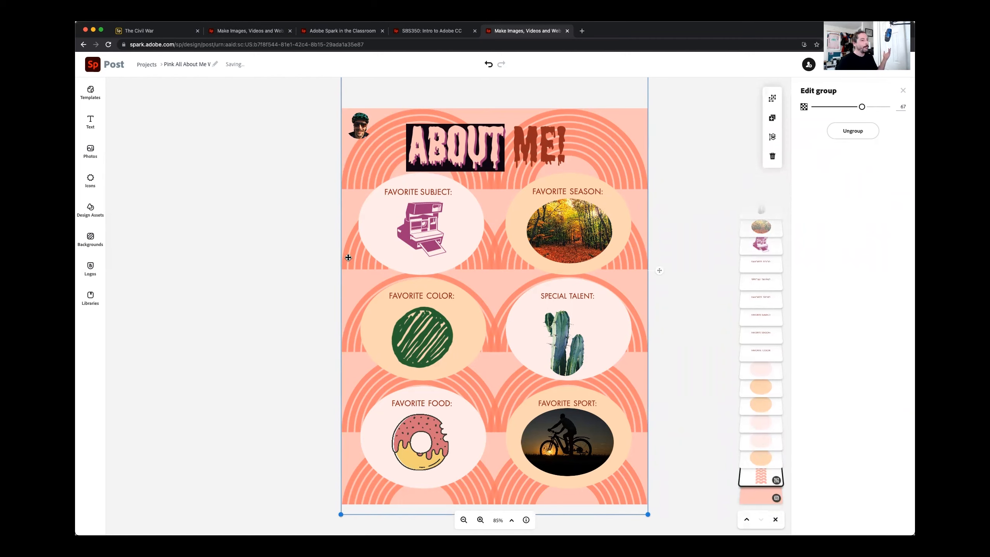
key(Delete)
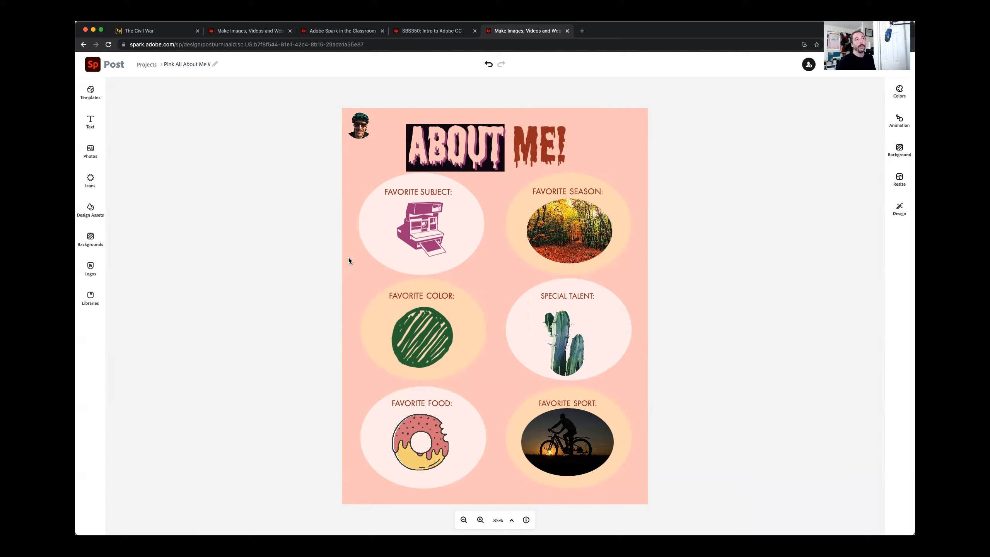
Search the free photos for "space".
click(93, 155)
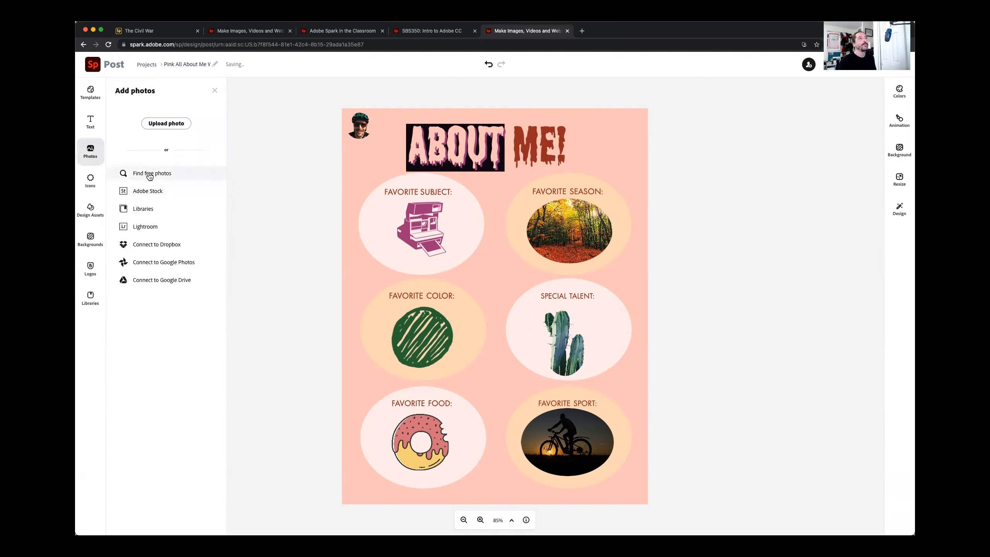
click(134, 173)
triple_click(192, 111)
text(space)
key(Return)
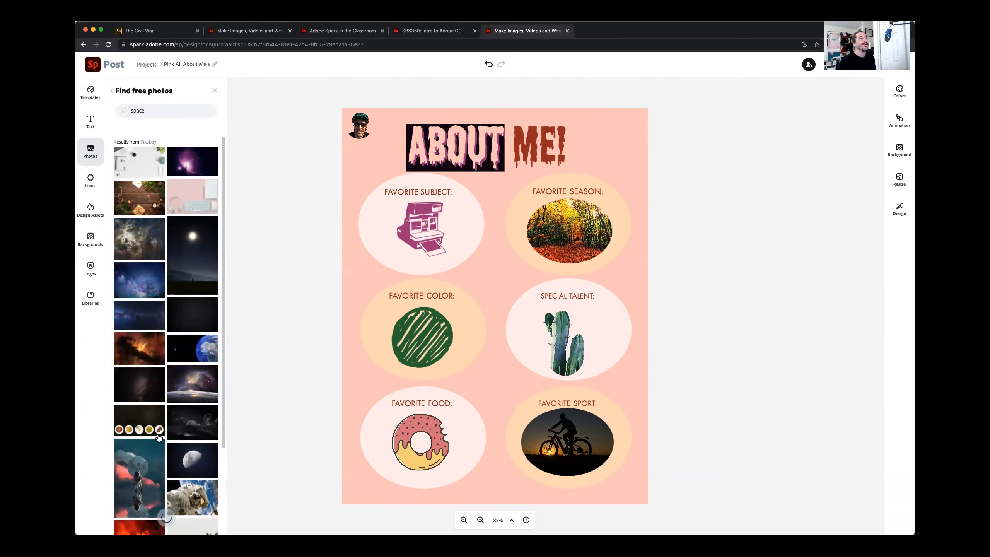
Browse the space photos and add the dark blue Milky Way starry sky image to the worksheet.
scroll(159, 438, down, 3)
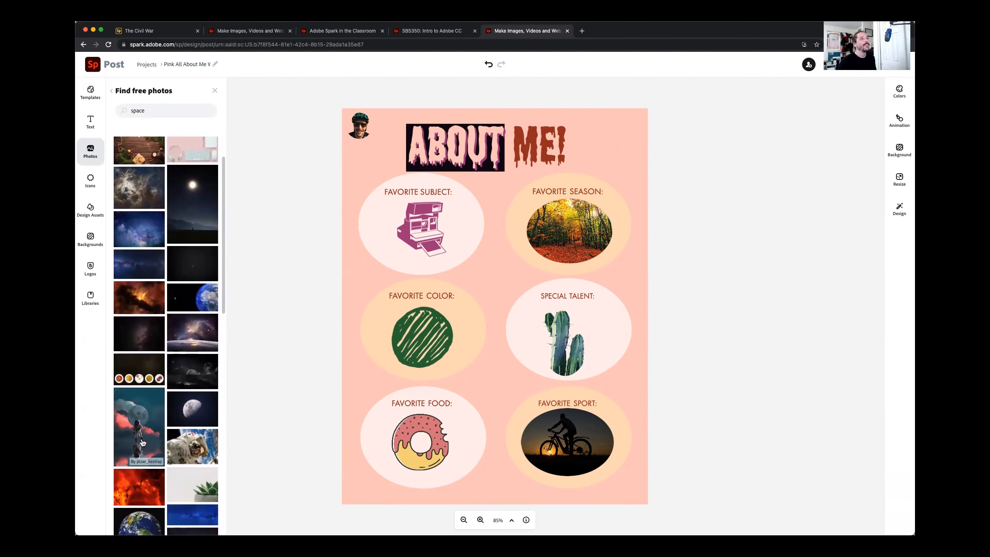
scroll(158, 402, down, 4)
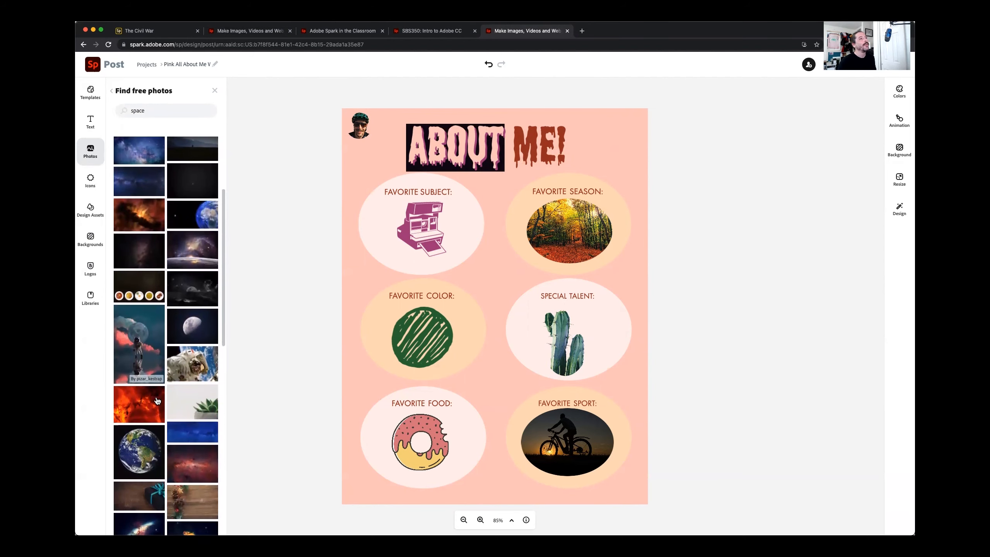
scroll(157, 401, down, 8)
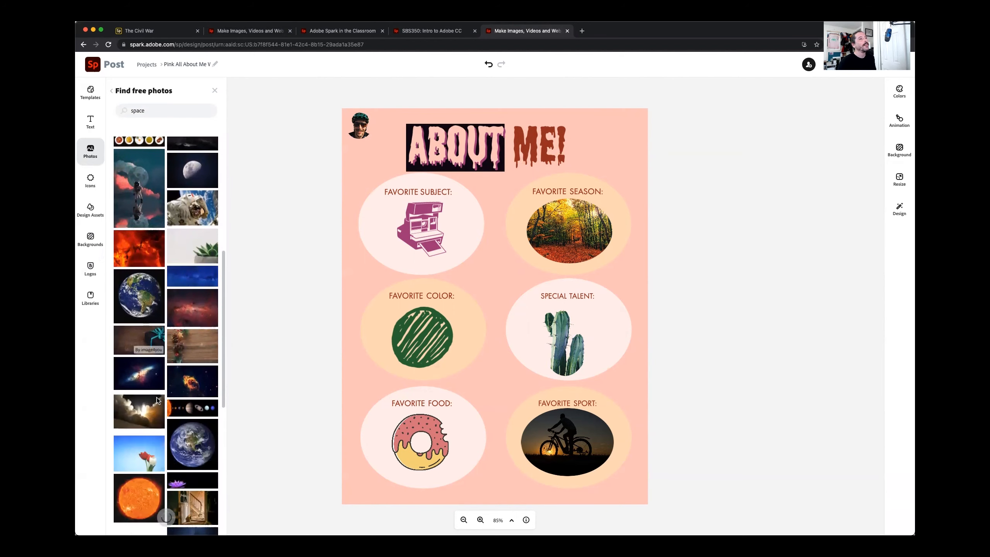
scroll(156, 398, down, 5)
click(173, 427)
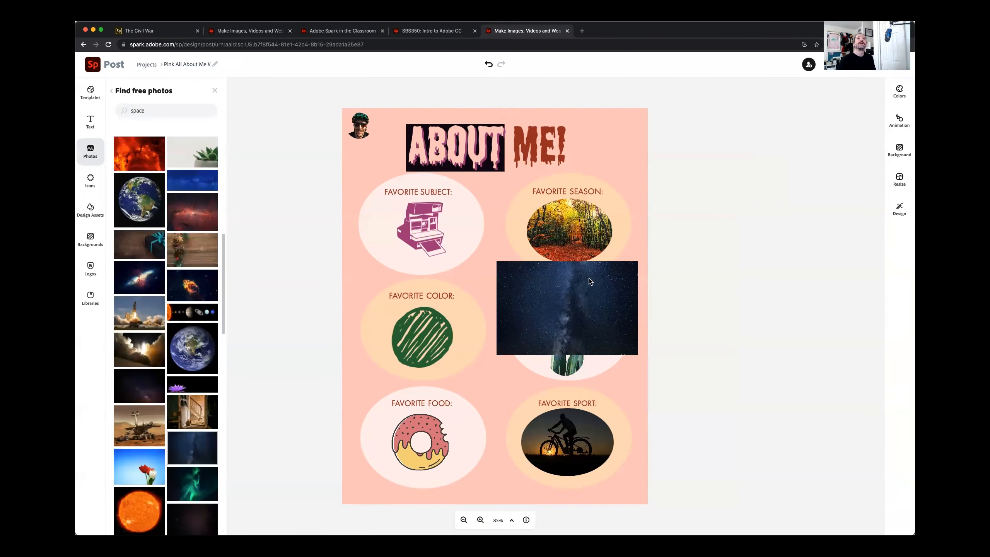
Rotate the starry sky photo to portrait orientation, then enlarge and reposition it until it covers the whole worksheet.
click(589, 279)
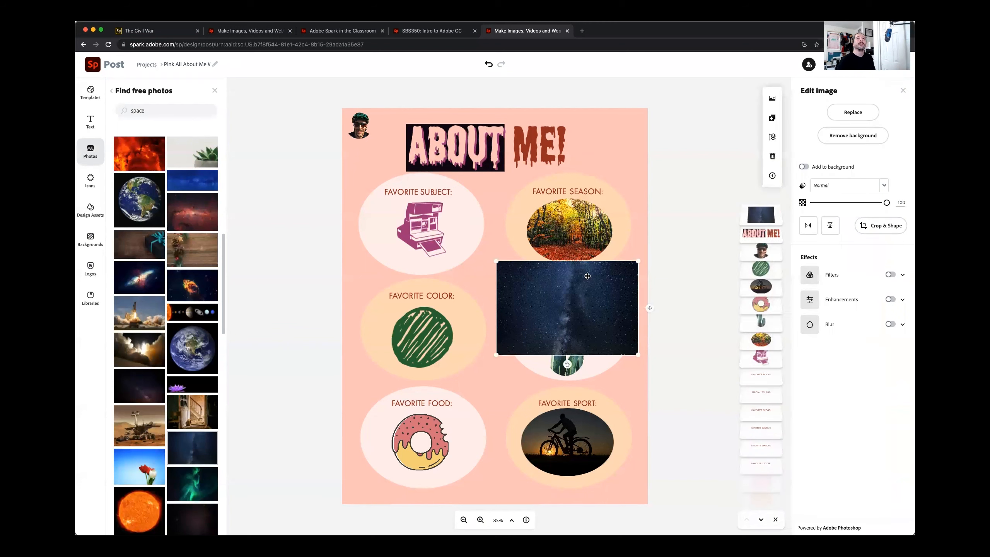
drag(641, 305, 677, 312)
drag(521, 237, 334, 110)
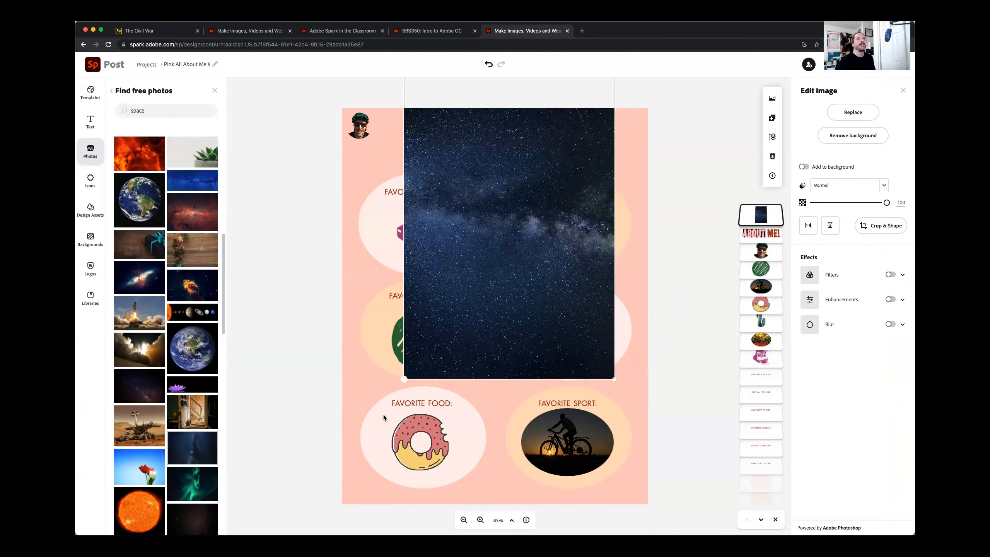
drag(403, 378, 317, 522)
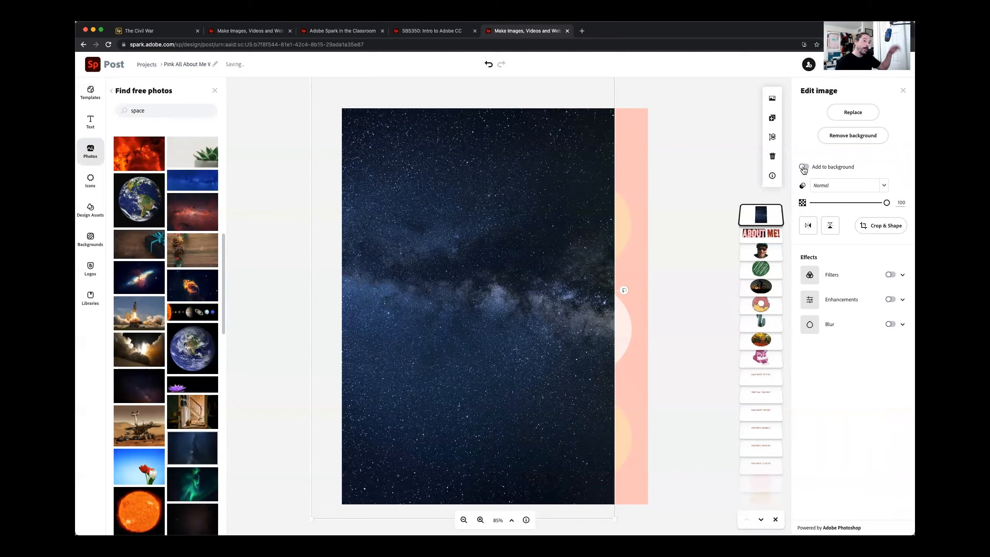
drag(617, 519, 642, 554)
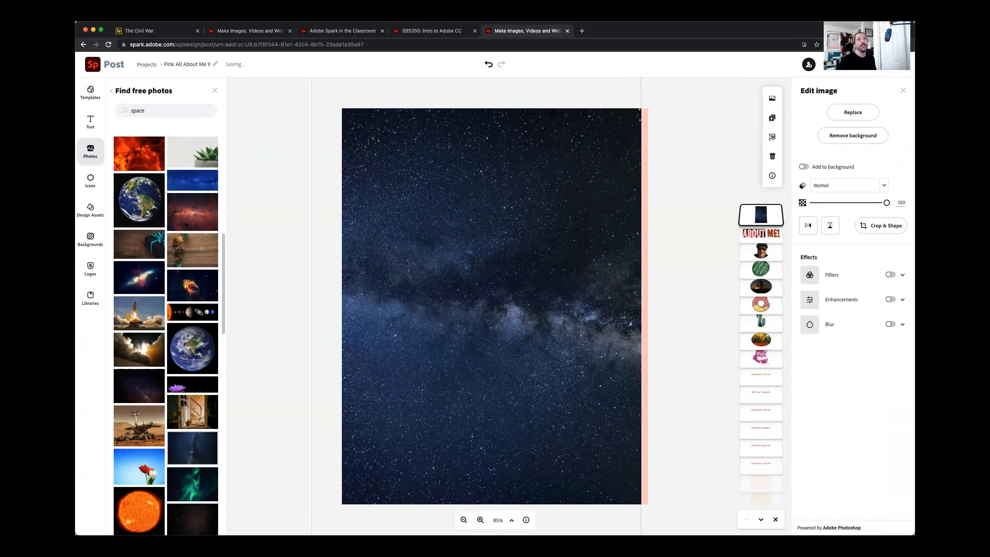
drag(557, 437, 579, 405)
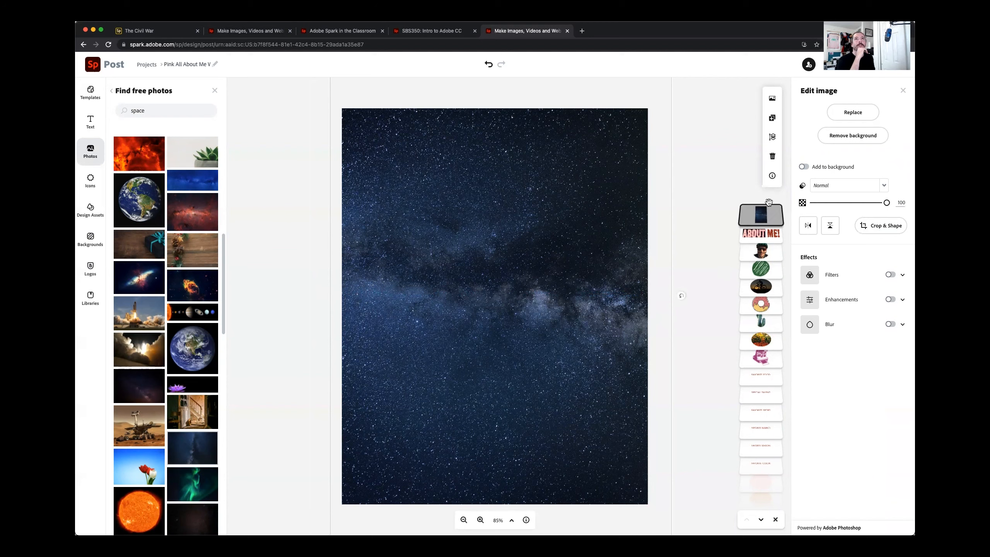
Send the starry sky photo behind all other worksheet elements and reduce its opacity to 15.
click(772, 138)
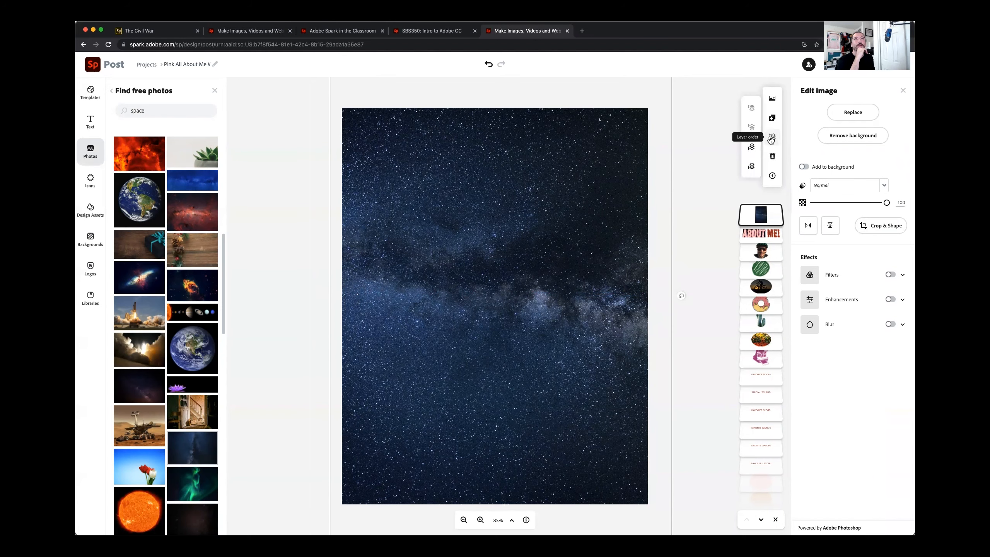
click(750, 168)
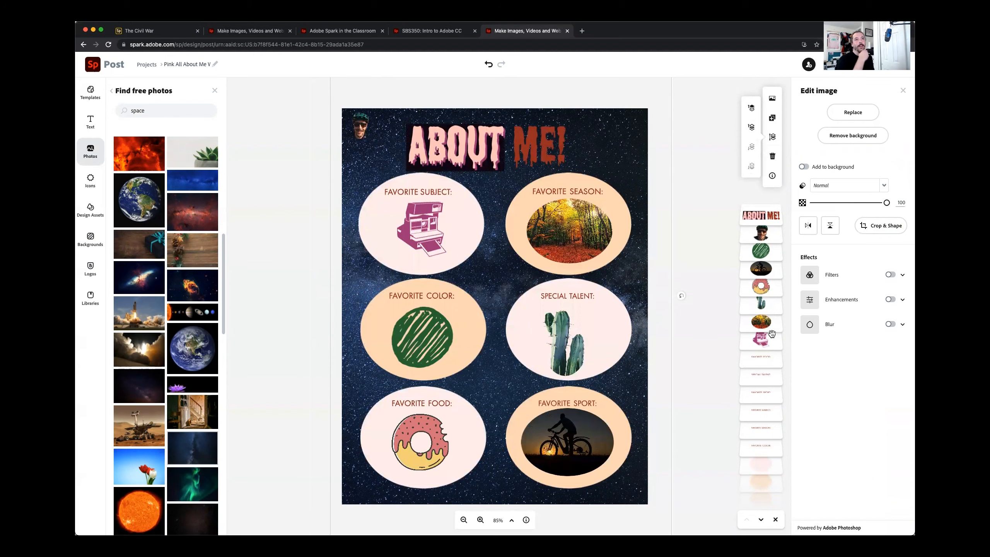
scroll(771, 474, down, 3)
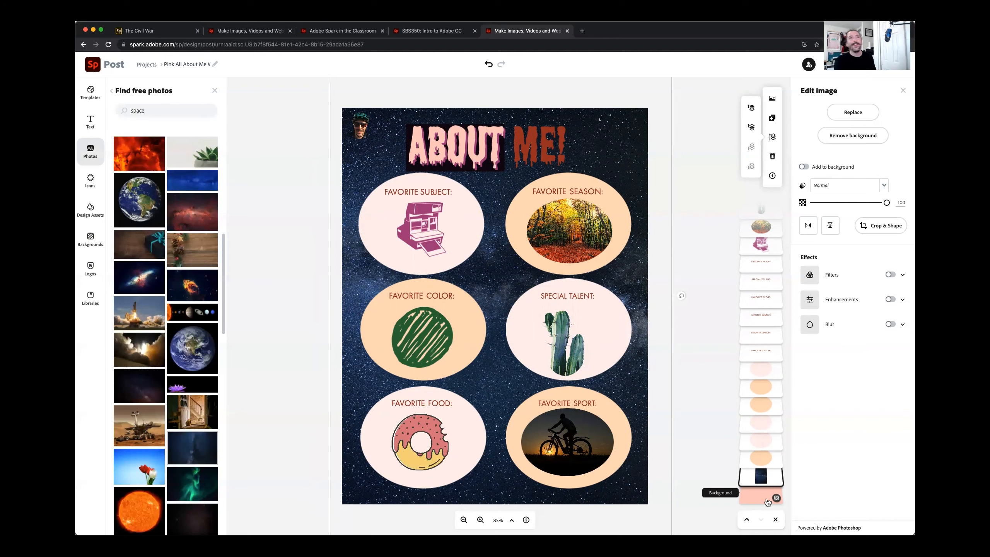
drag(878, 204, 825, 211)
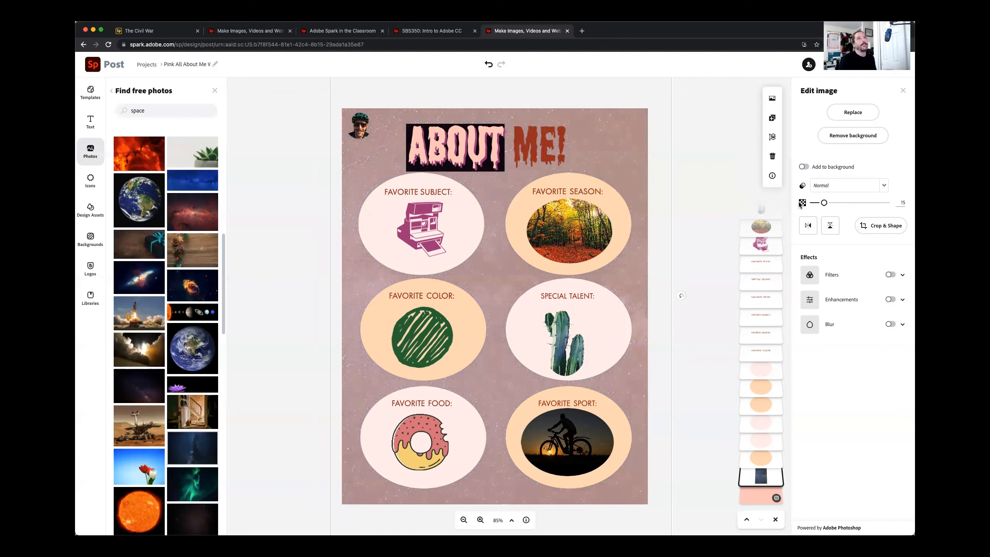
Turn off the background shape effect in the highlight style of the title word ABOUT.
click(480, 139)
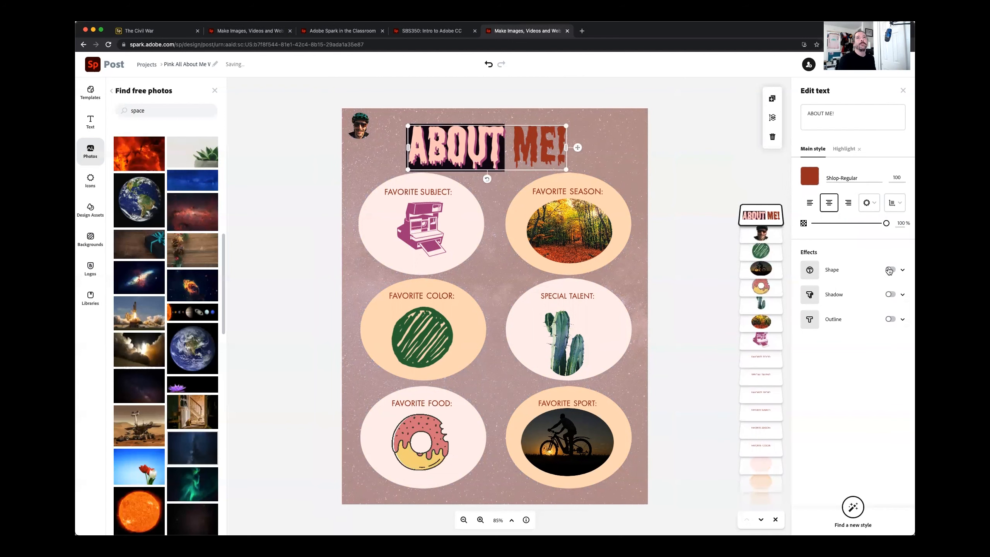
click(845, 150)
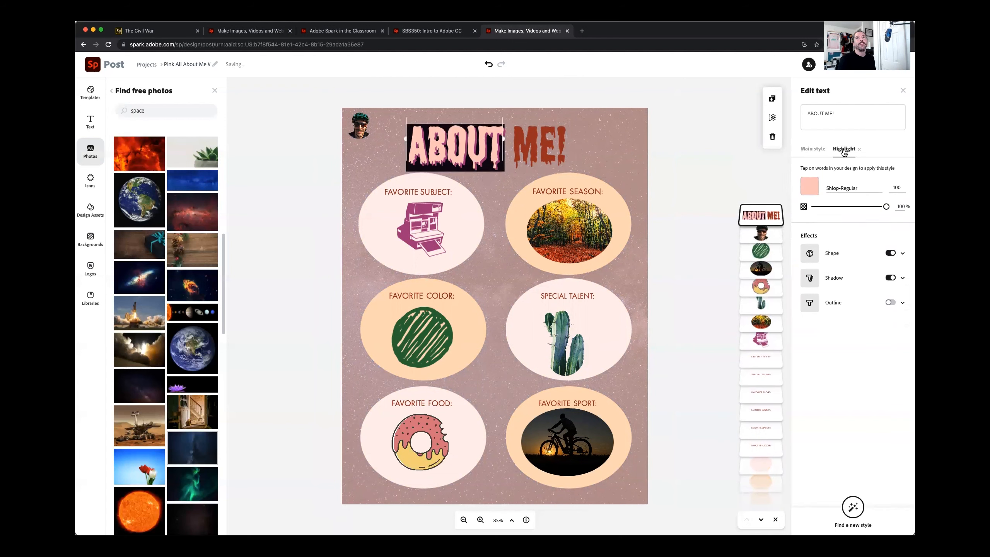
click(891, 253)
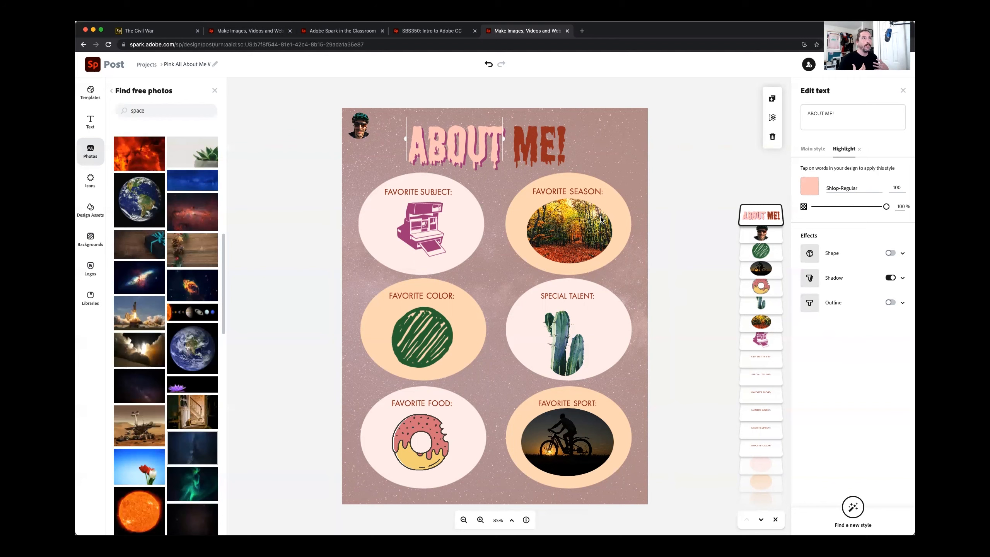
Try the highlight style on the word ME!, restore its main style, and shift the ABOUT ME! title to the right.
click(530, 157)
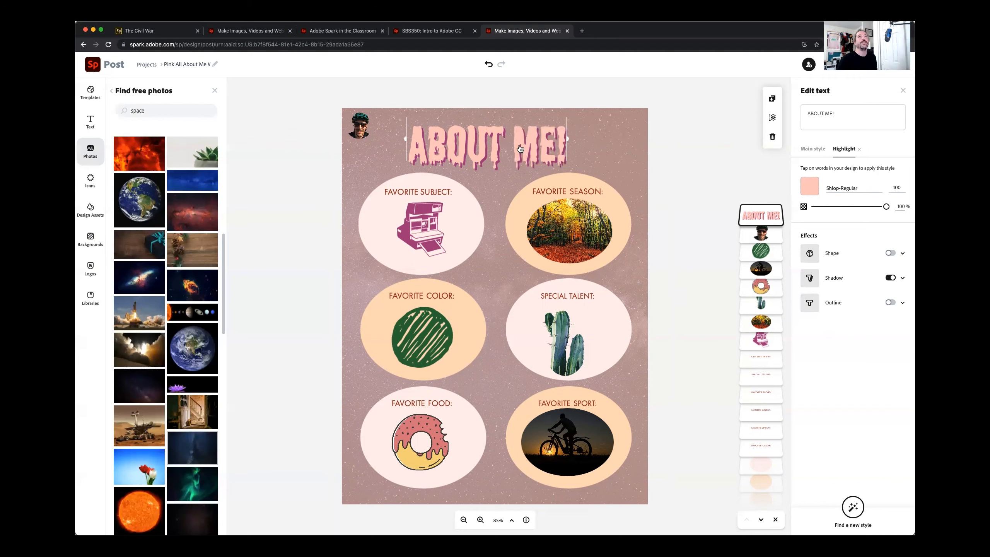
click(532, 147)
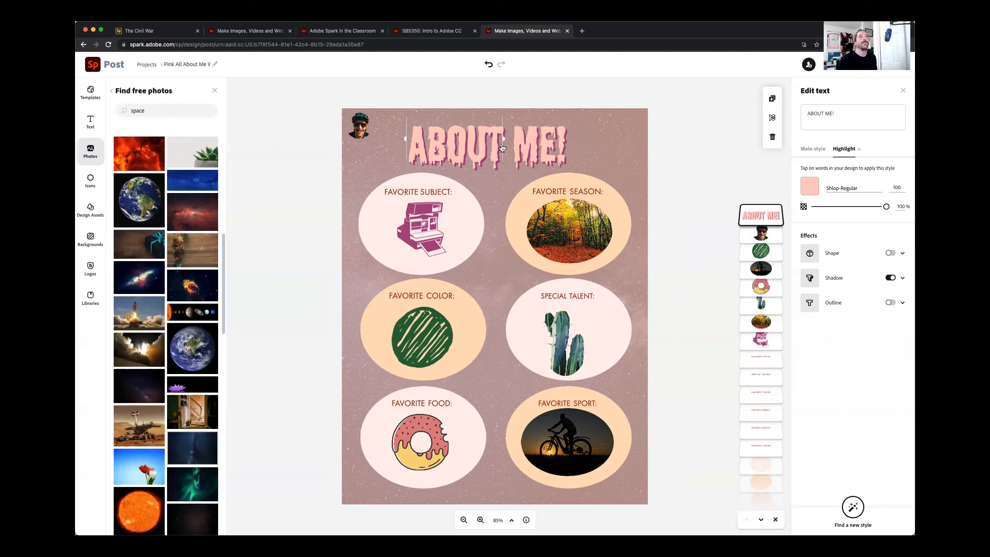
click(527, 148)
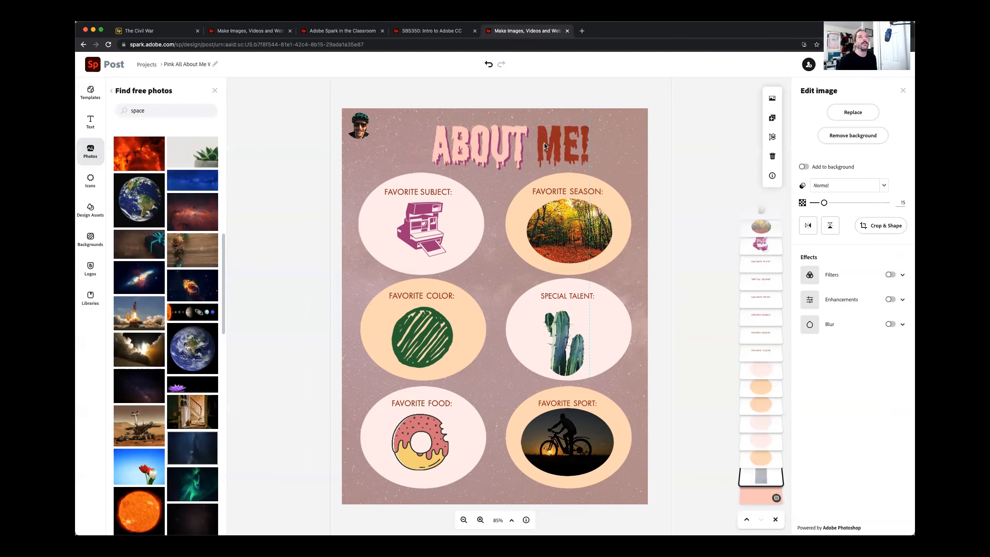
Move the portrait cutout directly beside the title and apply the Grayscale filter to it.
drag(359, 130, 384, 162)
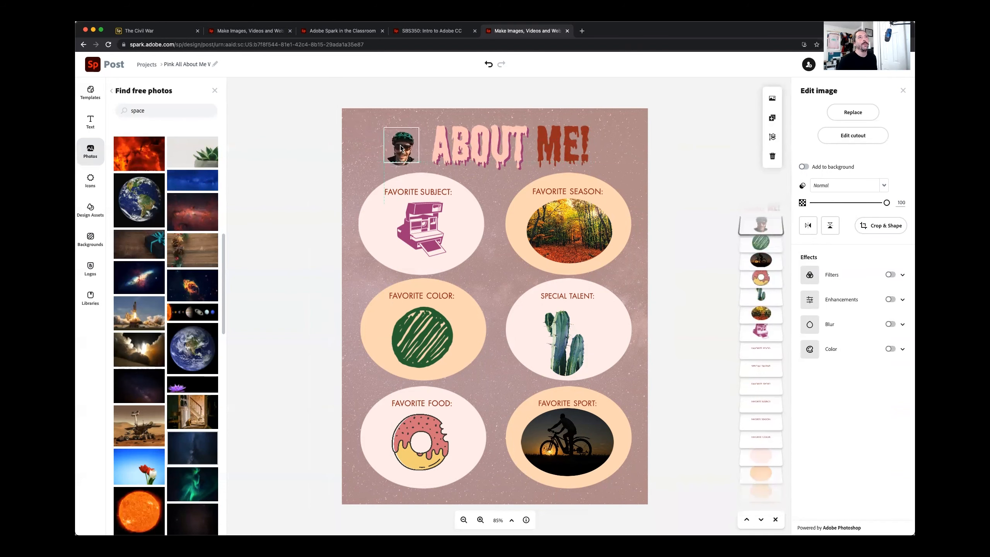
click(893, 276)
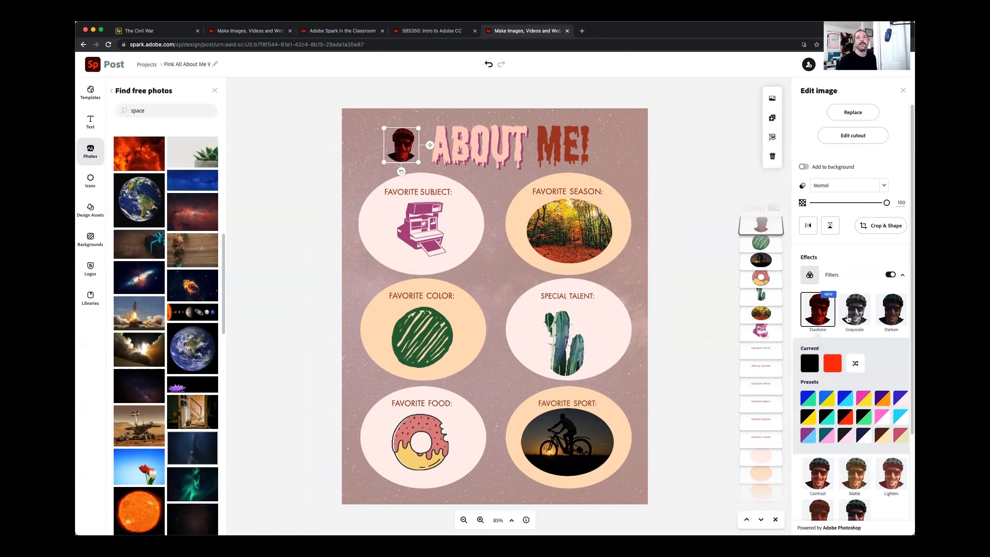
click(849, 319)
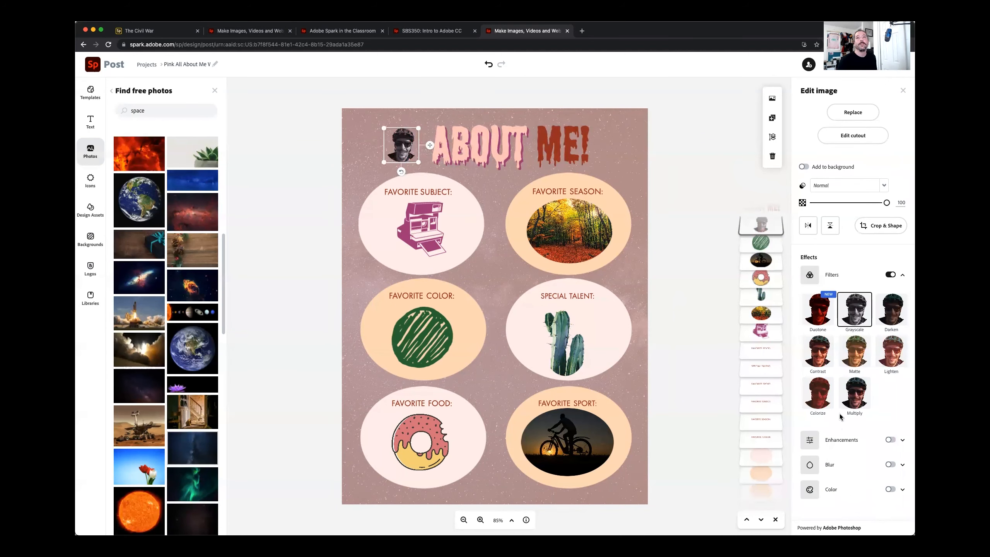
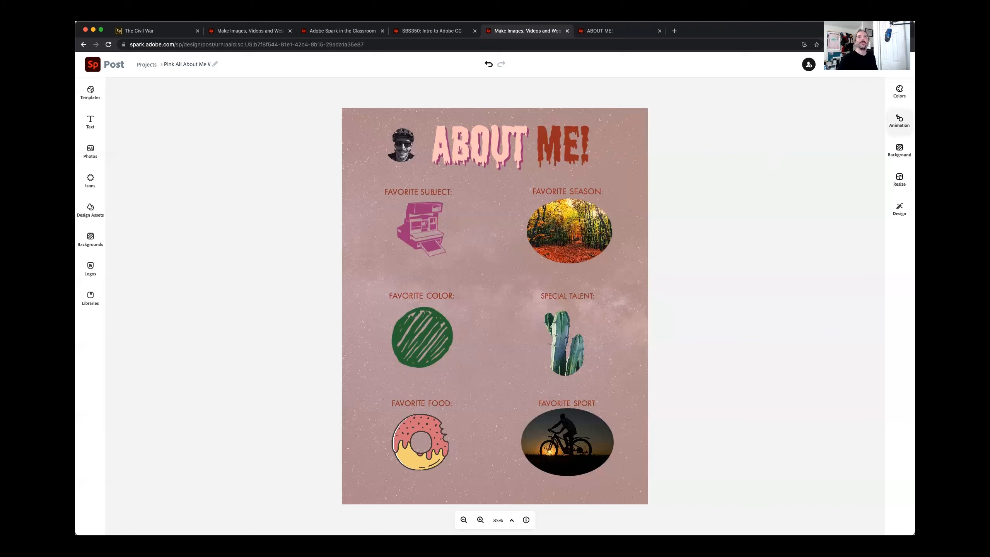
Try the Typewriter text, Fade photo, Pan photo and Slide text animations in turn on the worksheet.
click(900, 126)
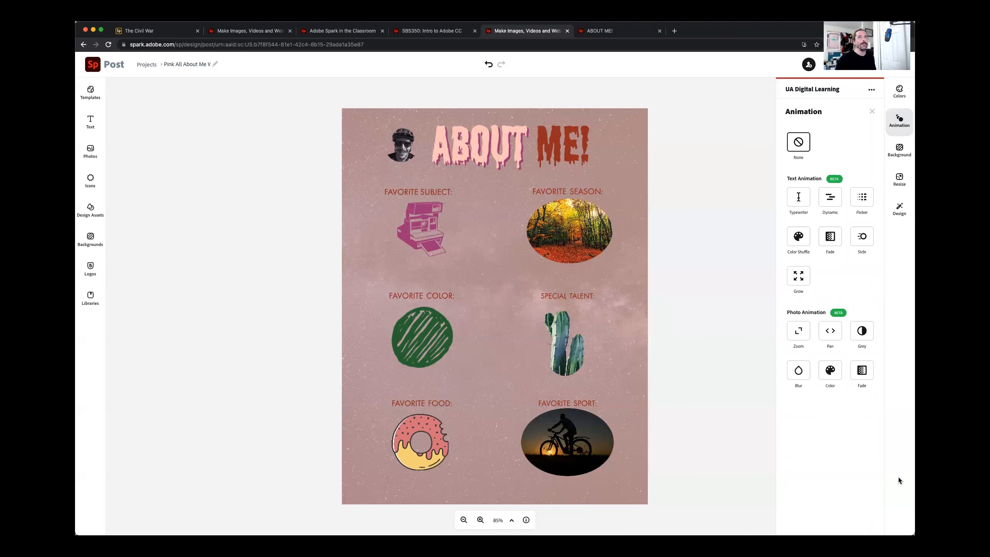
click(797, 198)
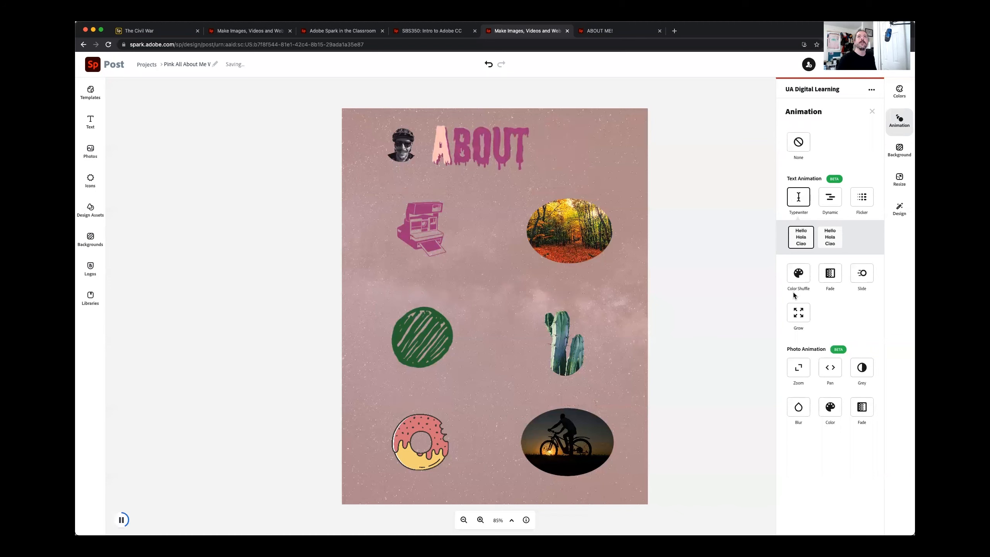
click(860, 408)
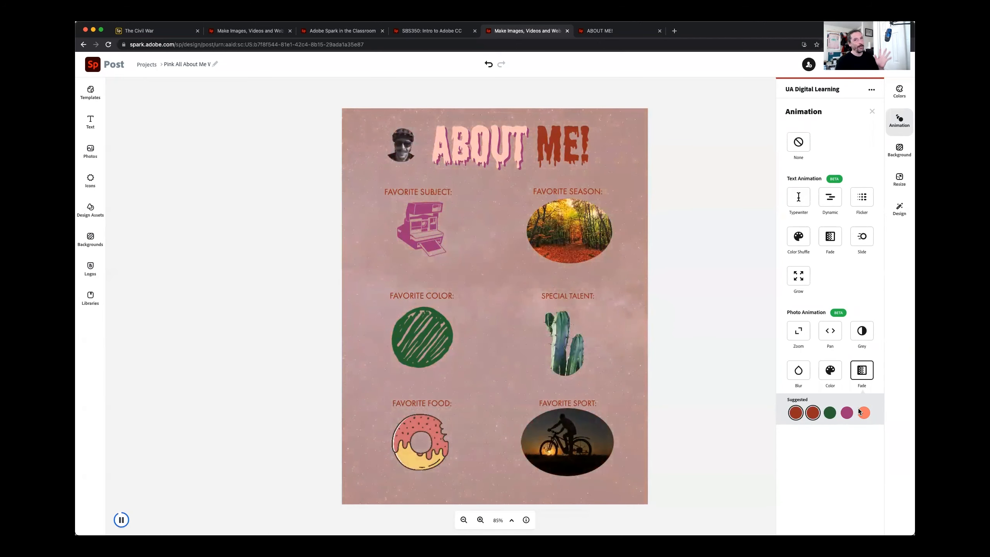
click(822, 339)
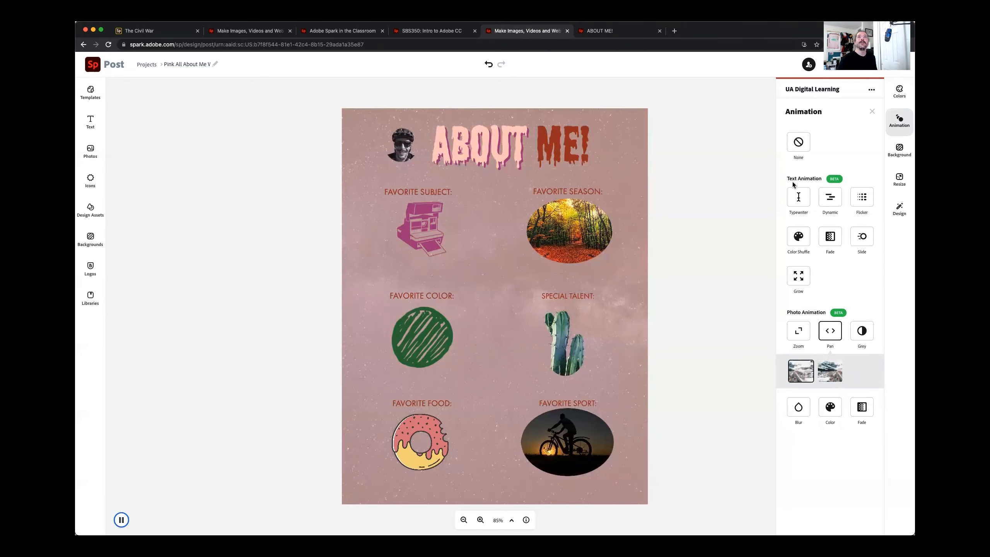
click(862, 236)
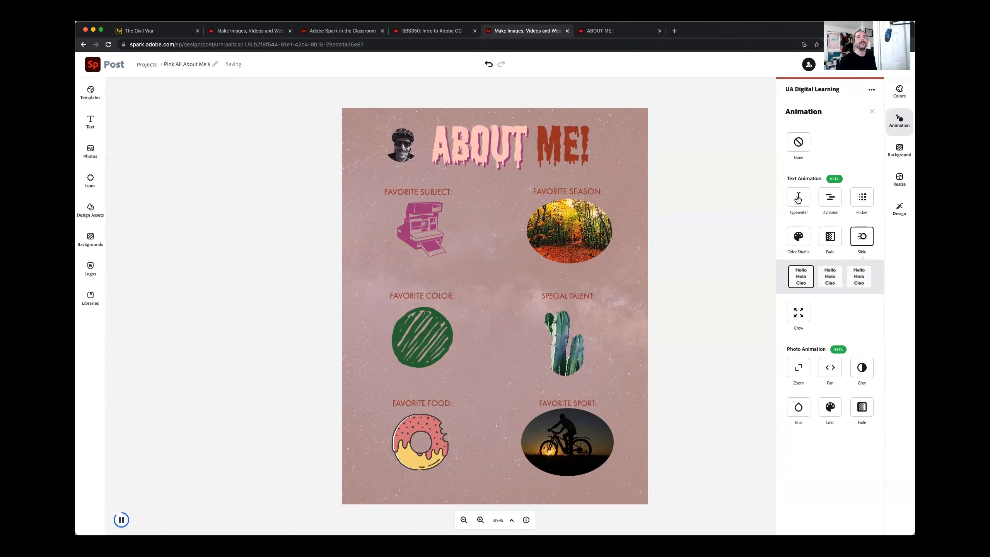
Apply the Typewriter text animation to the About Me poster and start downloading it as a 720p MP4 video.
click(798, 199)
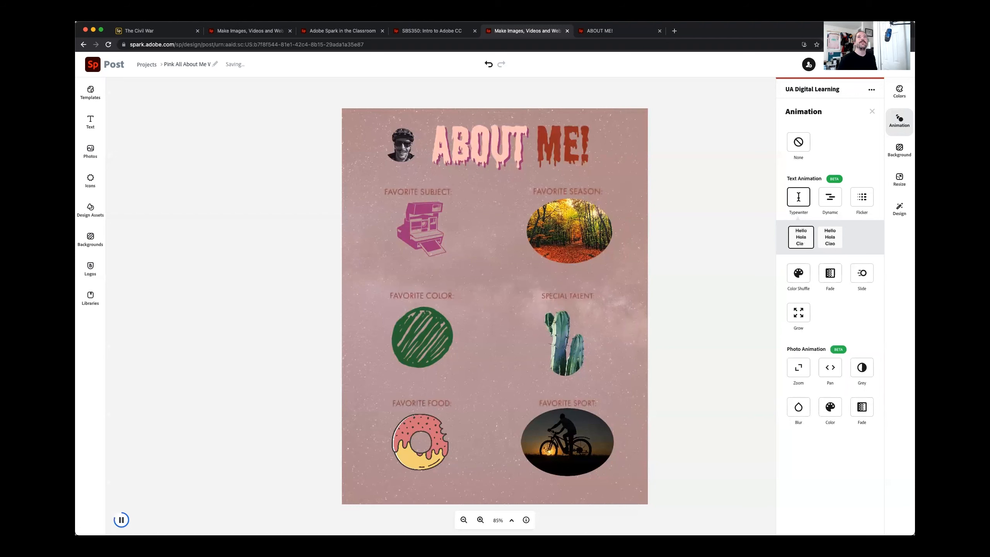
click(809, 64)
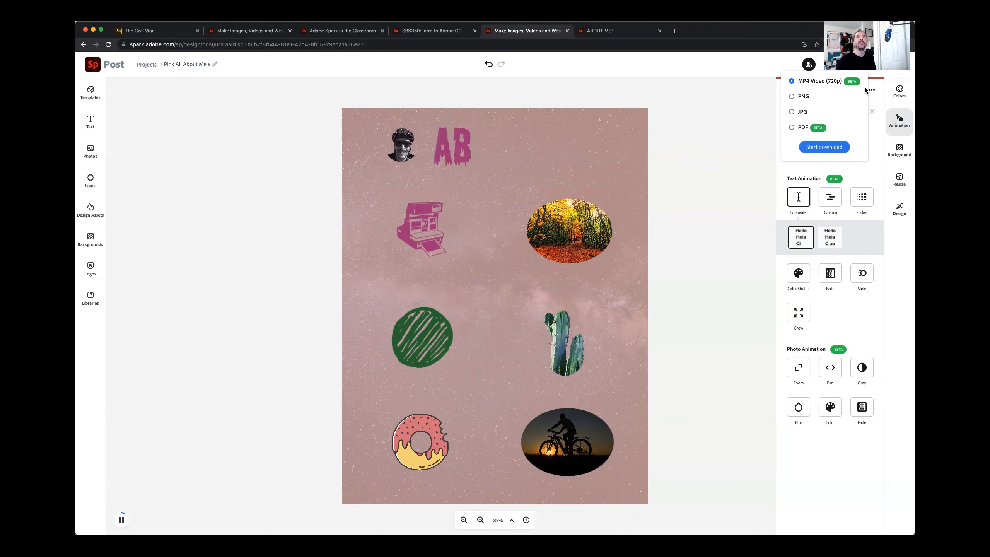
click(824, 147)
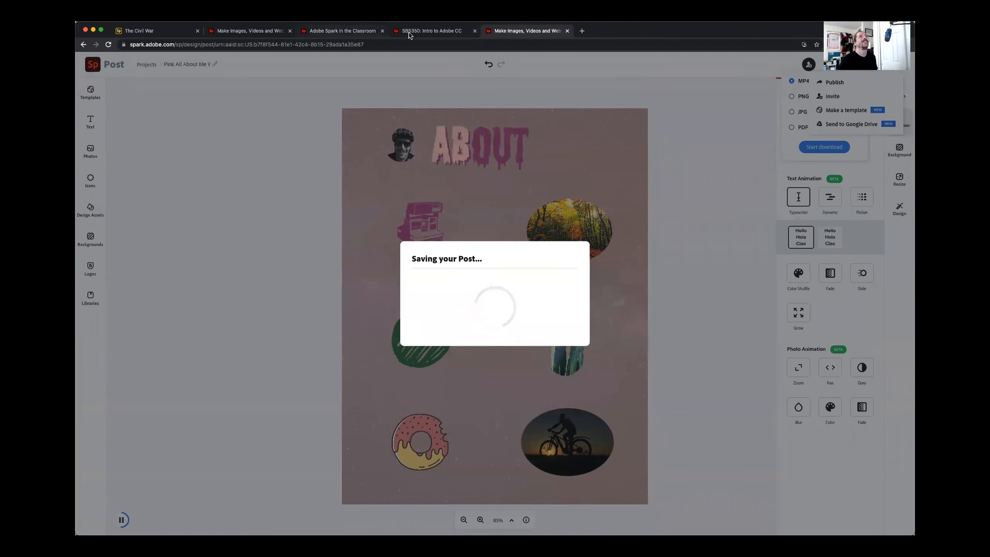
Close the SBS350: Intro to Adobe CC header example and return to the Adobe Spark in the Classroom page.
click(439, 33)
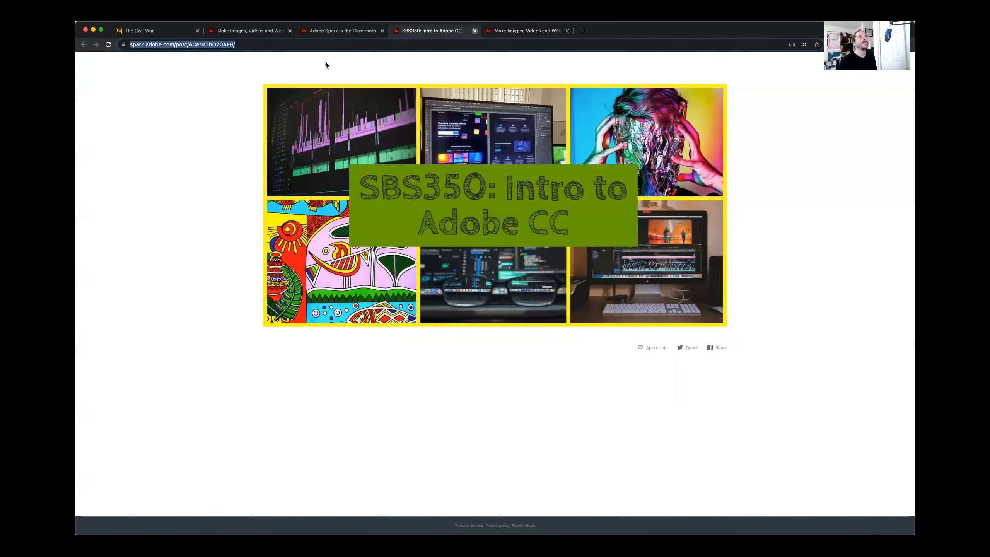
key(super+w)
click(331, 30)
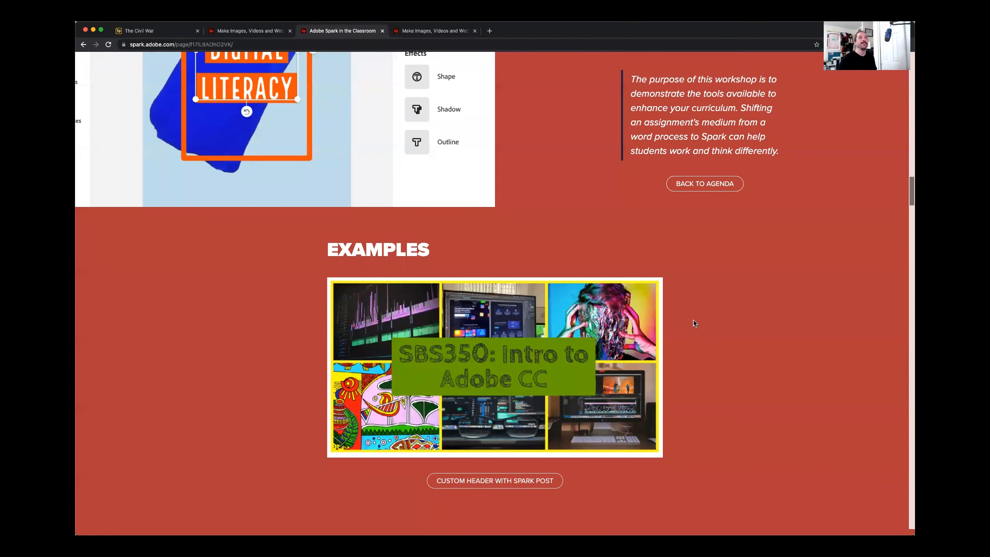
Look over the workshop page's Examples and Welcome sections, and check the saving progress of the About Me post.
scroll(694, 319, down, 8)
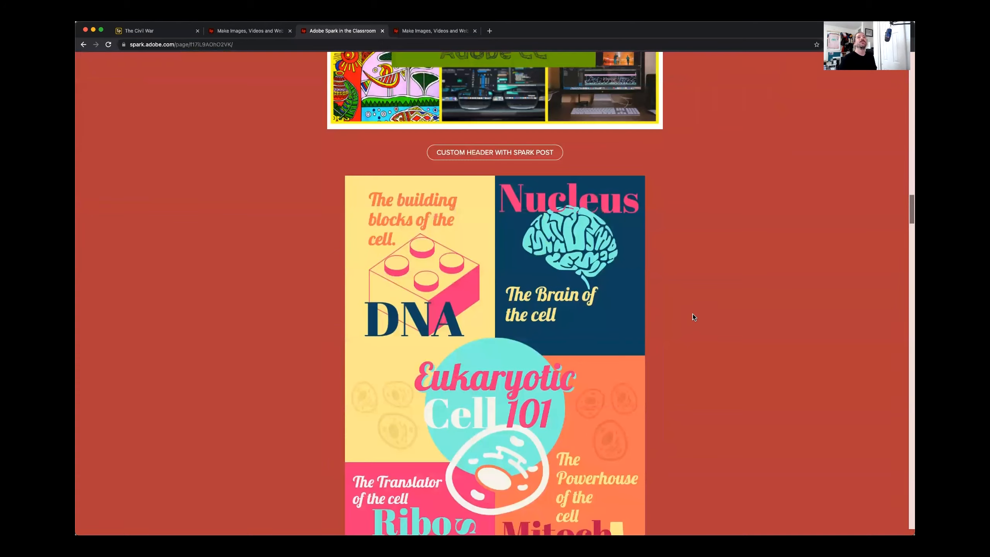
scroll(693, 314, down, 10)
scroll(690, 311, up, 14)
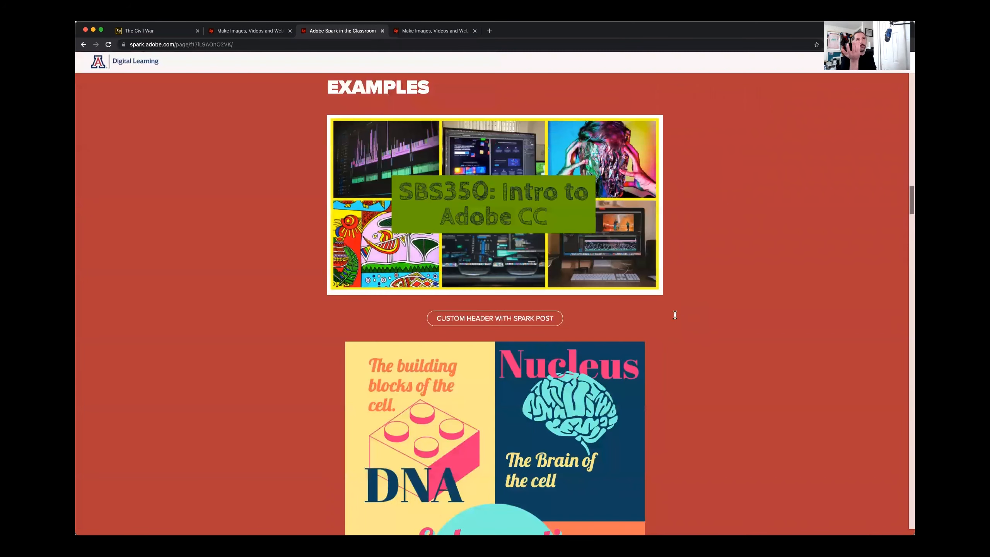
scroll(675, 314, up, 15)
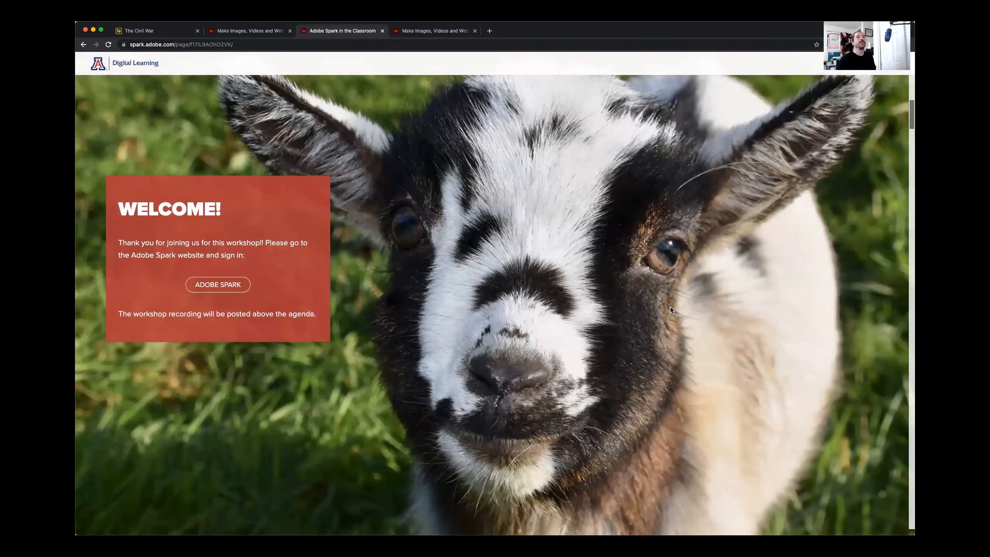
scroll(670, 309, up, 10)
scroll(670, 308, down, 5)
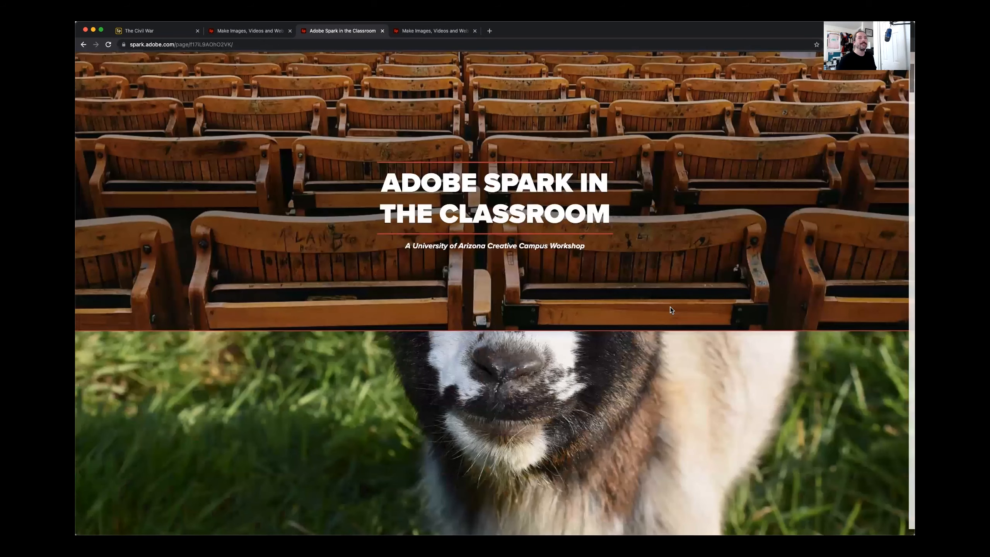
scroll(670, 309, down, 10)
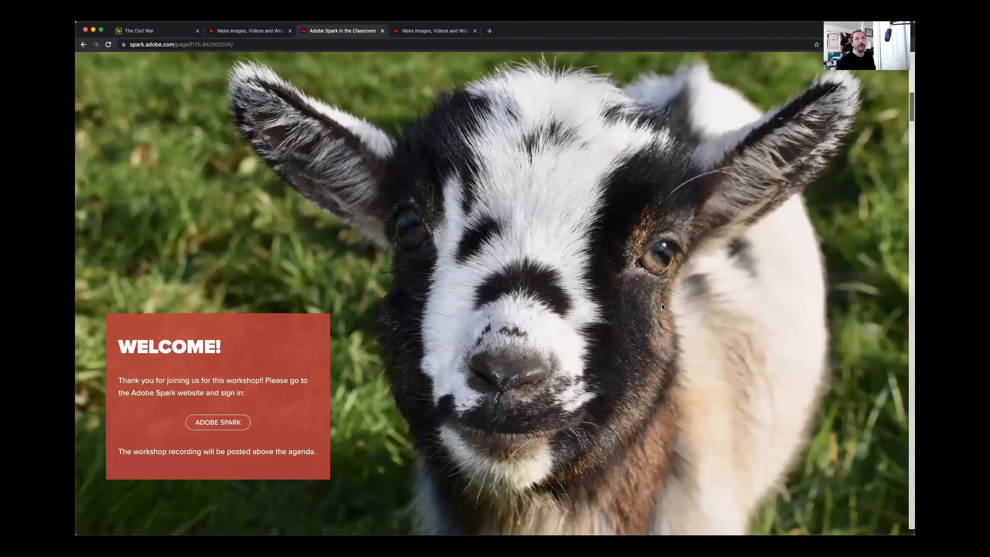
scroll(661, 305, down, 4)
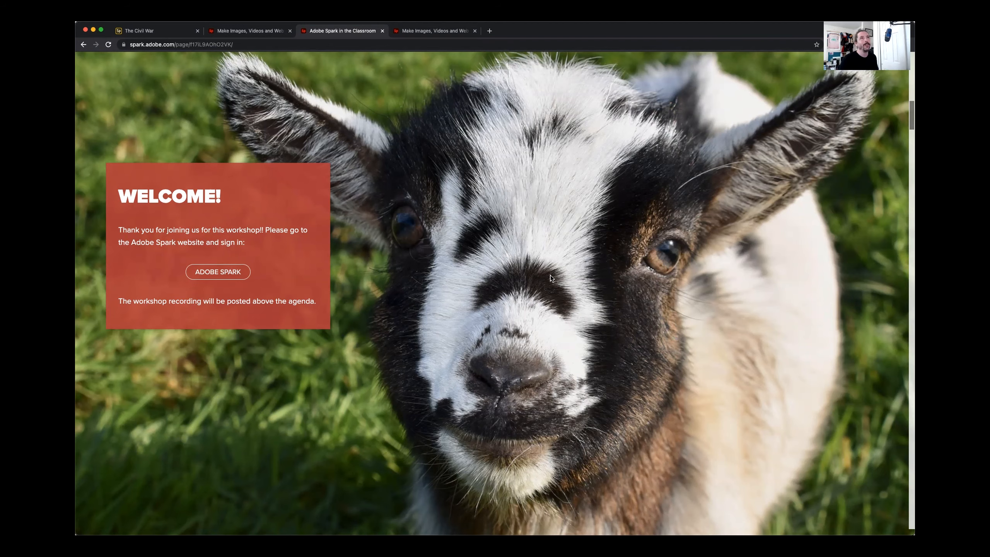
click(408, 31)
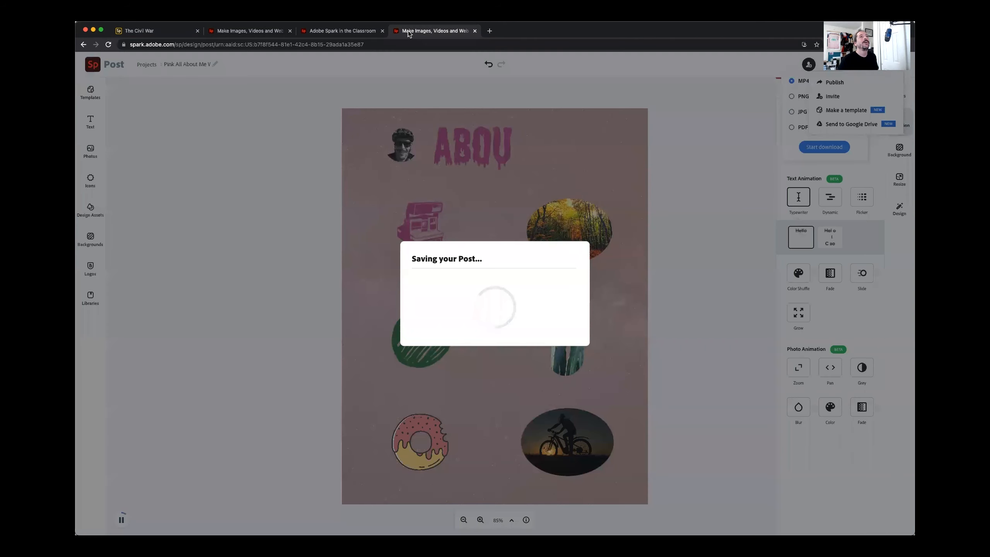
click(342, 31)
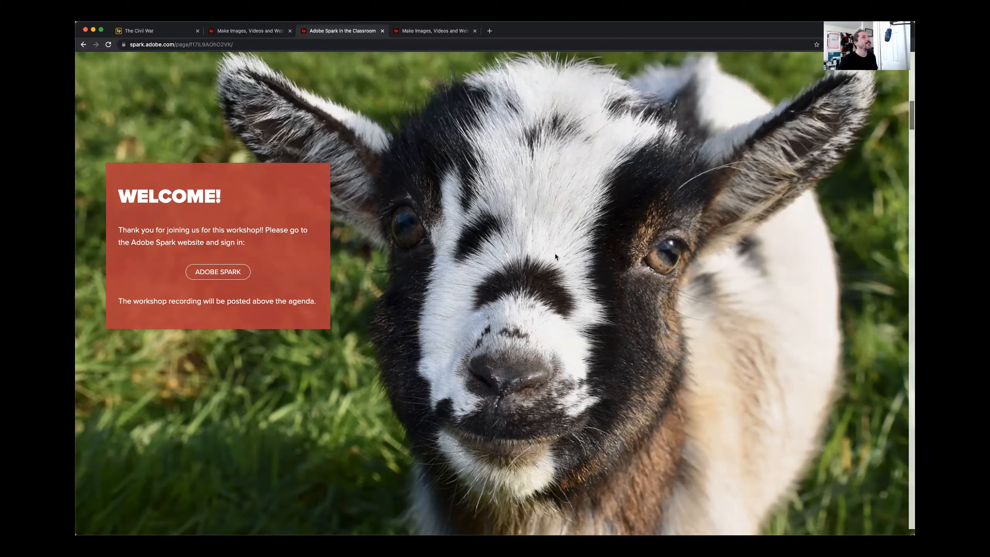
Open the class overview and final reflection Spark Page examples from the workshop page in separate tabs.
scroll(552, 251, down, 15)
scroll(553, 250, down, 20)
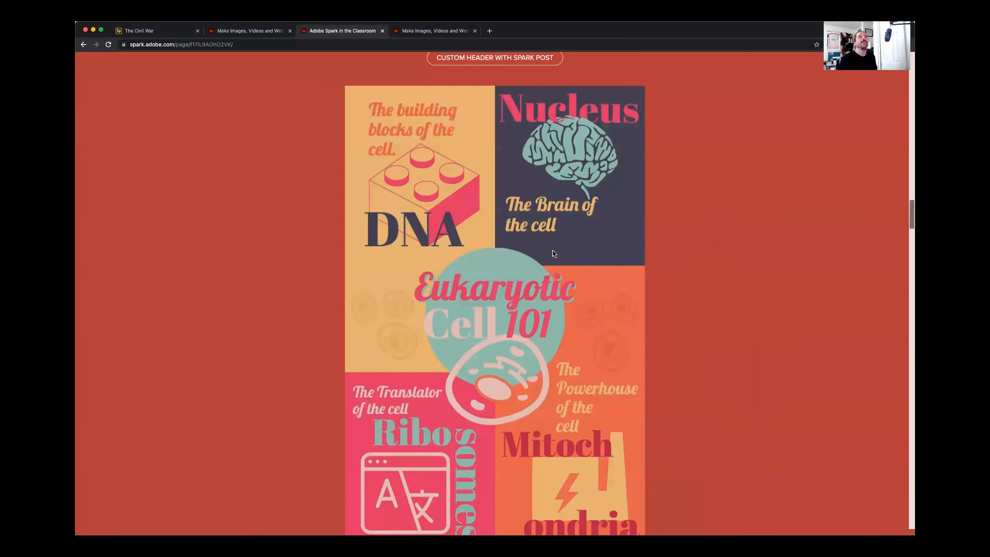
scroll(552, 253, down, 10)
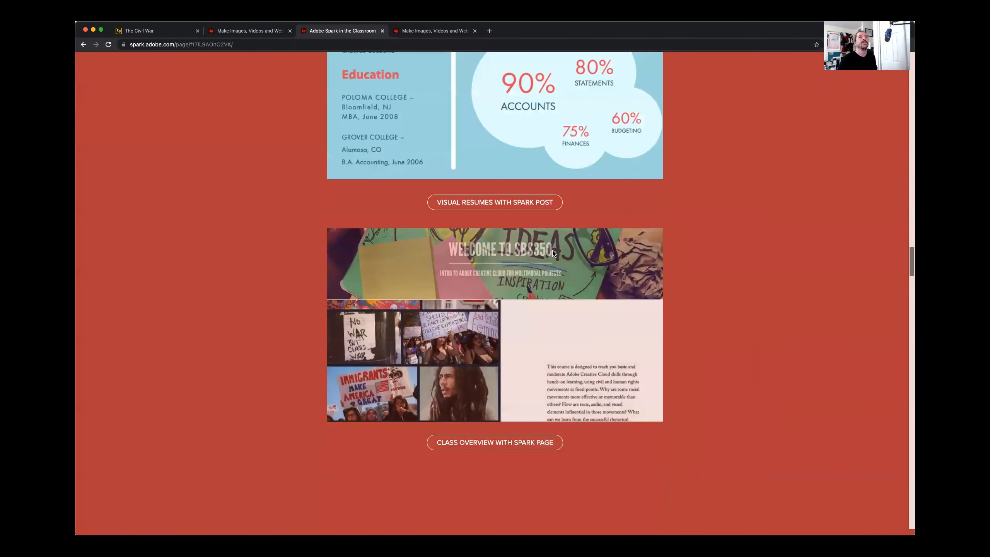
scroll(552, 254, down, 4)
click(460, 309)
super+click(495, 528)
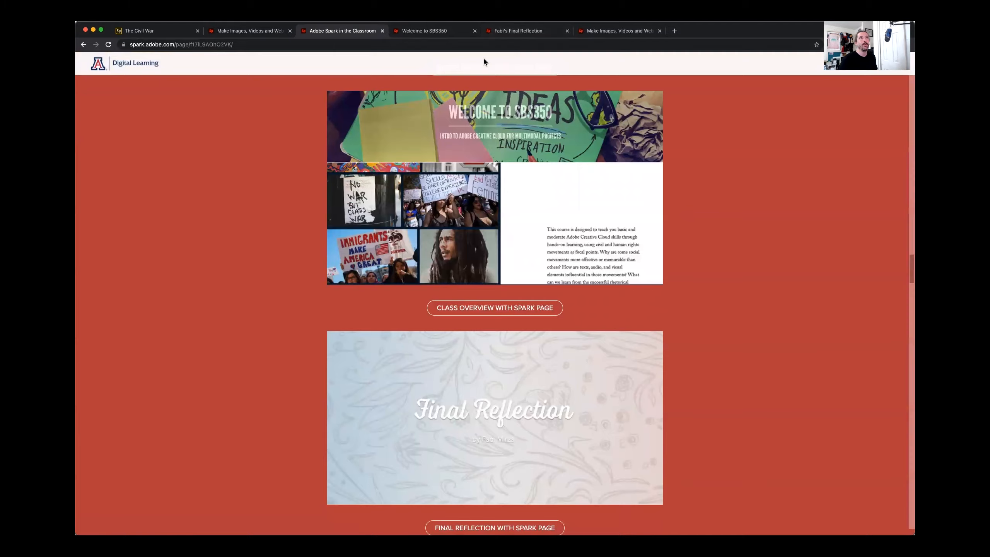
Read through the Welcome to SBS350 page, covering the course description, major projects, journals and discussion notebook, and close it.
key(ctrl+Tab)
key(ctrl+Tab)
key(ctrl+shift+Tab)
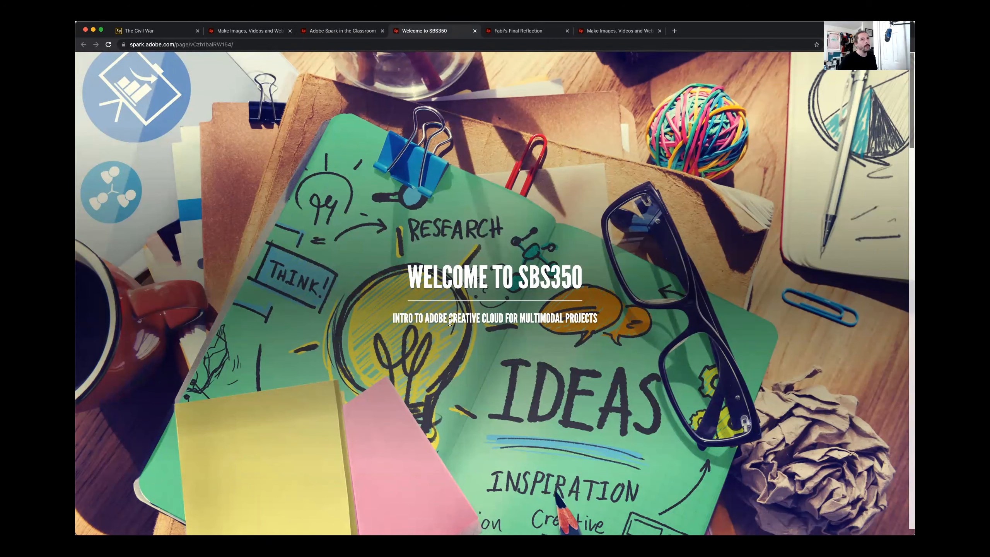
scroll(450, 321, down, 3)
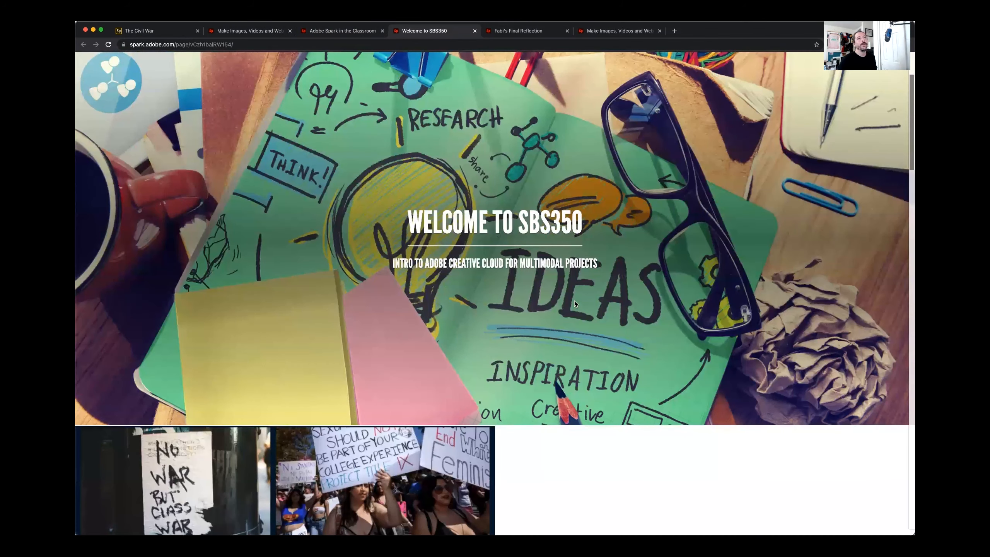
scroll(410, 118, down, 5)
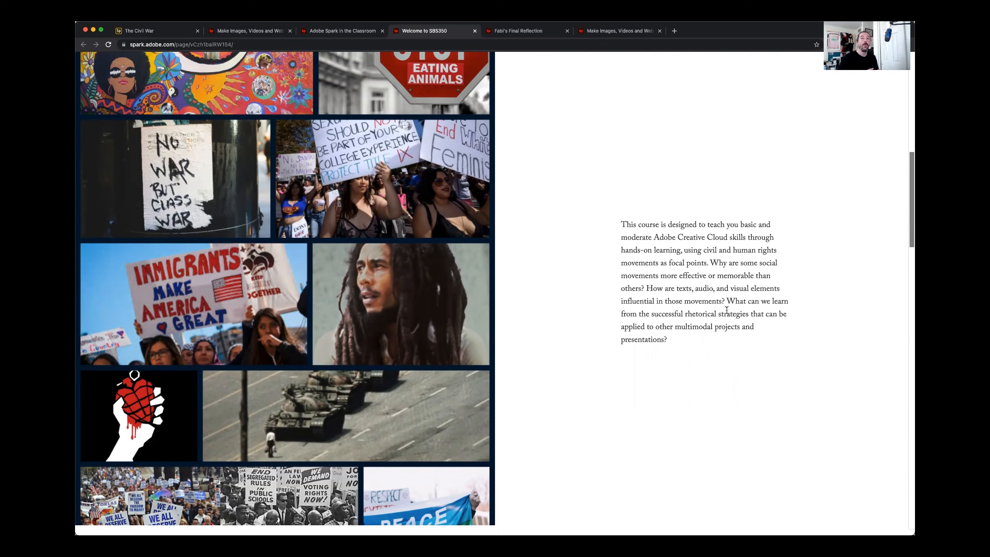
scroll(727, 311, down, 10)
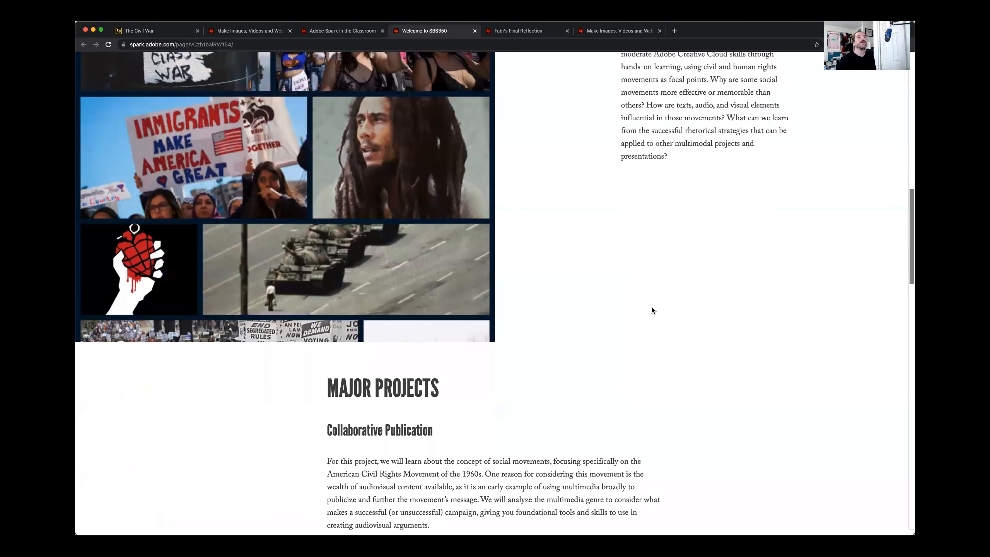
scroll(337, 121, down, 3)
scroll(336, 122, up, 1)
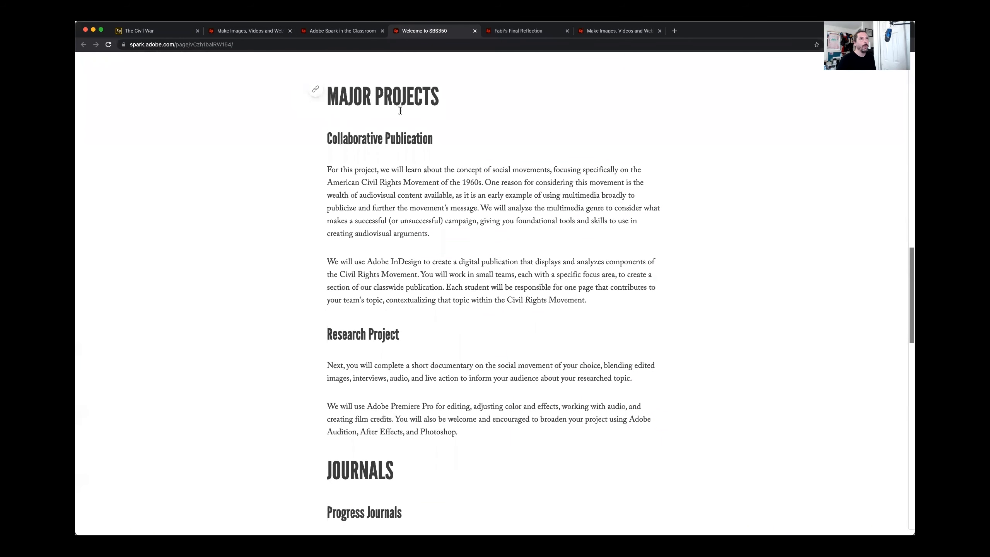
scroll(416, 152, down, 1)
scroll(589, 239, down, 10)
scroll(590, 239, down, 10)
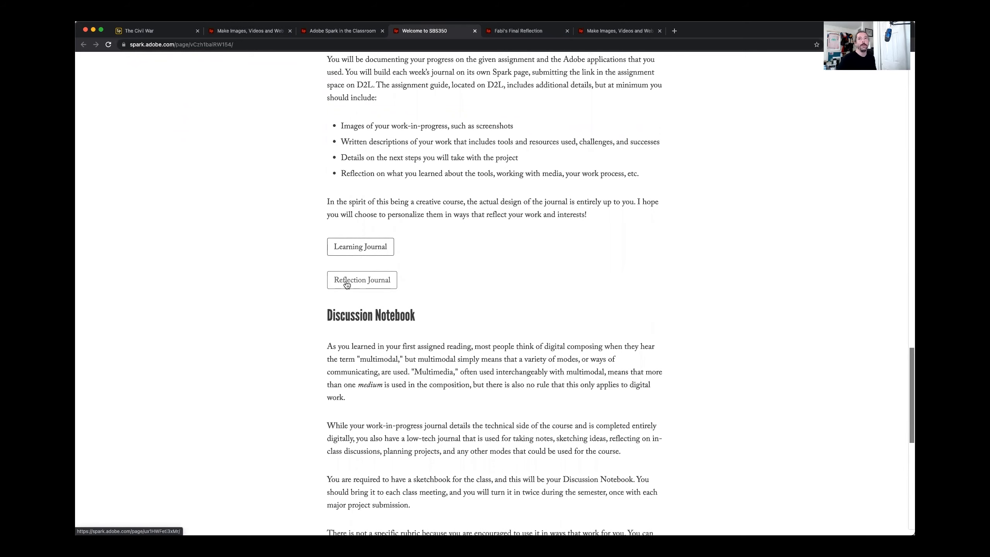
scroll(698, 129, down, 10)
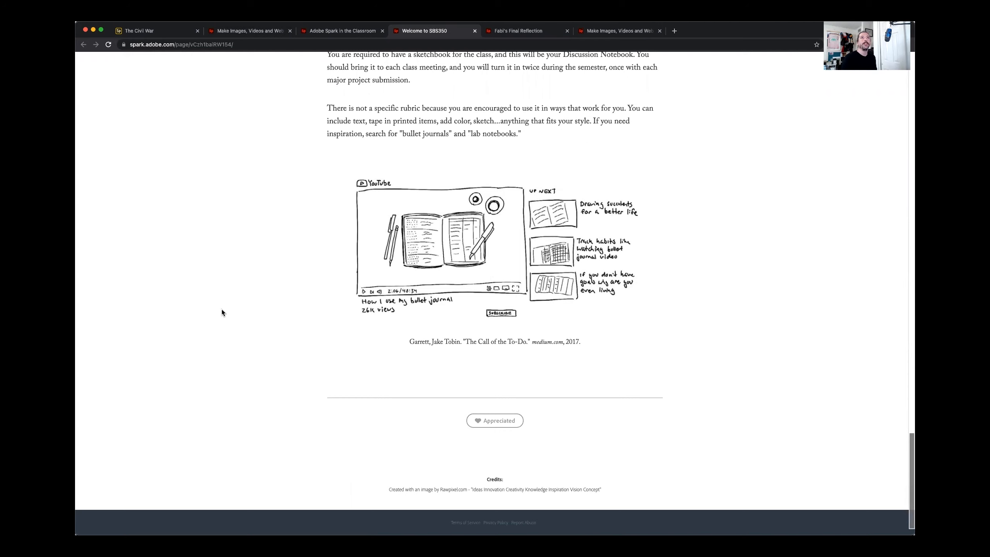
key(super+w)
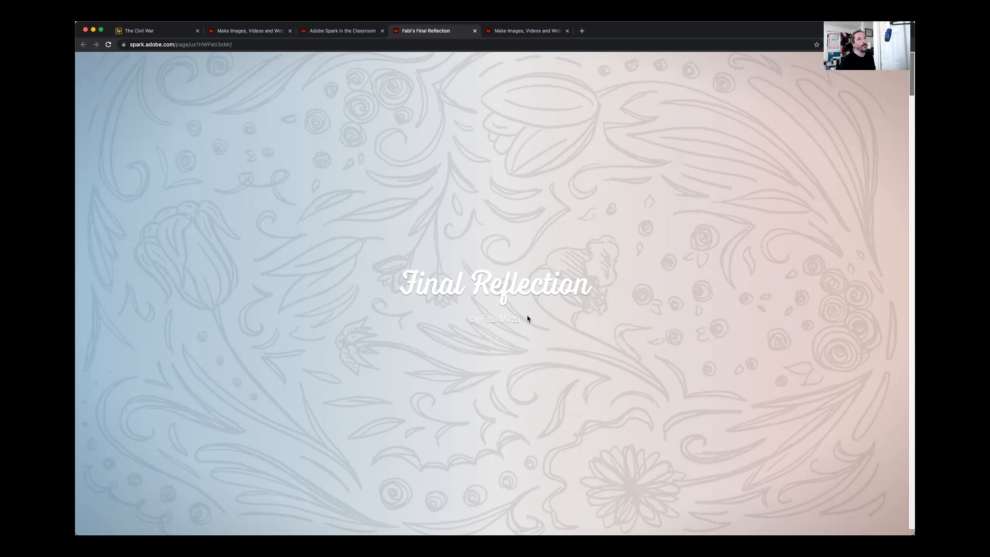
Examine the Final Reflection page's introduction and Capture section, highlighting the opening paragraphs and the Capture heading.
scroll(527, 316, down, 10)
scroll(443, 265, up, 2)
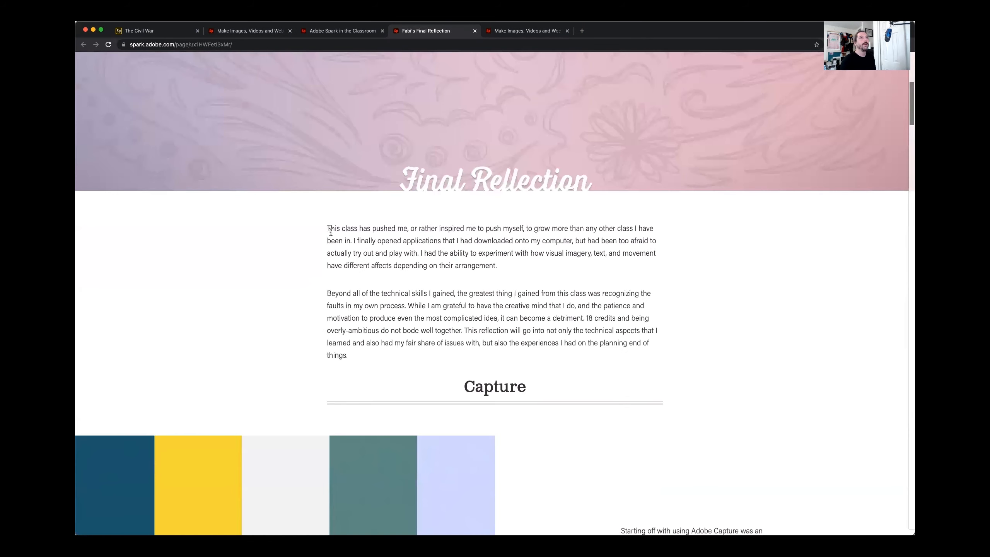
drag(327, 229, 634, 364)
scroll(504, 426, down, 2)
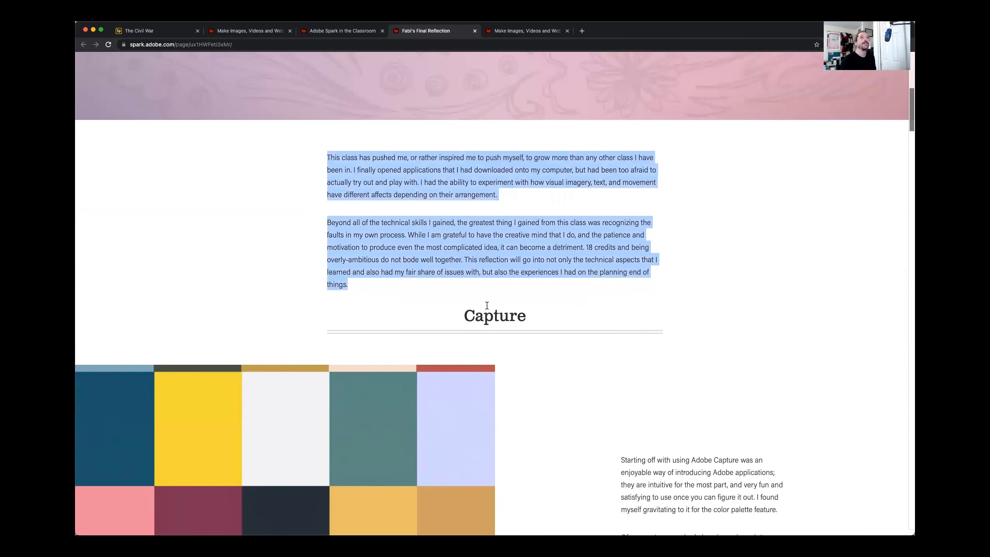
drag(463, 320, 559, 329)
scroll(558, 326, down, 1)
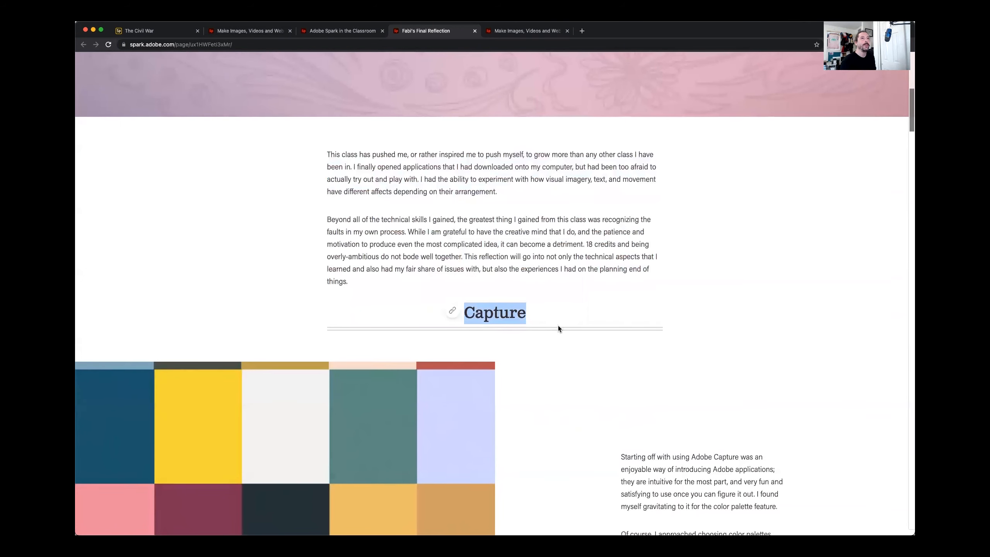
scroll(564, 285, down, 8)
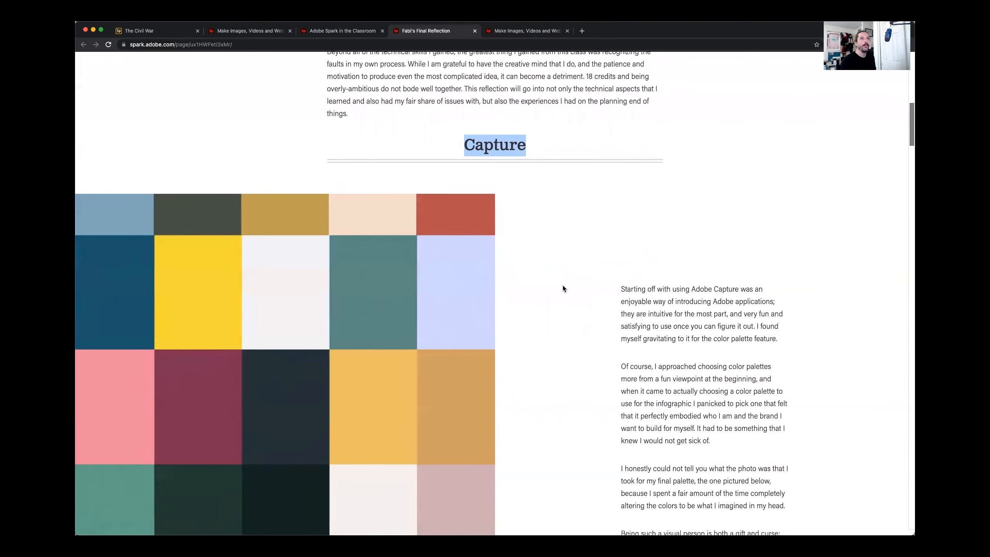
scroll(565, 290, down, 8)
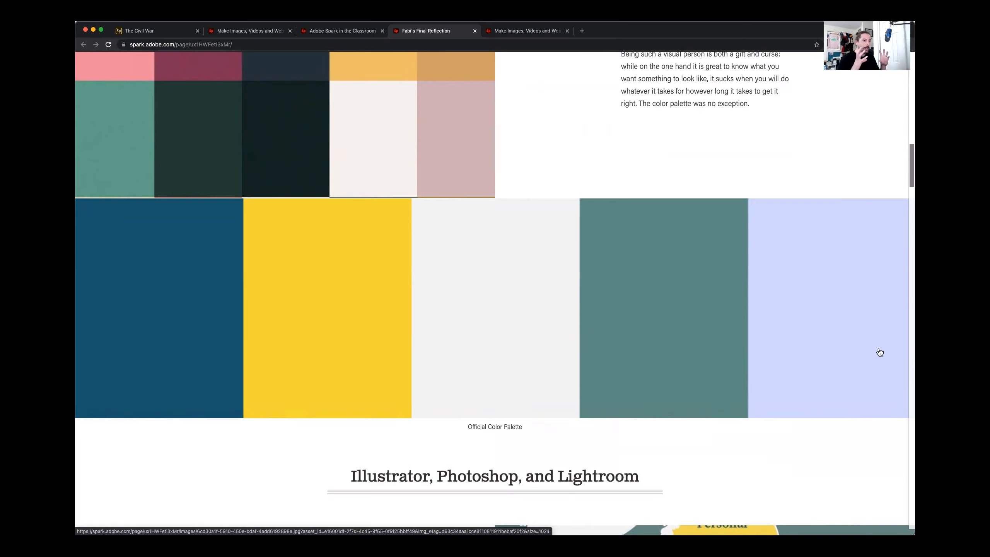
Review the Illustrator, Photoshop, and Lightroom section of the Final Reflection page, highlighting its heading.
scroll(747, 283, down, 5)
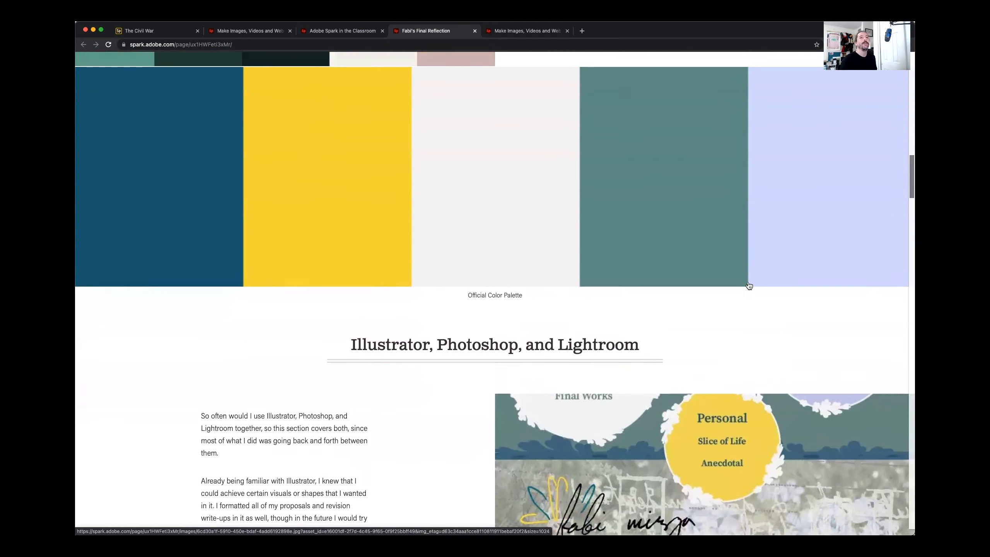
drag(647, 254, 331, 252)
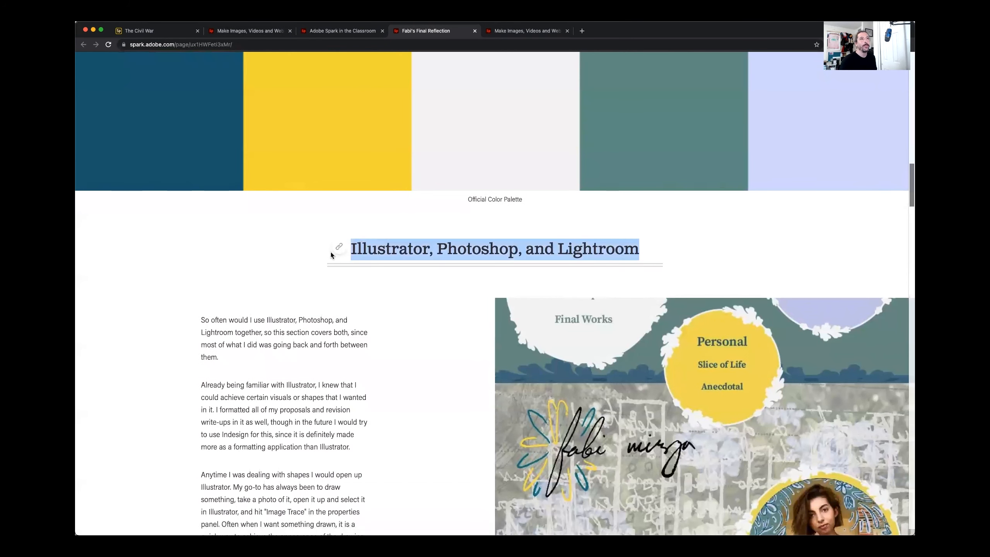
scroll(363, 269, down, 1)
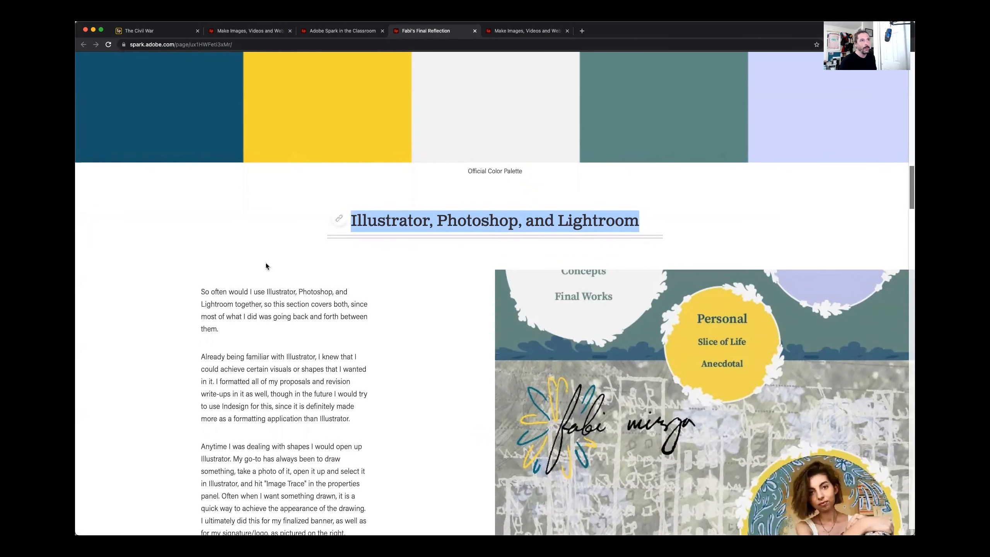
scroll(782, 335, down, 4)
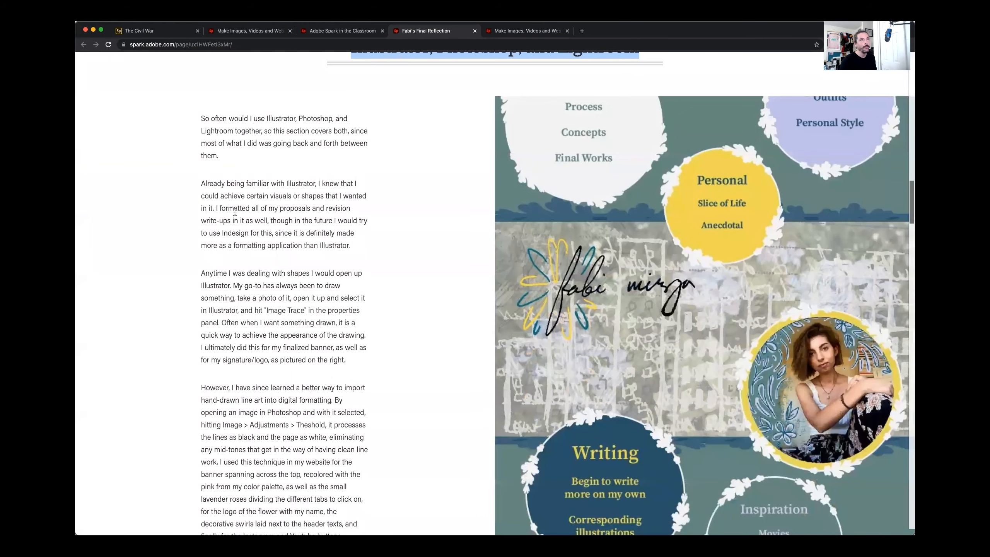
scroll(782, 335, down, 14)
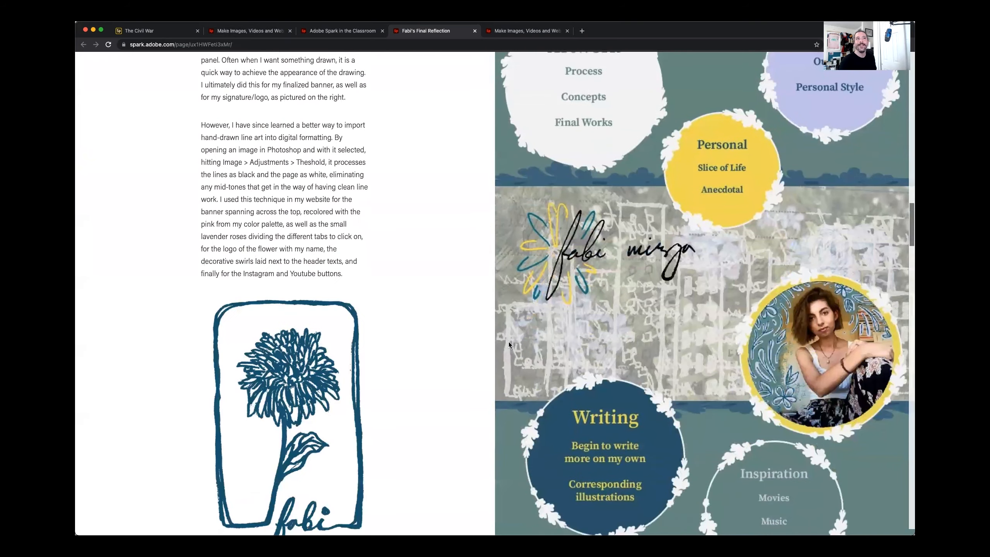
scroll(414, 283, up, 7)
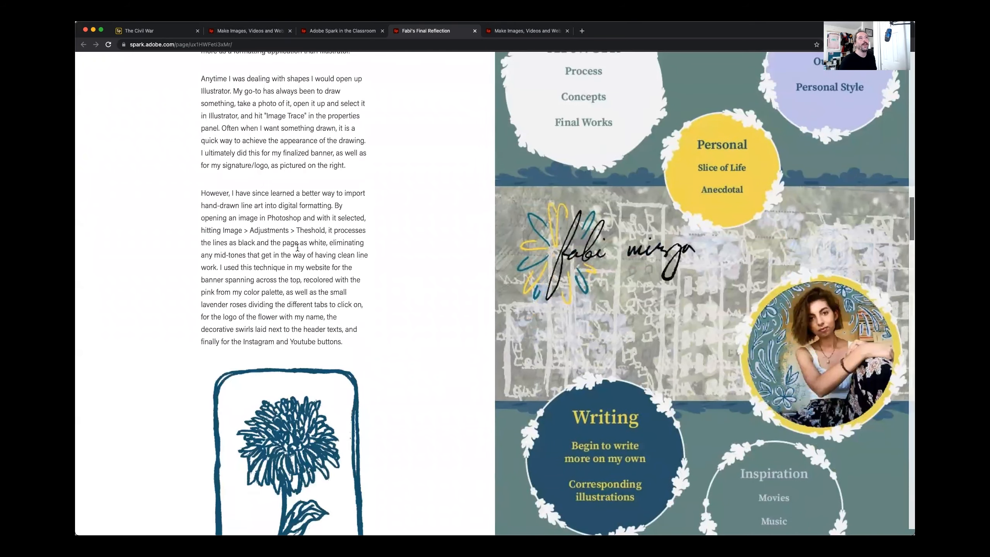
Review the line art paragraphs, the flower logo and its side note in the Final Reflection page's Illustrator and Photoshop section.
scroll(225, 215, down, 5)
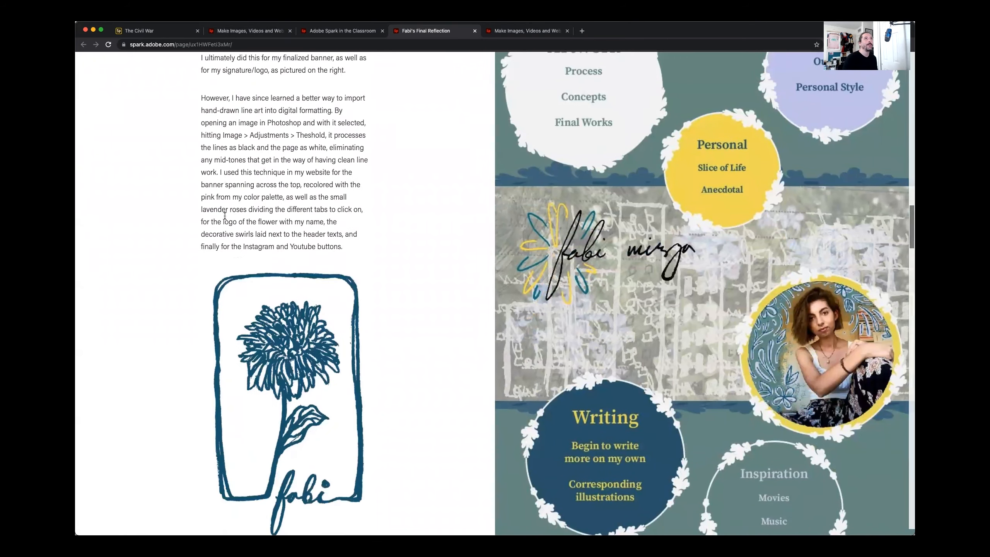
scroll(226, 215, down, 2)
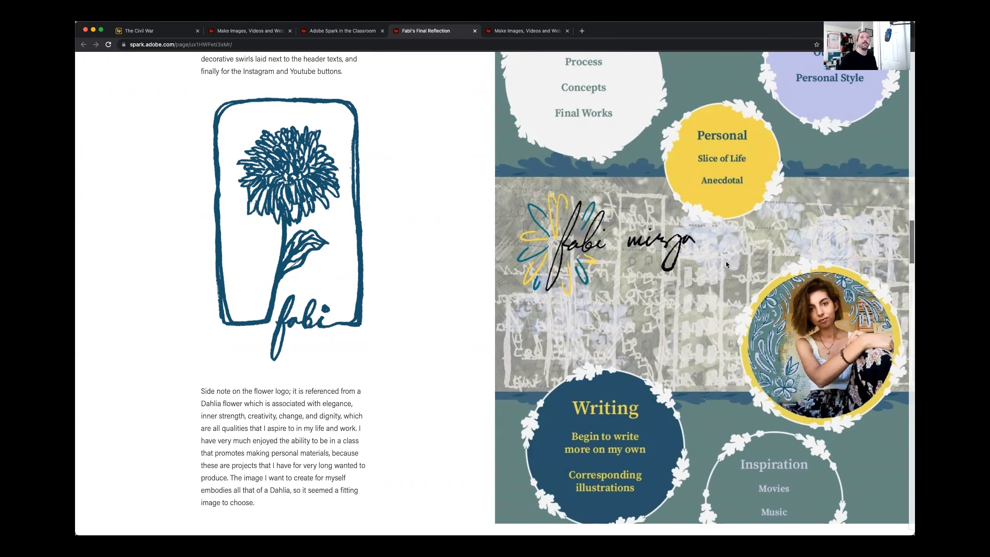
scroll(433, 265, down, 10)
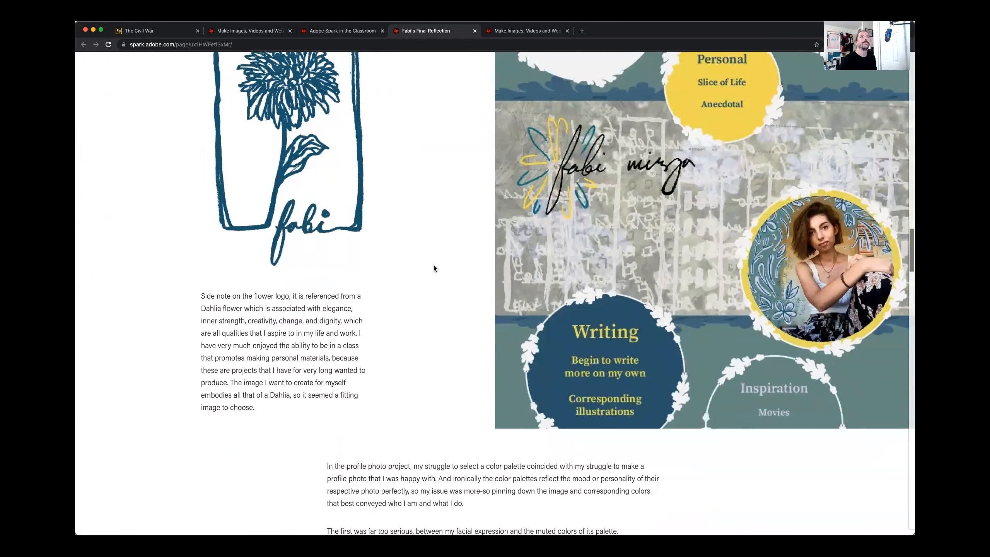
scroll(319, 277, down, 6)
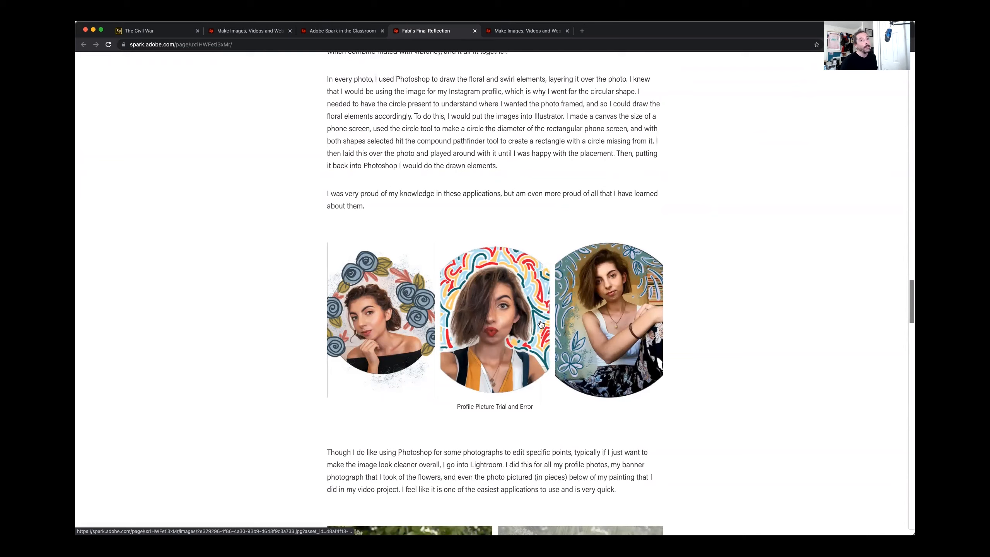
View the flower banner photo below the Lightroom paragraph at full size, browse the gallery's following images, and close the gallery.
scroll(541, 324, down, 7)
click(404, 257)
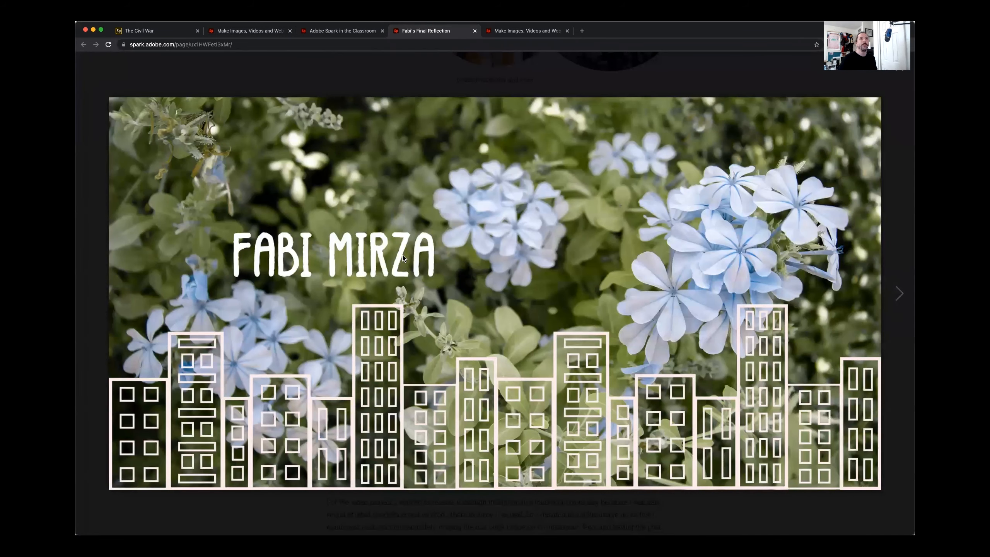
key(Right)
key(Right)
key(Right)
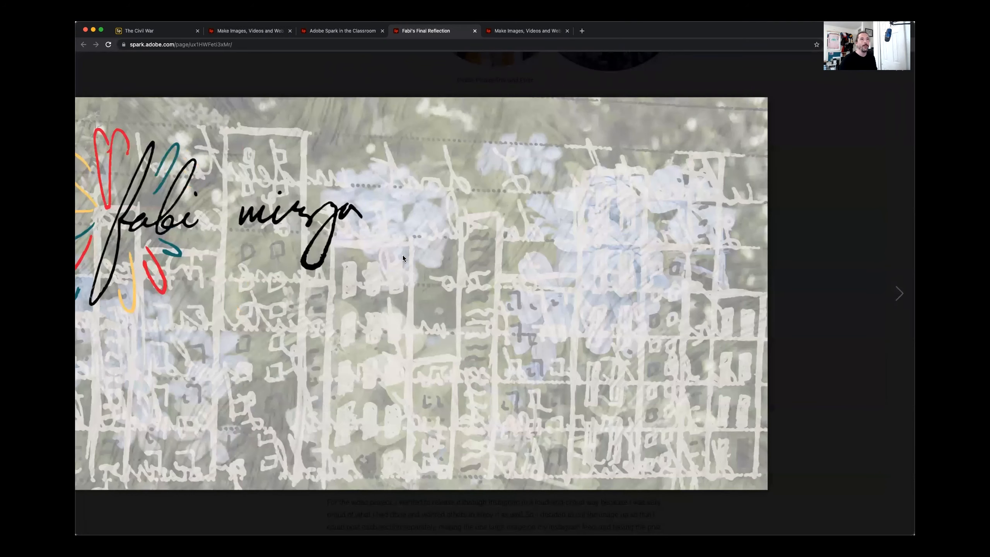
key(Escape)
Skim the Premiere Pro, Audition and Media Encoder sections of the Final Reflection page.
scroll(403, 256, down, 10)
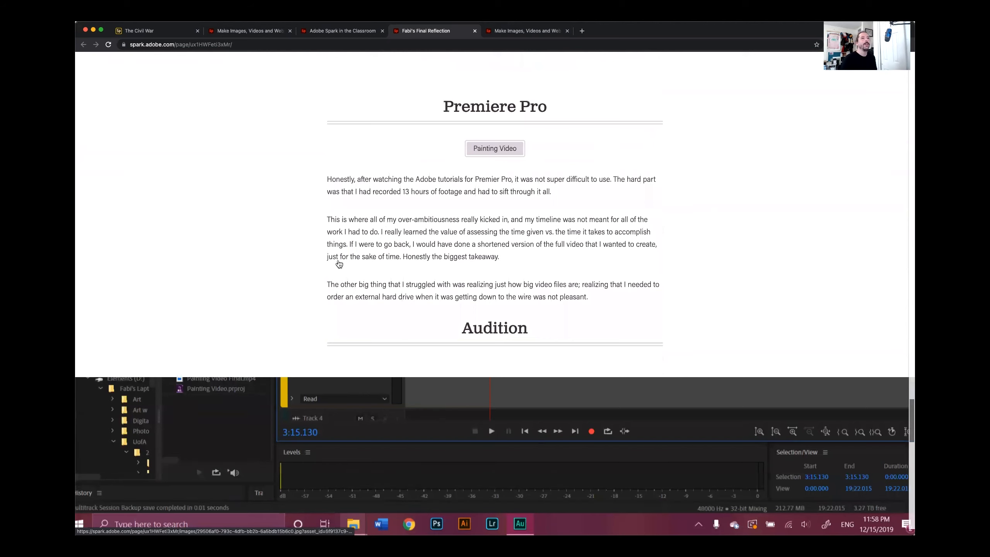
scroll(339, 265, down, 6)
scroll(338, 264, down, 3)
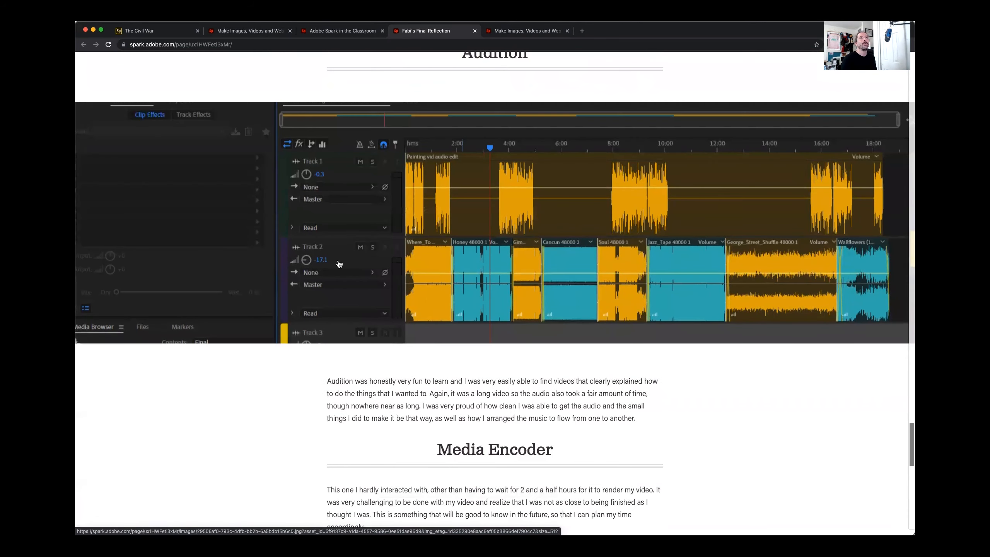
Bring up The Civil War page, move its tab to the end of the row, and view its title, Preface and Bull Run sections.
click(155, 32)
drag(155, 32, 541, 37)
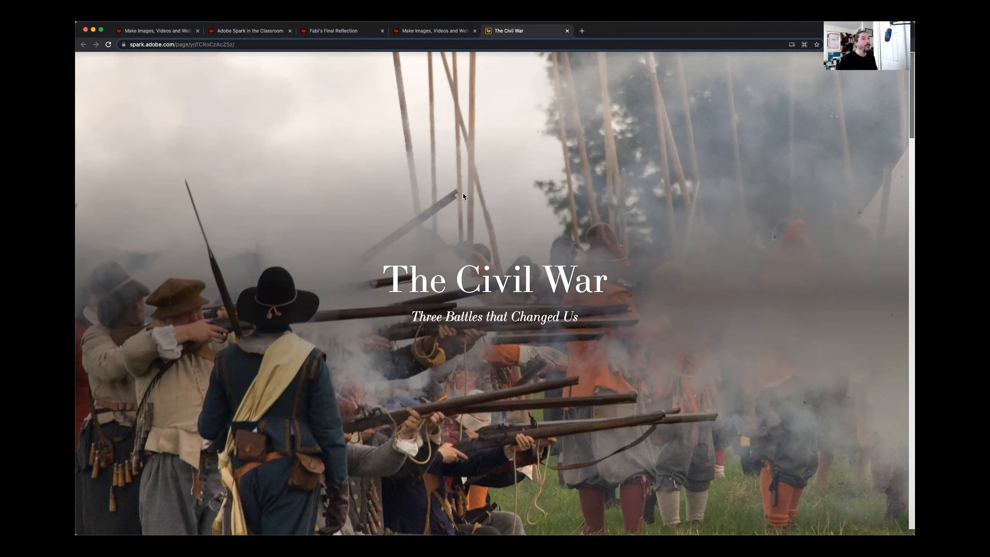
scroll(413, 255, down, 3)
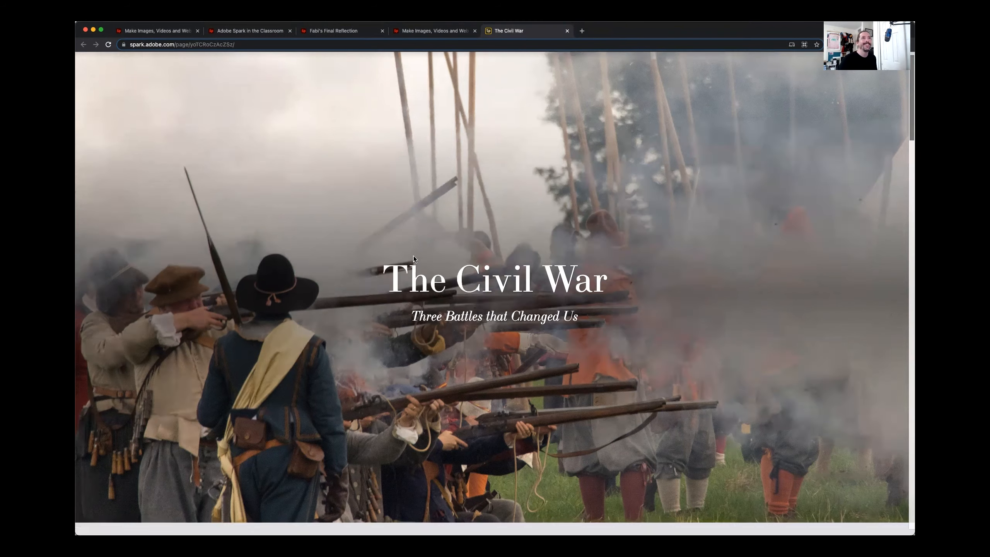
scroll(313, 250, down, 3)
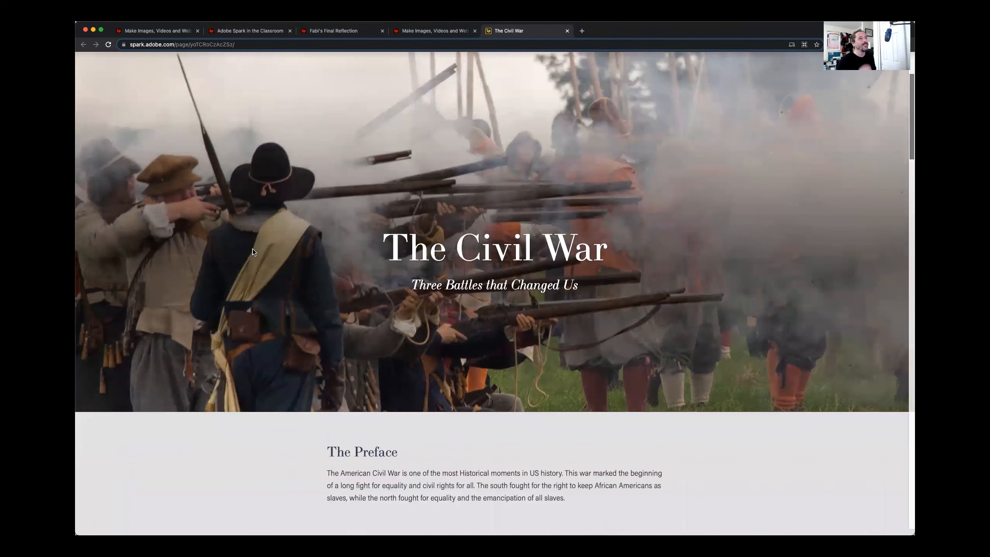
scroll(253, 248, down, 5)
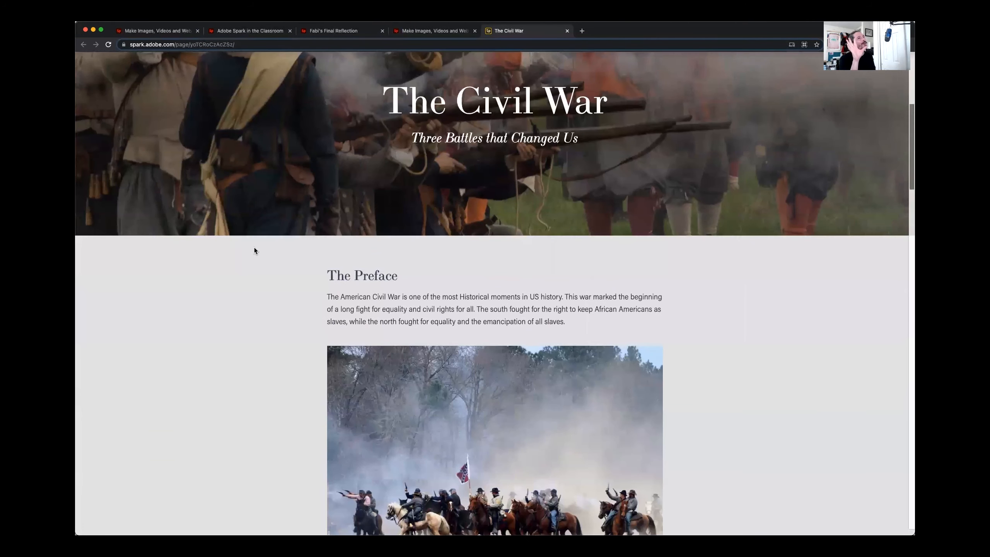
scroll(254, 248, down, 1)
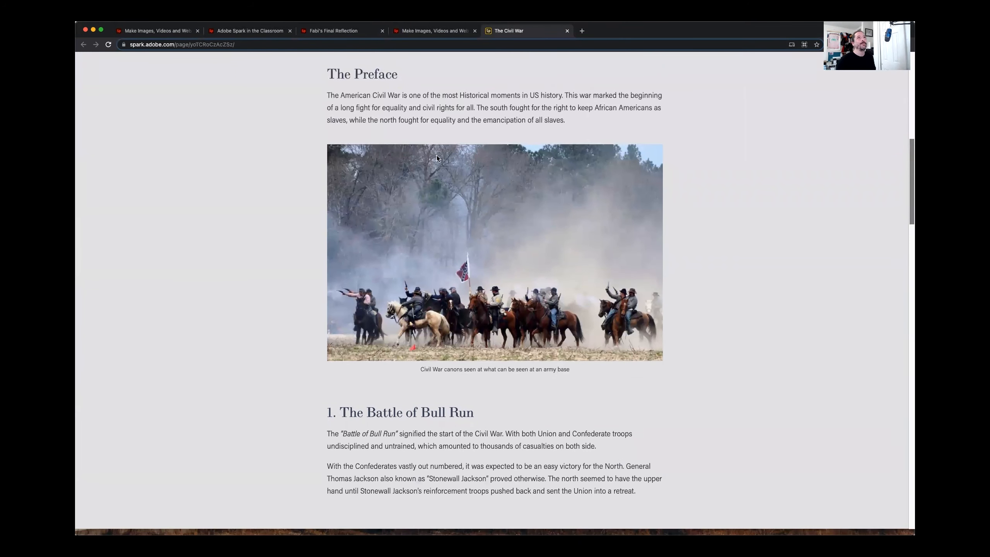
scroll(466, 277, down, 6)
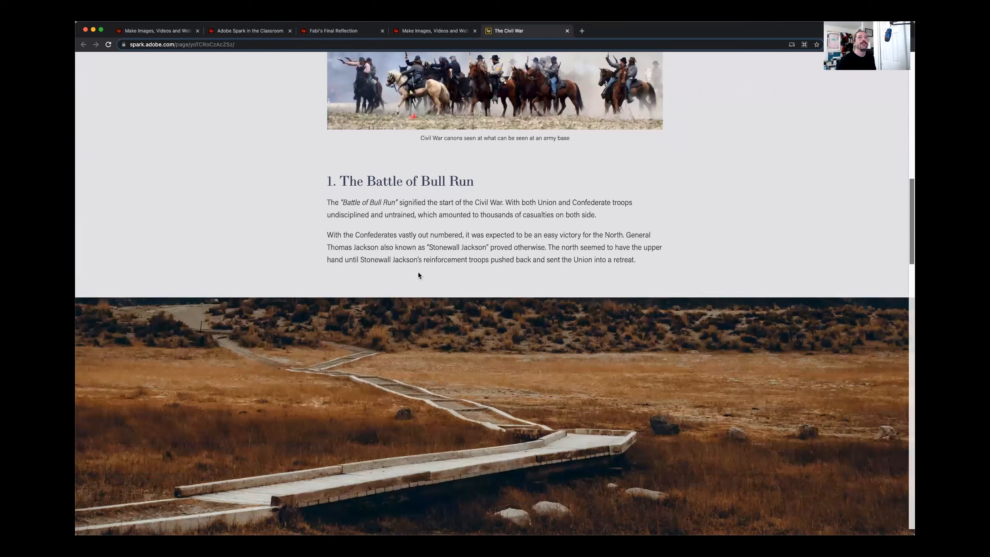
Examine the full-width mountain photo and the Battle of Glorieta Pass section with its map on The Civil War page.
scroll(418, 275, down, 5)
scroll(418, 272, down, 2)
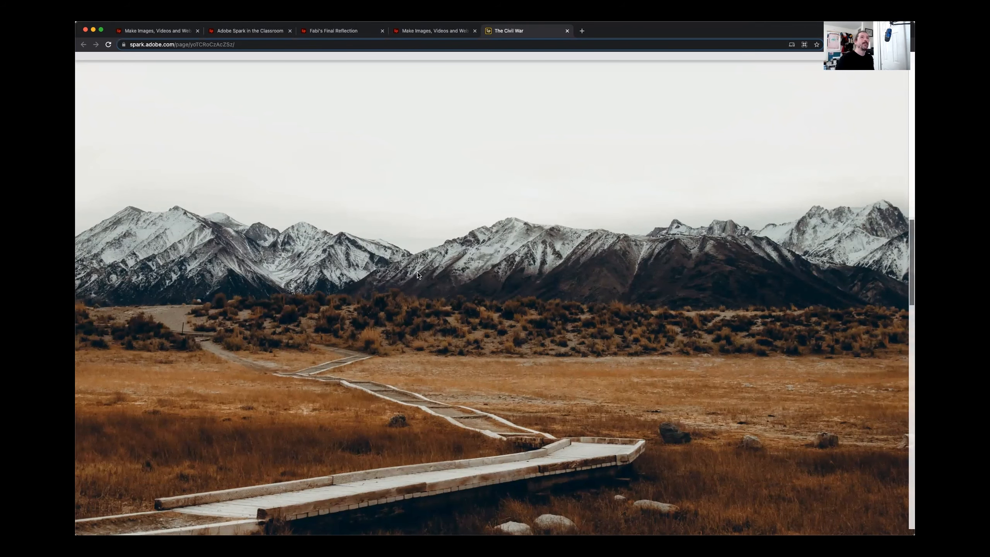
scroll(432, 313, down, 1)
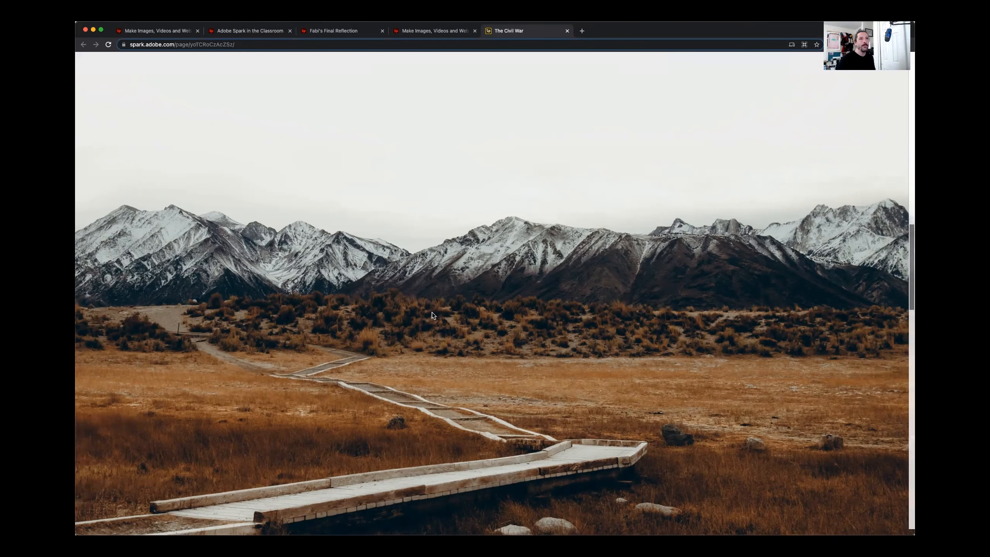
scroll(432, 313, down, 2)
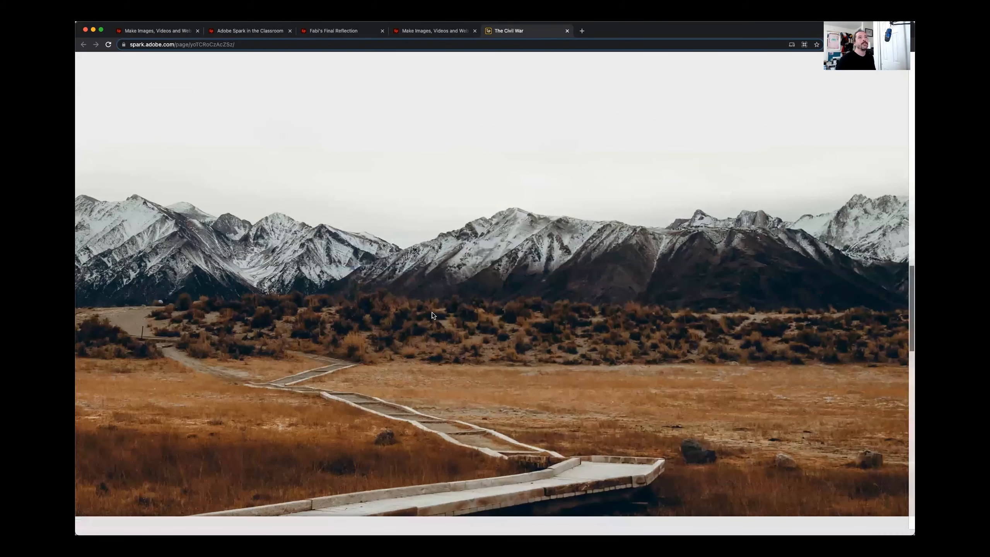
scroll(431, 313, down, 3)
scroll(432, 316, down, 5)
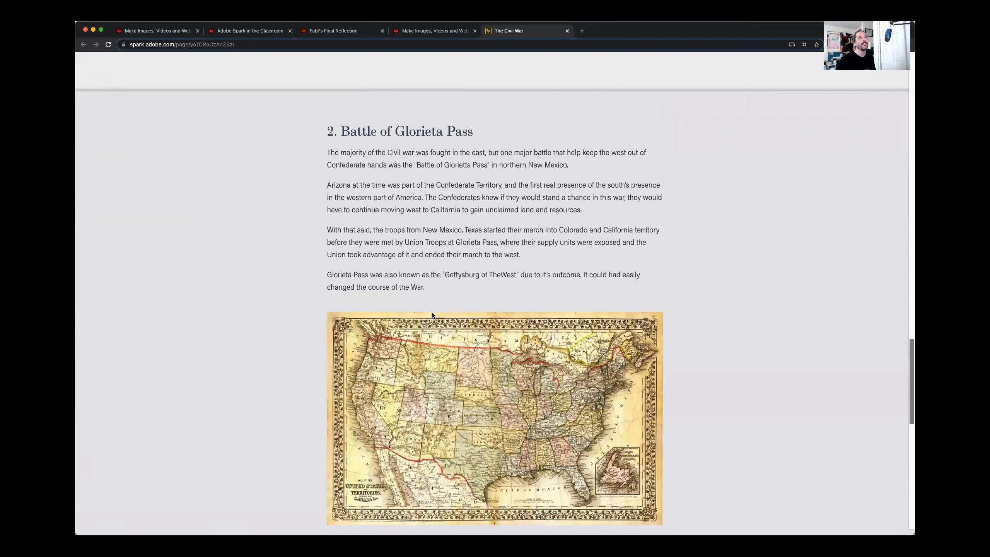
scroll(432, 313, down, 1)
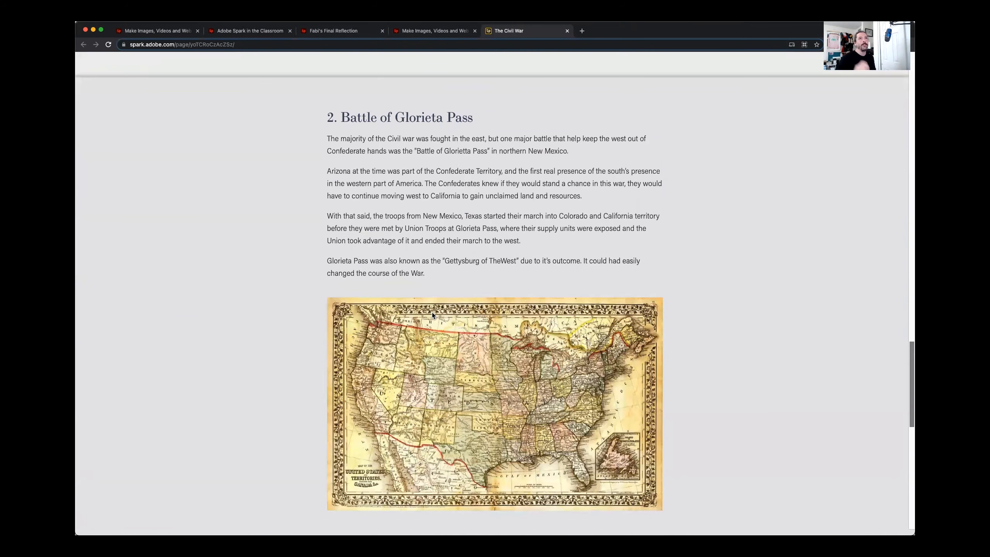
scroll(432, 313, down, 2)
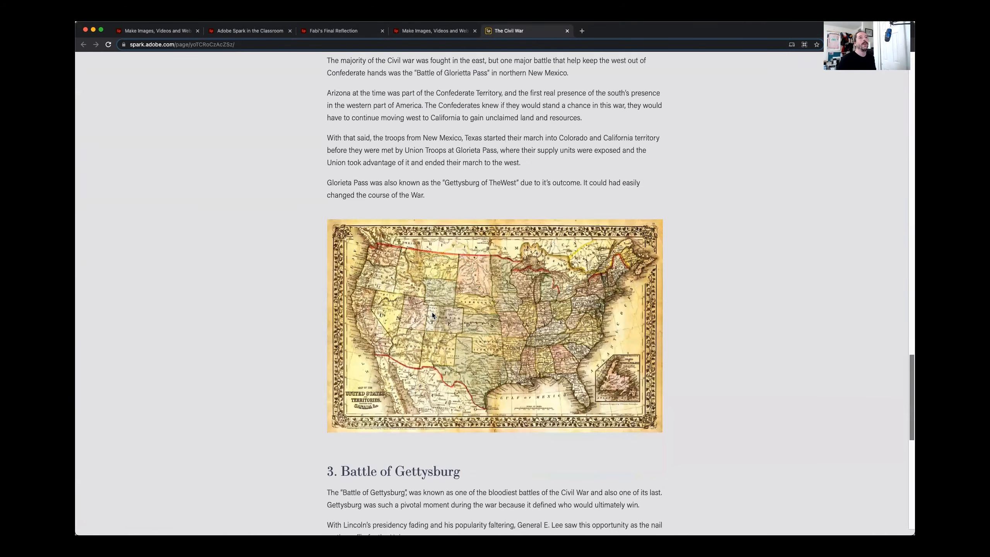
Return to the full-width mountain photo between the Bull Run and Glorieta Pass sections to review its scroll effect.
scroll(432, 313, up, 5)
scroll(434, 314, up, 8)
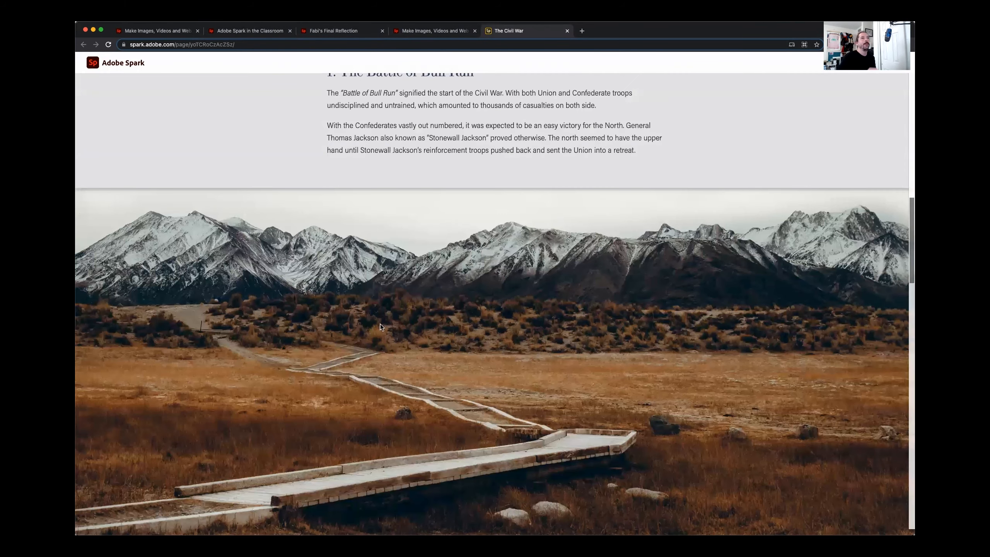
scroll(208, 241, down, 4)
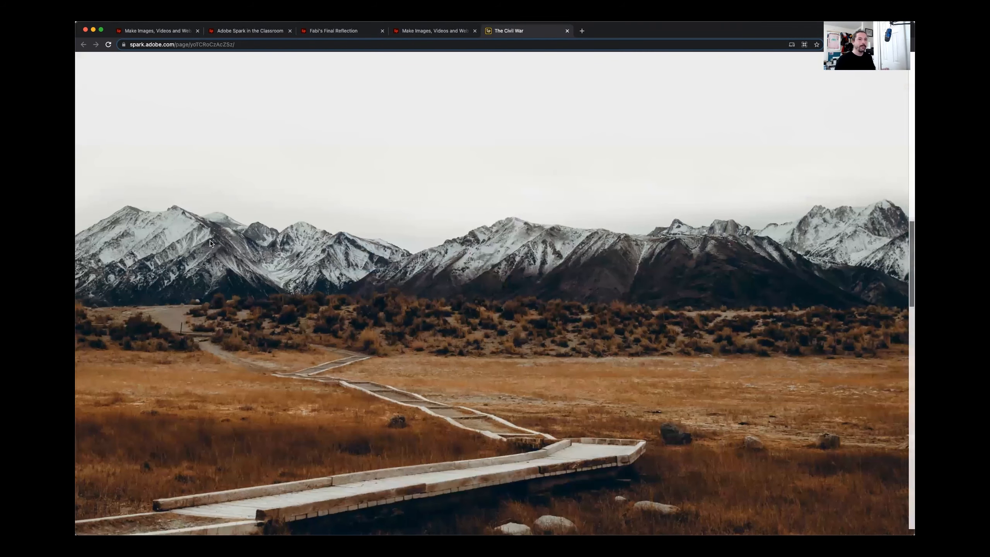
Publish the Pink All About Me post and copy its share link.
click(424, 29)
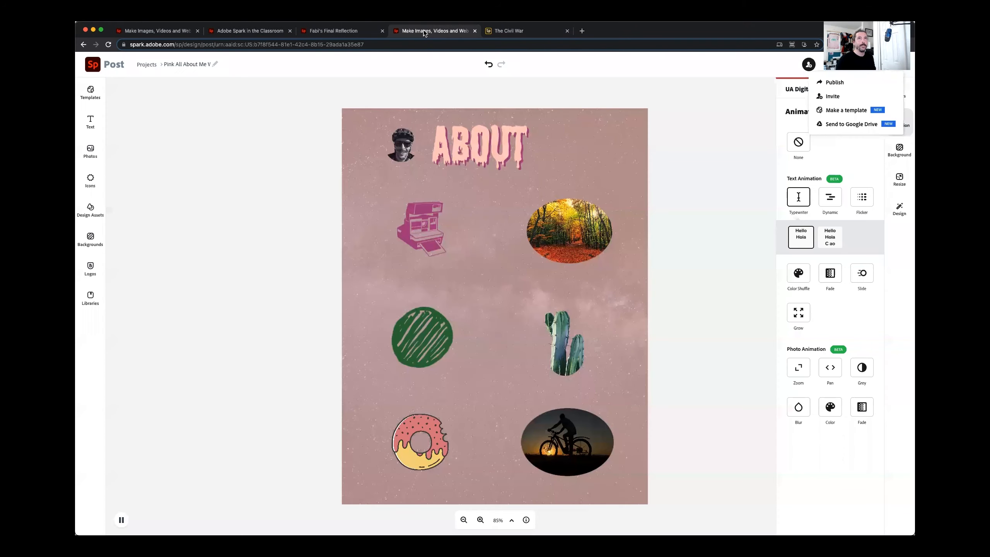
click(835, 84)
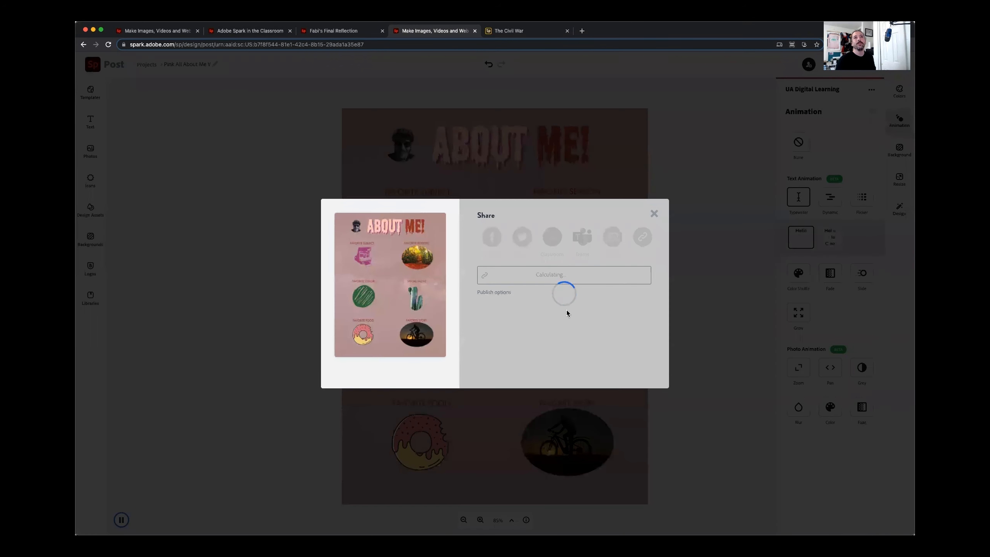
click(651, 245)
key(super+c)
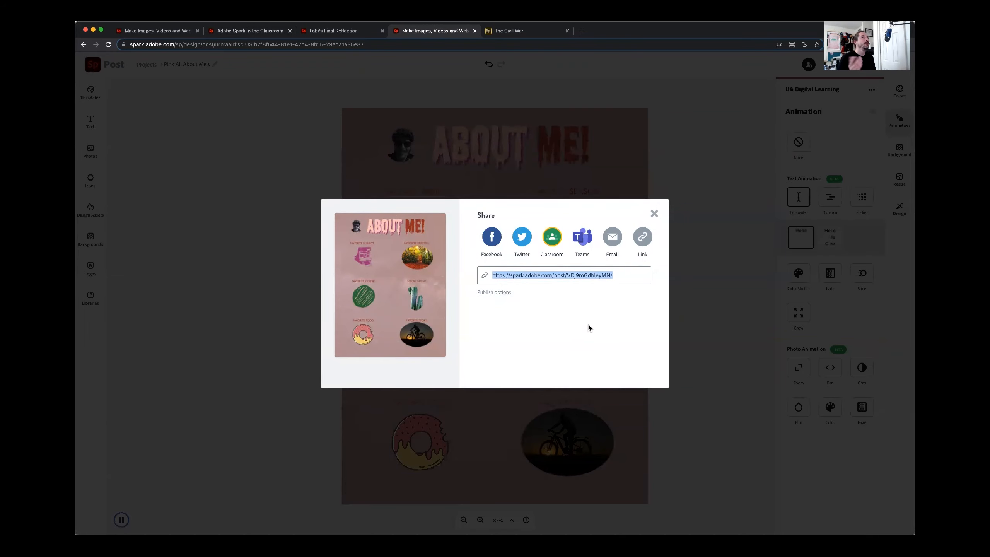
Check the published About Me post through its copied link in a new tab, close that tab, and update the post's share link.
key(super+t)
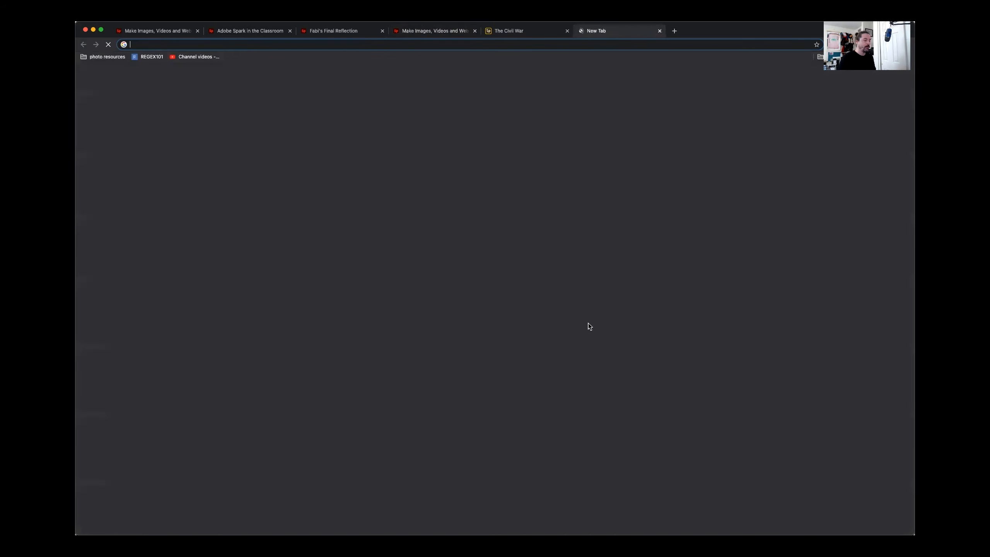
key(super+v)
key(Return)
scroll(514, 271, down, 2)
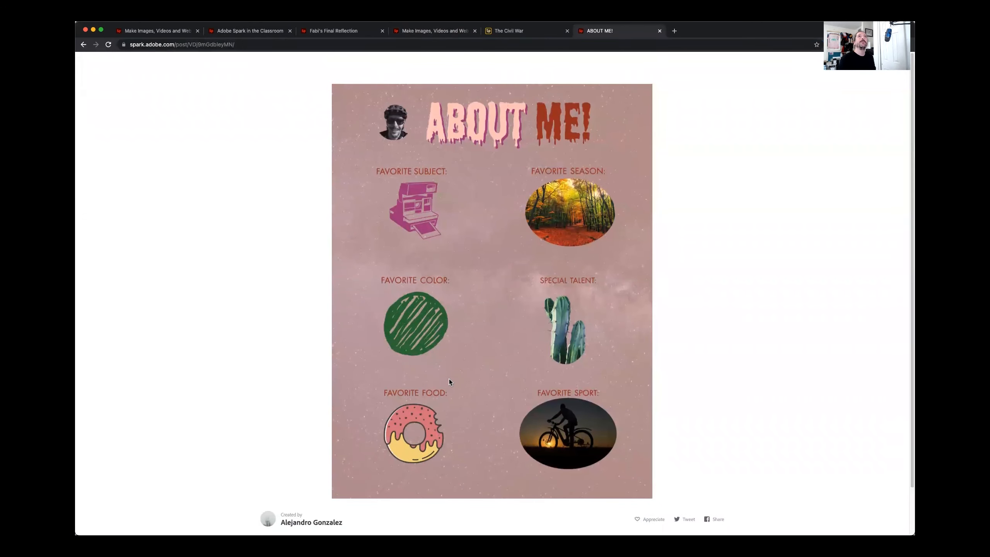
key(super+w)
click(645, 238)
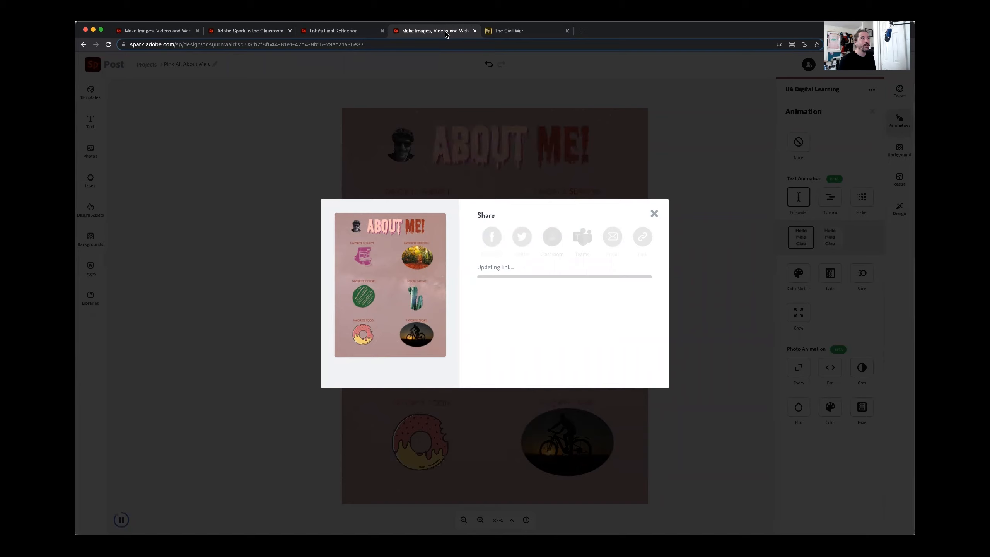
Open spark.adobe.com in a new tab and create a new web page project.
click(582, 32)
text(spark.adobe.com)
key(Return)
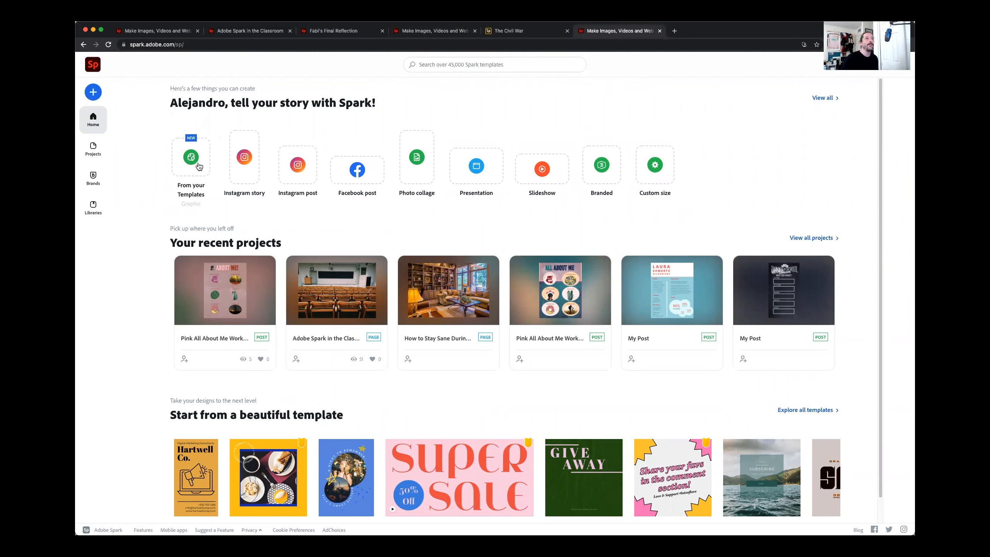
click(92, 92)
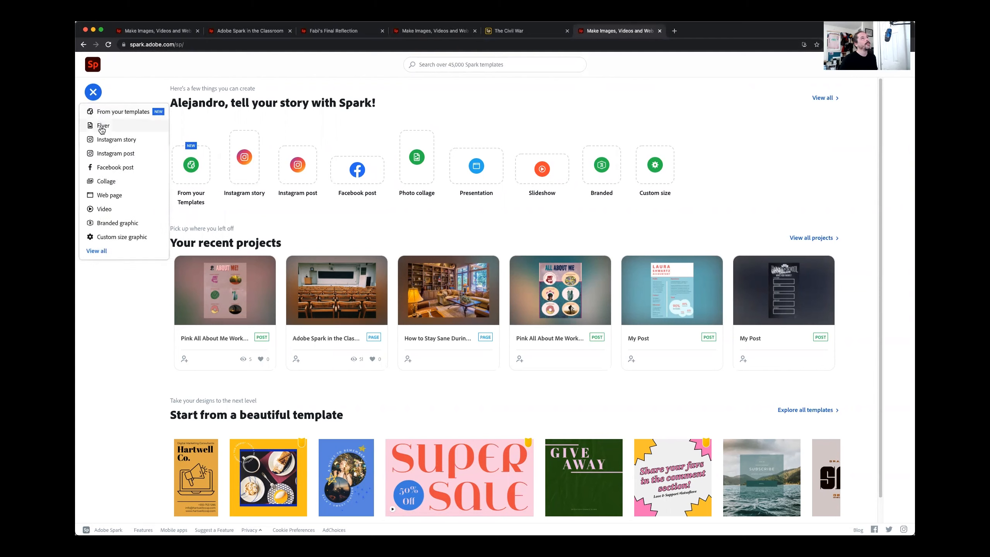
click(99, 199)
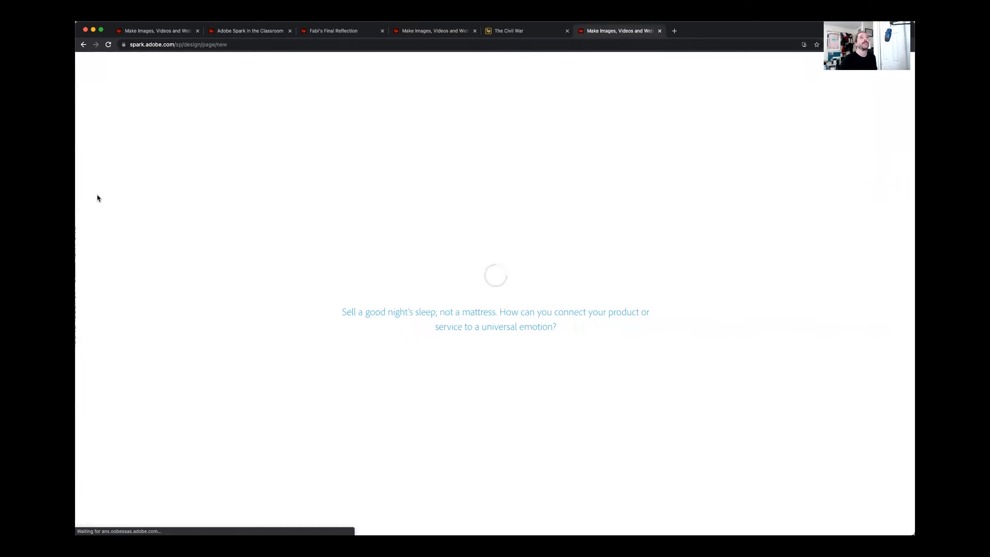
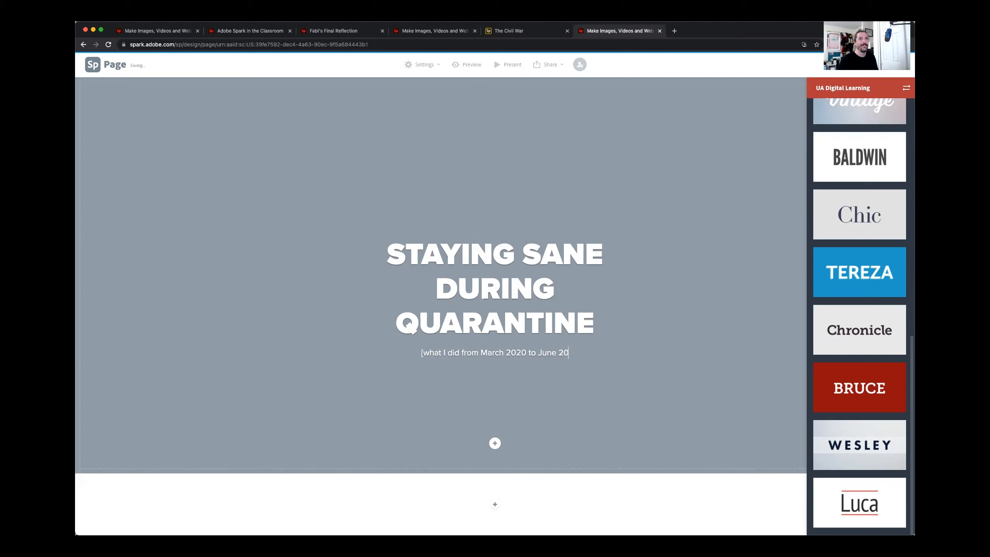
Complete the page subtitle as "[what I did from March 2020 to June 2021]" and open the project settings.
text(])
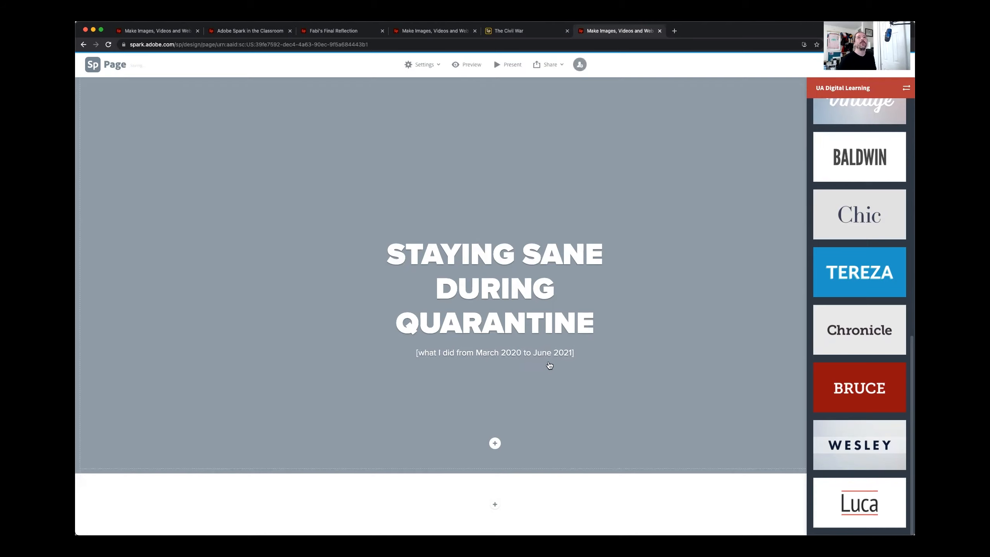
click(637, 405)
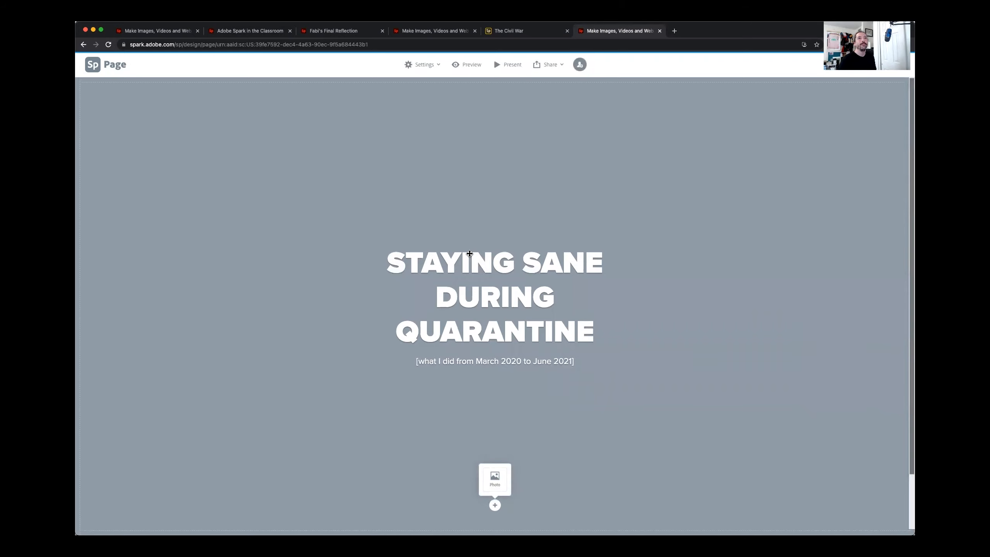
click(415, 65)
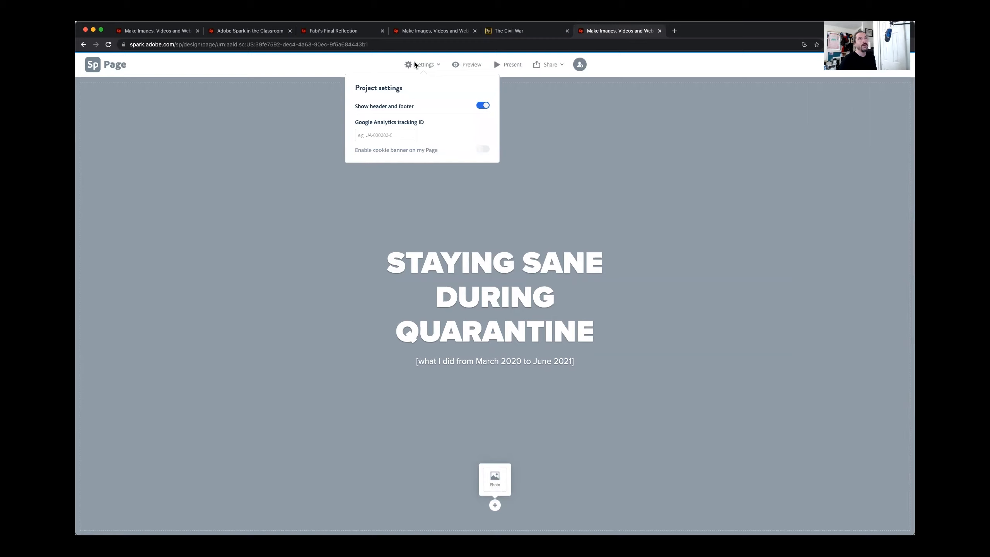
Close the project settings and set the title background to the free "couch" search photo of a red armchair on a street.
click(416, 66)
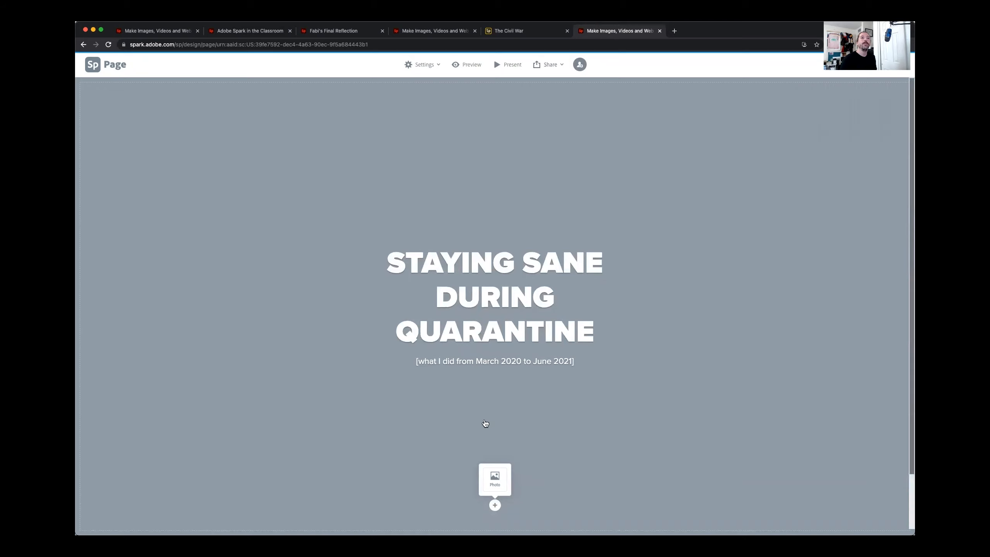
click(489, 477)
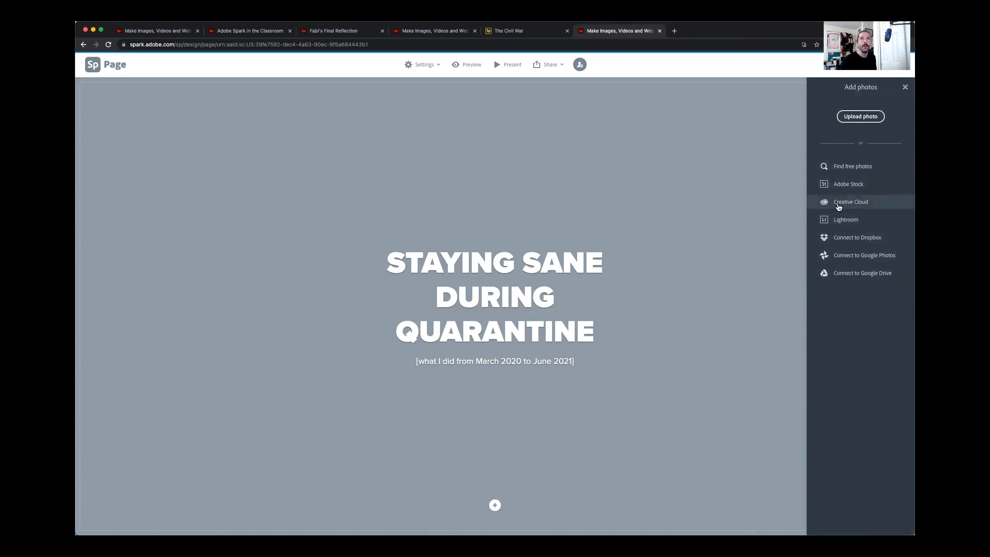
click(847, 168)
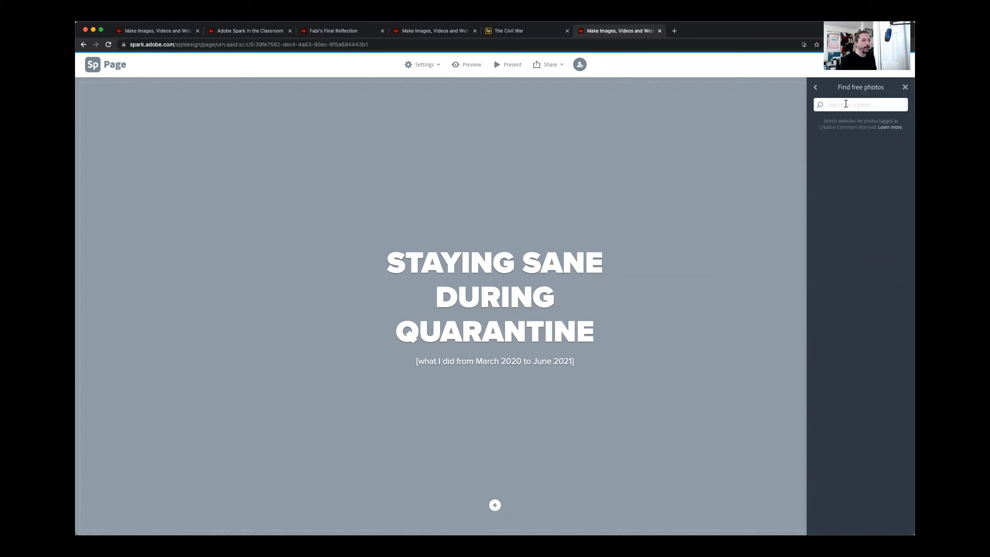
text(couch)
key(Return)
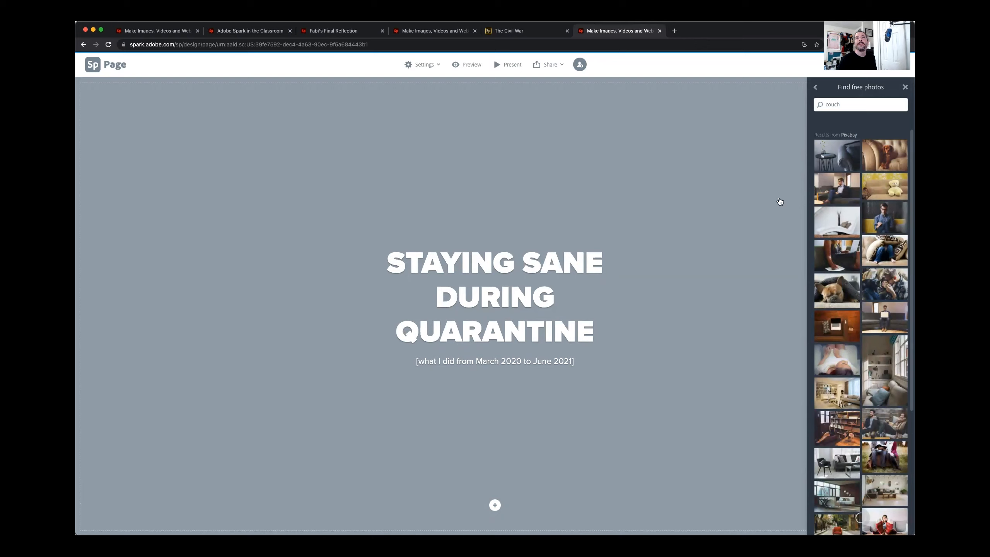
scroll(848, 293, down, 1)
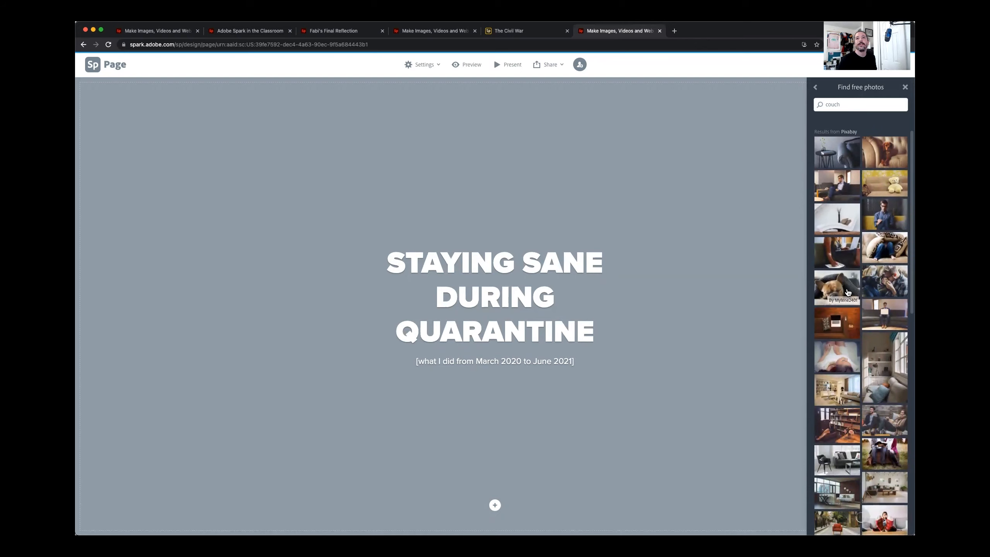
scroll(848, 292, down, 2)
scroll(848, 293, down, 3)
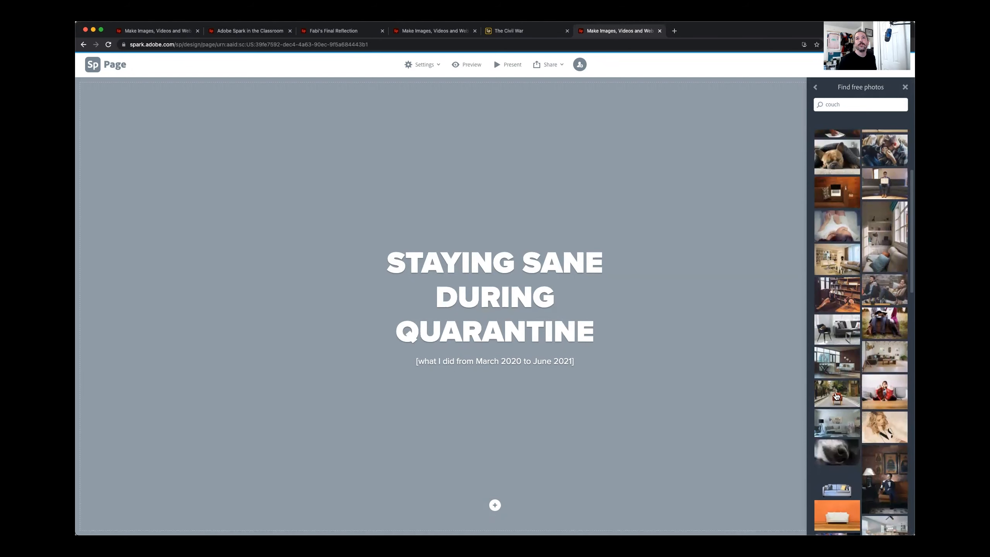
click(837, 397)
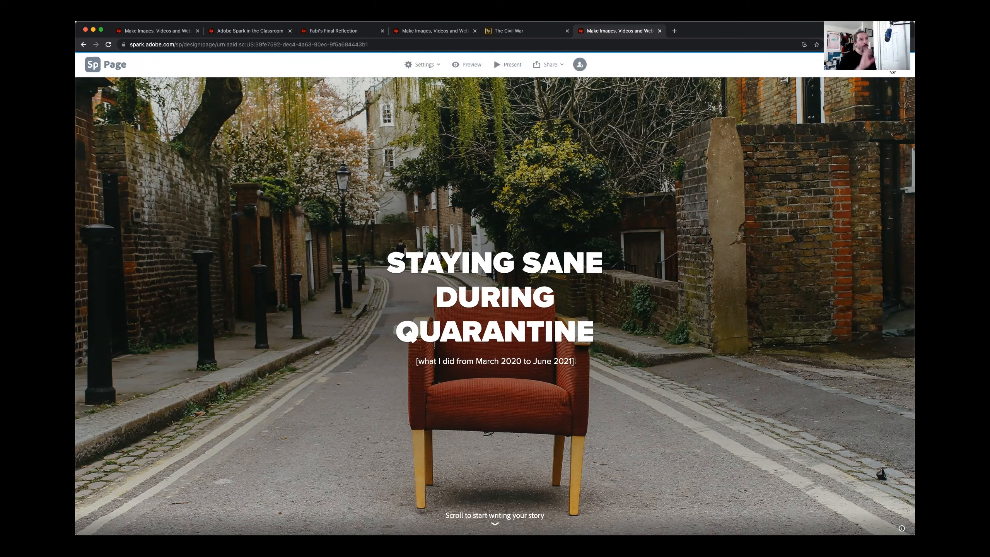
Try the Bruce, Baldwin, Tereza, Dark and Medium themes on the page, and apply the Nightcap theme.
click(892, 70)
click(862, 384)
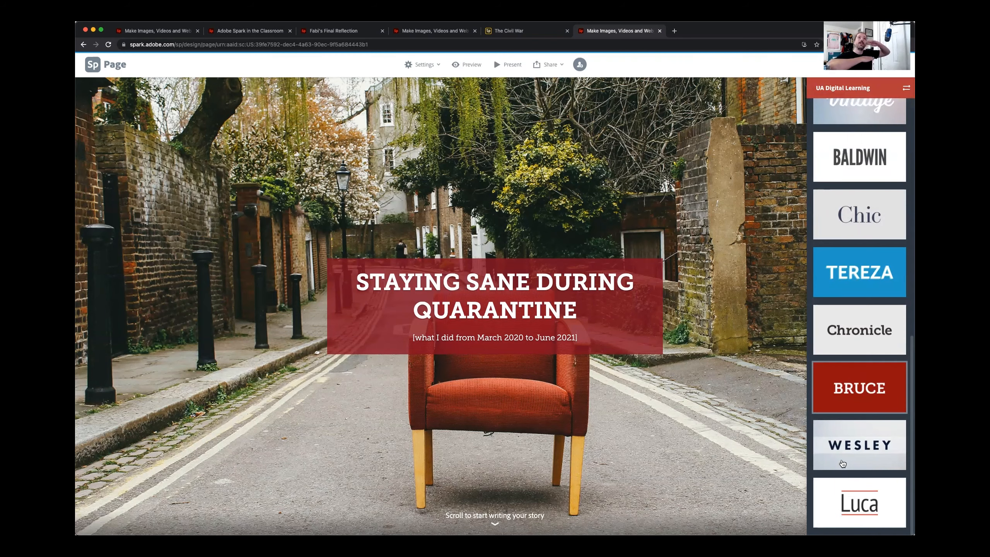
click(830, 154)
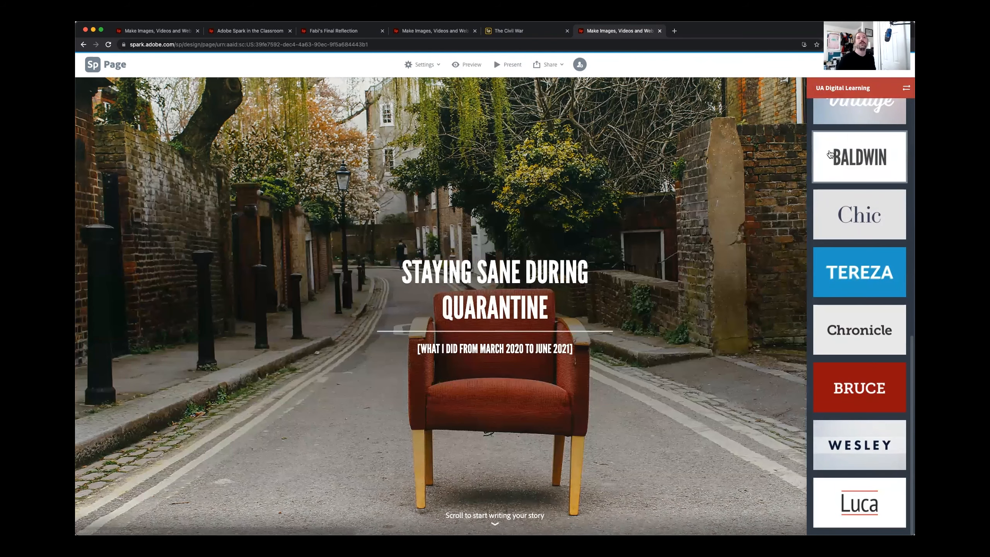
click(852, 283)
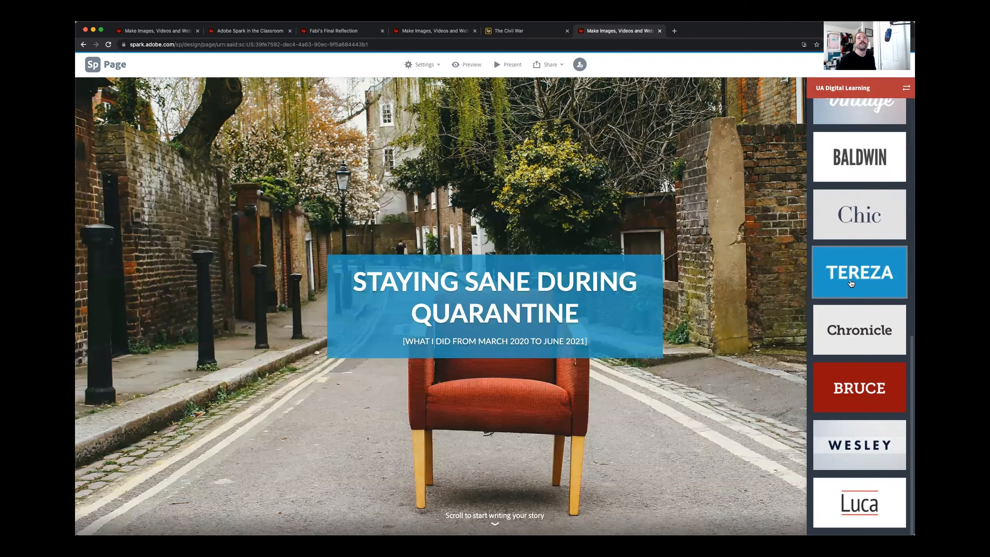
scroll(854, 208, up, 10)
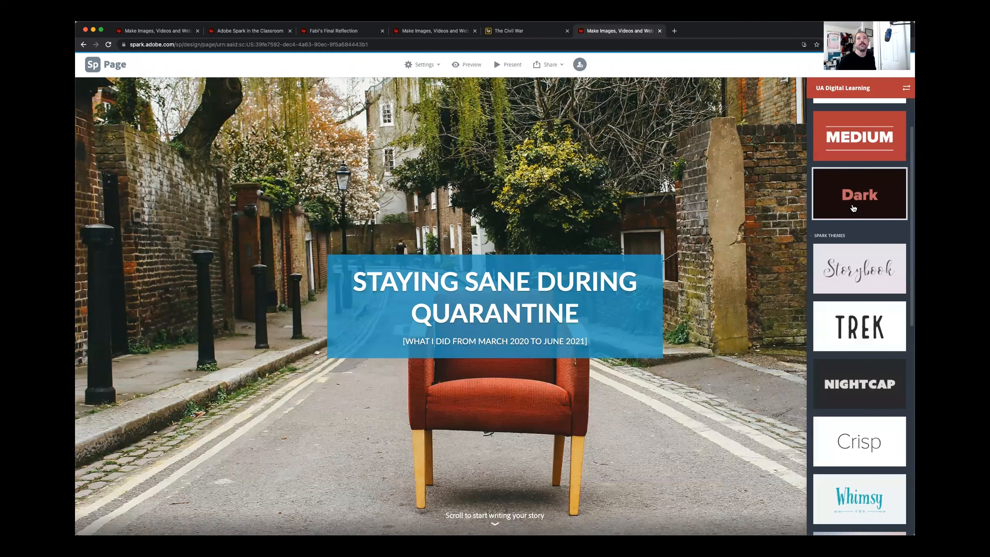
click(854, 208)
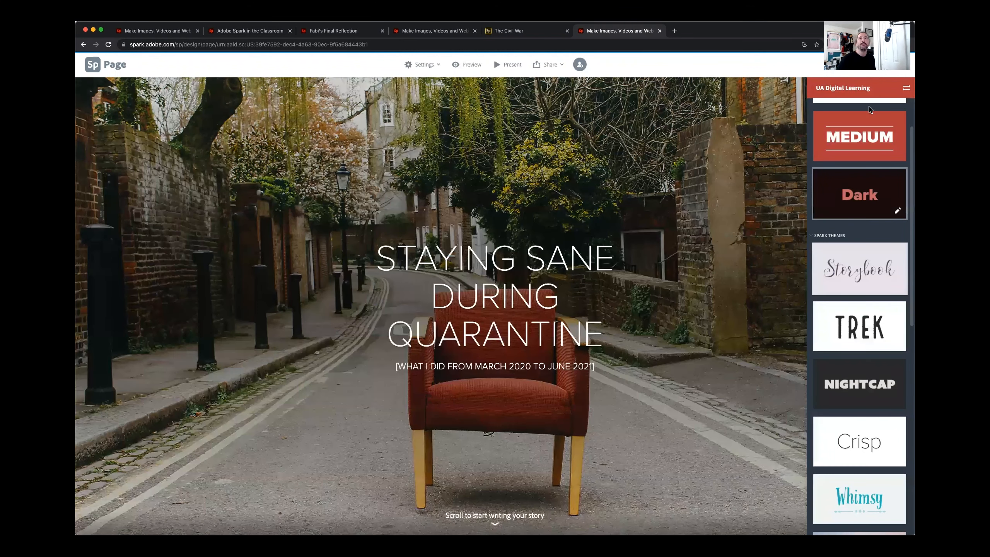
scroll(832, 158, up, 2)
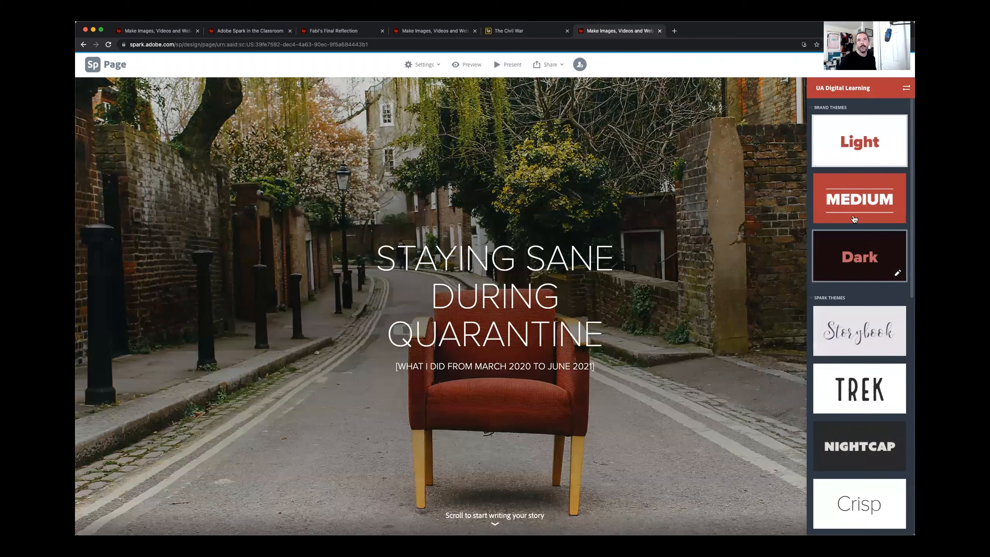
click(854, 219)
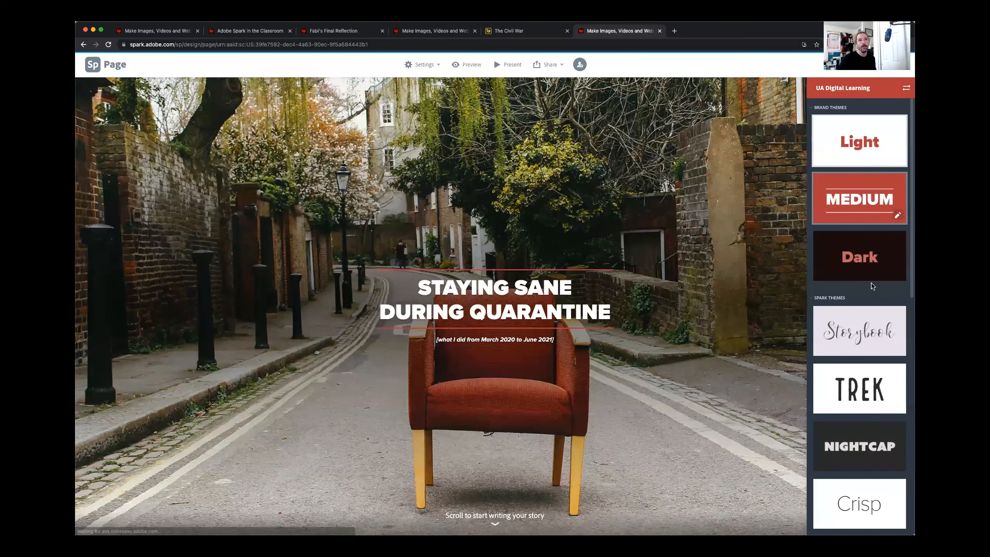
click(868, 329)
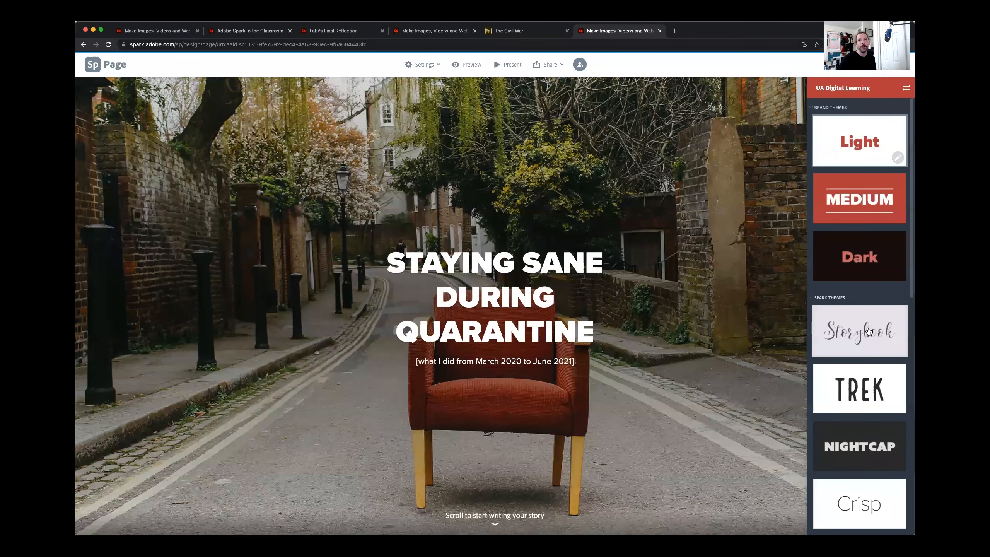
click(868, 444)
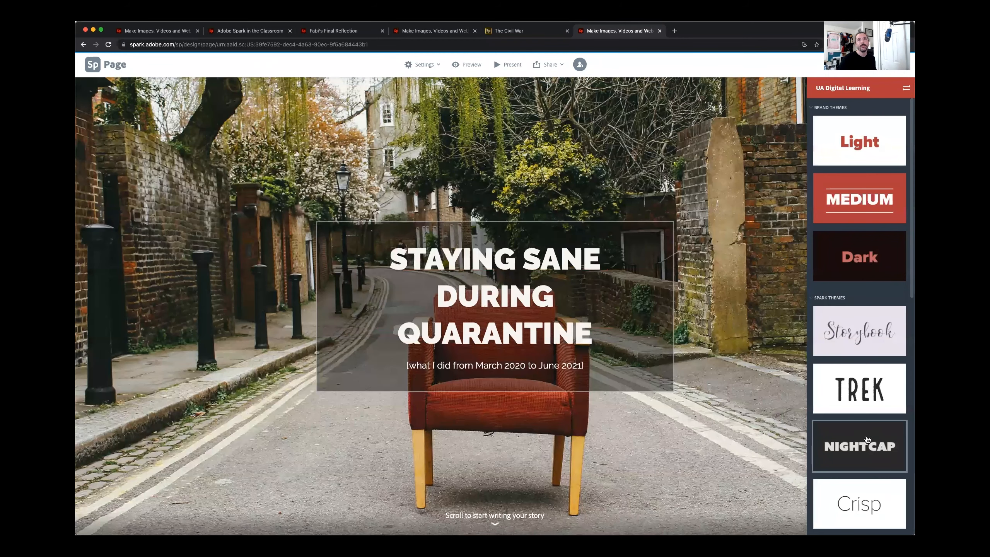
scroll(868, 440, down, 3)
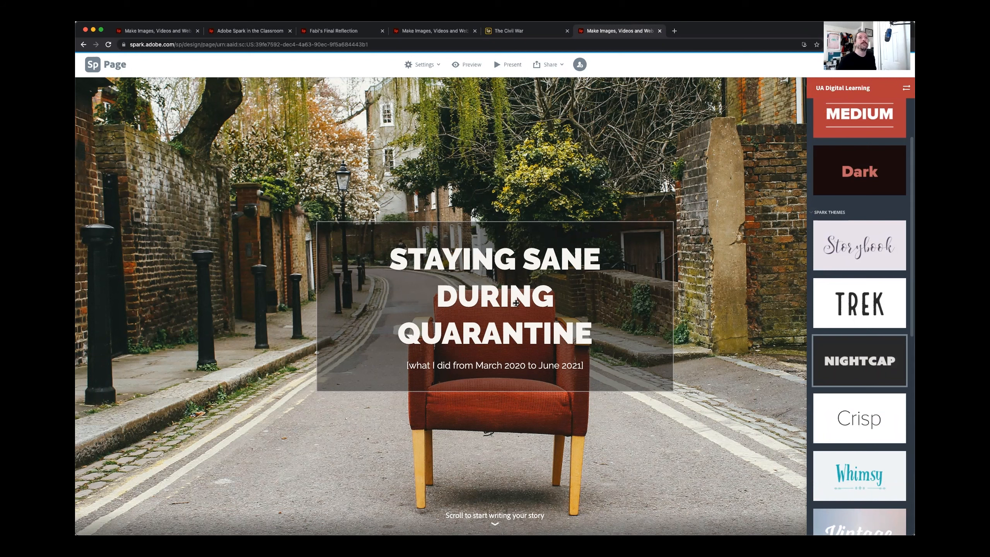
Add a text section below the title reading "Here are my favorite ways I stayed engaged and entertained:".
scroll(519, 309, down, 3)
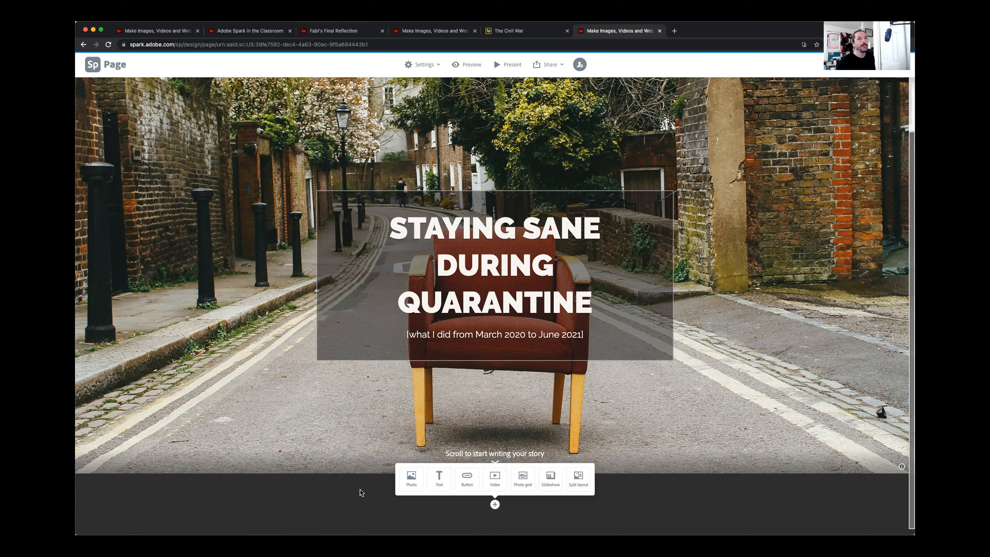
click(439, 479)
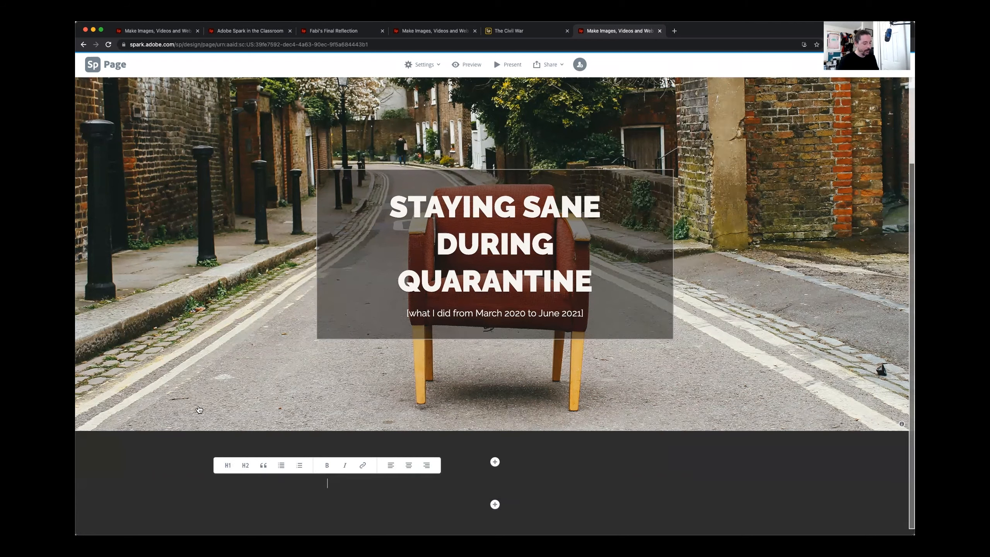
text(Q)
key(BackSpace)
text(HJe)
key(BackSpace)
key(BackSpace)
text(ere are my favouruit)
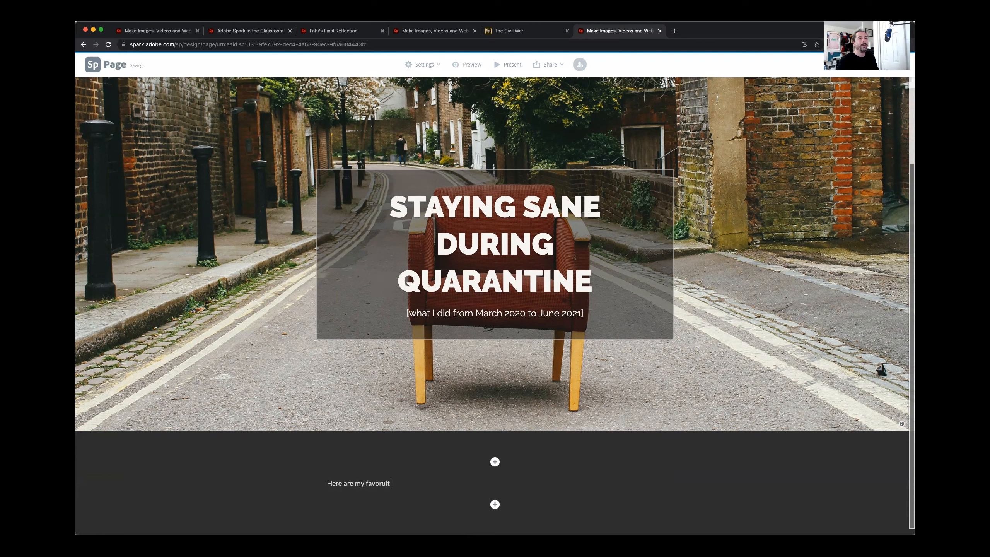
text(te ways I stayed e)
key(BackSpace)
text(engaged and entertained:)
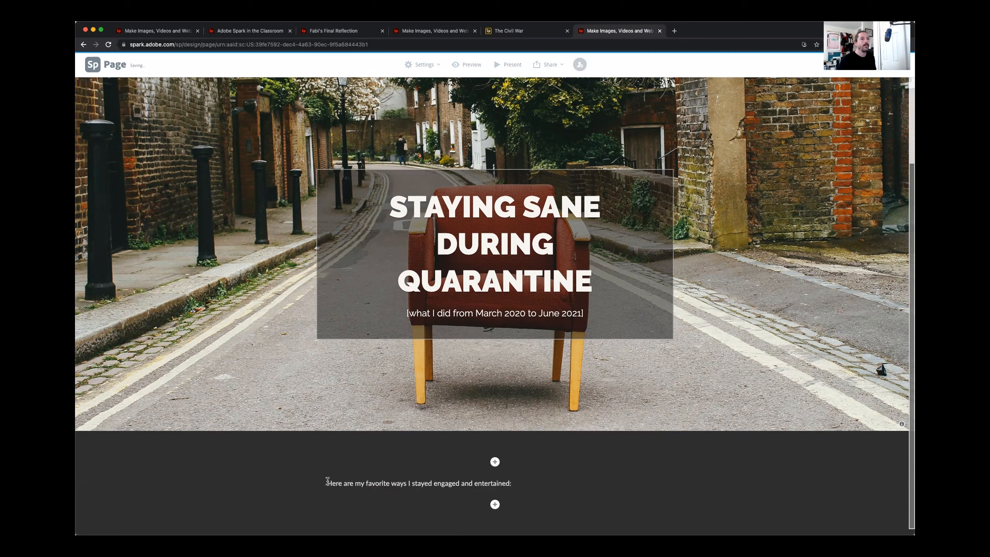
Try the H1, H2, quote, bulleted list and numbered list formats on the intro sentence.
drag(327, 481, 586, 482)
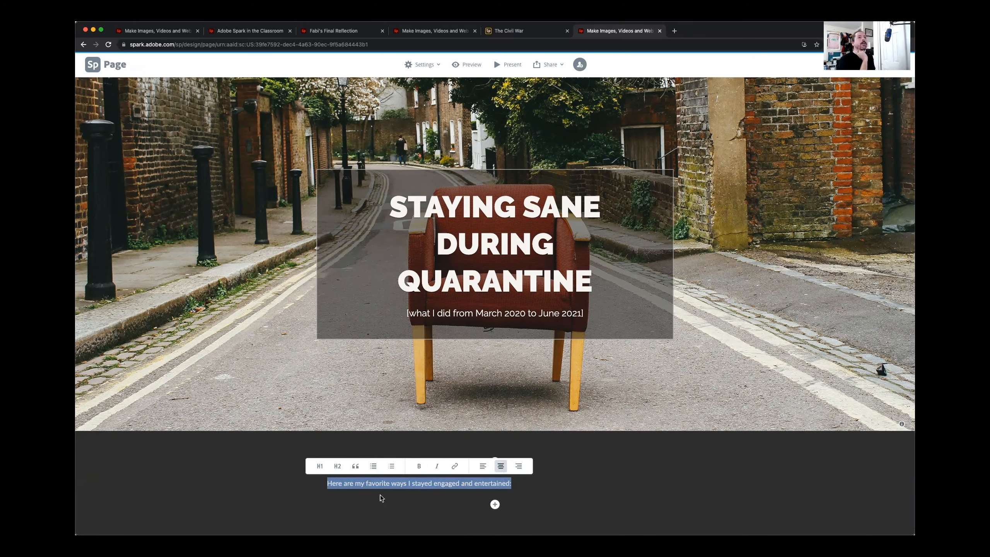
click(316, 467)
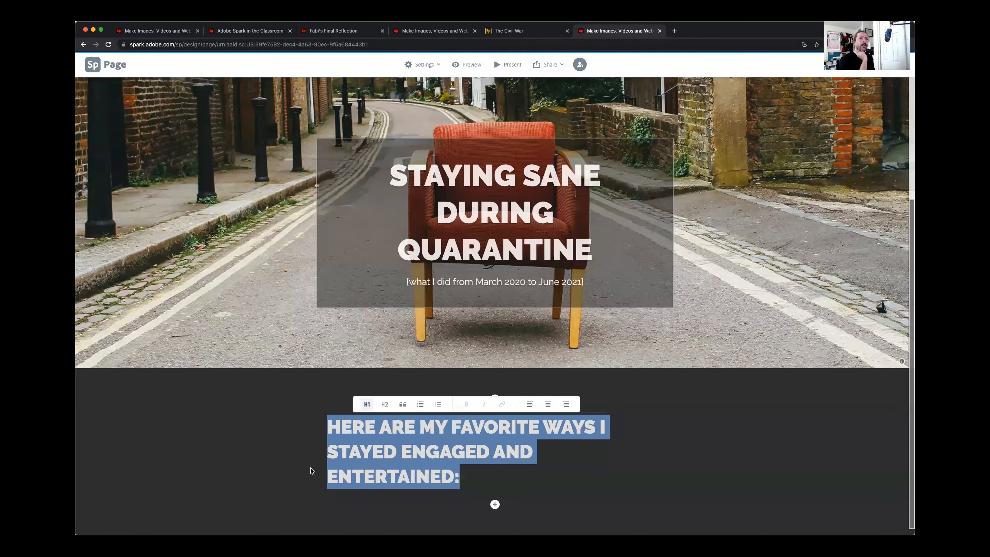
click(385, 406)
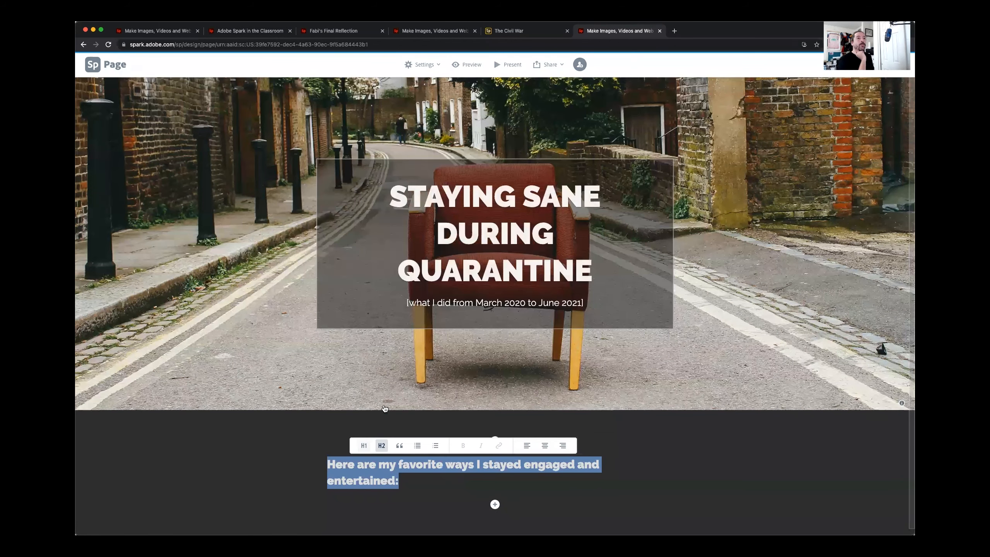
click(399, 449)
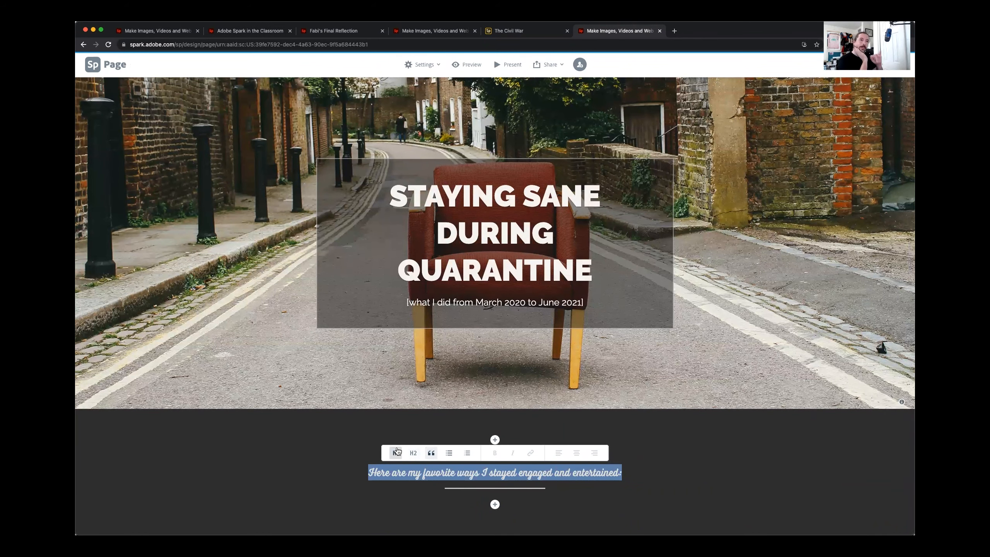
click(448, 454)
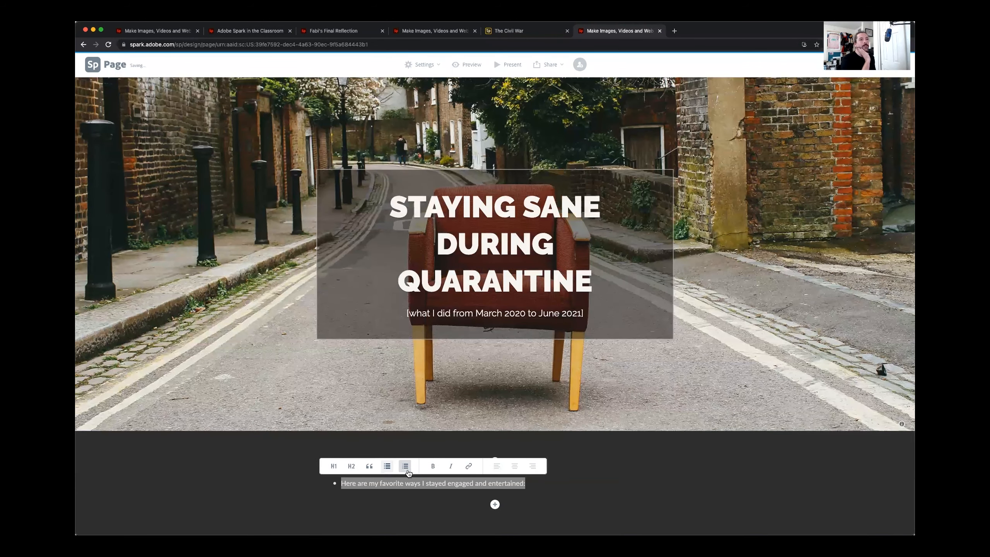
click(406, 467)
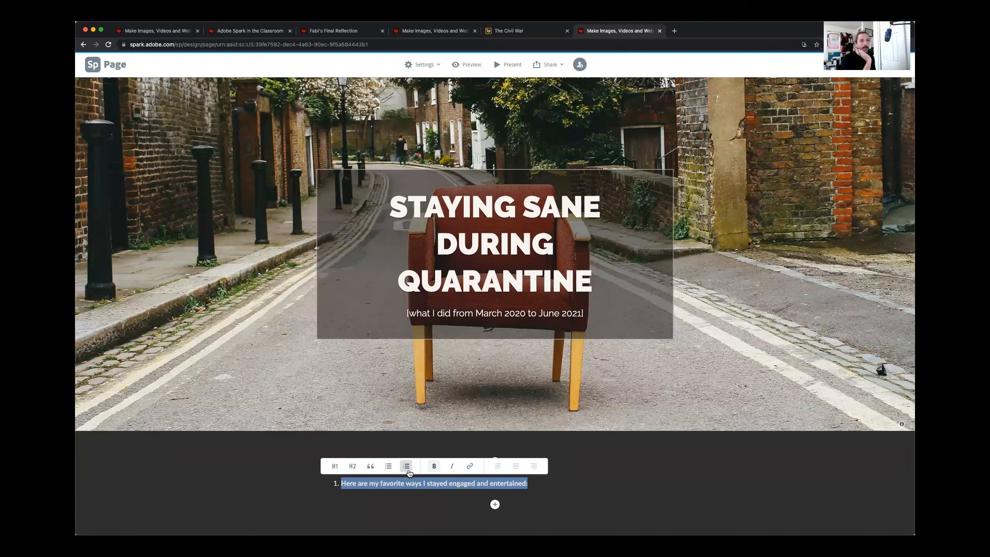
click(333, 466)
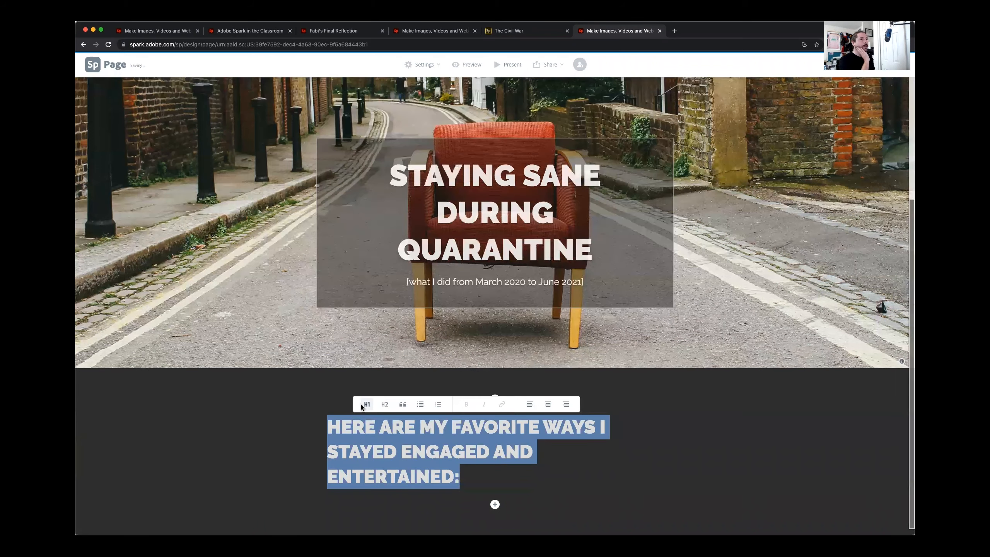
click(362, 406)
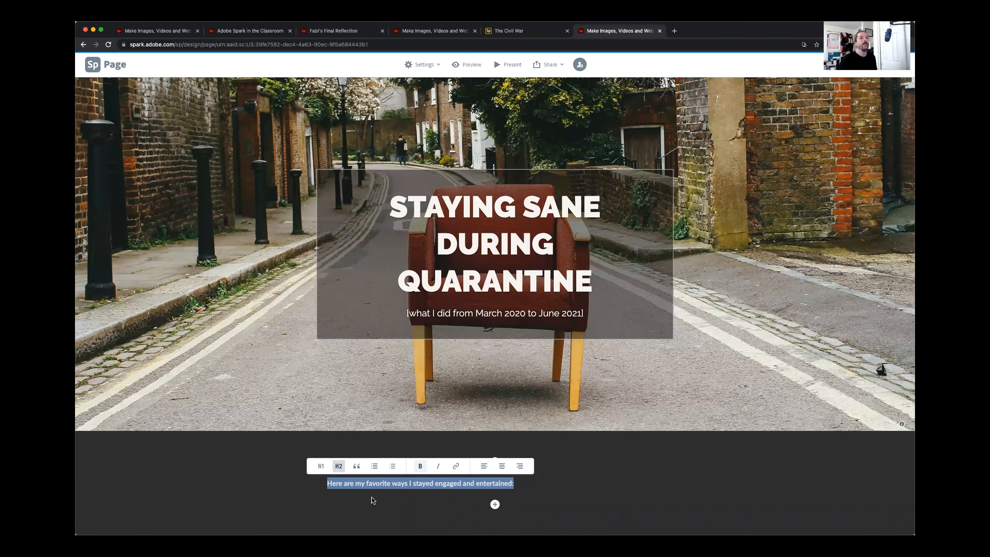
Remove the colon from the intro sentence and format it as a centered H1 heading.
click(382, 482)
drag(400, 482, 297, 448)
click(363, 446)
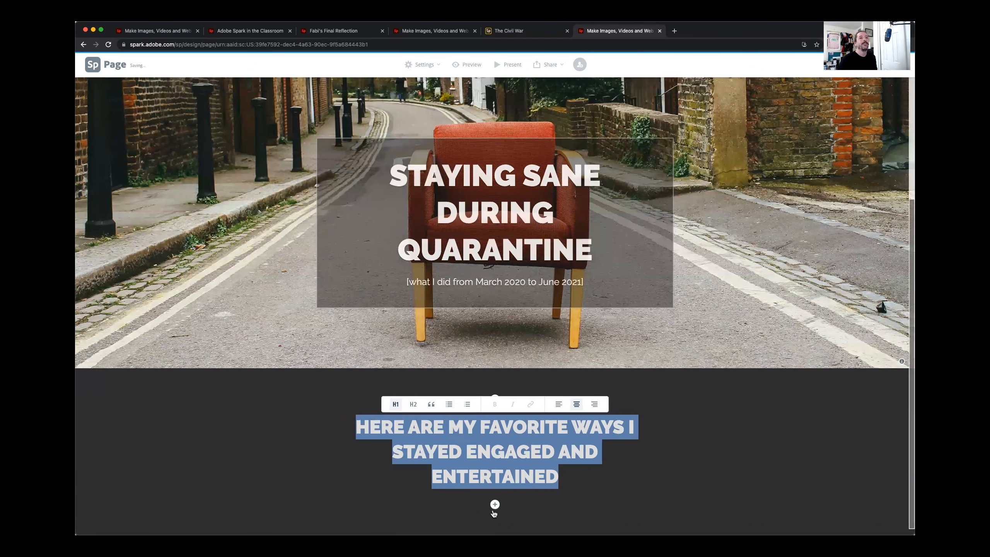
click(534, 483)
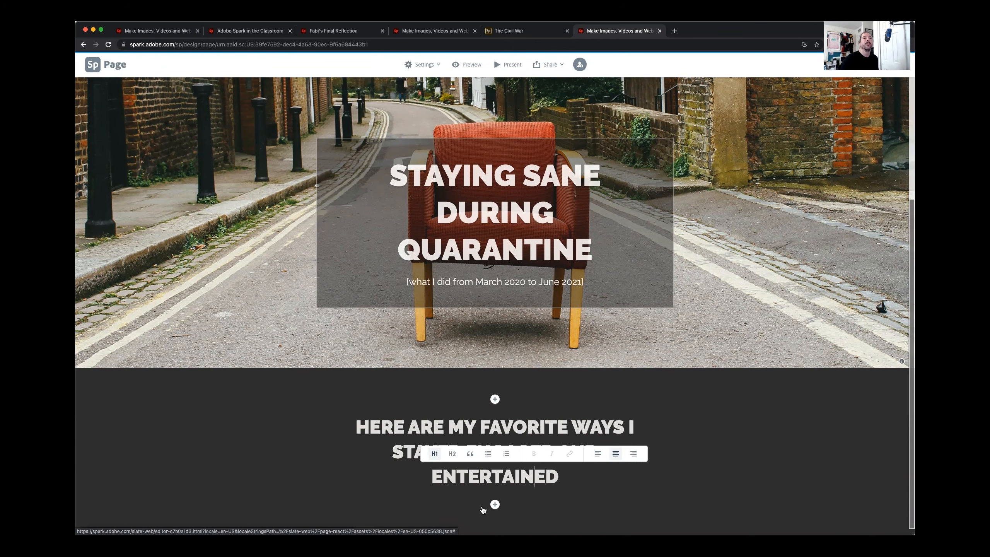
Insert a glideshow below the heading and add the golden theater curtain photo from a free photo search for "cinema".
click(495, 505)
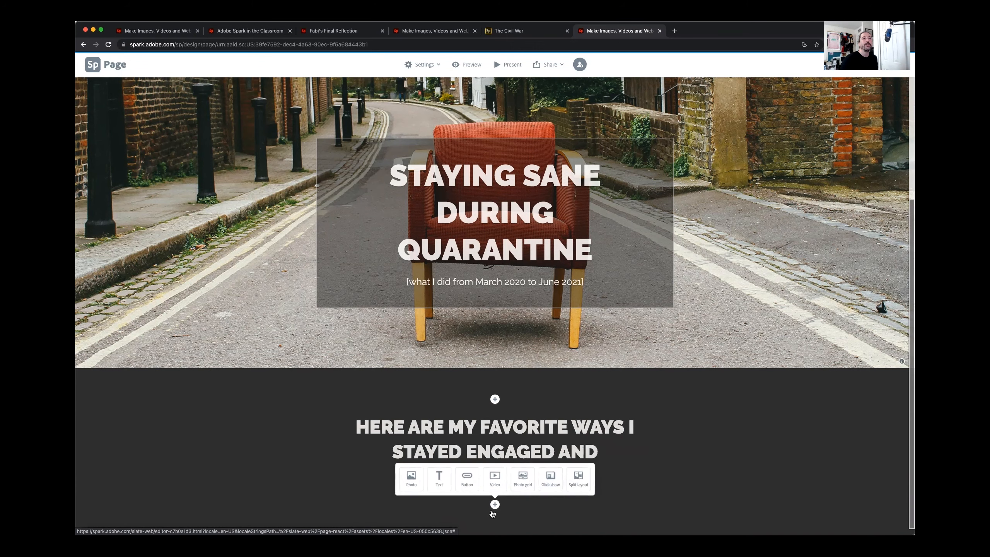
click(545, 484)
double_click(843, 102)
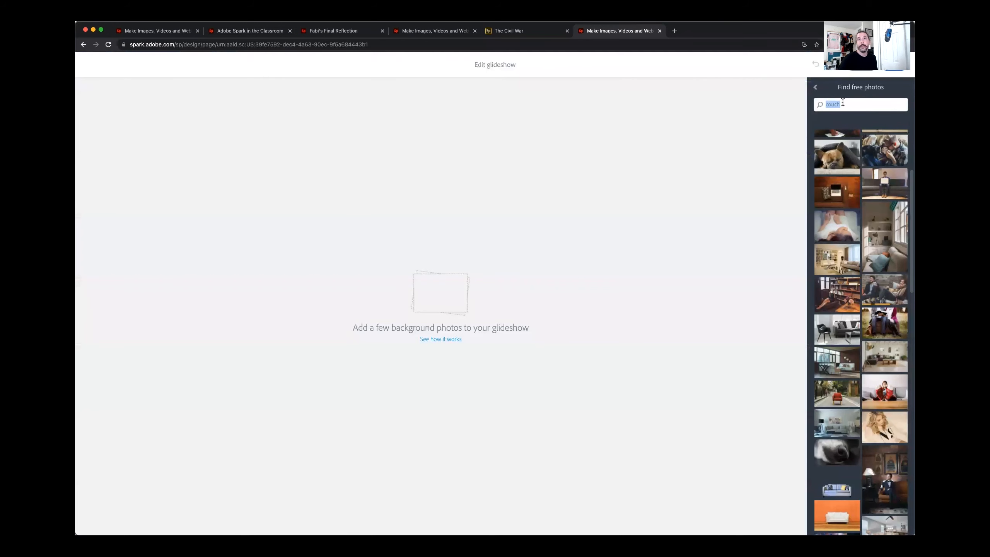
text(cinema)
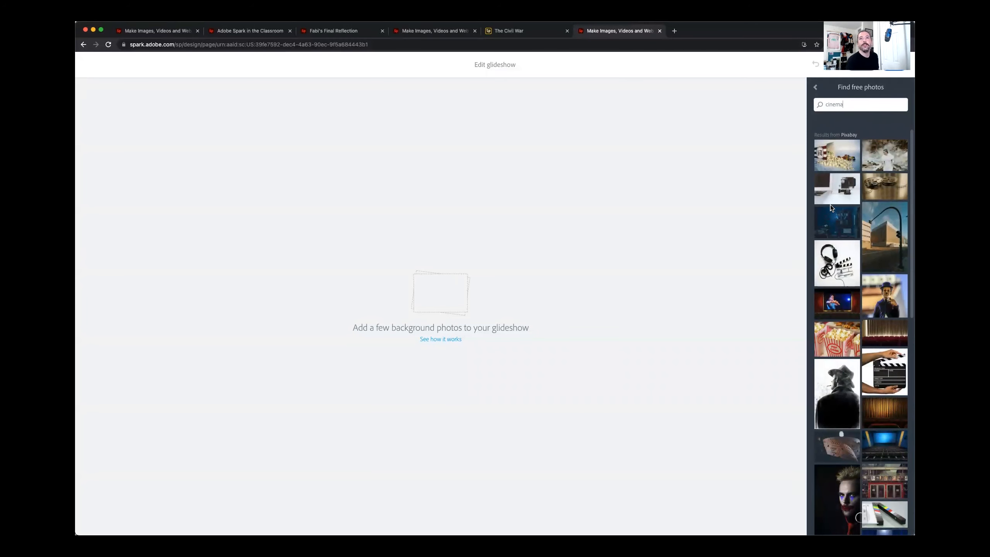
click(896, 425)
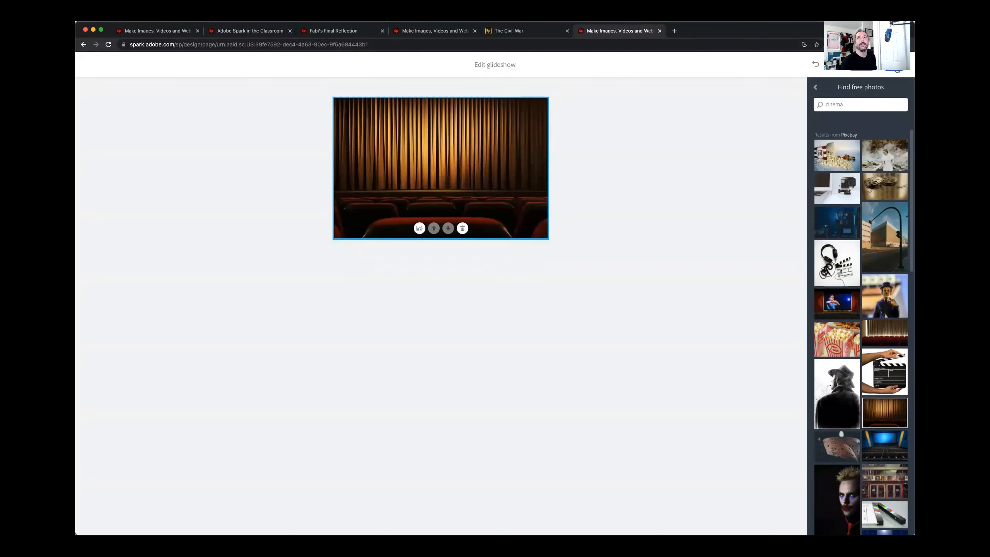
Finish editing the glideshow and add caption text over the curtain photo reading "We consumed an immense amount of television and cinema".
click(892, 67)
scroll(546, 246, up, 15)
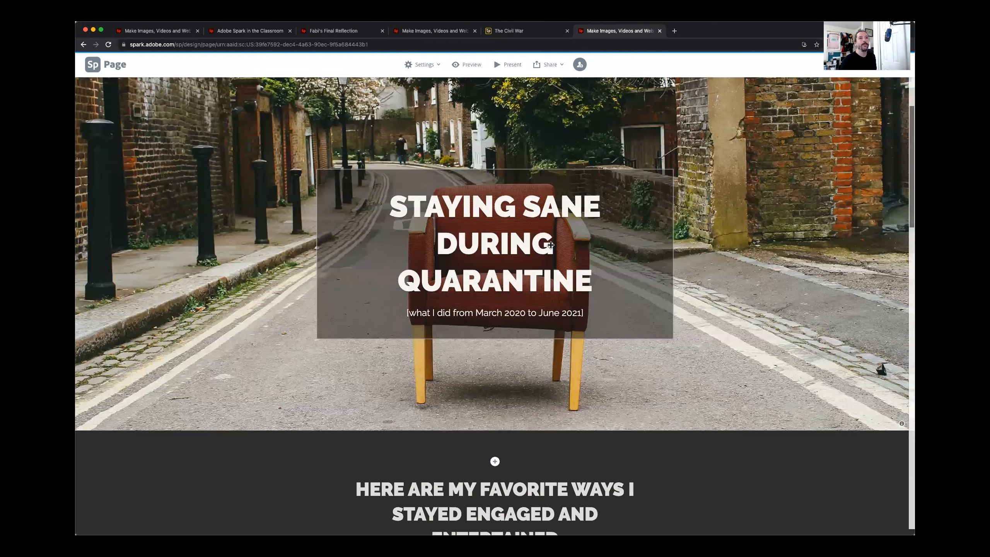
scroll(383, 278, down, 15)
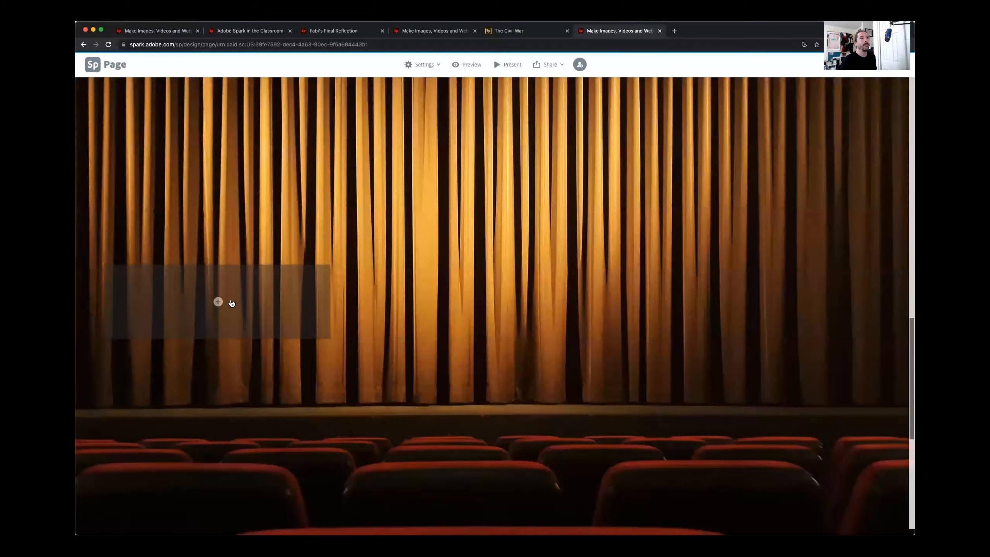
click(218, 302)
click(204, 275)
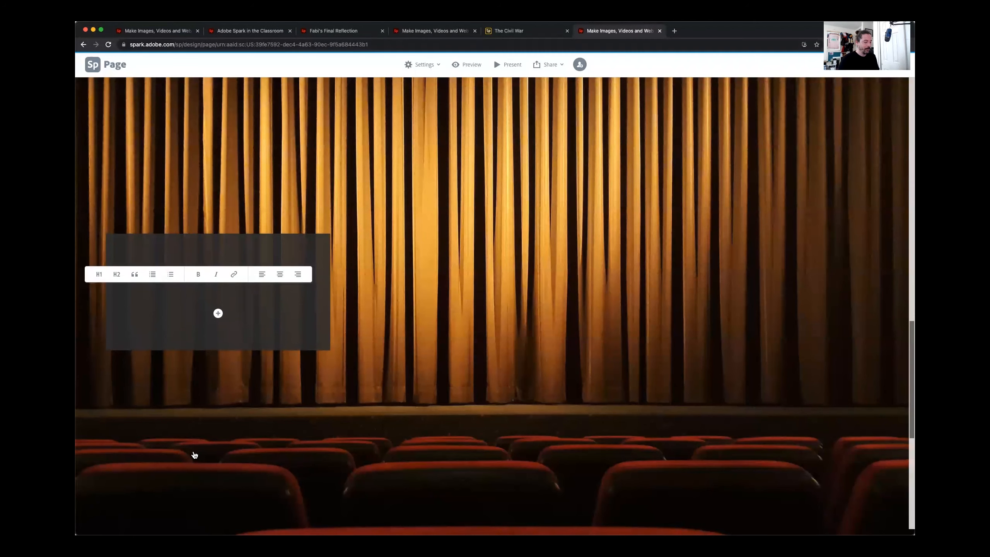
text(We )
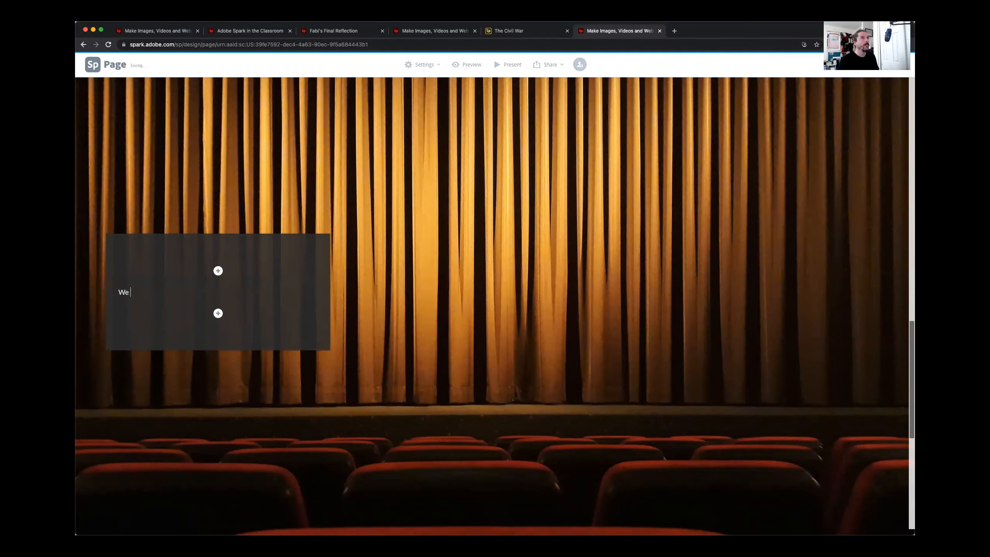
text(consumed an im)
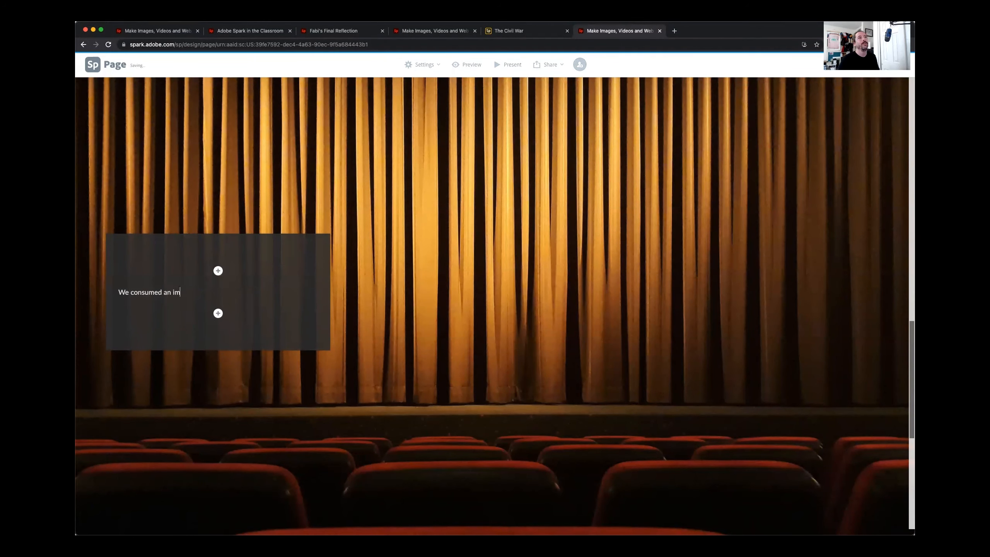
text(mensi amoun)
key(BackSpace)
key(BackSpace)
key(BackSpace)
key(BackSpace)
text(mount of television and cinema)
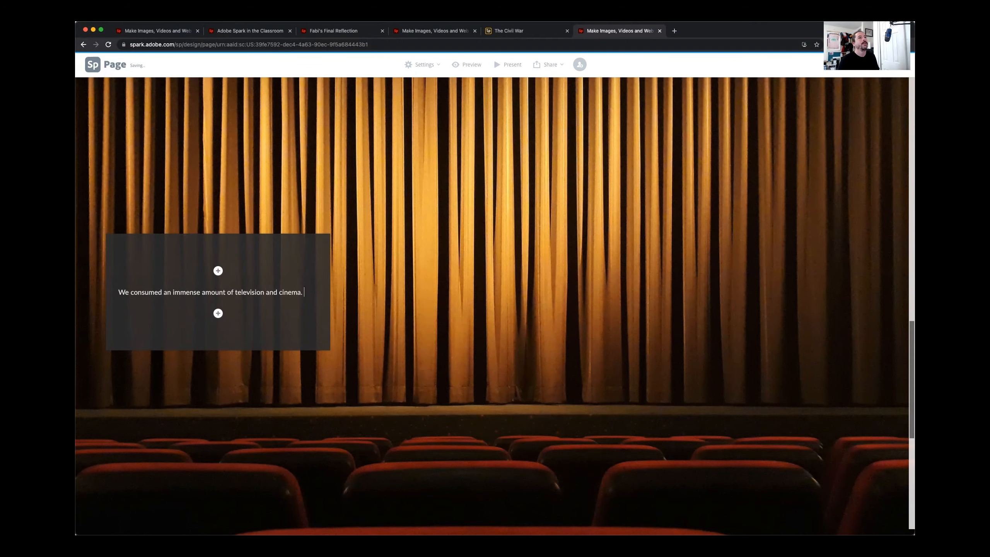
End the caption's first sentence with a period and add "Here some of my favorite things to watch.".
text(.  Here some of m)
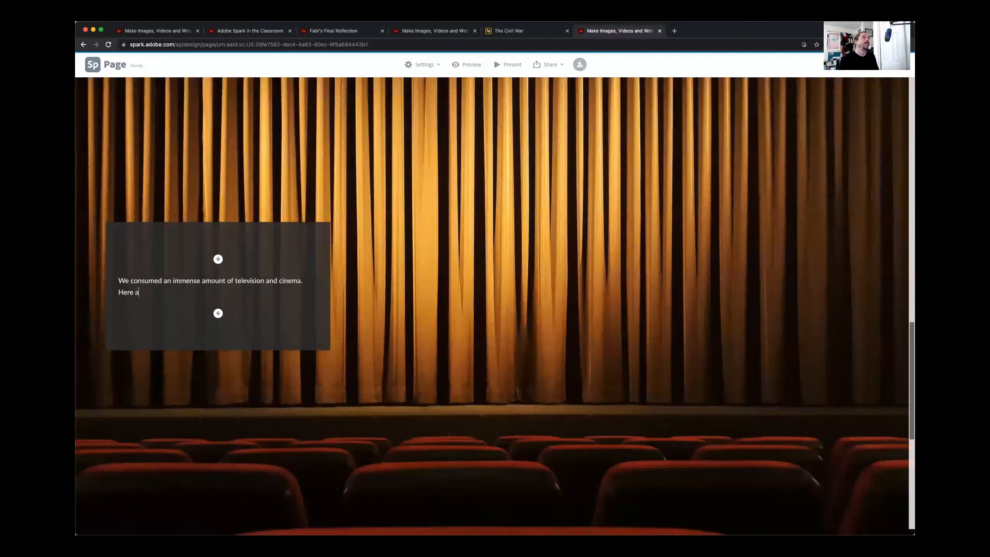
text(y favoirte)
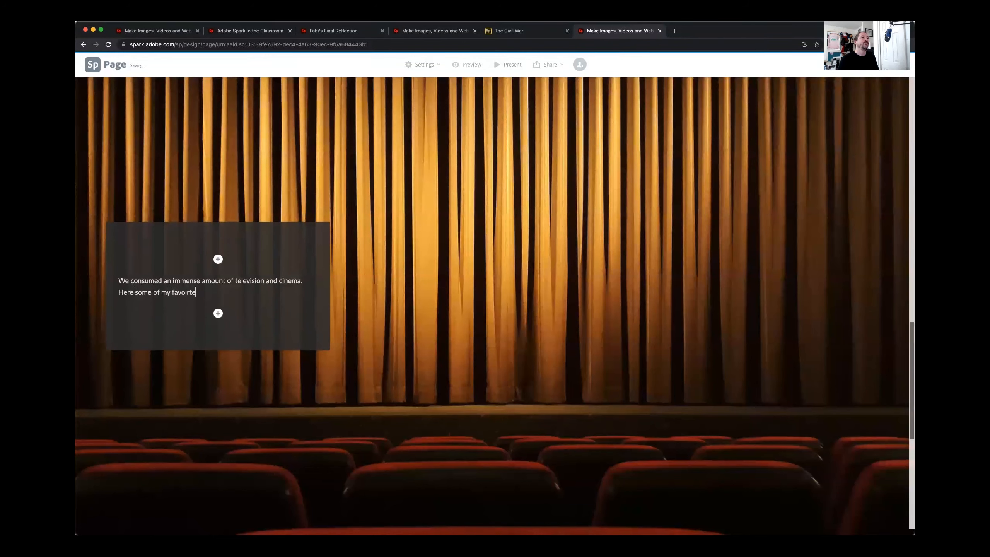
text(rite things)
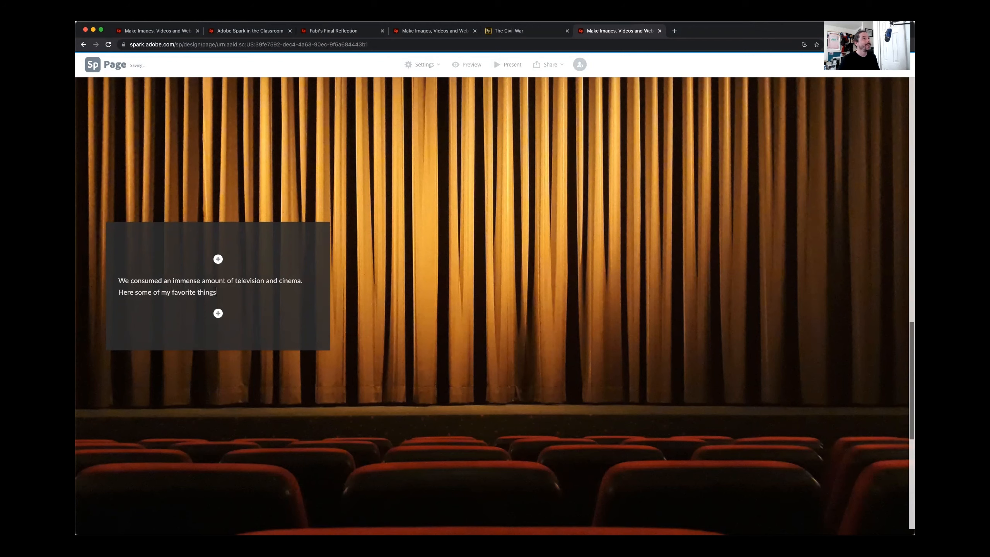
text( to watch)
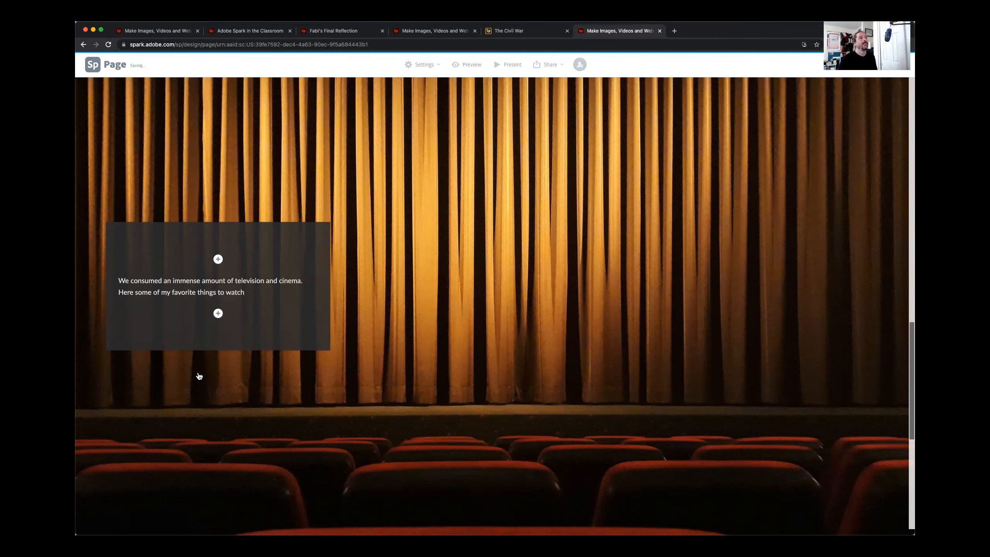
text(.)
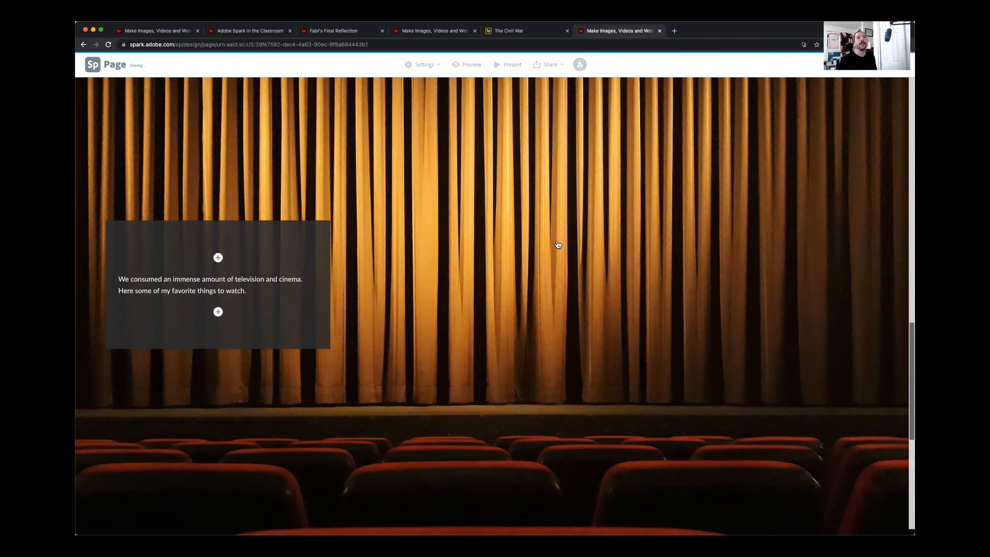
scroll(558, 245, down, 2)
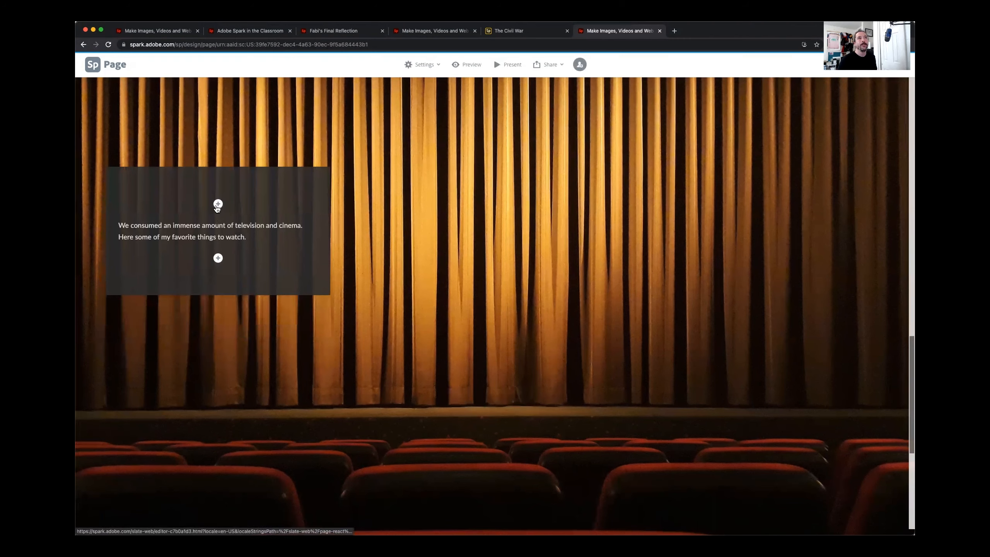
click(217, 204)
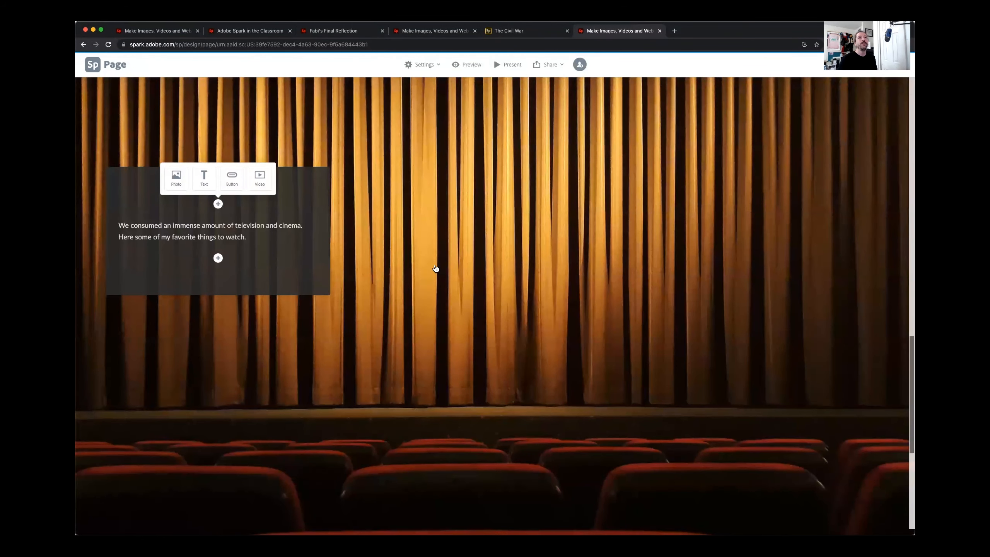
click(500, 301)
Insert a split layout section below the curtain glideshow.
scroll(499, 301, down, 2)
scroll(499, 301, down, 4)
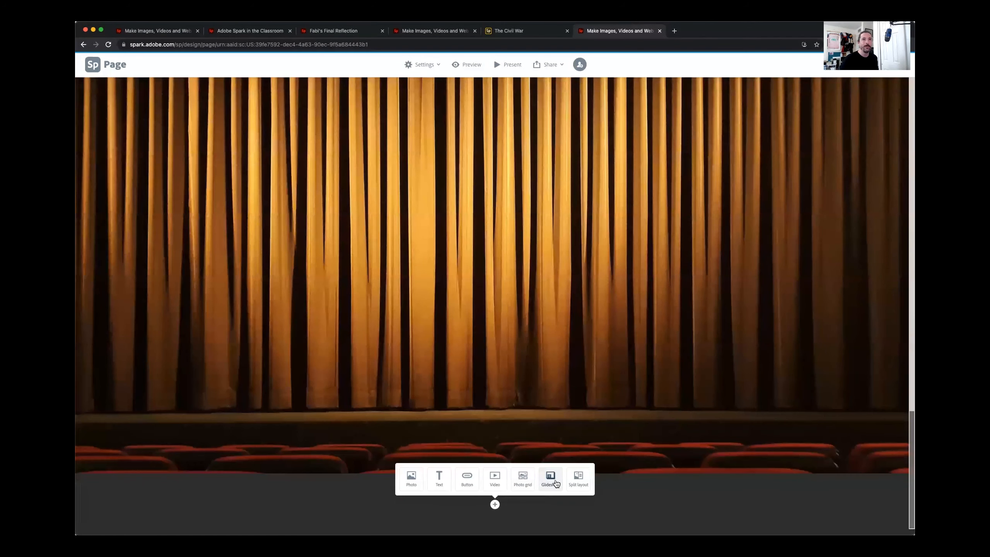
click(578, 479)
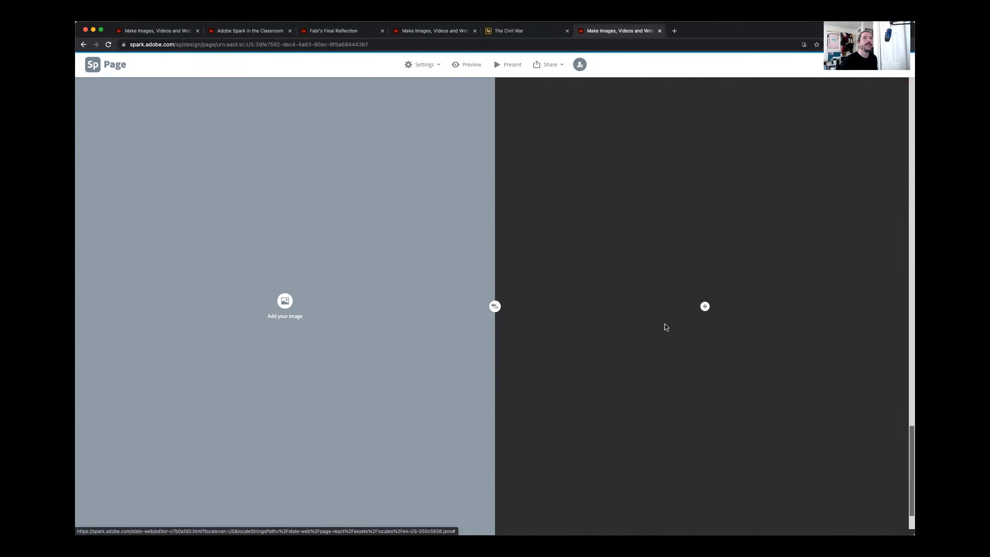
click(705, 307)
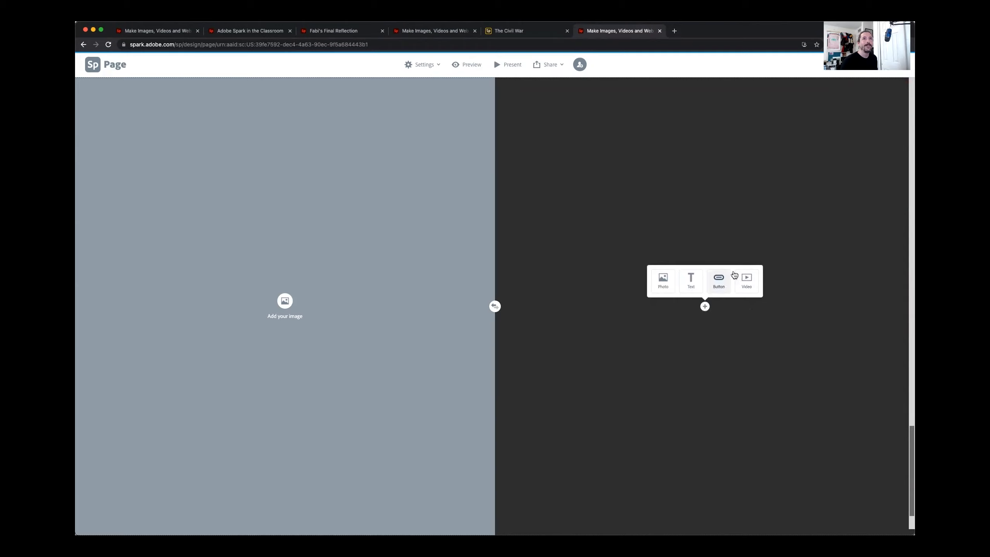
click(666, 390)
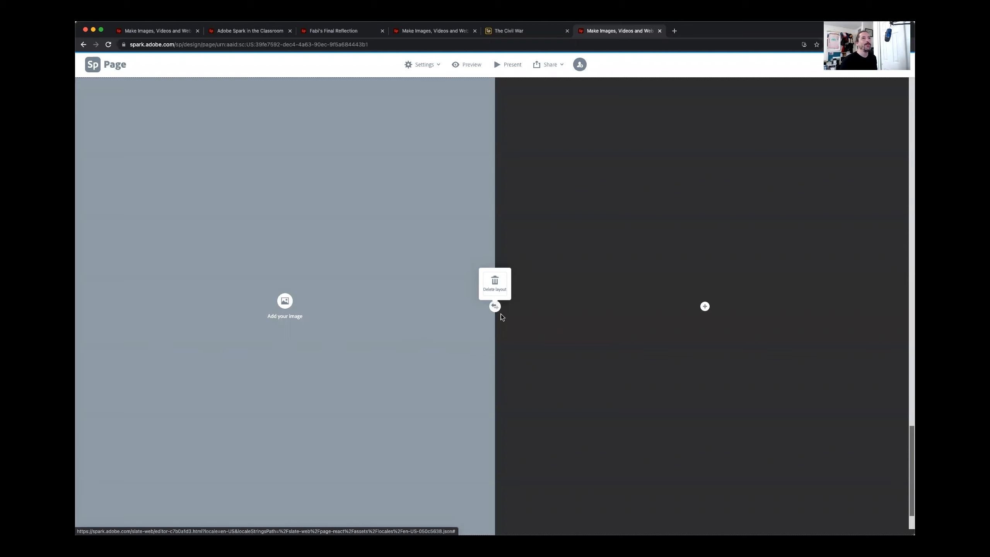
Fill the split layout's image half with the dough and rolling pin photo from a free photo search for "cooking".
click(286, 303)
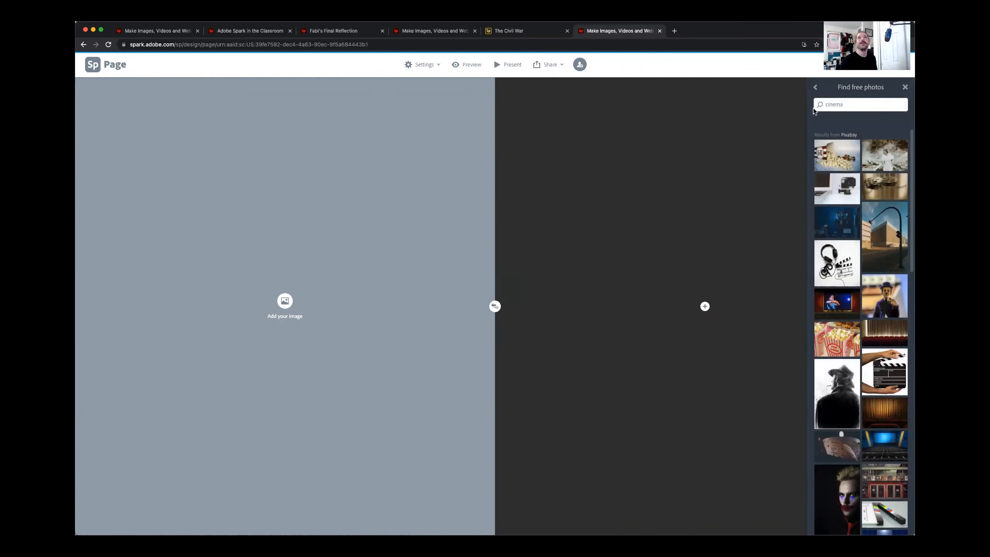
double_click(858, 108)
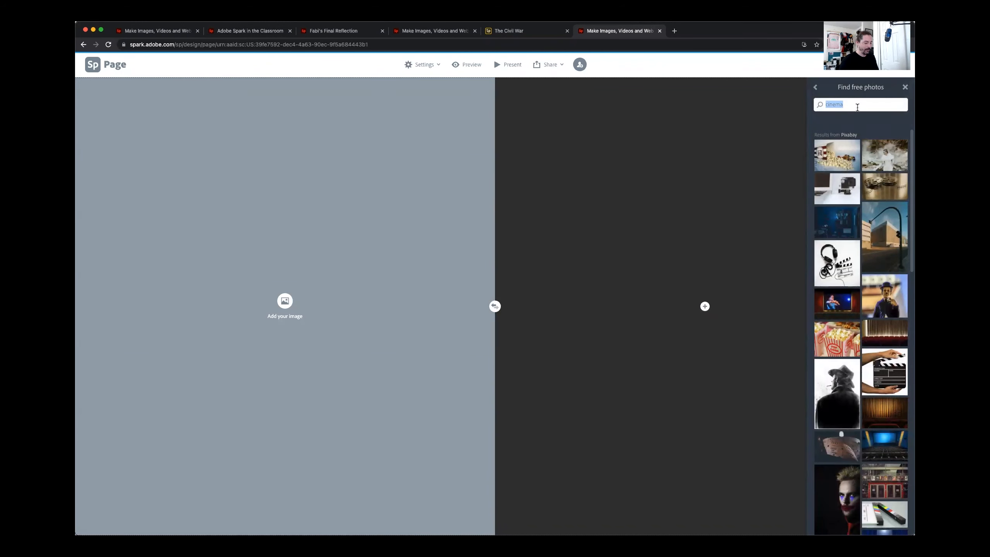
text(cooking)
key(Return)
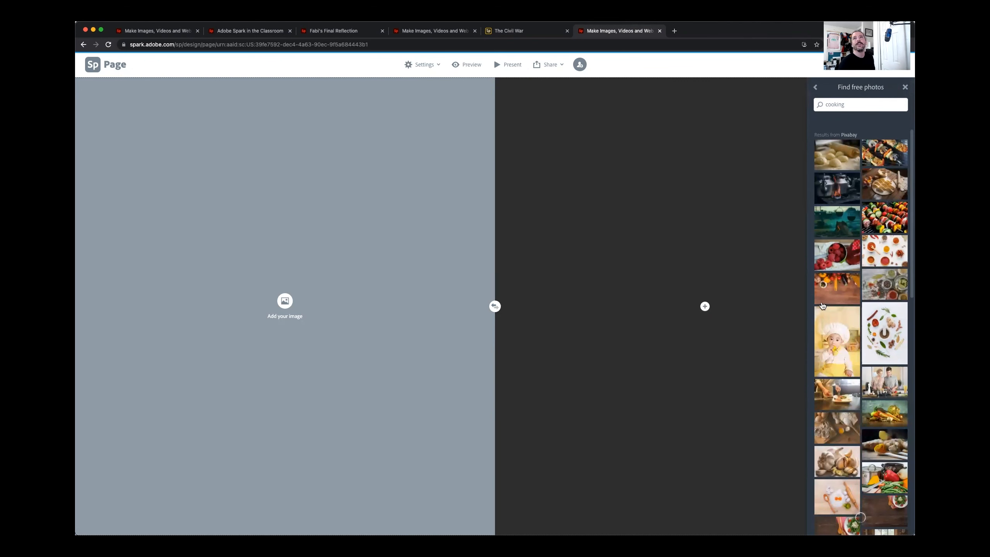
click(832, 147)
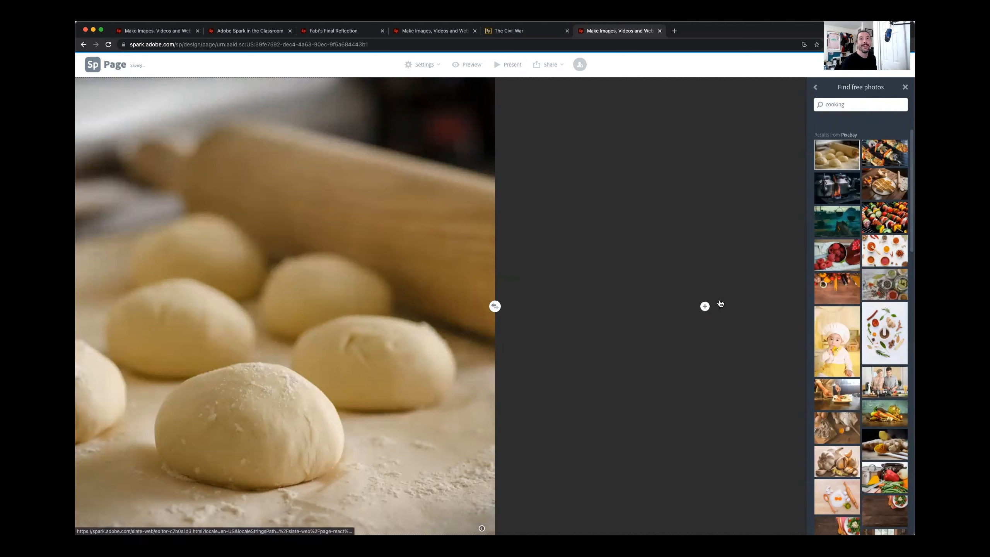
Add the text "Cooking Shows" to the empty half of the split layout and format it as an H1 heading.
click(700, 314)
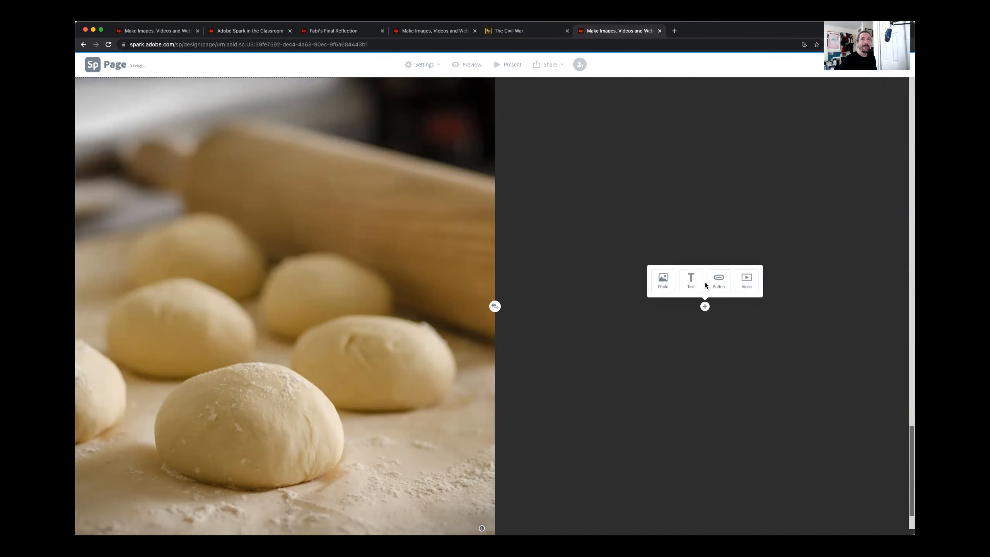
click(685, 291)
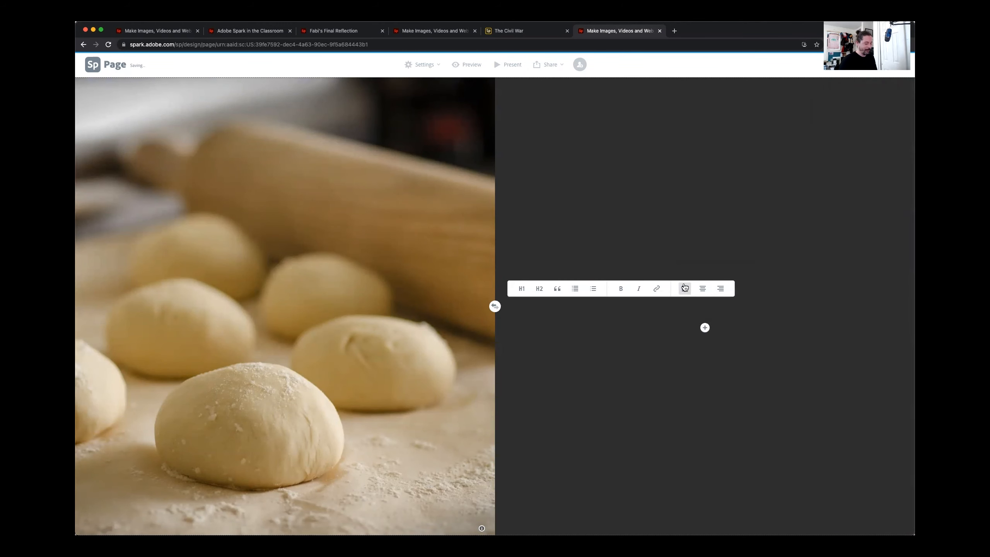
text(cooking Shows)
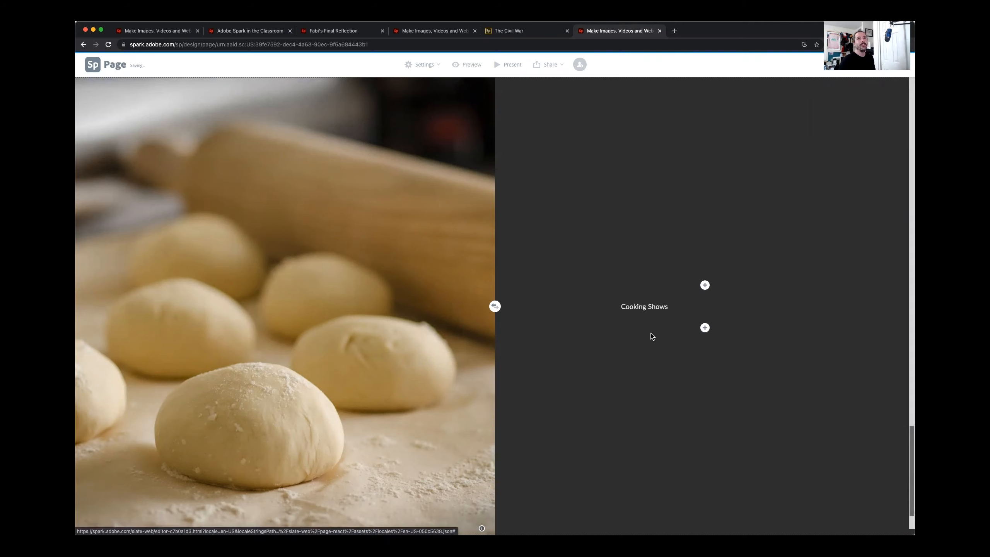
drag(621, 307, 669, 307)
click(572, 290)
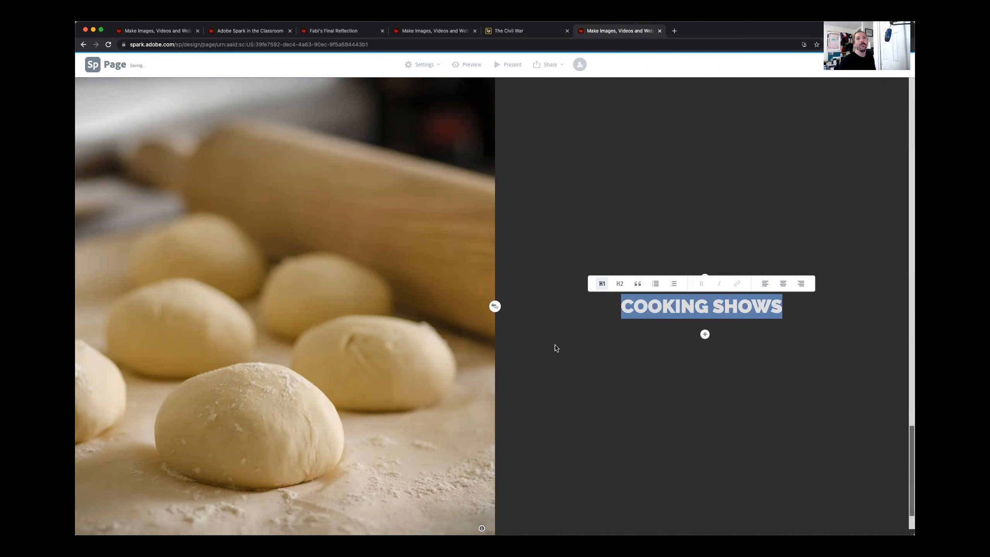
Add a bulleted list below the Cooking Shows heading with Top Chef, Great British Baking Show and Good Eats.
click(701, 336)
click(691, 310)
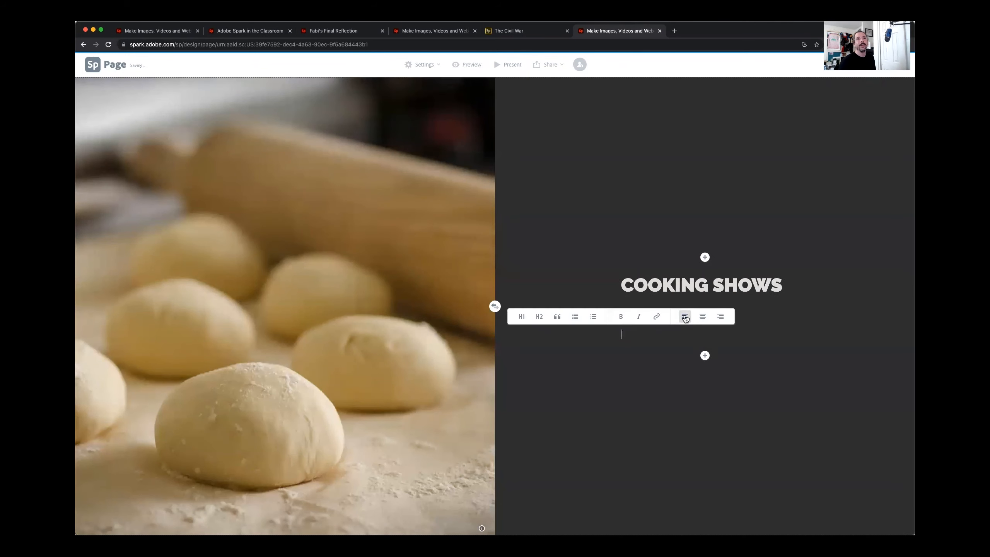
click(593, 316)
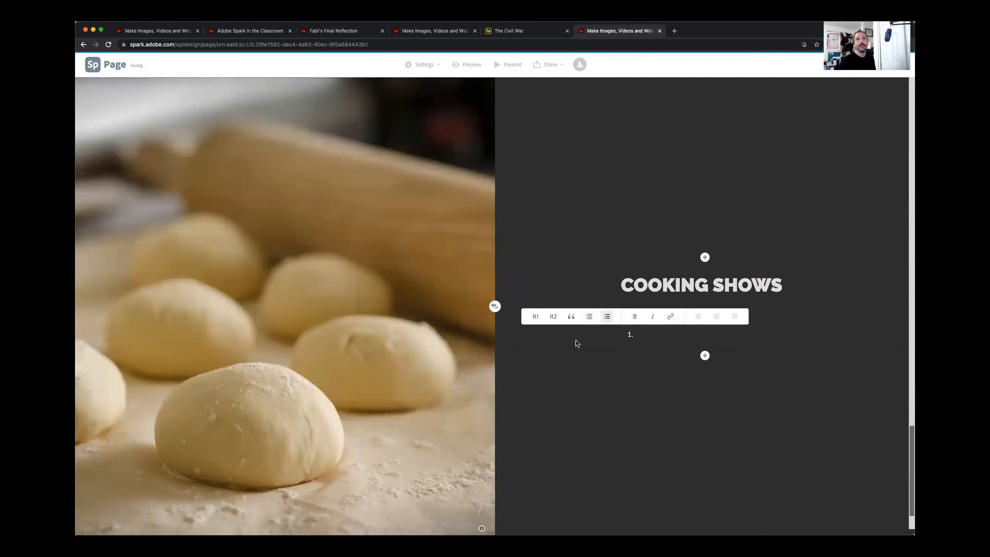
click(590, 317)
text(Top Cgh)
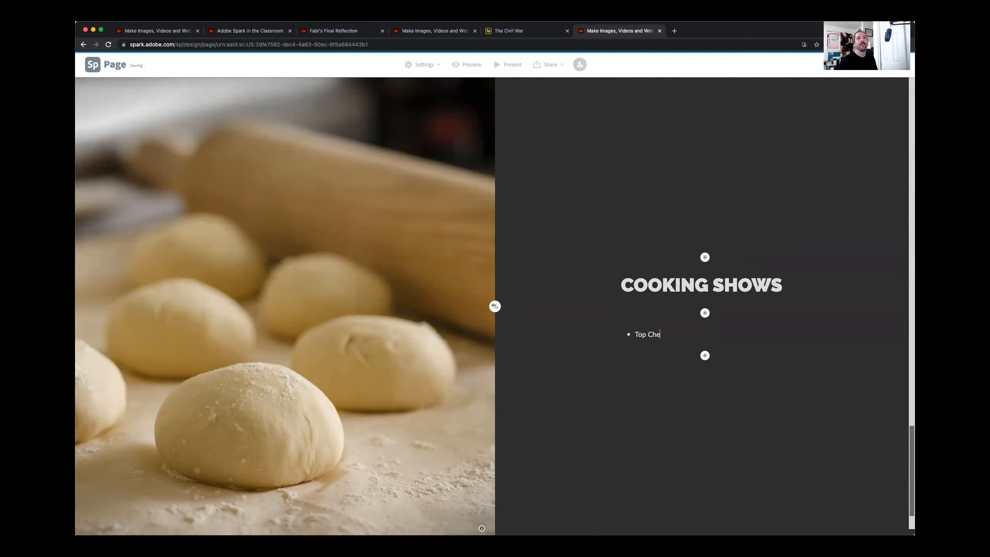
text(f)
key(Return)
text(Great British Baking Show)
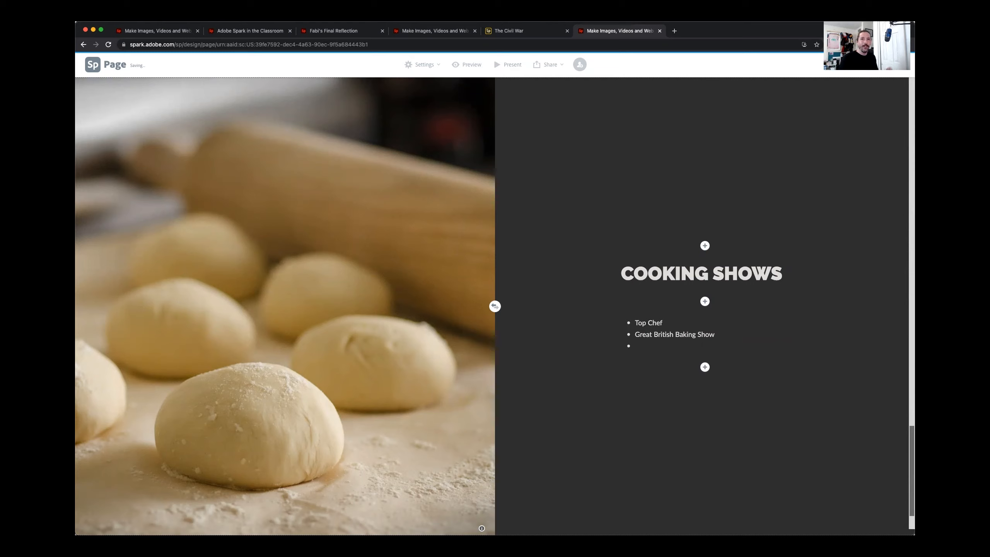
text(Good Eats)
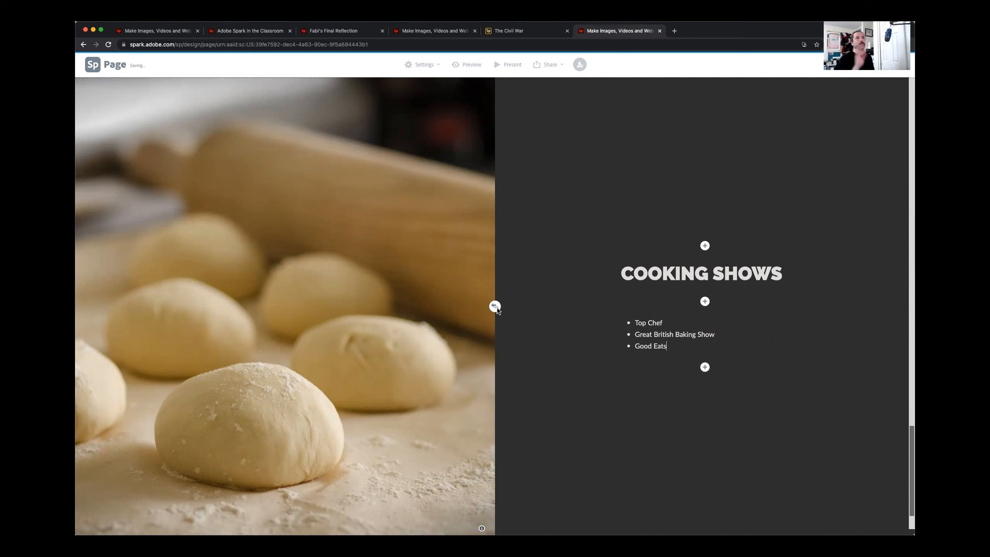
Add a text section below the split layout reading "GROW PLANTS".
scroll(468, 305, down, 2)
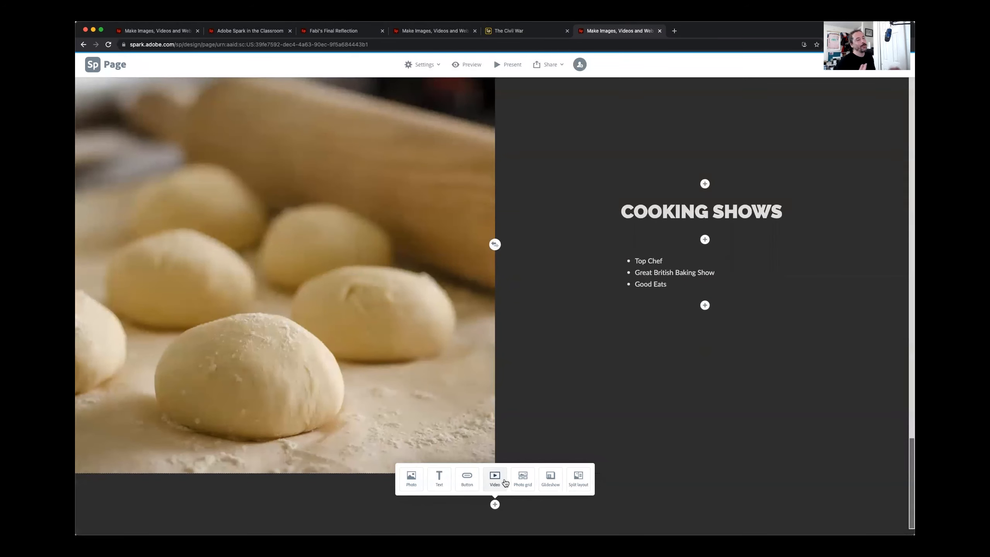
scroll(303, 340, up, 10)
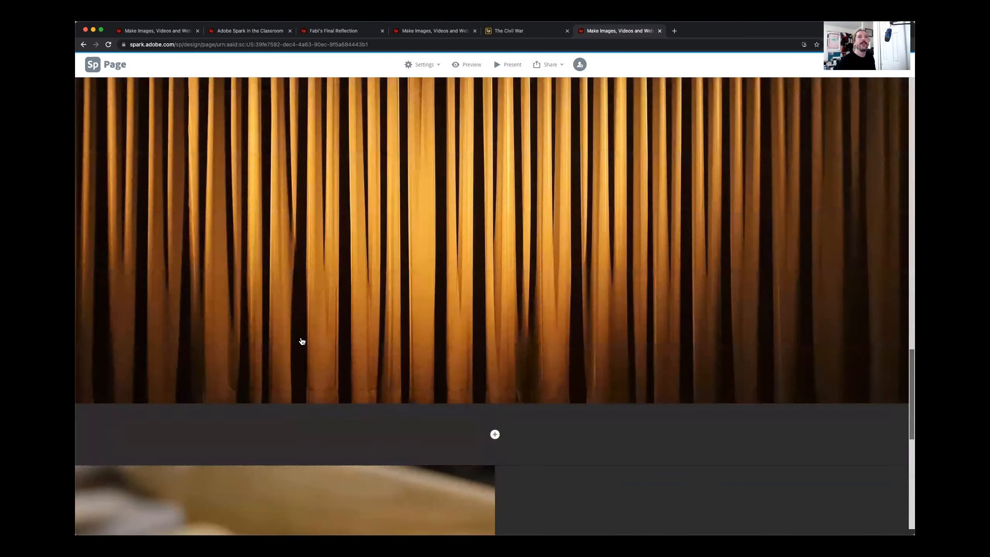
scroll(302, 342, up, 10)
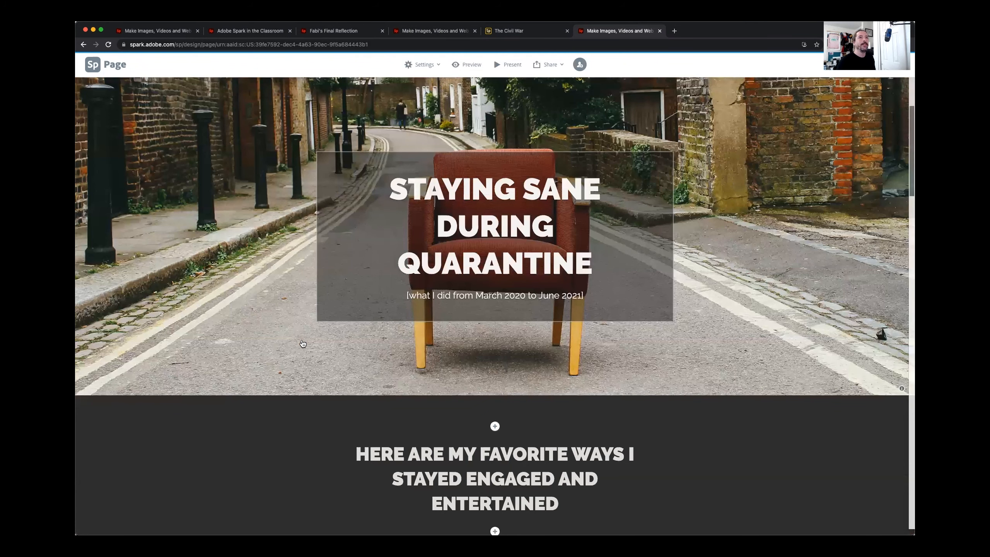
scroll(390, 492, down, 20)
click(440, 475)
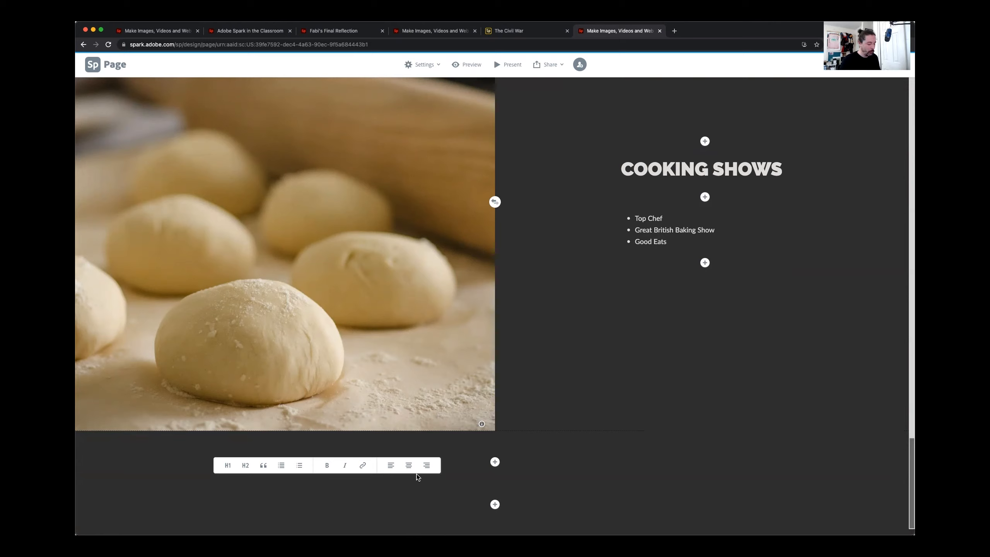
text(GROW PLANTS)
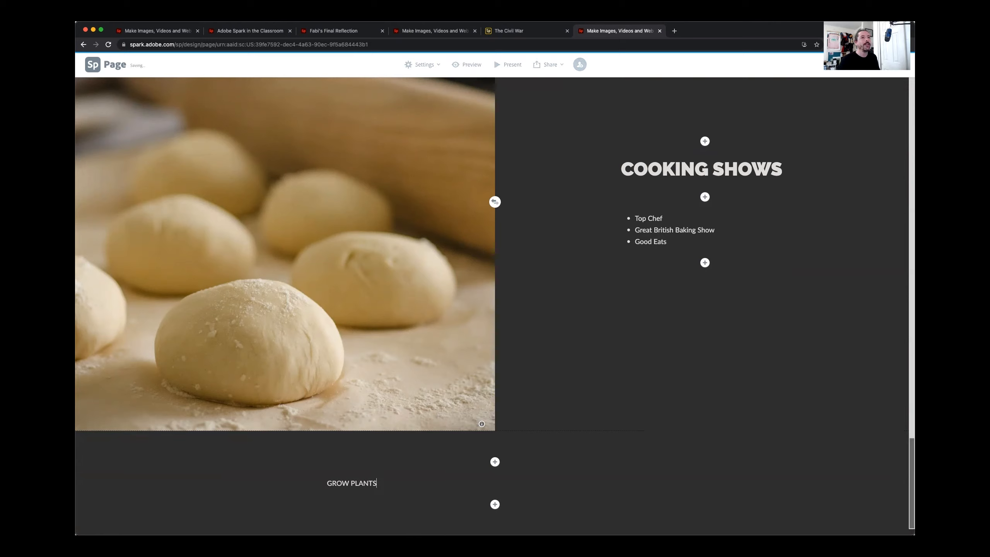
Format the GROW PLANTS text below the split layout as an H1 heading.
drag(378, 482, 304, 486)
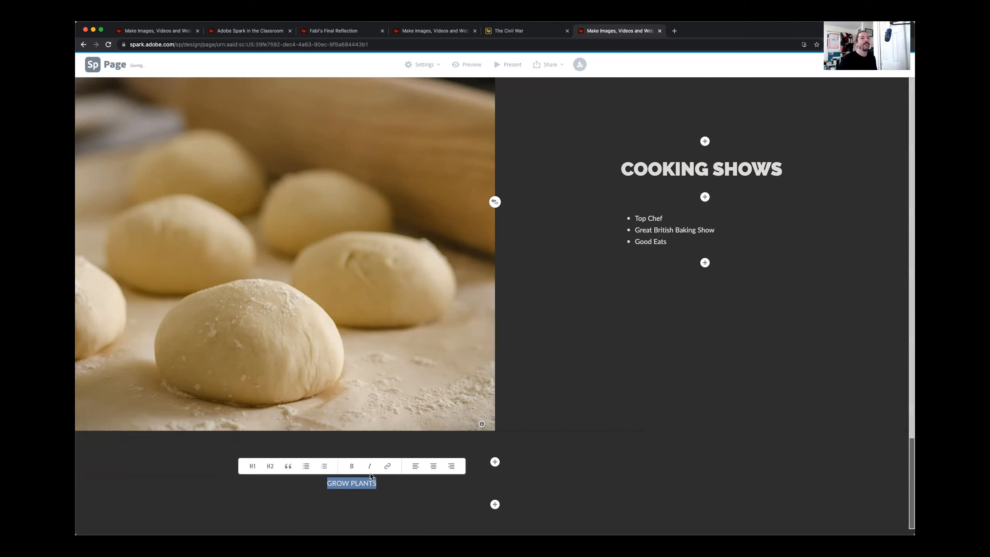
click(253, 468)
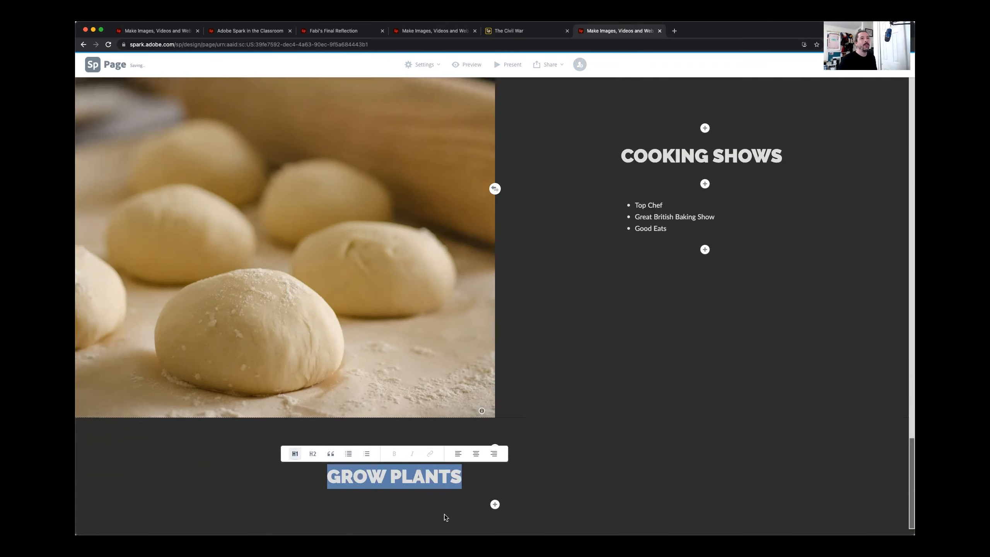
click(495, 505)
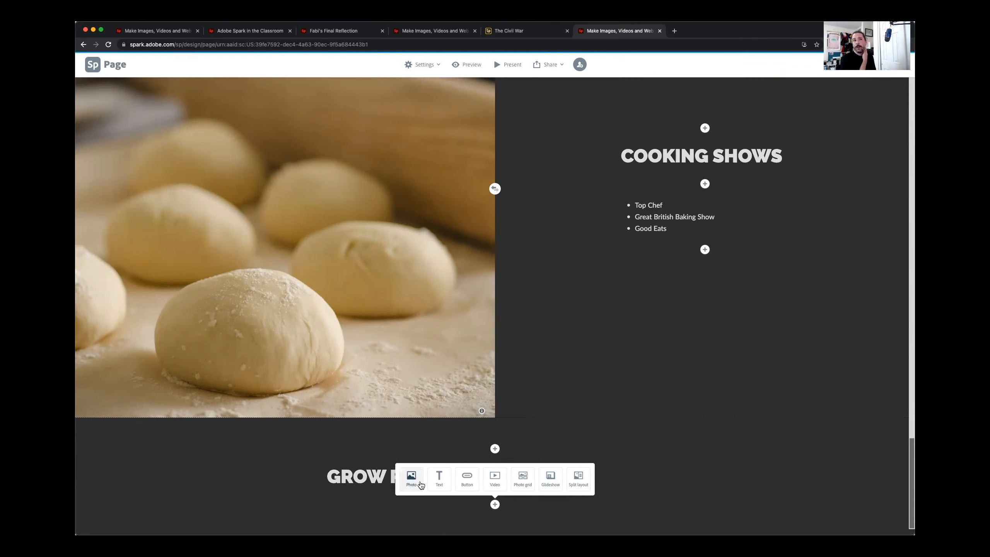
click(431, 485)
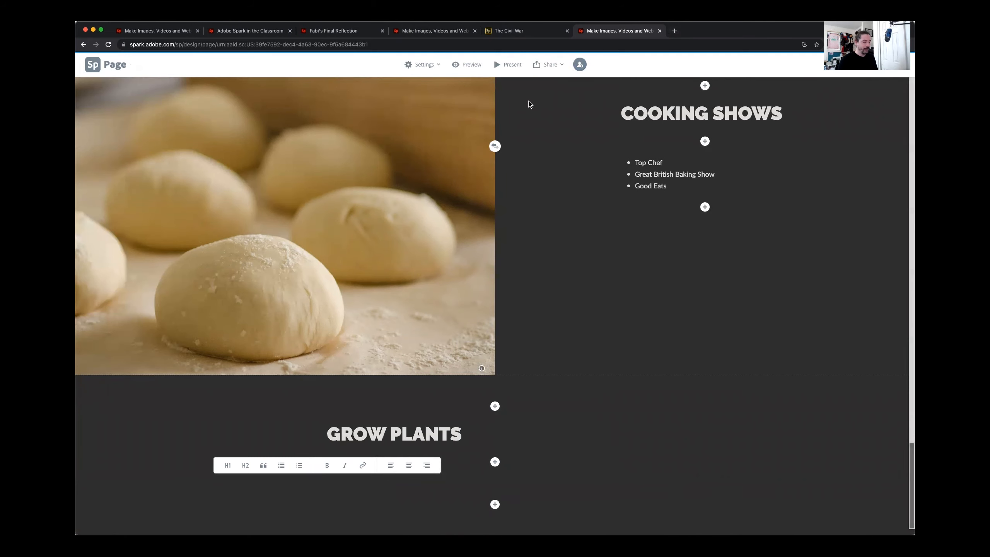
text(IO)
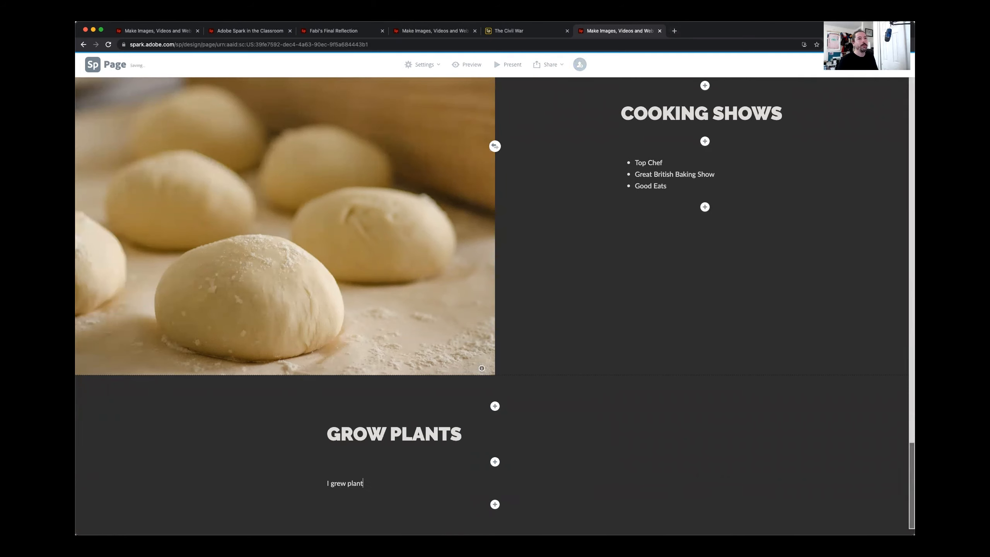
key(super+a)
text(https://spark.adobe.com/post/VDj9mGdbleyMN/)
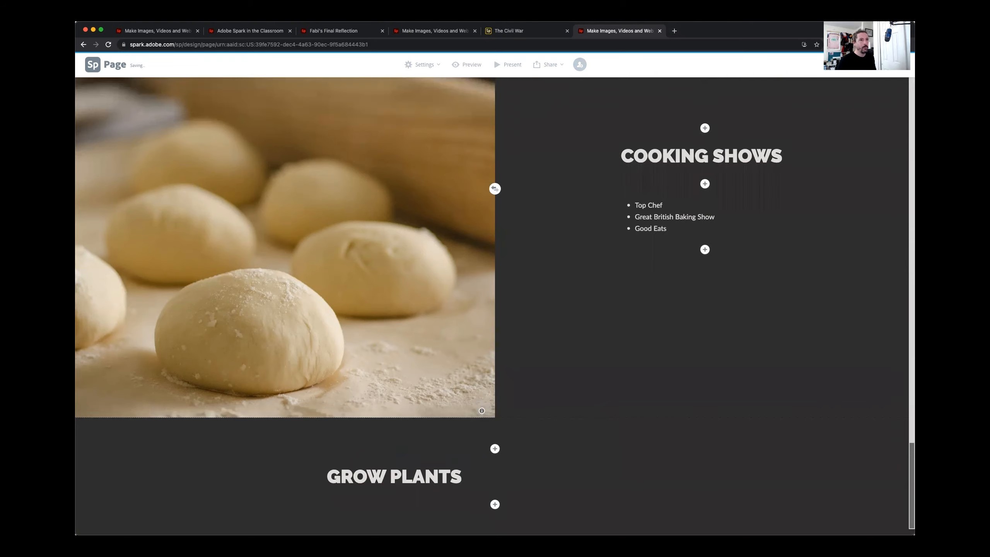
Add a text section below the GROW PLANTS heading reading "I grew plants. A lot.".
click(495, 504)
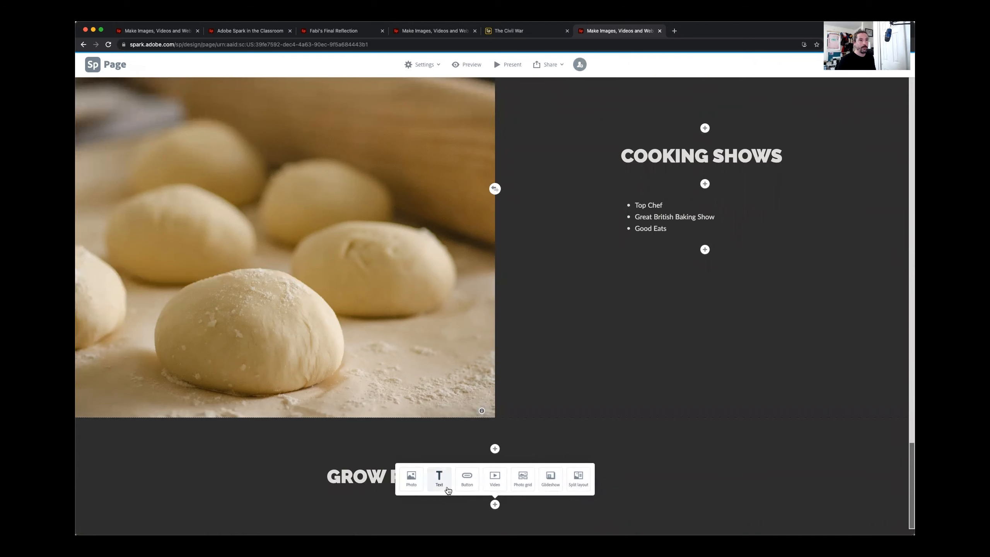
click(448, 488)
text(I grew plants. A lot.)
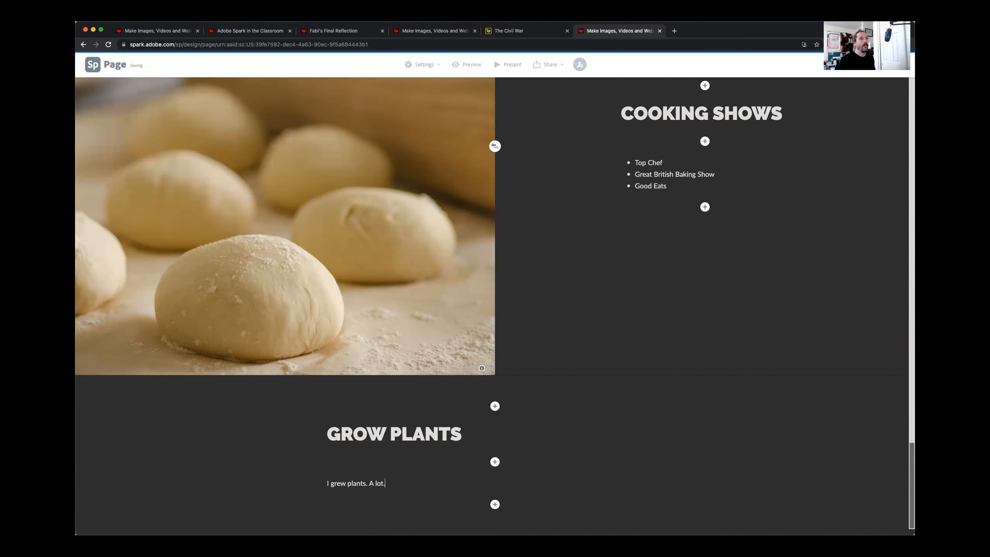
Copy the sentence "I grew plants. A lot." and paste it repeatedly to build a six-line paragraph.
key(super+a)
key(super+c)
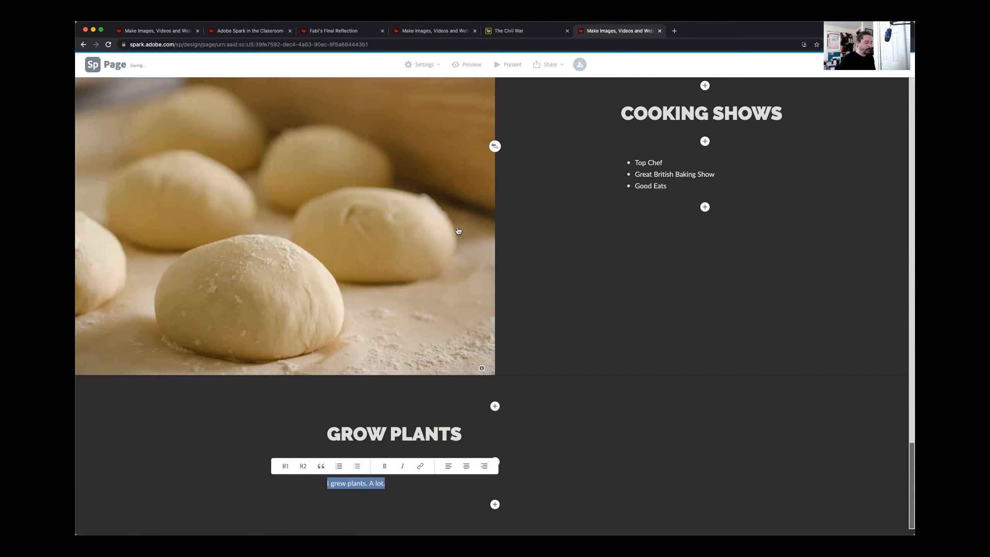
click(391, 486)
key(super+v)
key(super+v)
key(super+v)
key(super+v)
key(super+v)
key(super+v)
key(super+v)
key(super+v)
key(super+v)
key(super+v)
key(super+v)
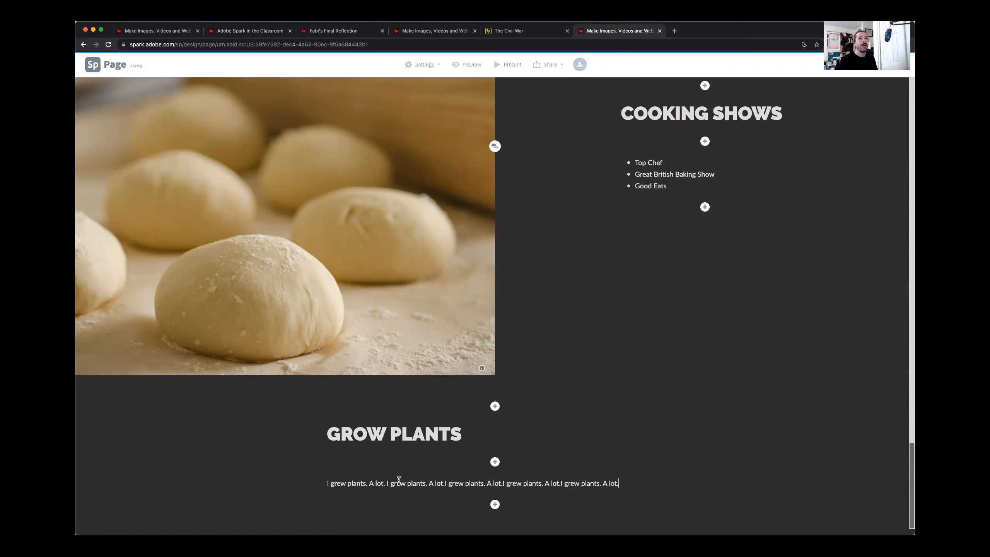
key(super+v)
key(super+v)
key(super+v)
key(super+v)
key(super+v)
key(super+v)
key(super+v)
key(super+v)
key(super+v)
key(super+v)
key(super+v)
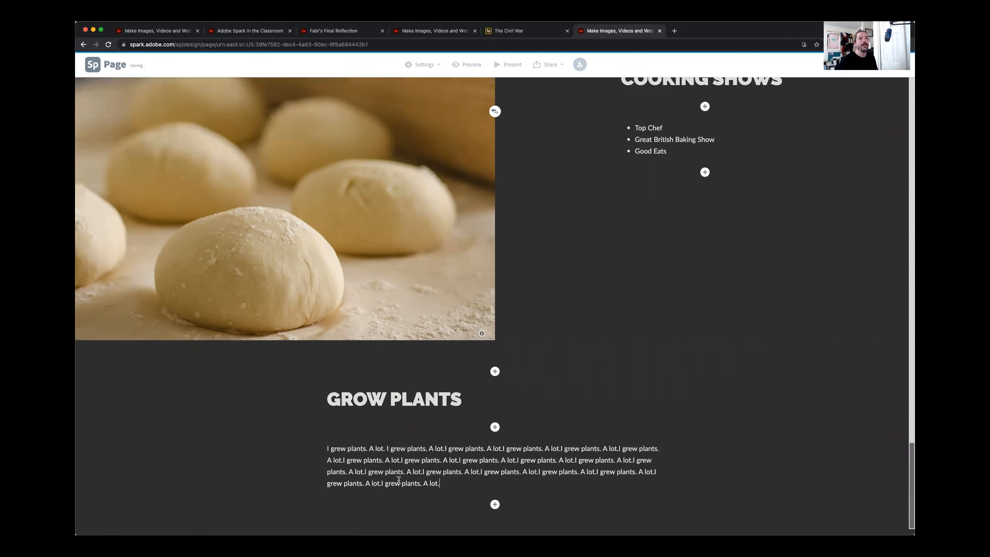
key(super+v)
key(super+v)
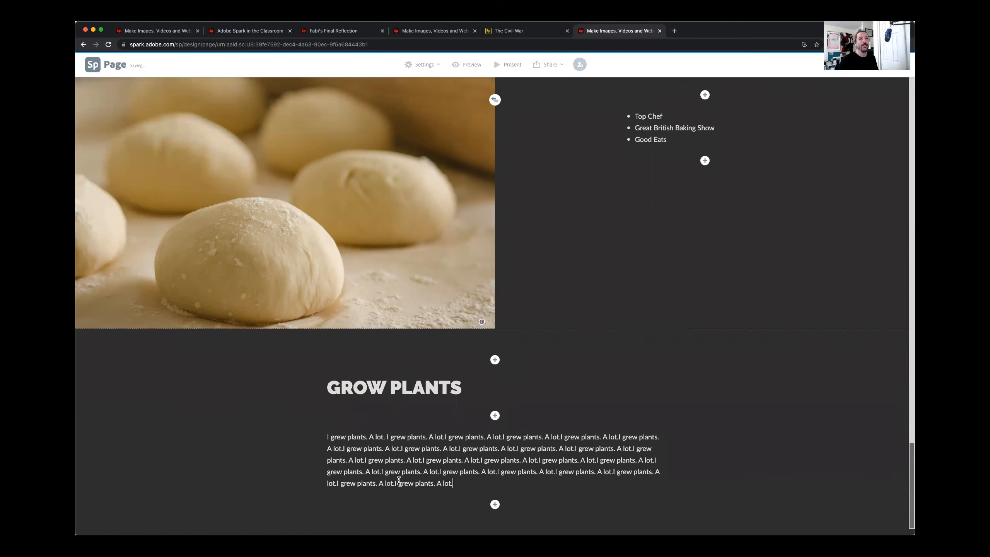
key(super+v)
key(super+v)
key(super+v)
key(super+v)
key(super+v)
key(super+v)
key(super+v)
key(super+v)
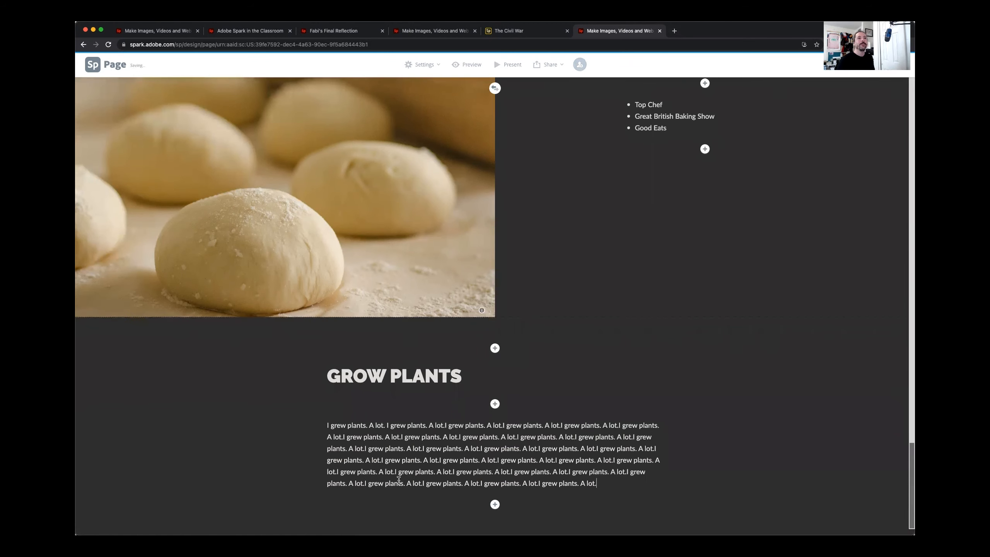
Insert a photo grid between the GROW PLANTS heading and its paragraph, and search the free photos for "plants".
click(495, 404)
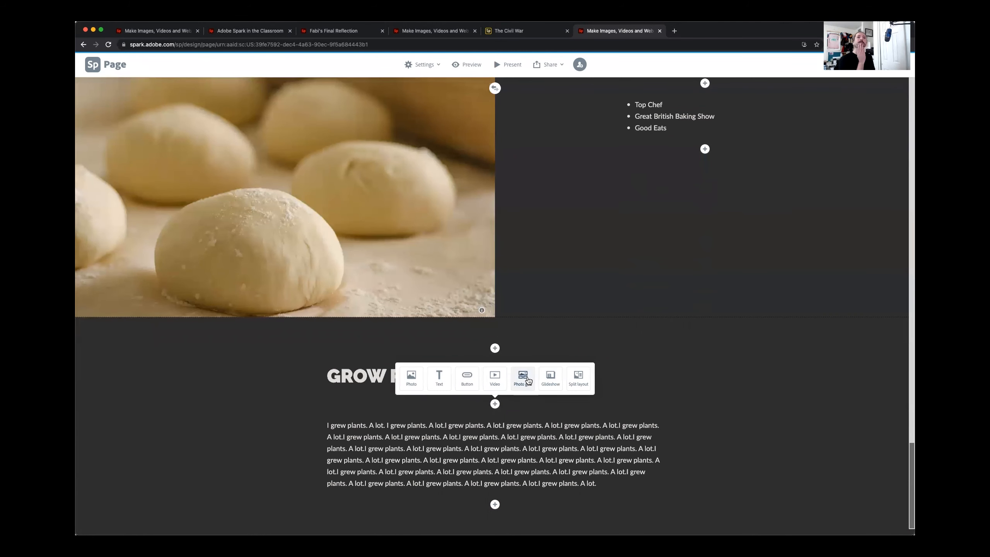
click(524, 377)
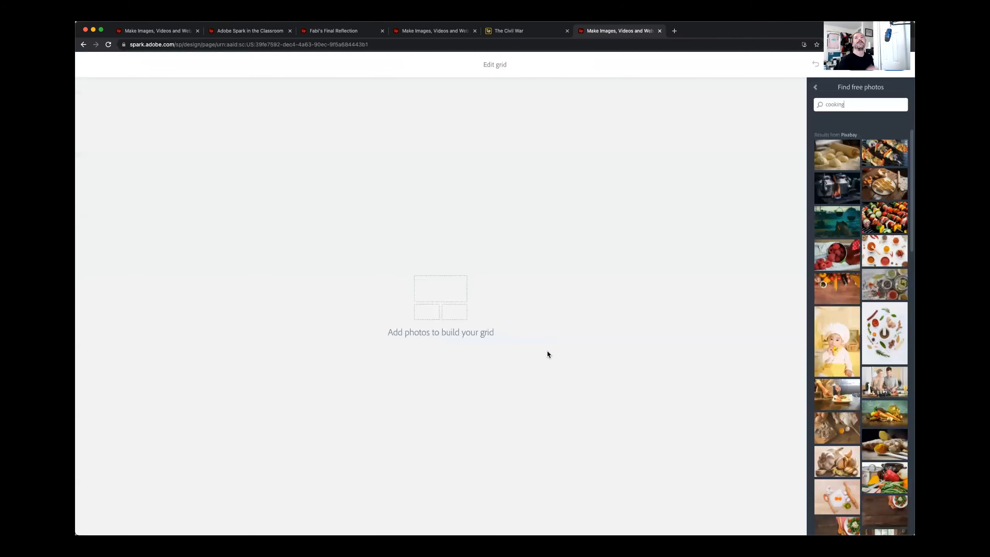
drag(855, 104, 739, 108)
text(plants)
key(Return)
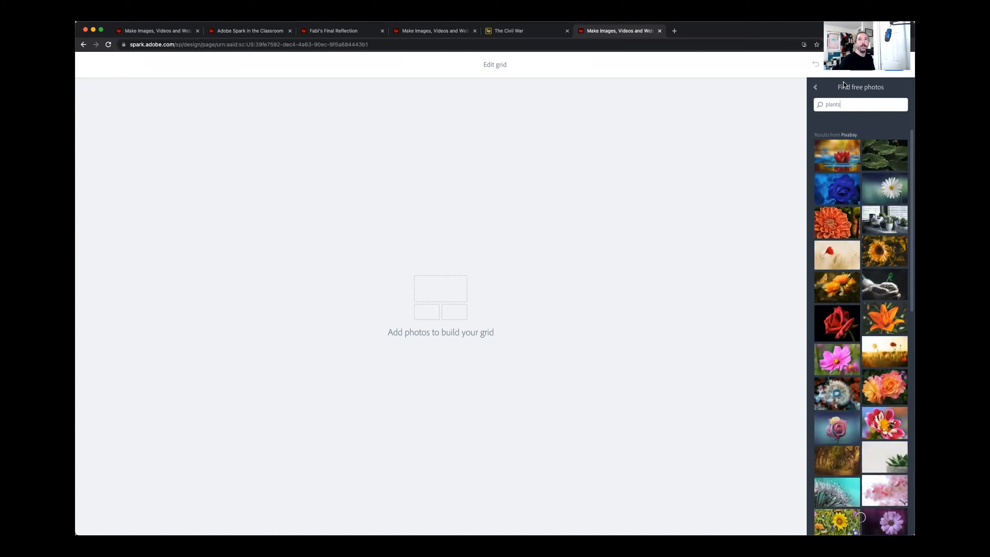
Search for "cactus" and add the green cactus, red spines, pink flower, googly-eyed cactus, watering can and colorful cacti photos to the grid.
drag(847, 104, 756, 103)
text(cactu)
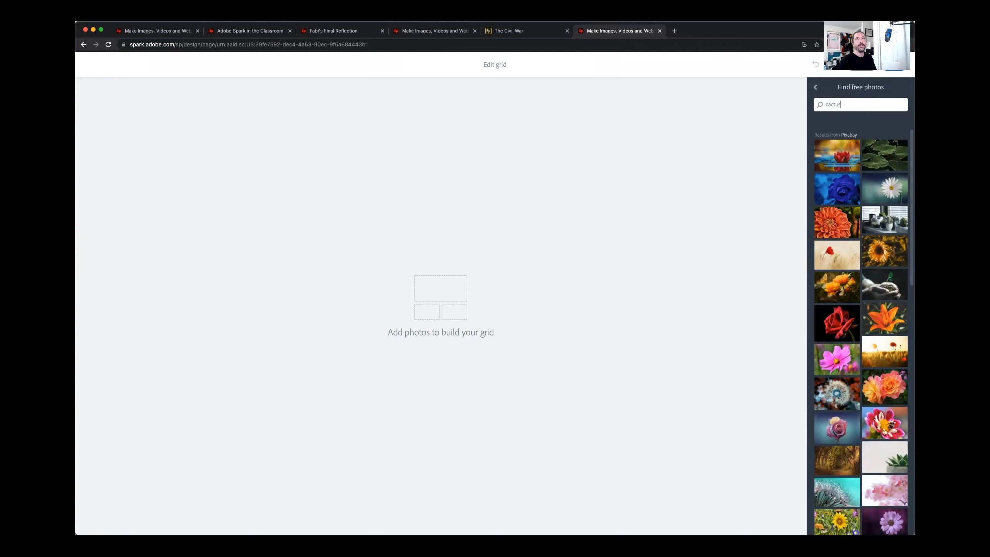
key(Return)
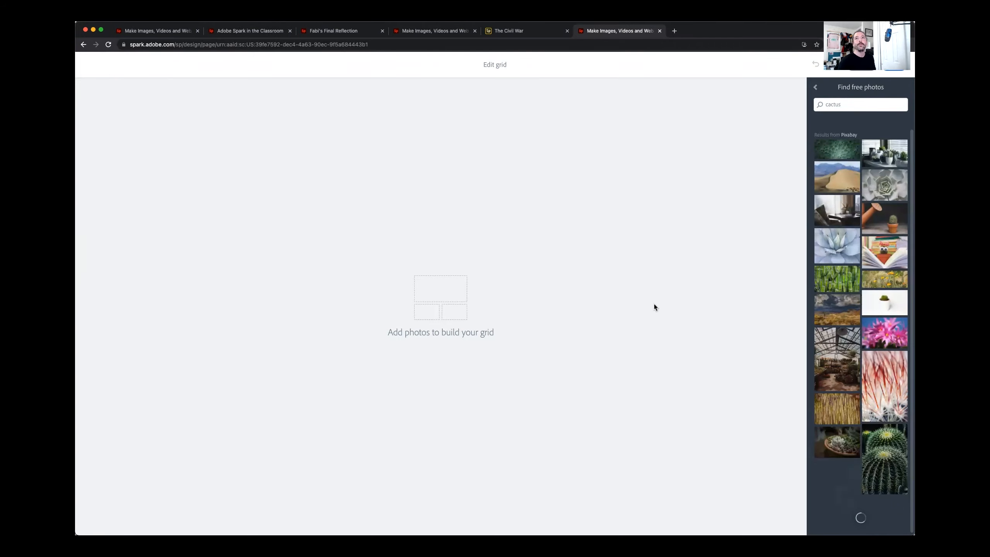
click(891, 486)
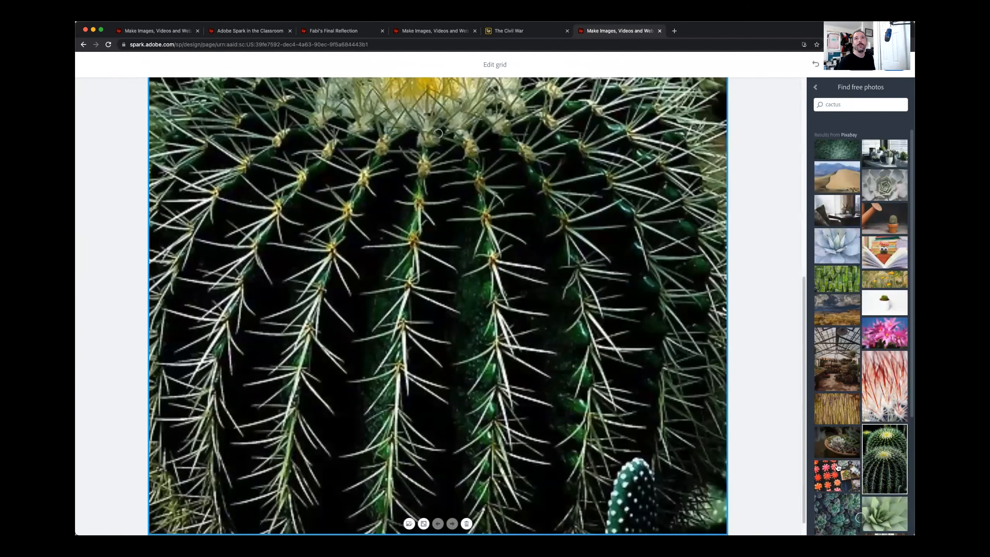
click(882, 384)
click(897, 327)
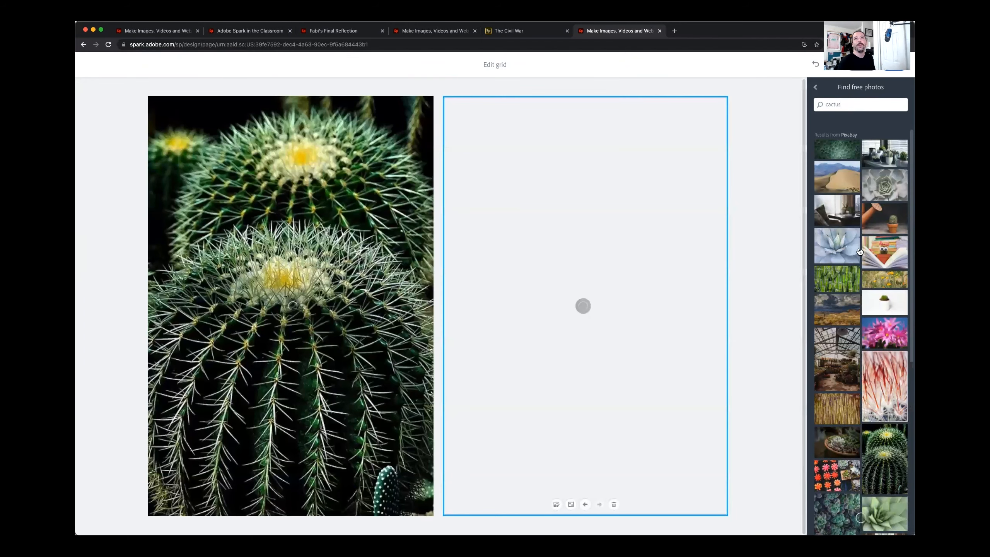
click(875, 220)
click(875, 220)
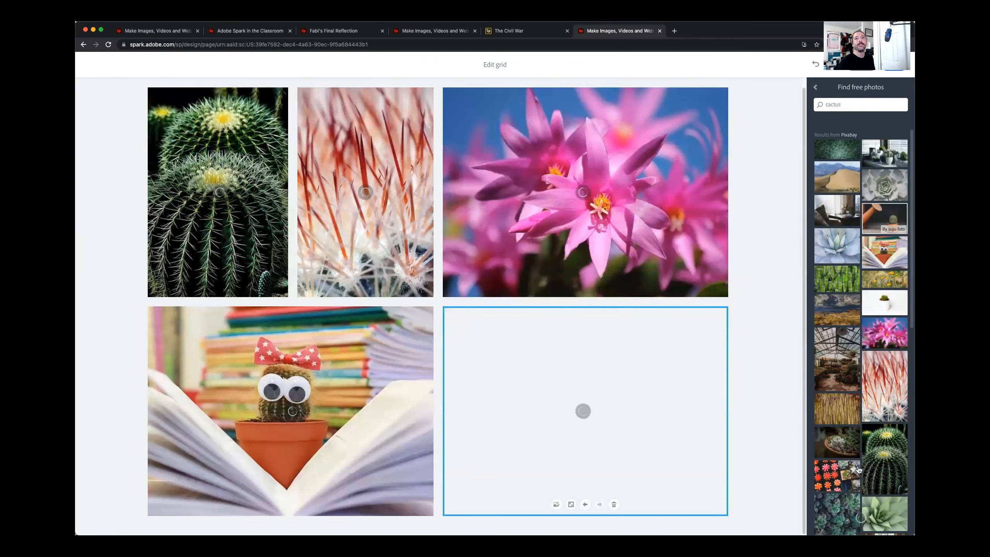
click(837, 478)
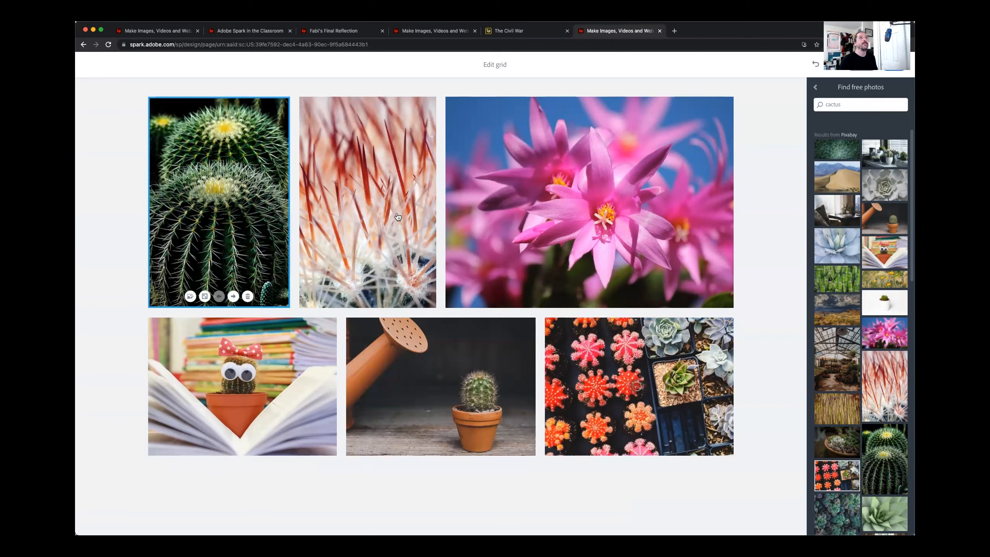
Move the green cactus photo one place later in the grid, after the red-spined cactus.
click(201, 234)
click(233, 296)
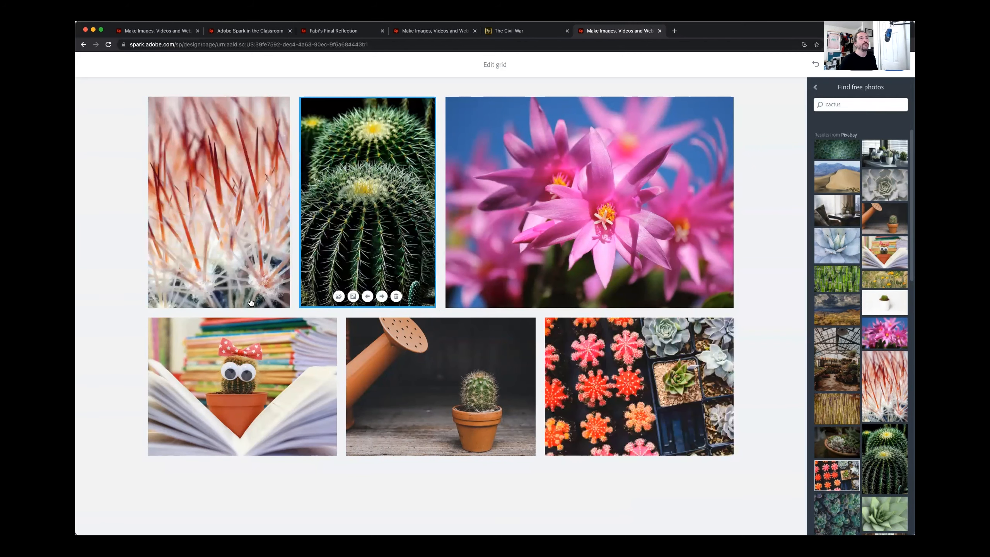
Try the green cactus photo after the pink flower photo, and return it to the second place.
click(382, 296)
scroll(312, 343, down, 3)
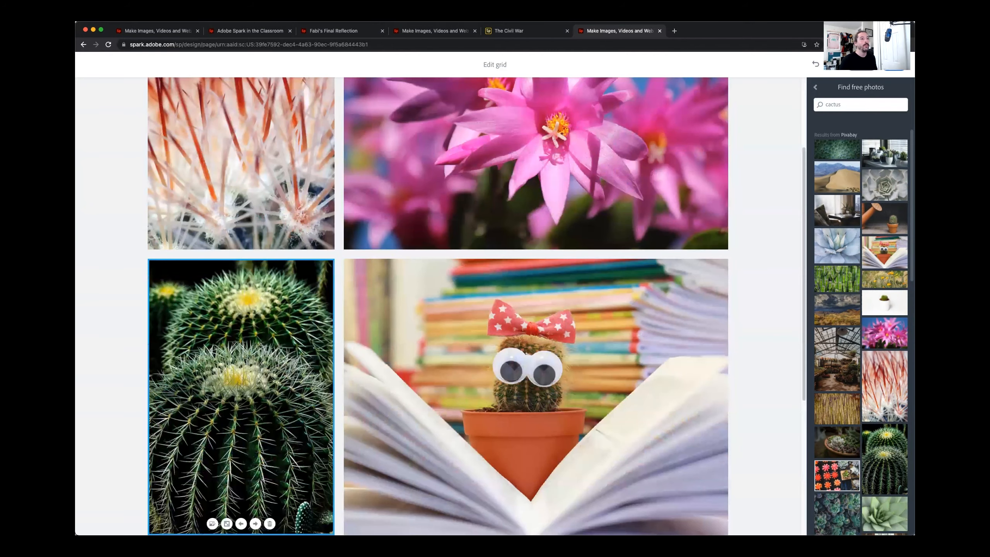
click(241, 523)
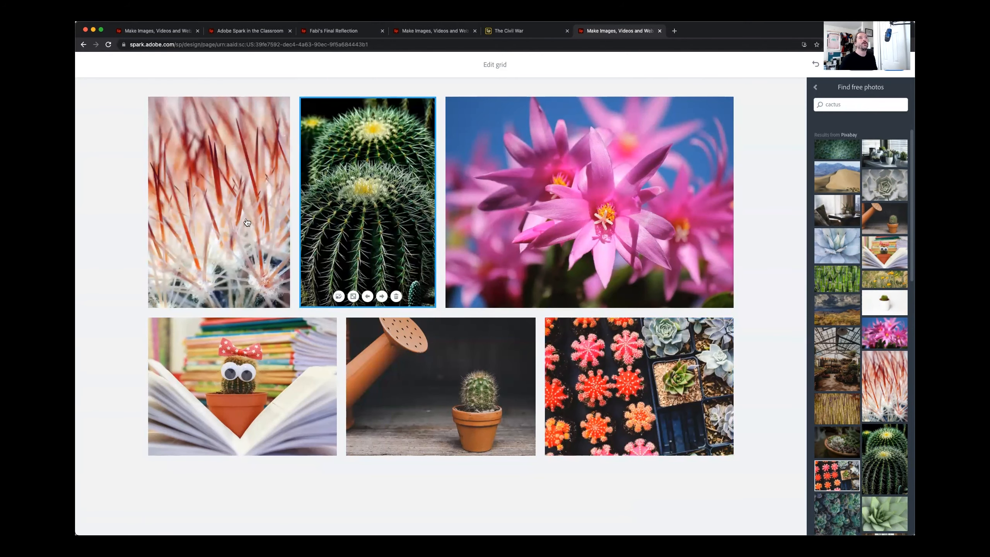
Try enlarging the red-spined cactus photo to the grid's full width, and restore its smaller size.
click(208, 239)
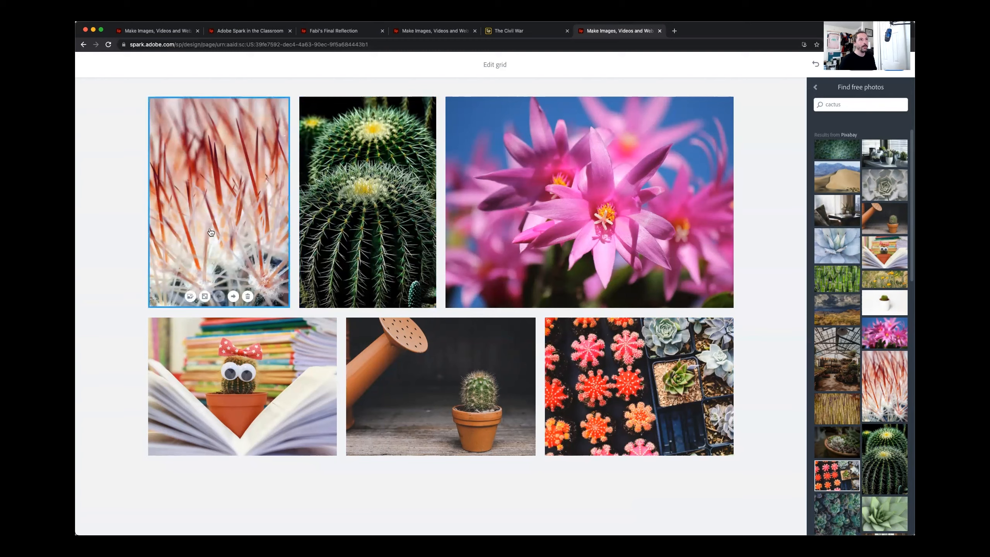
click(204, 297)
scroll(218, 292, down, 10)
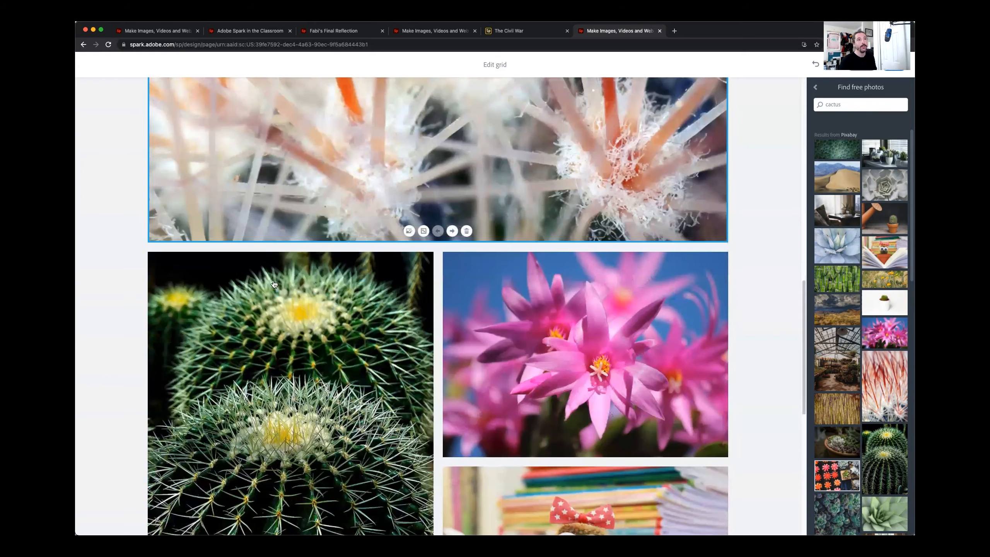
scroll(320, 274, up, 4)
click(424, 383)
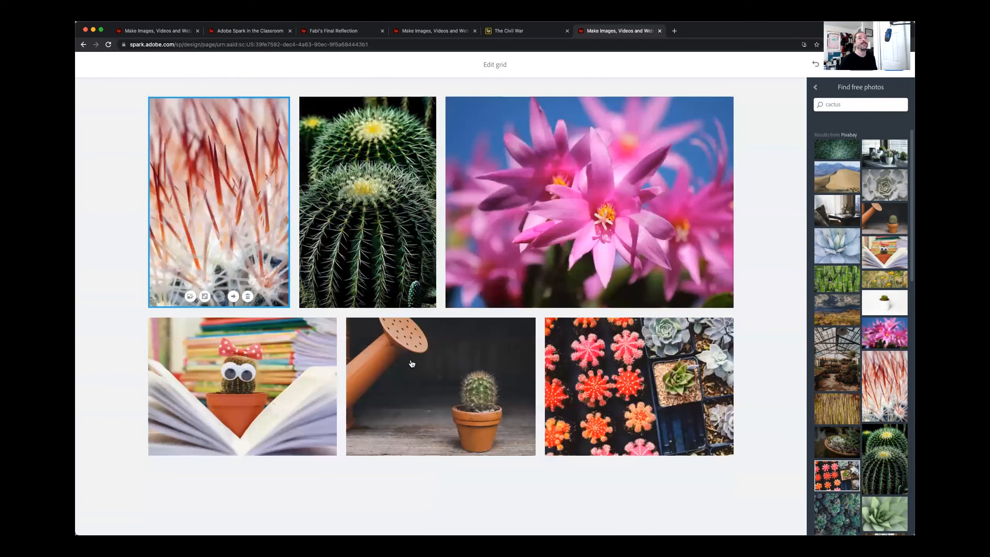
Save the cactus photo grid and return to the page.
click(577, 244)
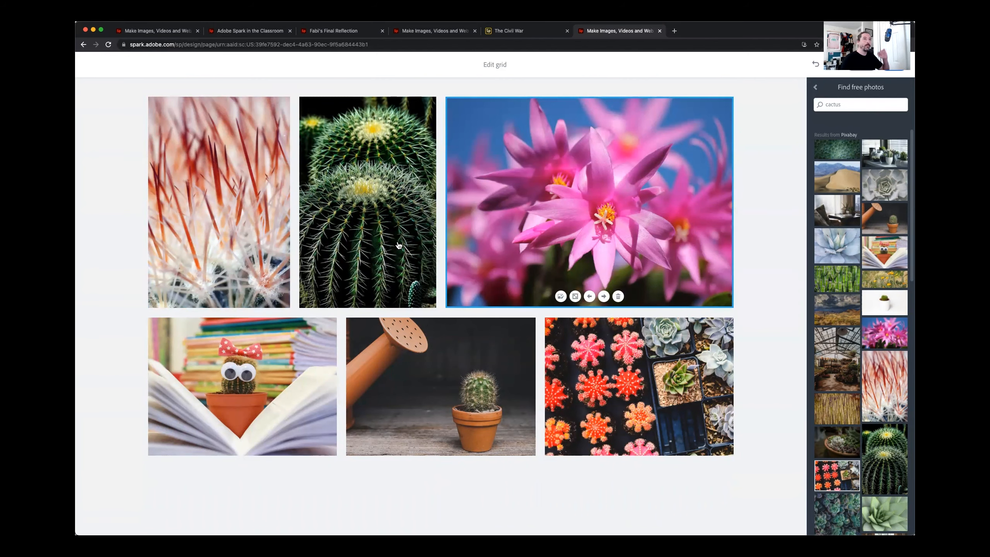
click(894, 64)
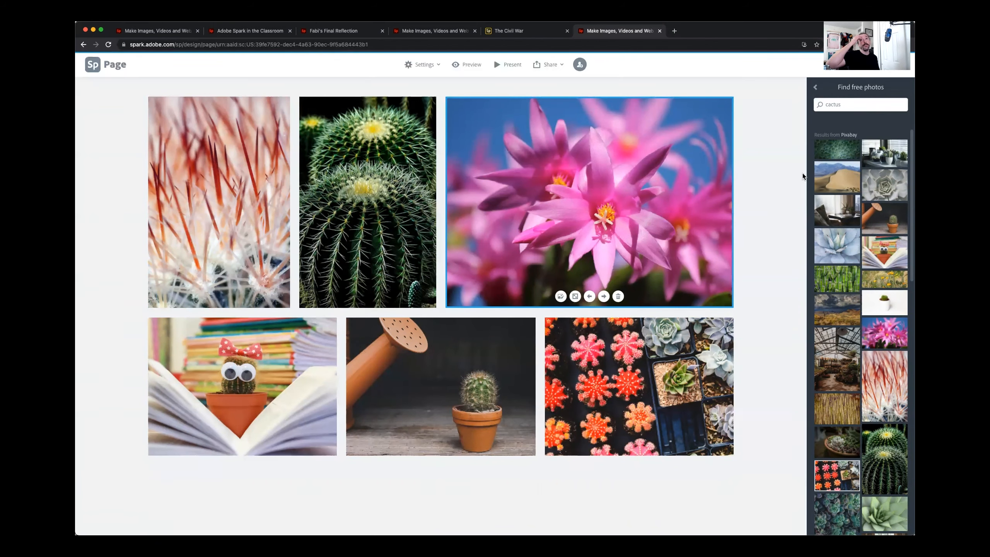
scroll(393, 225, up, 4)
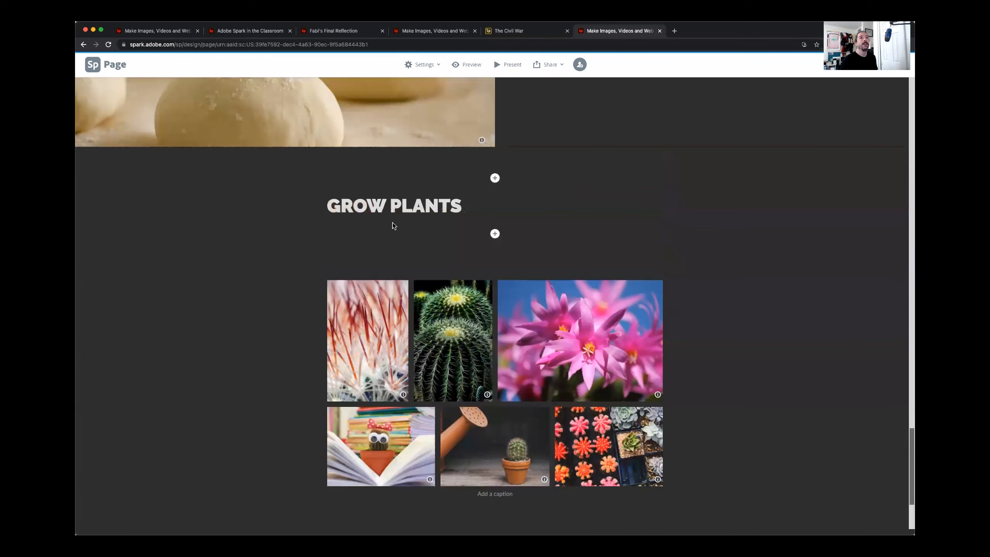
Add the caption "Here is a caption!" under the photo grid and make it italic.
scroll(342, 210, down, 3)
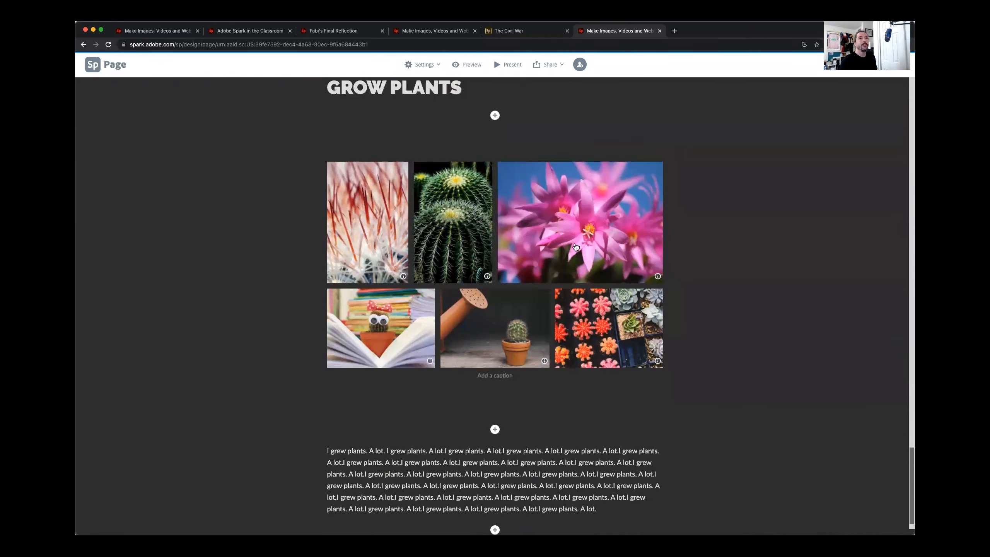
click(485, 378)
text(Here is a caption)
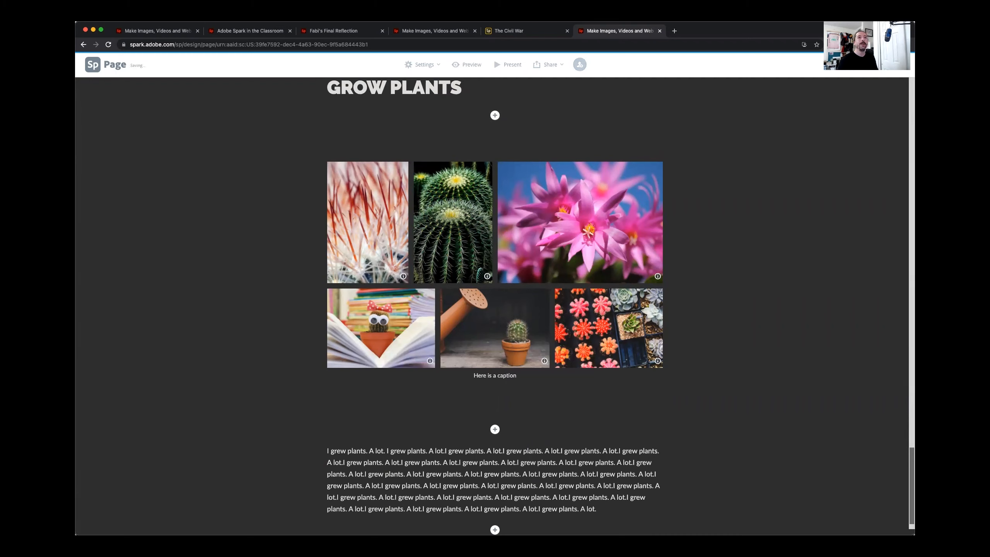
text(!)
drag(521, 377, 440, 374)
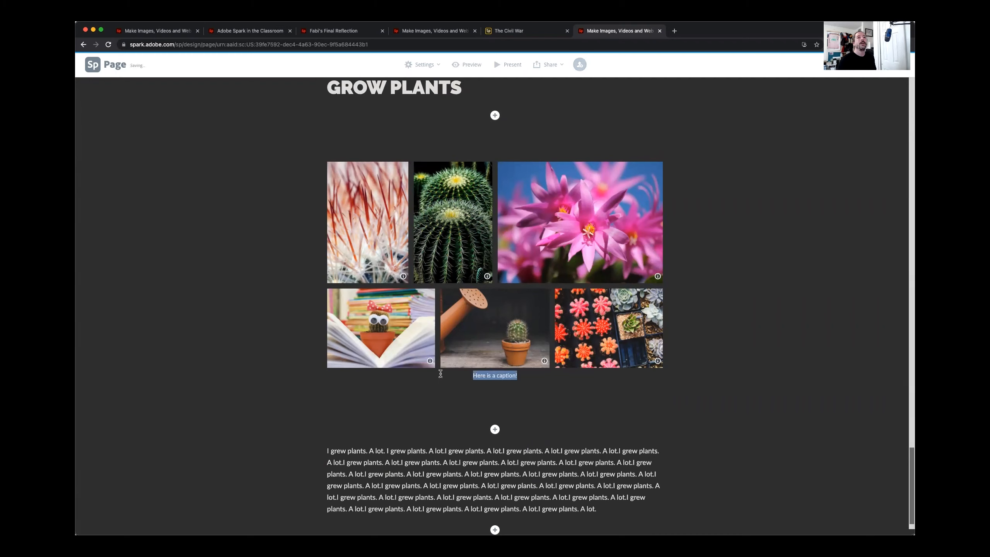
click(513, 360)
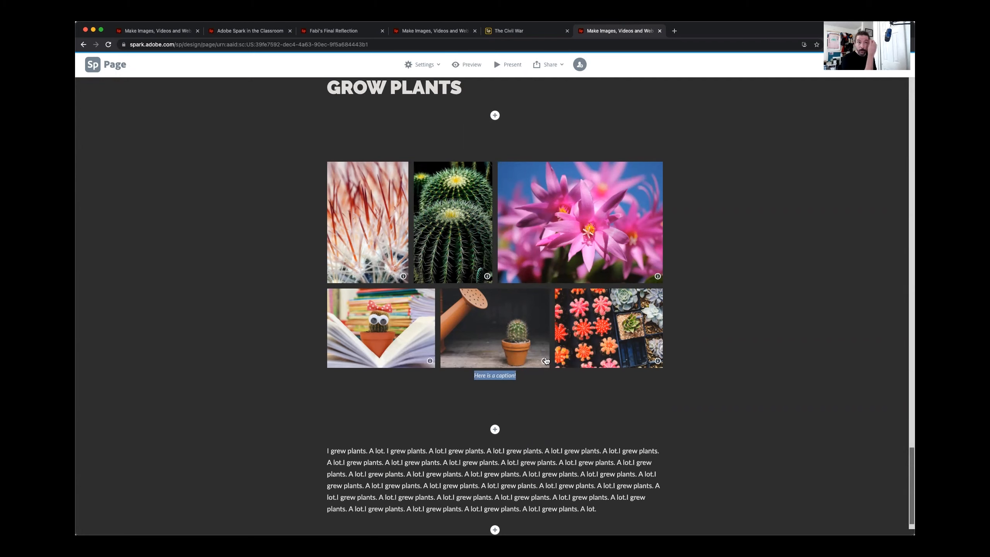
Review the finished page from the plants section and its captioned photo grid back up to the title.
click(447, 422)
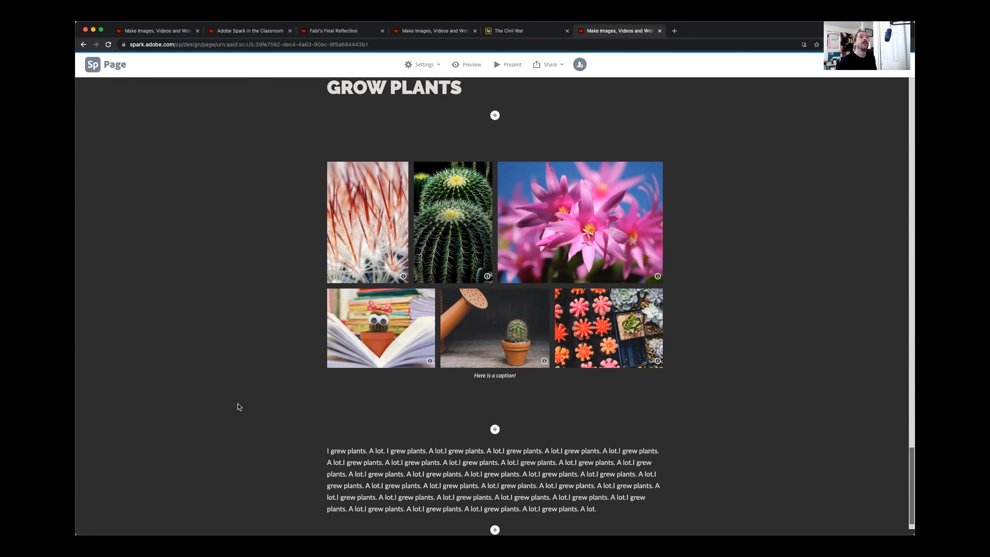
scroll(239, 406, down, 1)
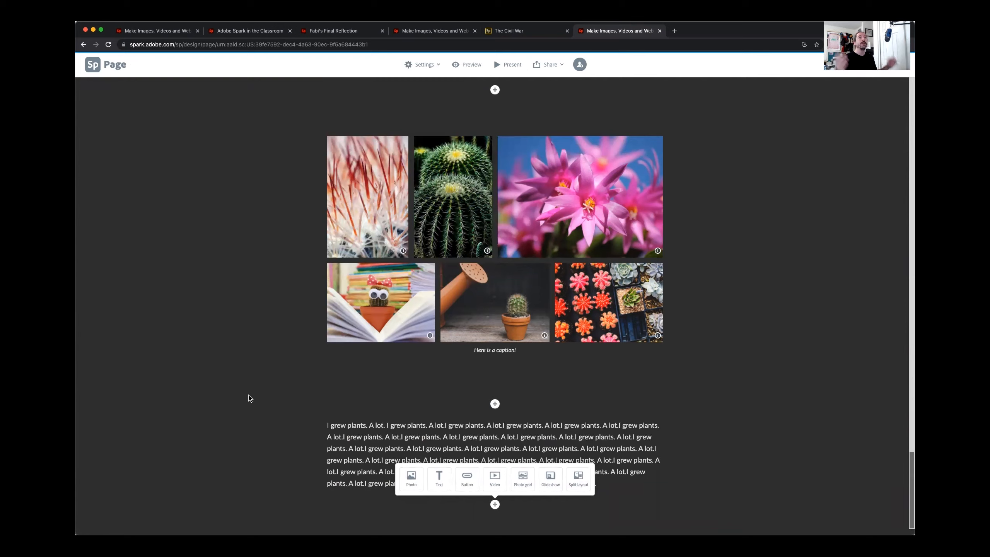
scroll(283, 402, up, 15)
scroll(283, 398, up, 15)
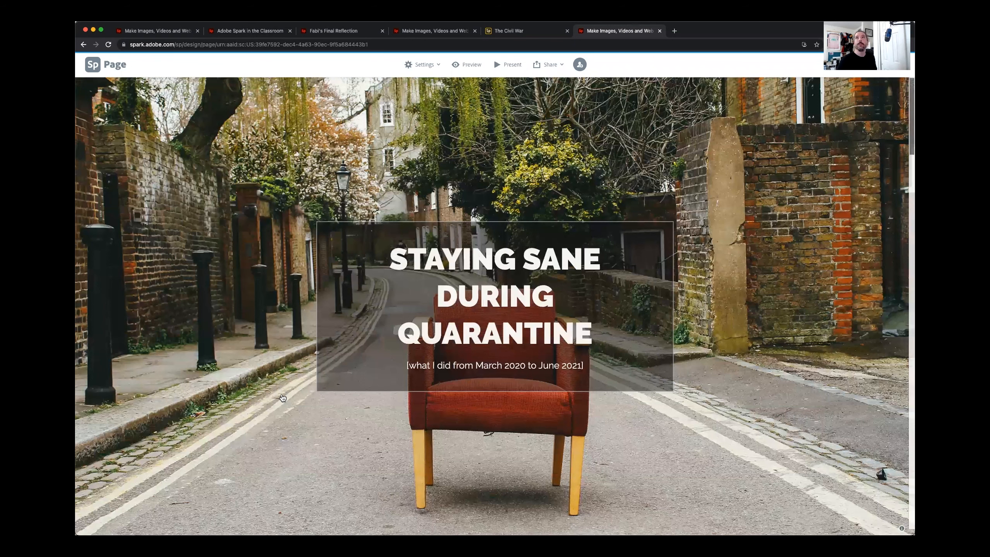
scroll(283, 398, down, 20)
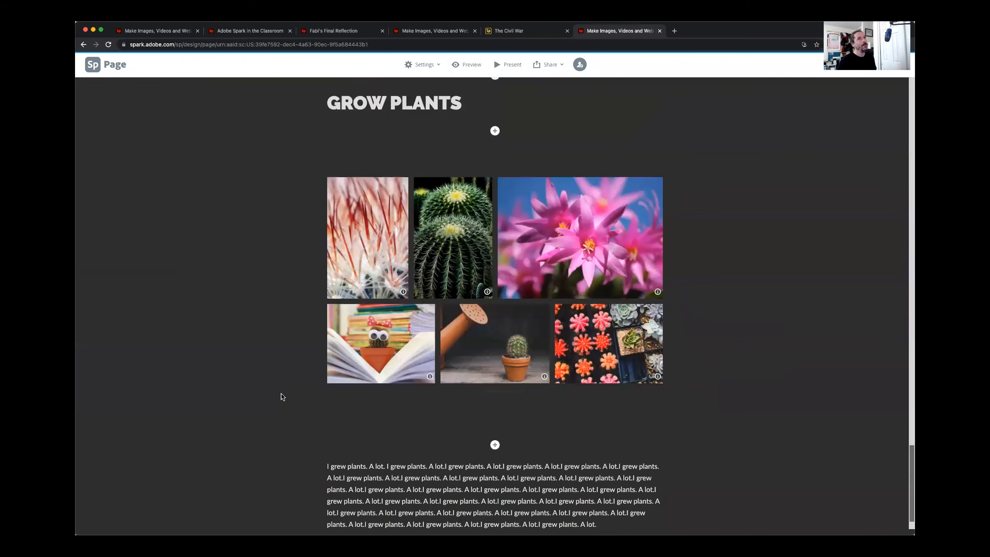
scroll(283, 397, up, 20)
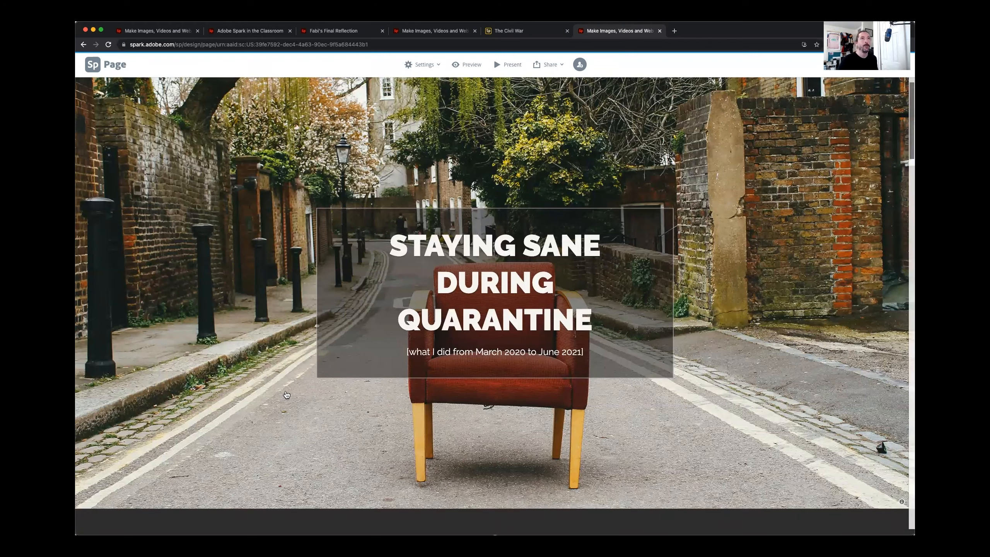
Switch to the Adobe Spark in the Classroom page and examine the Spark Page section's list of content elements.
click(418, 34)
click(331, 31)
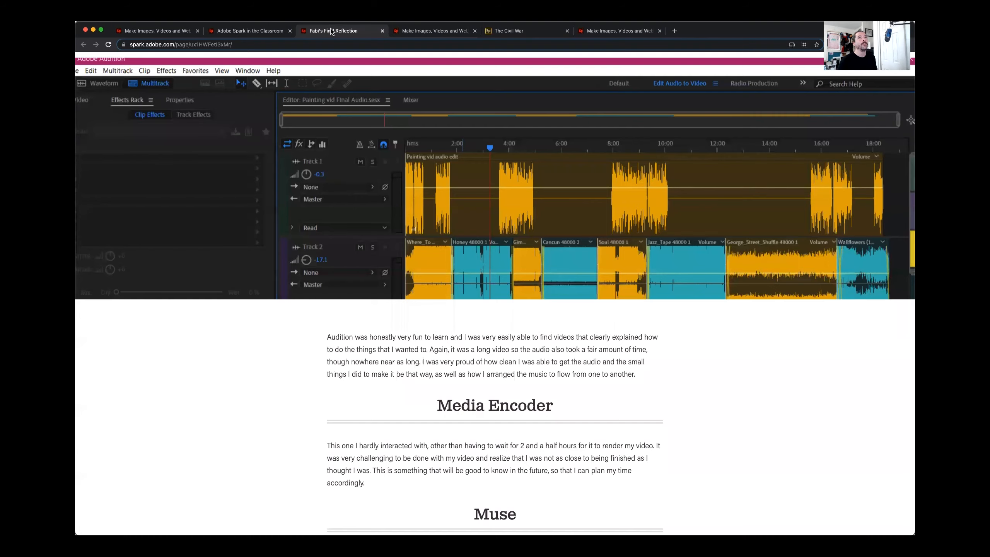
click(254, 34)
scroll(227, 297, down, 10)
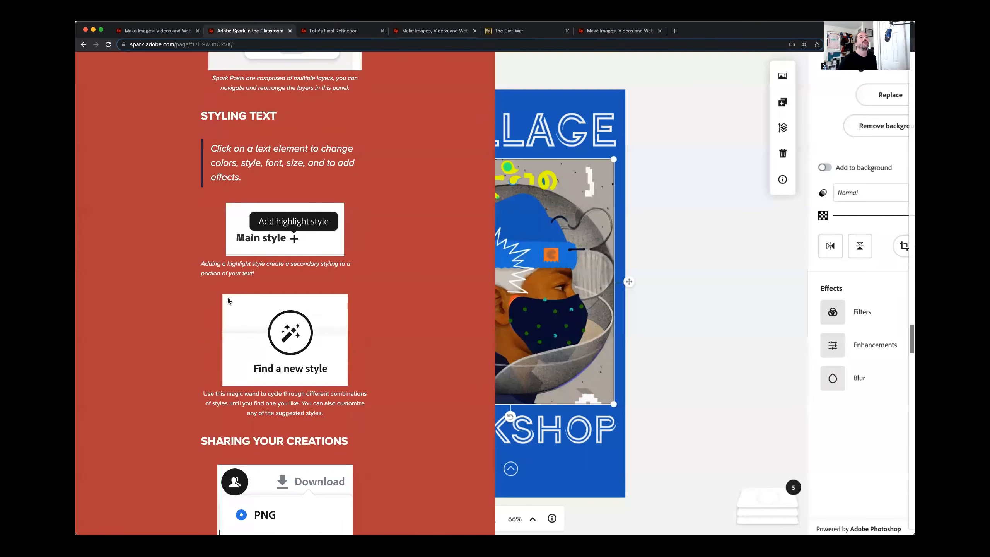
scroll(228, 297, down, 10)
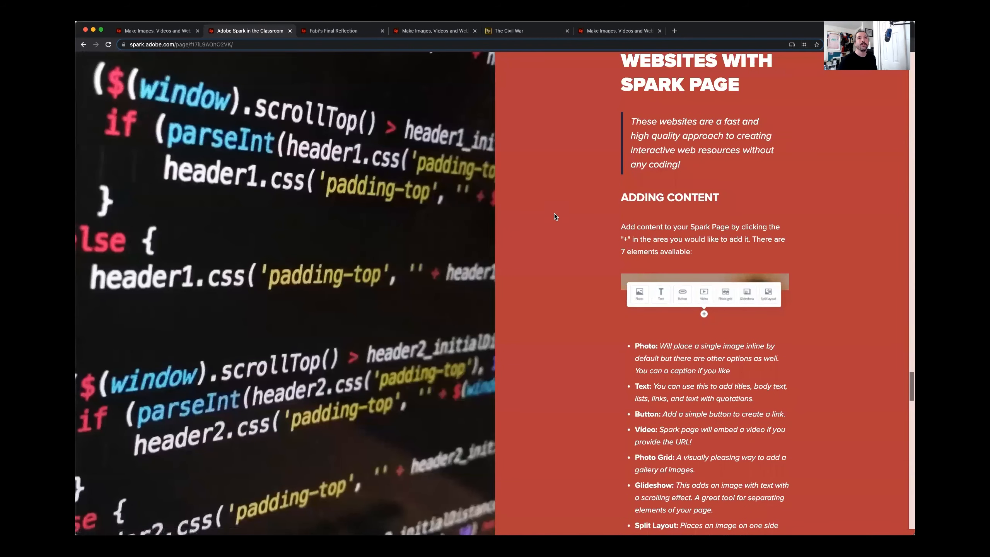
scroll(602, 189, down, 1)
scroll(602, 189, down, 1)
scroll(602, 186, down, 10)
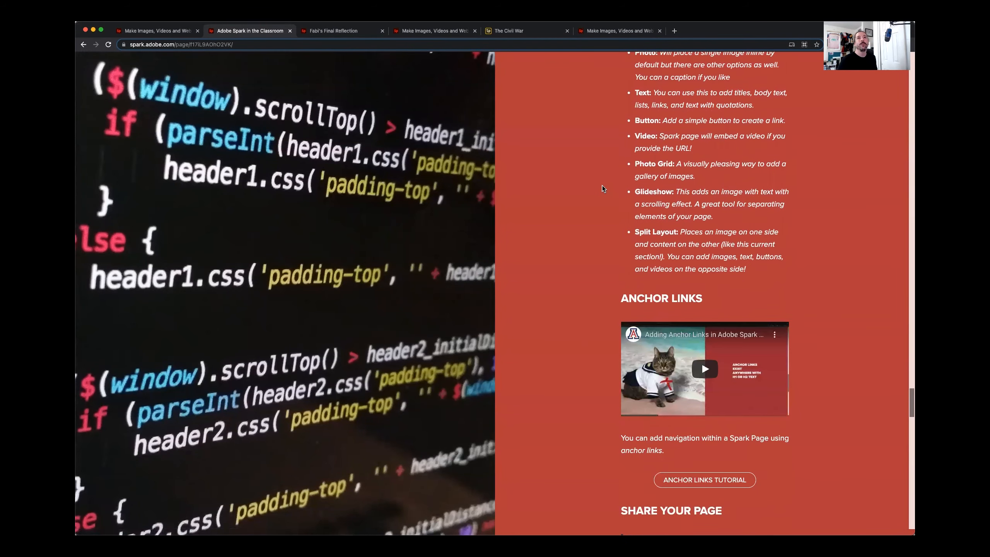
Examine the Anchor Links and Share Your Page sections, and follow the anchor links to the agenda and to Create Graphics with Spark Post.
scroll(701, 275, down, 1)
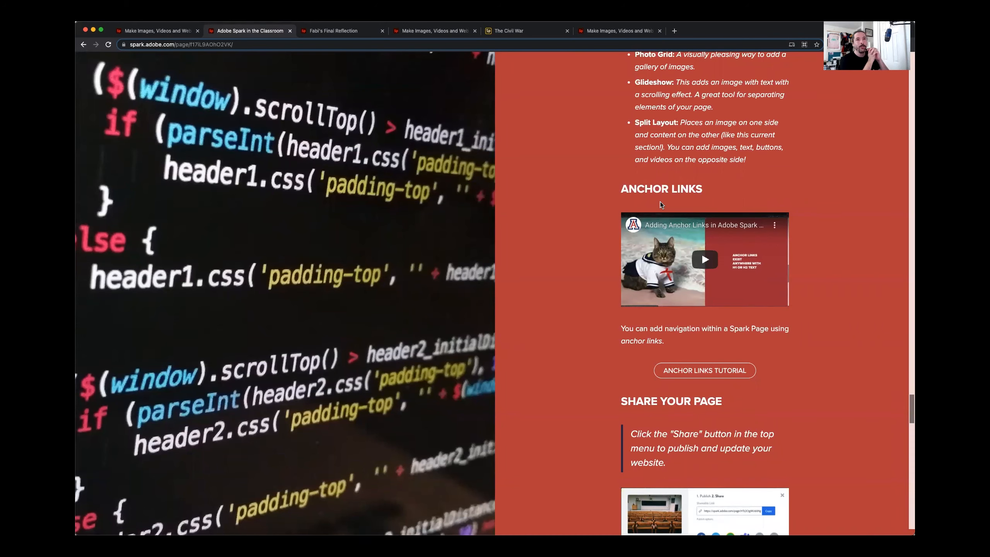
scroll(616, 278, down, 1)
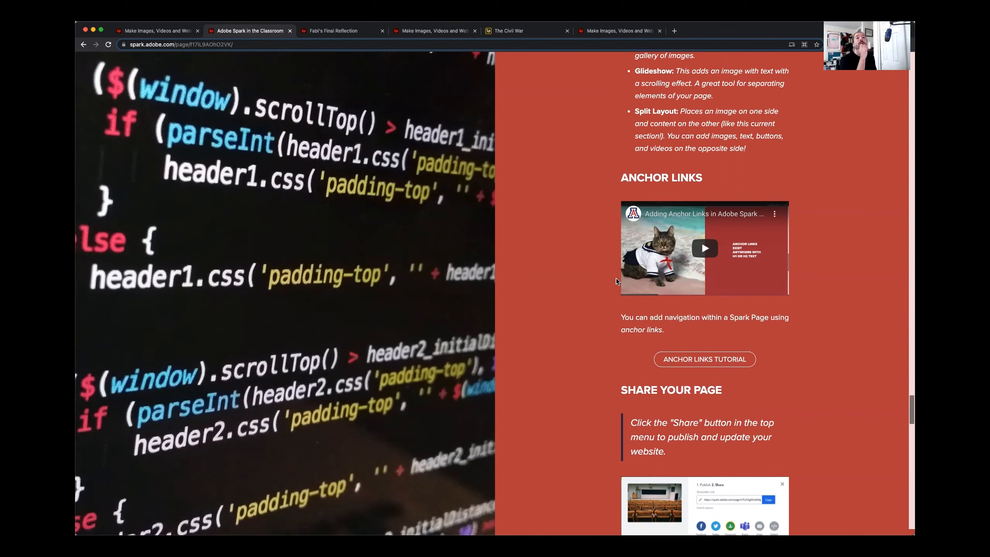
scroll(615, 353, down, 6)
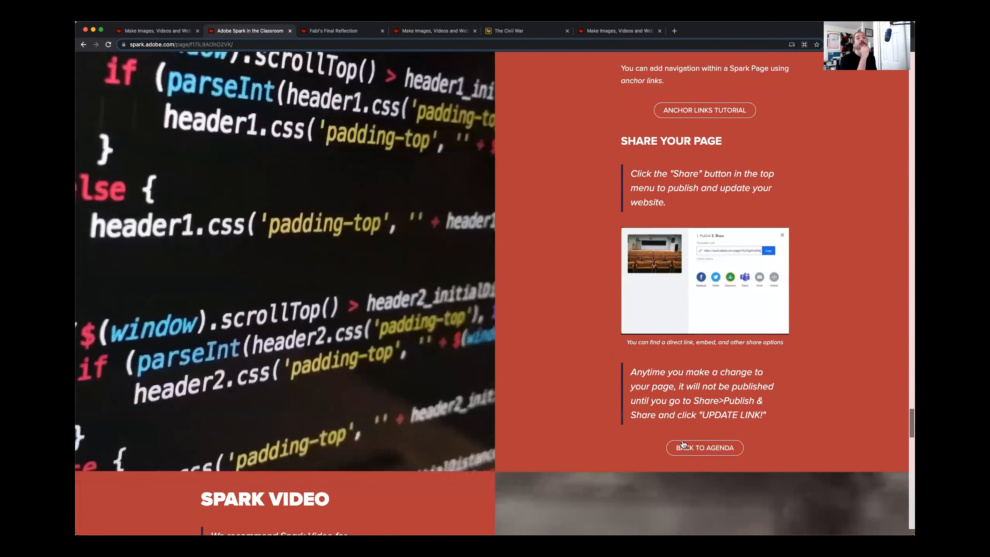
click(692, 451)
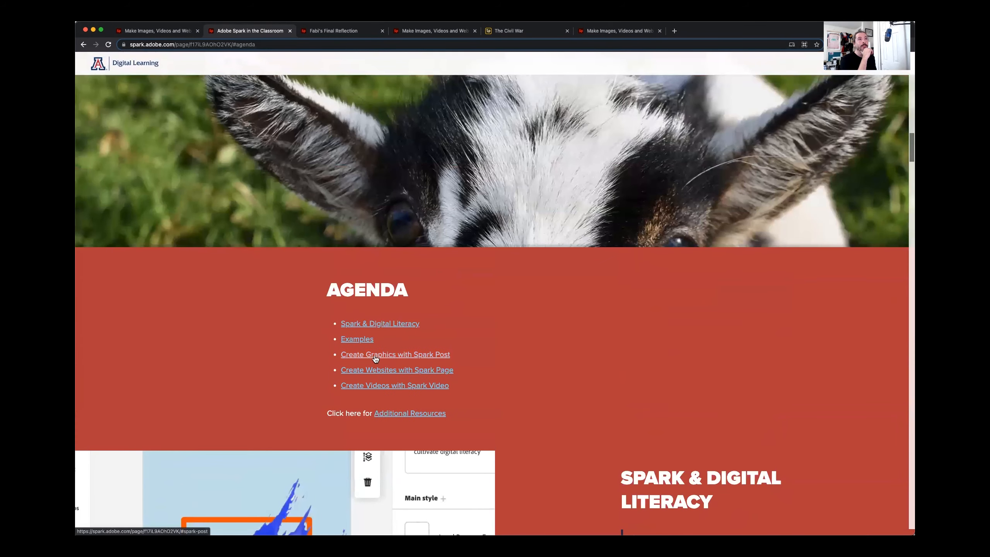
click(398, 357)
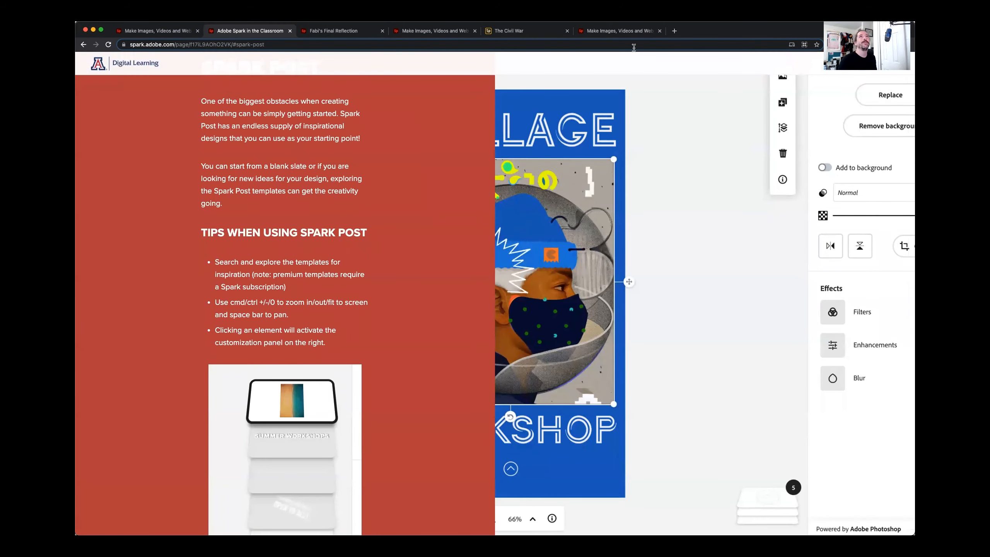
Return to the Staying Sane During Quarantine page and publish it by creating a shareable link.
click(622, 32)
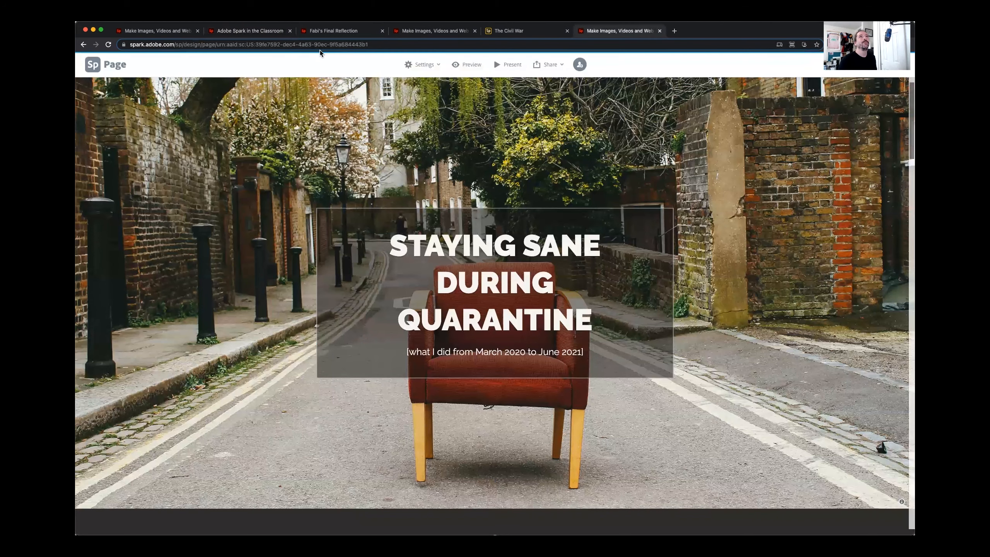
scroll(590, 212, down, 1)
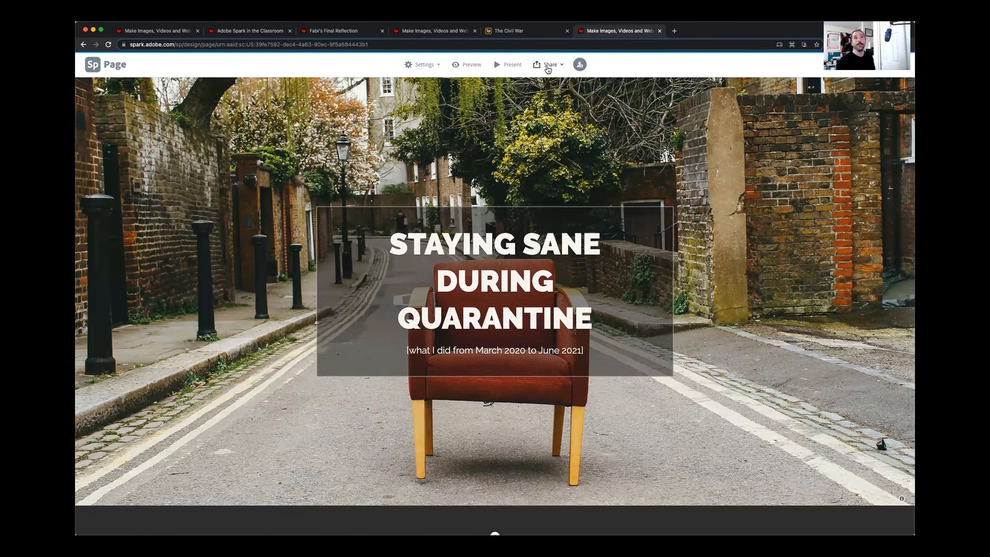
click(547, 67)
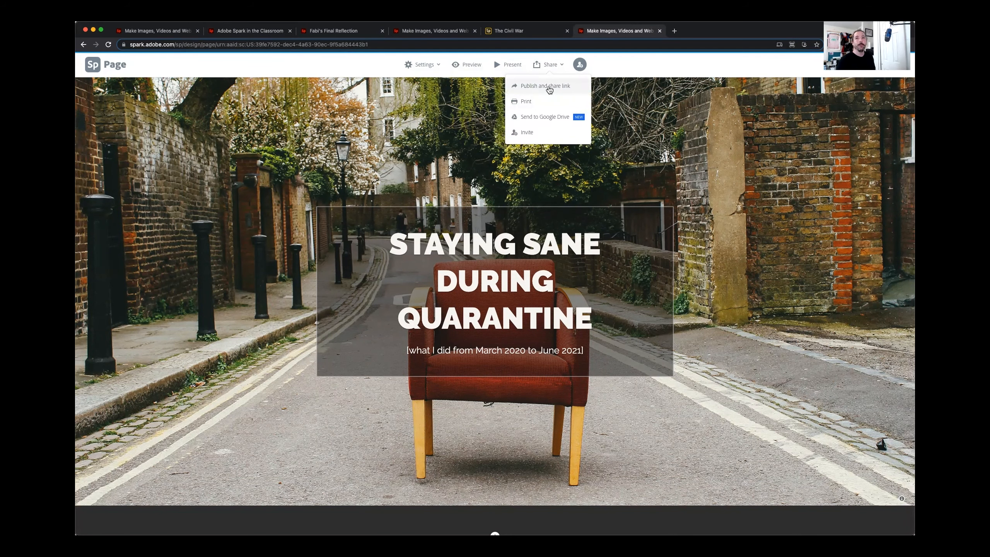
click(546, 86)
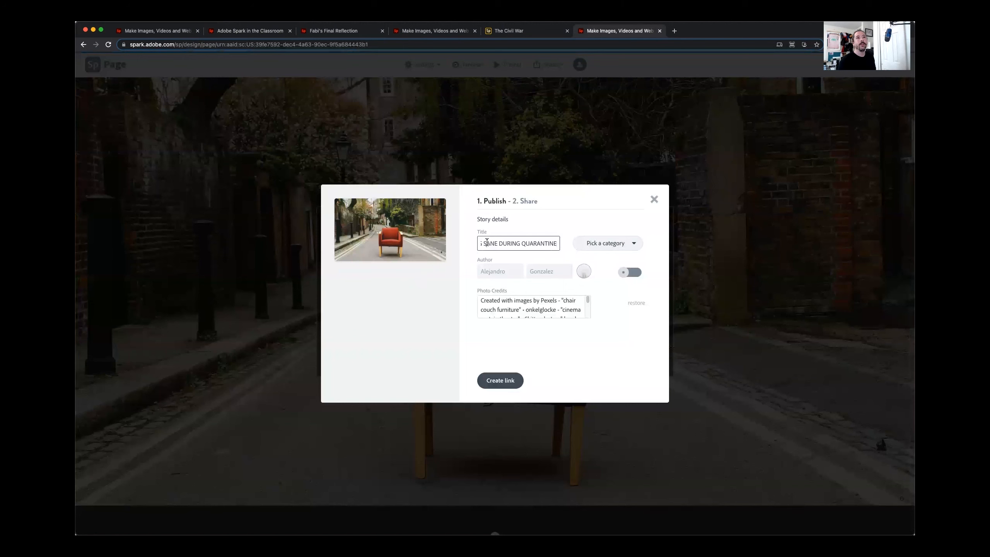
triple_click(498, 243)
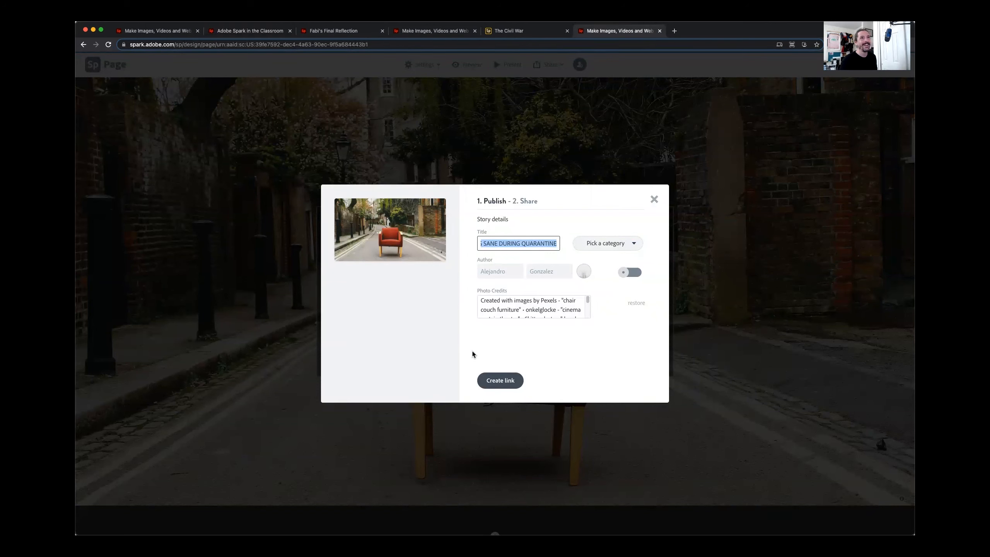
click(500, 382)
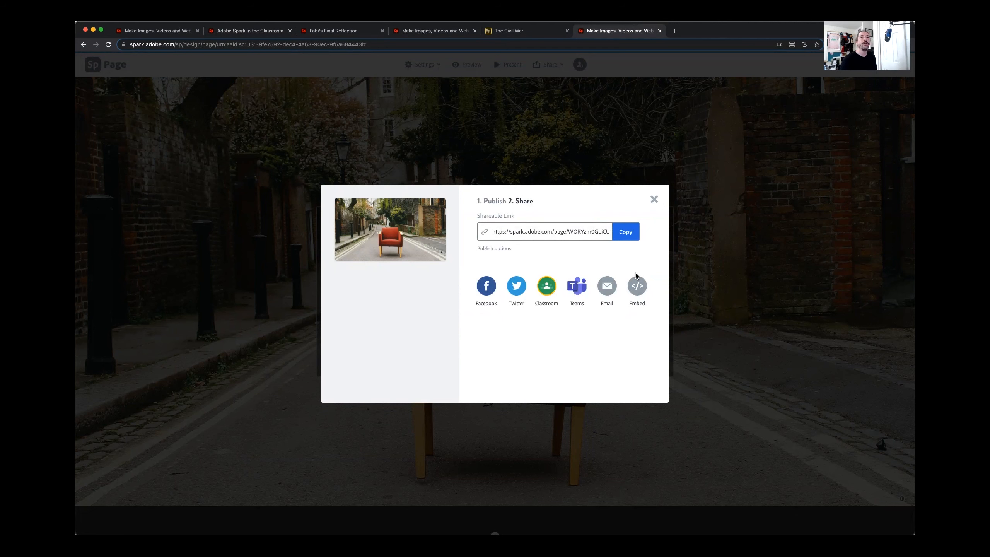
Copy the page's shareable link and open the published page in a new browser tab.
click(626, 236)
click(674, 31)
key(super+v)
key(Return)
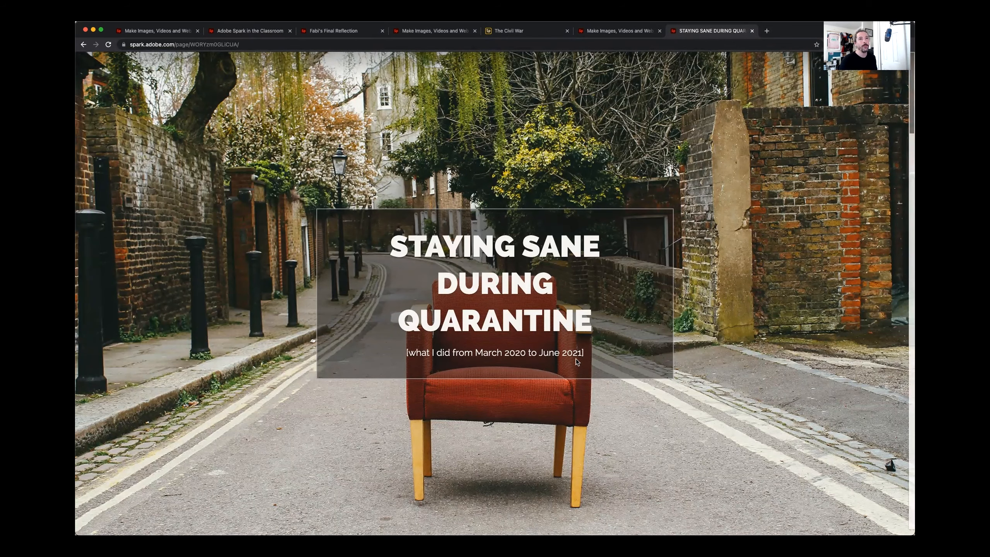
Look through the published page's title, theater glideshow, Cooking Shows split layout and Grow Plants section, and return to its start.
scroll(587, 357, down, 3)
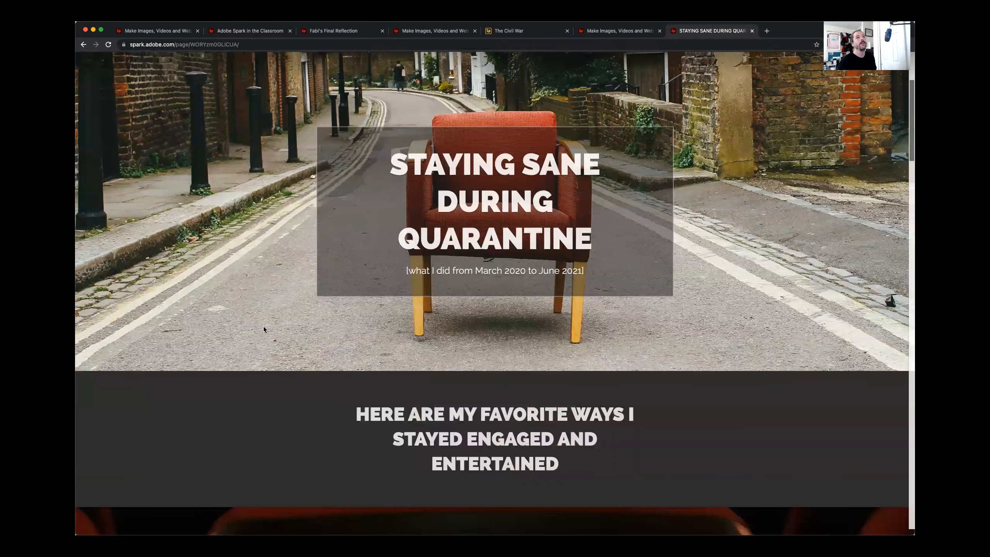
scroll(452, 317, down, 5)
scroll(328, 275, down, 3)
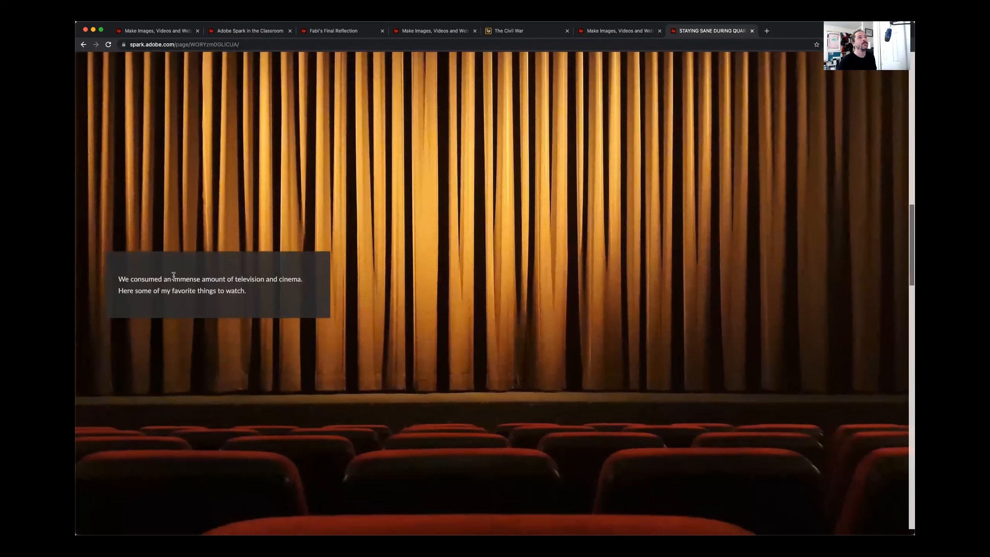
drag(116, 276, 272, 299)
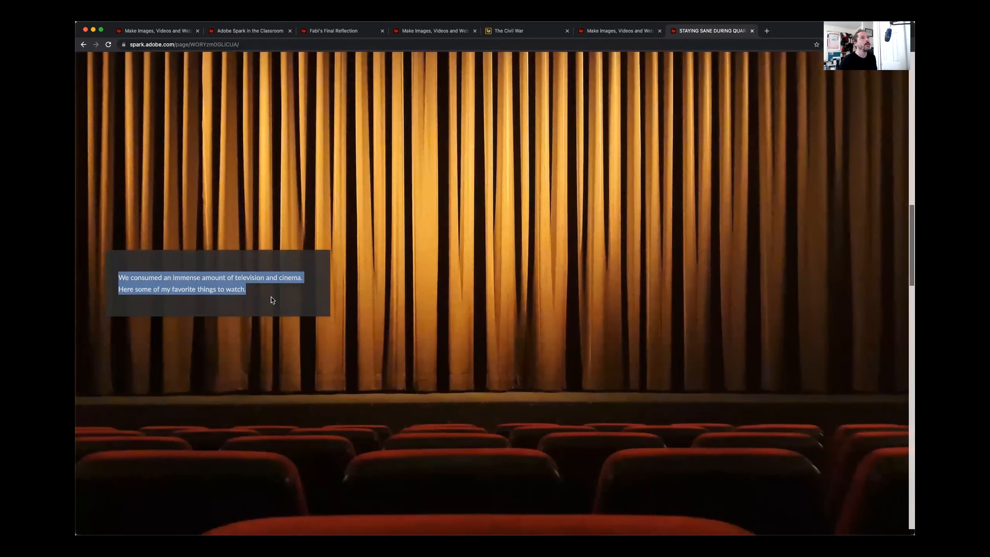
click(214, 283)
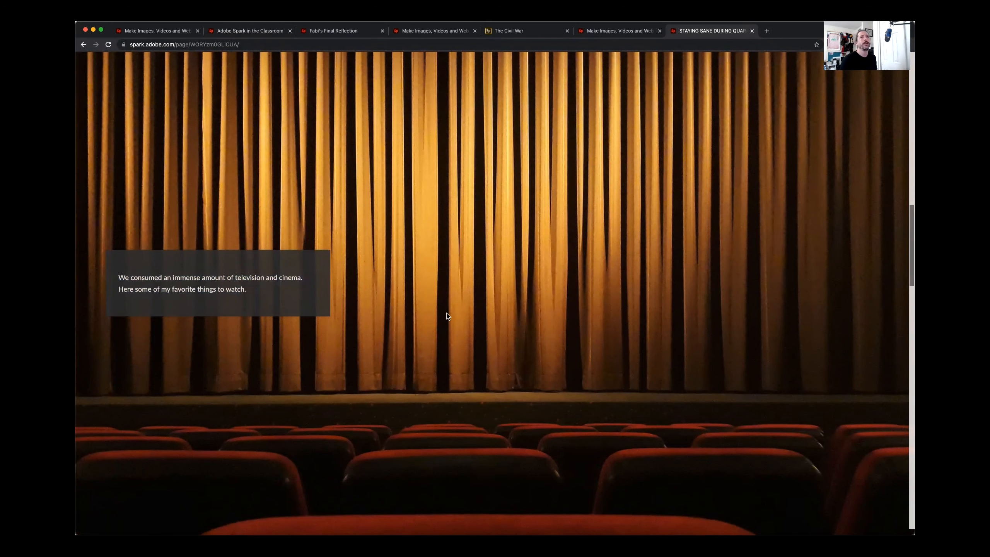
scroll(557, 310, down, 5)
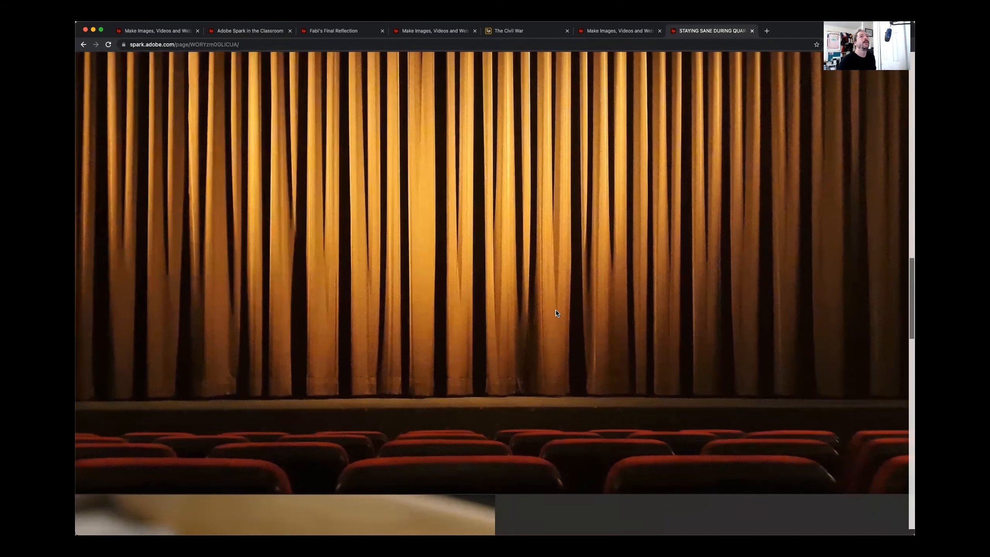
scroll(555, 311, down, 5)
scroll(555, 312, down, 2)
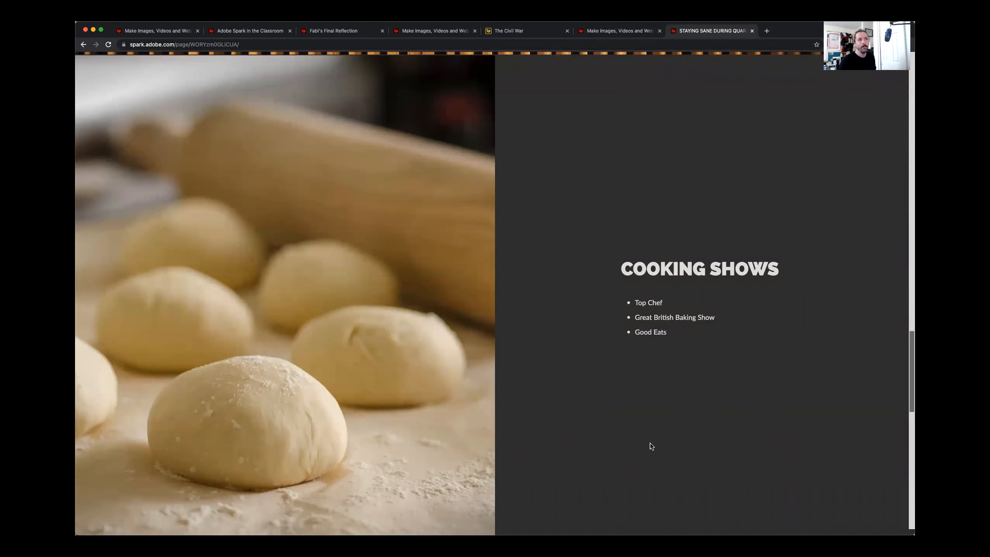
scroll(658, 418, down, 5)
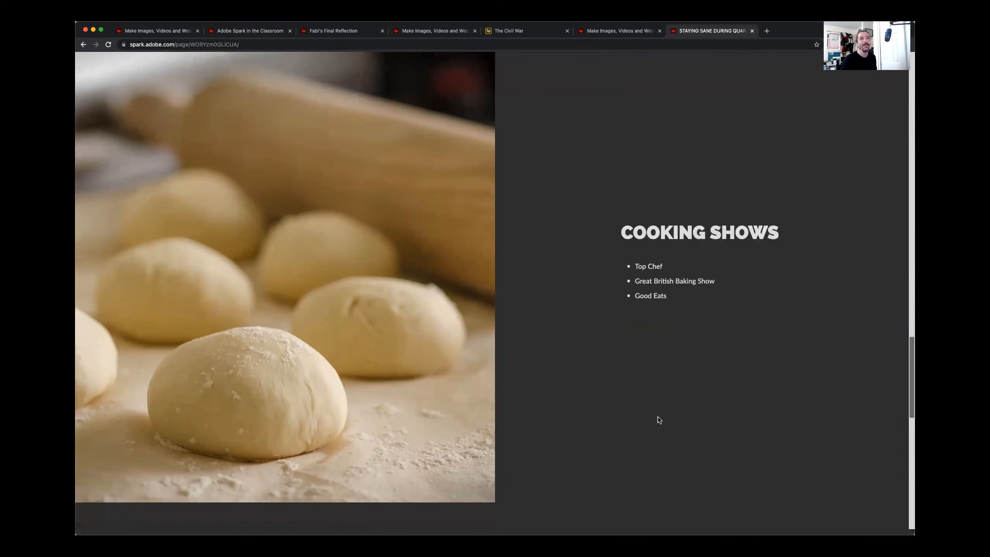
scroll(658, 417, down, 9)
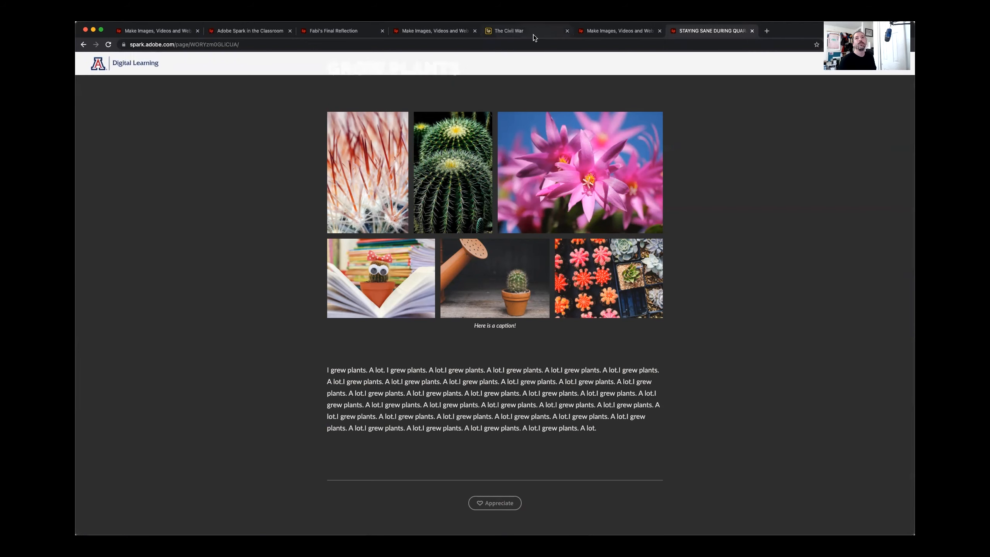
scroll(709, 331, down, 2)
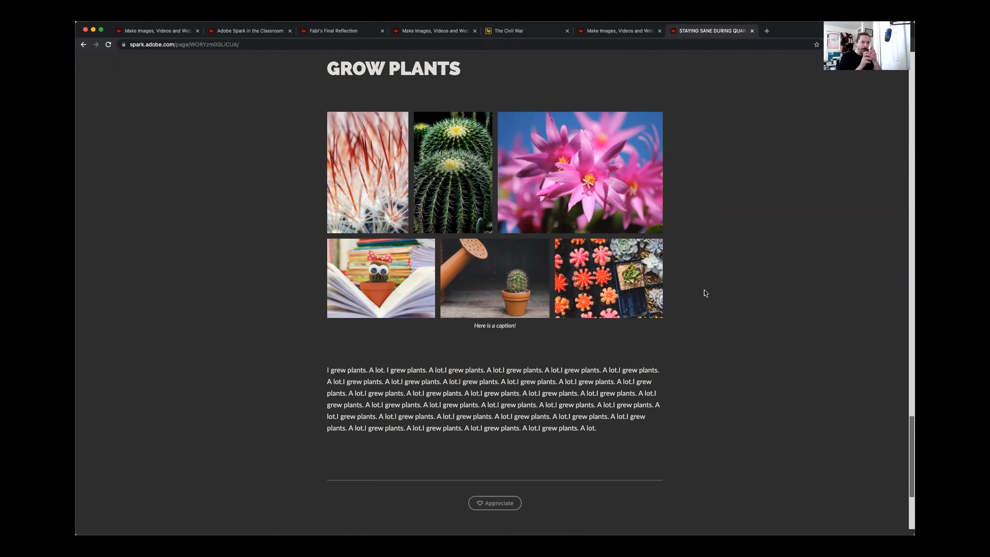
scroll(704, 284, up, 20)
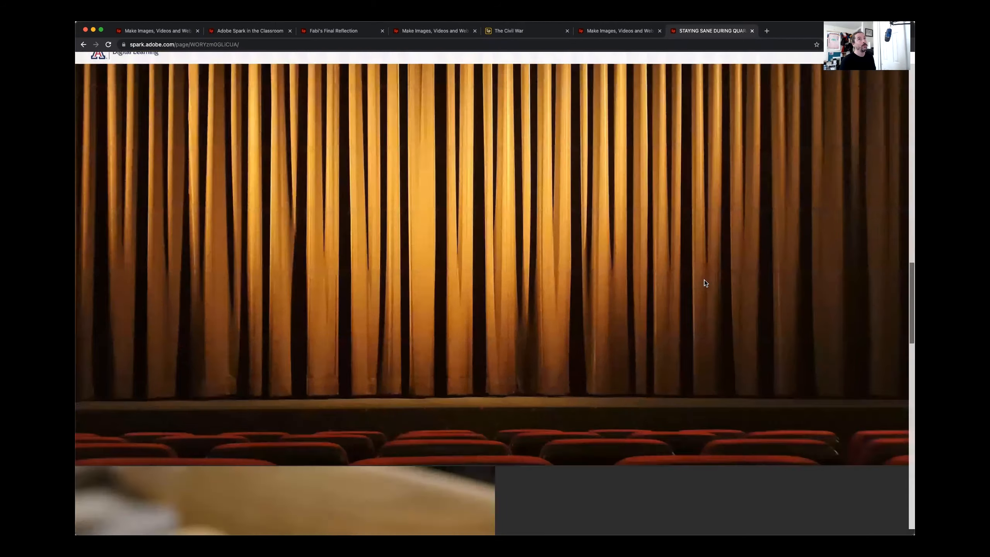
scroll(704, 280, up, 4)
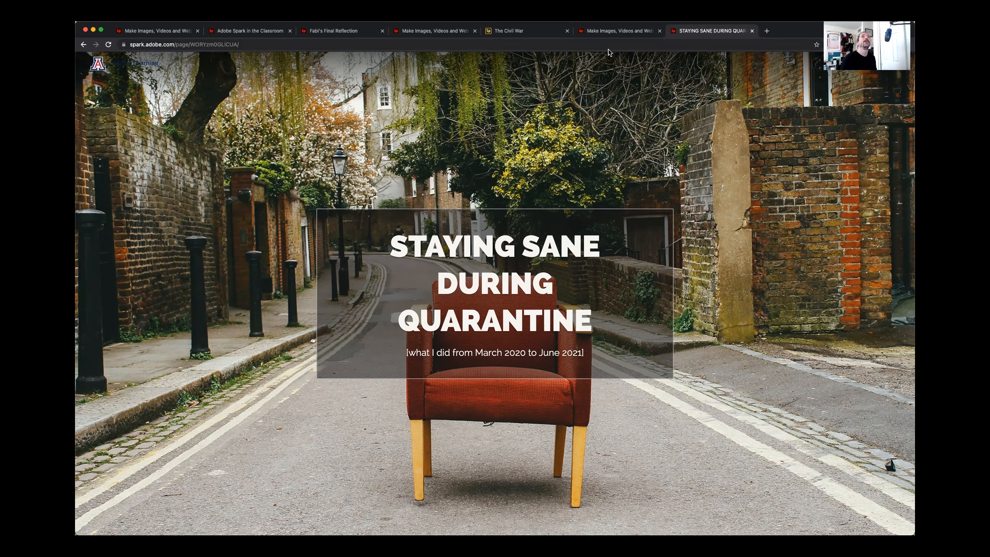
Return to the Staying Sane During Quarantine page editor and correct the theater caption's second sentence to "Here are some of my favorite things to watch.".
click(608, 32)
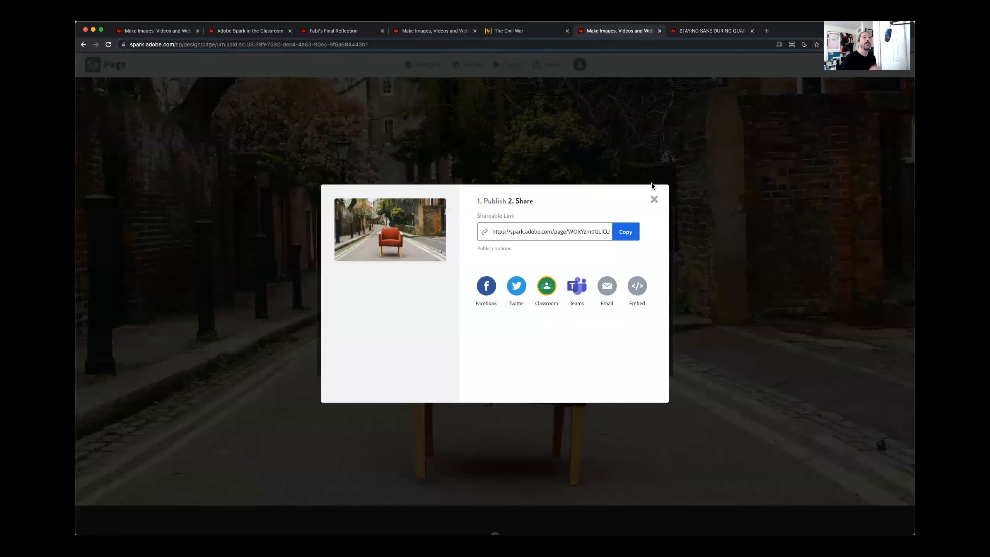
click(655, 201)
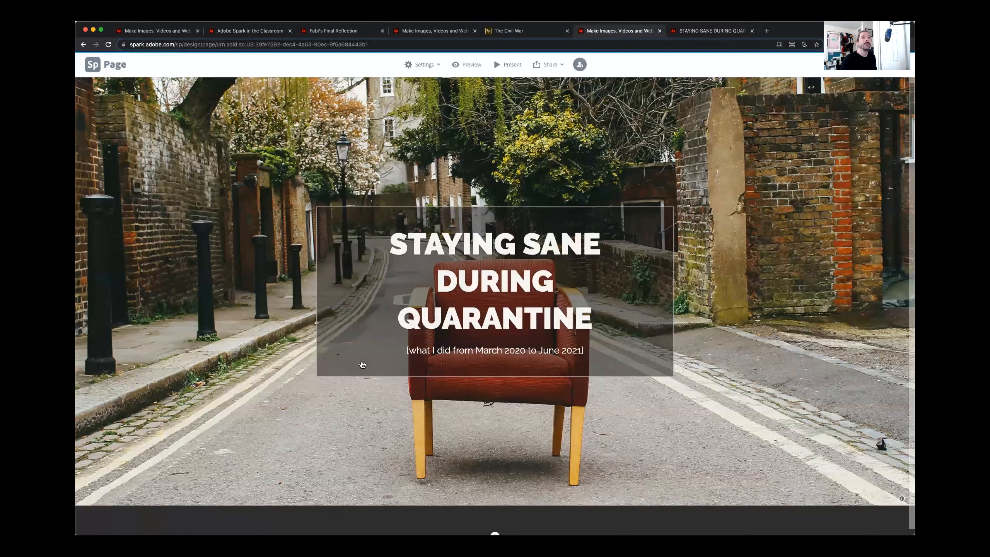
scroll(362, 366, down, 4)
scroll(362, 366, down, 8)
click(250, 294)
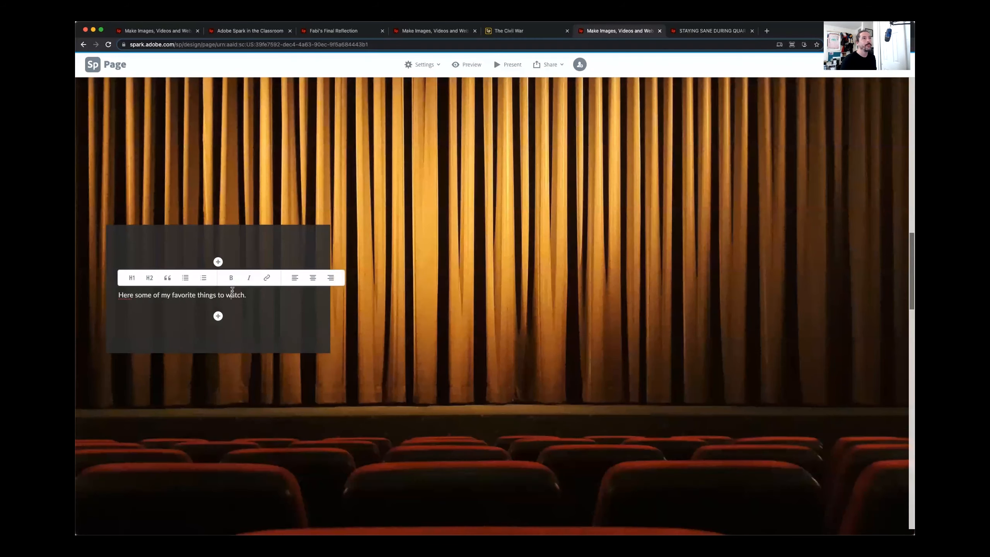
drag(251, 293, 102, 288)
click(133, 295)
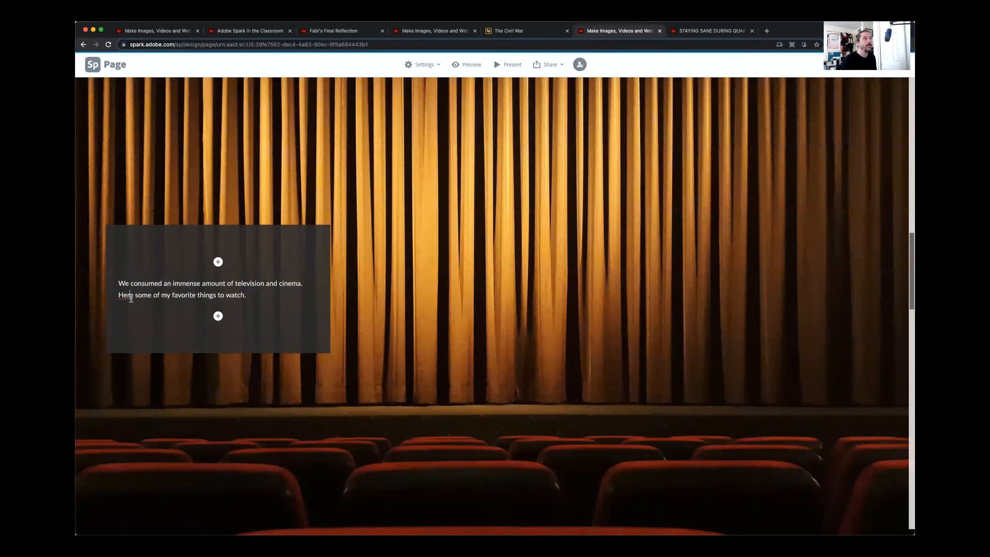
text(are)
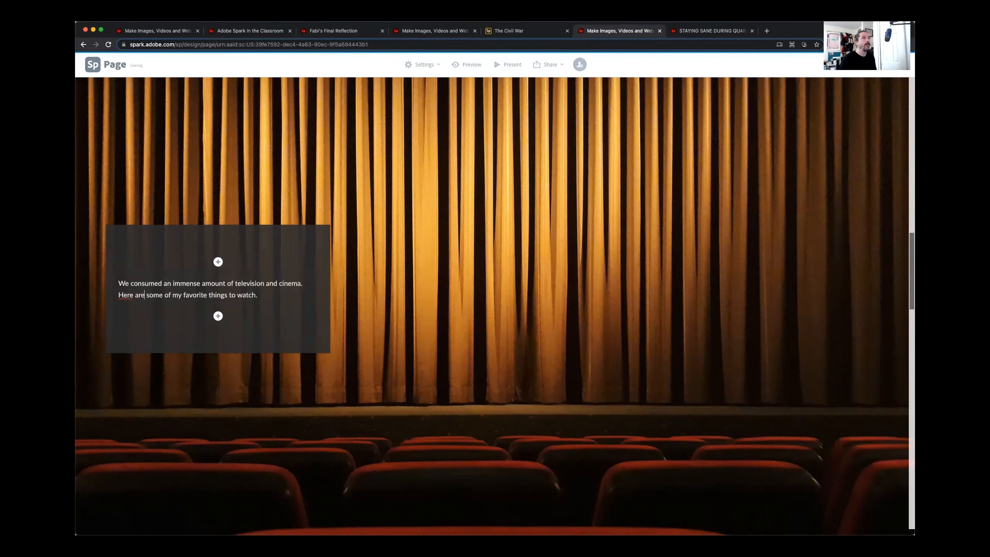
Format the whole theater caption as a quote.
drag(264, 297, 106, 282)
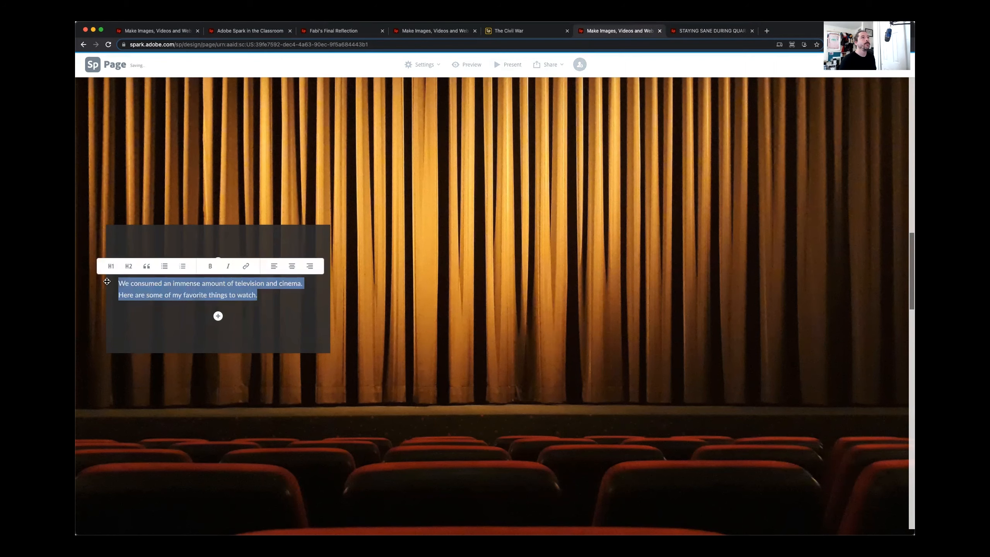
click(146, 268)
click(165, 336)
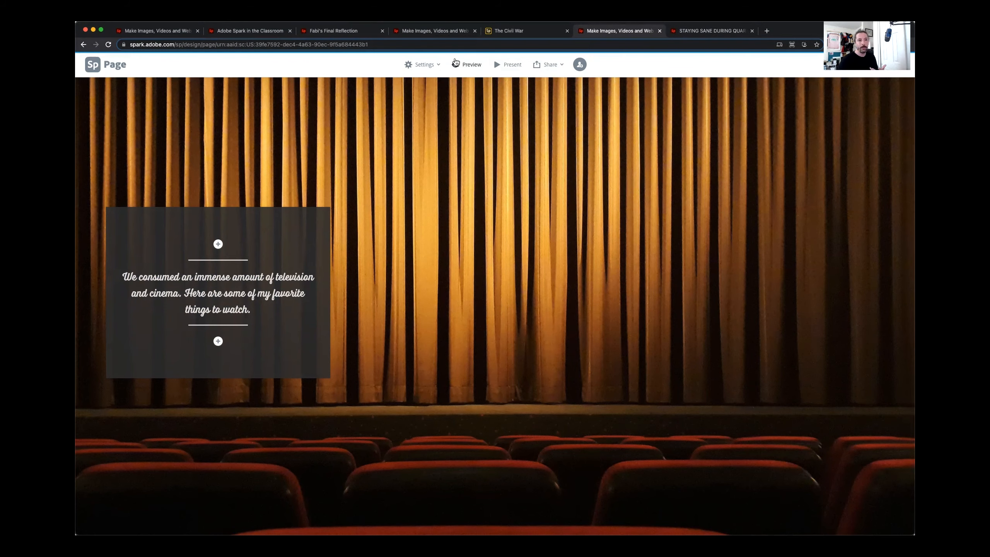
Reload the published Staying Sane During Quarantine page and check its theater caption against the edited version.
click(681, 32)
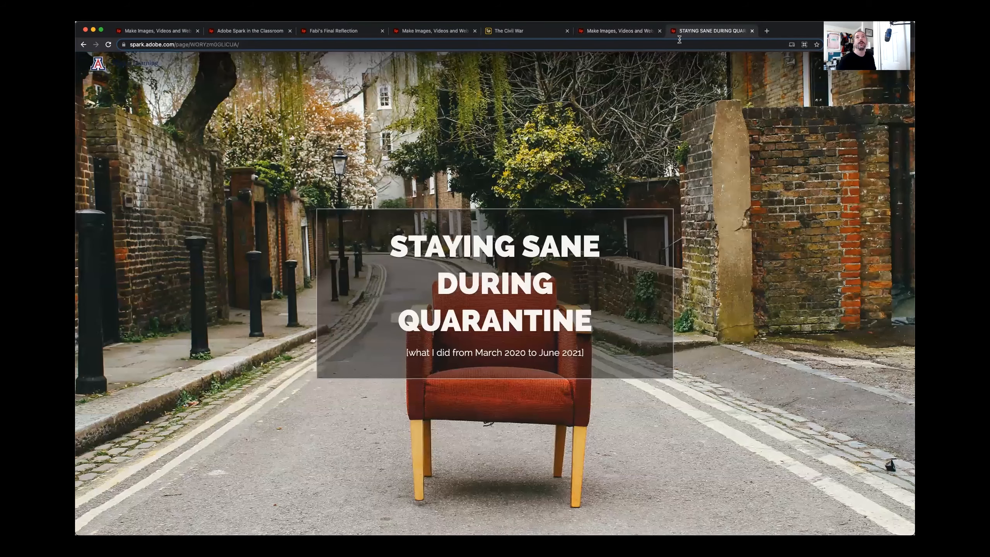
key(super+r)
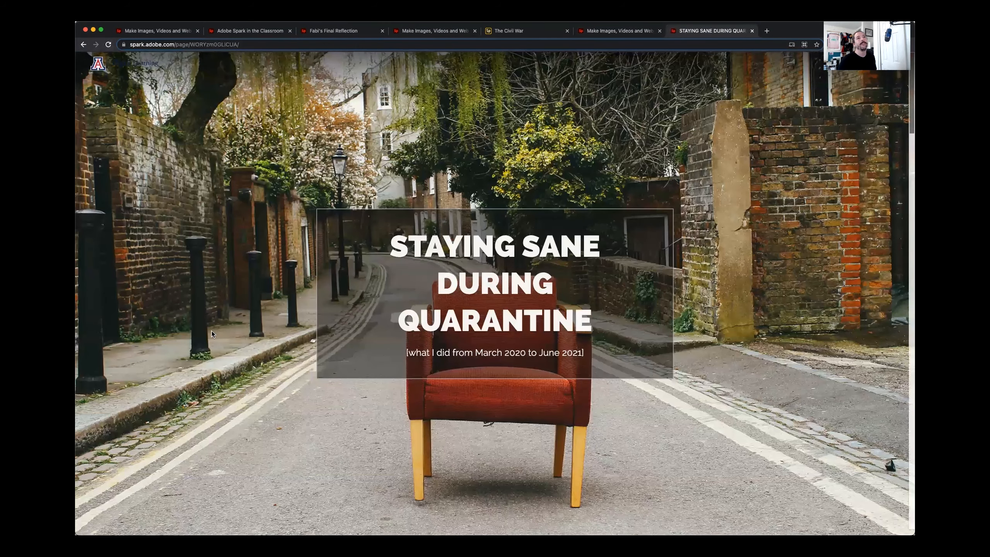
scroll(280, 320, down, 1)
scroll(280, 319, down, 10)
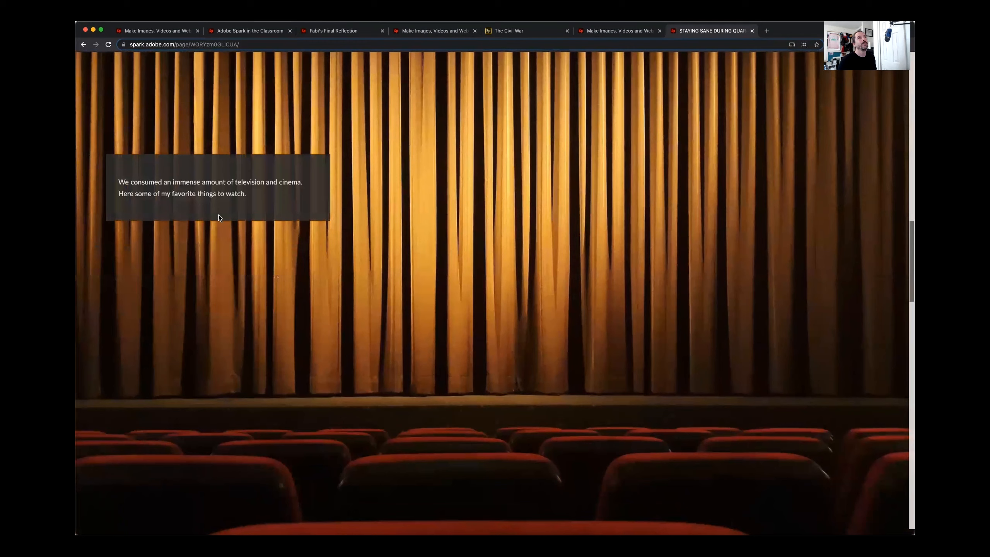
drag(250, 198, 107, 183)
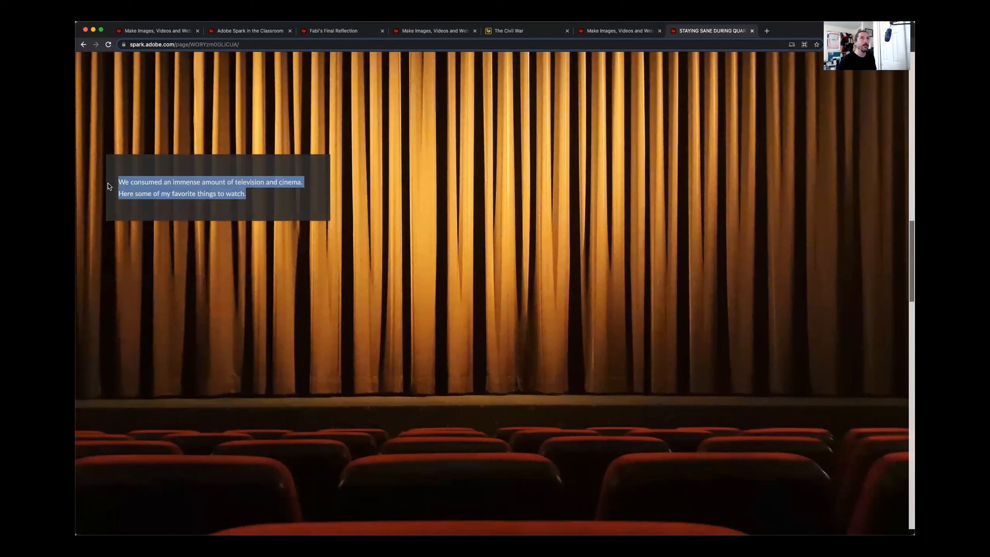
Return to the page editor and update the published link with the caption changes.
key(ctrl+shift+Tab)
click(537, 66)
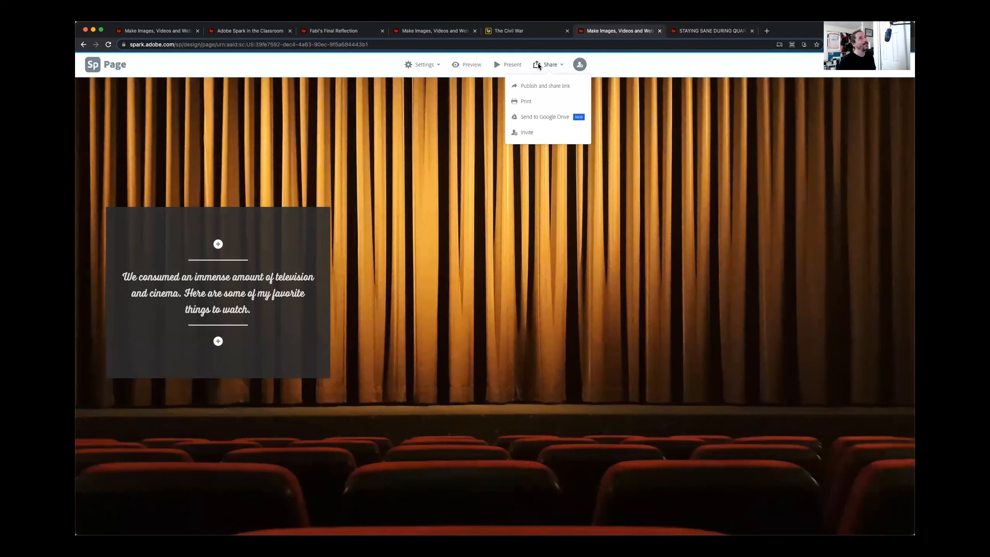
click(534, 83)
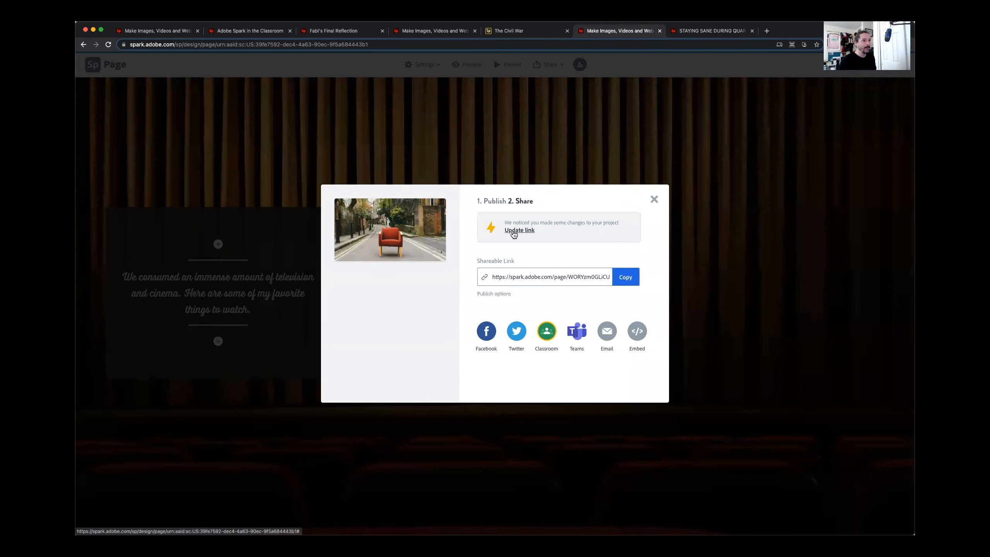
click(513, 232)
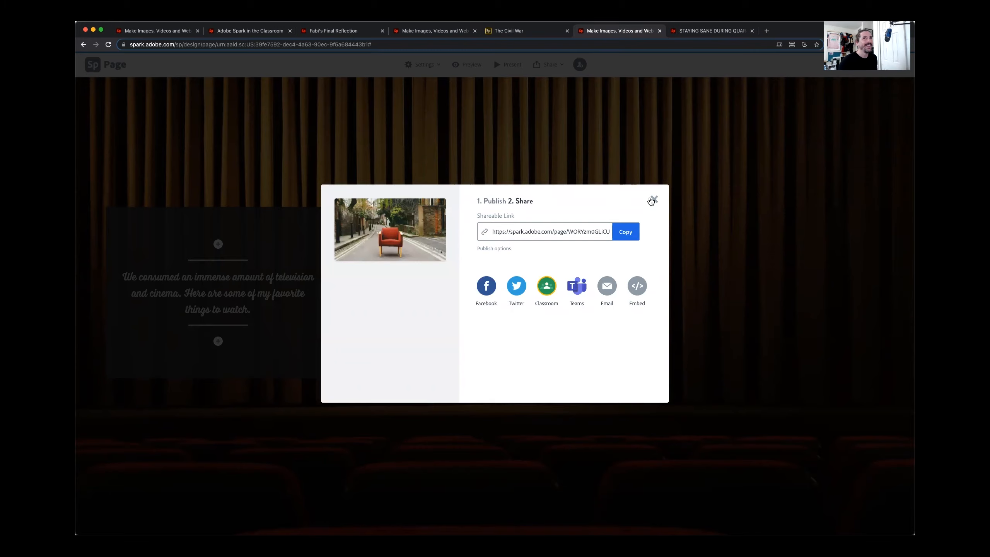
click(653, 200)
Reload the published page again and review the theater caption and the glideshow down to the following section.
click(712, 31)
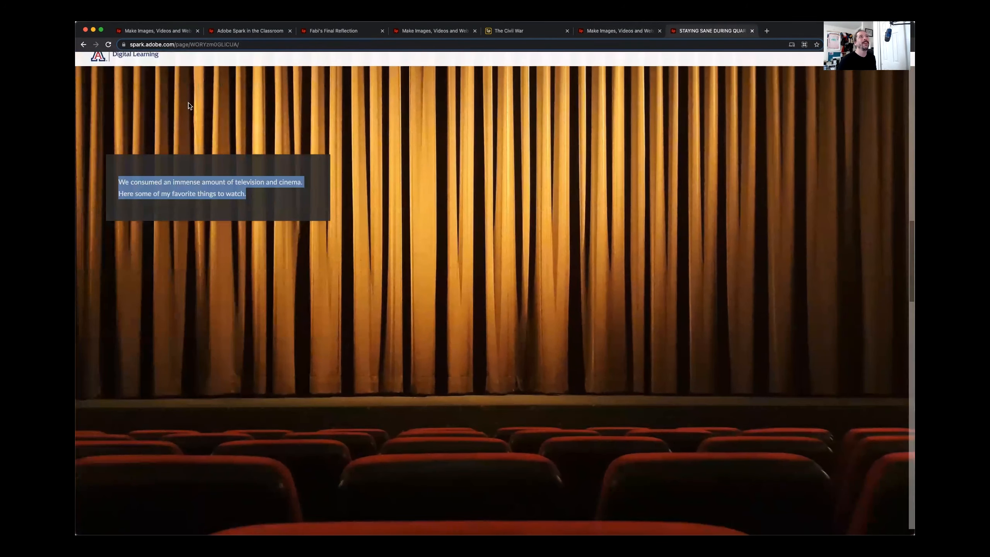
click(109, 44)
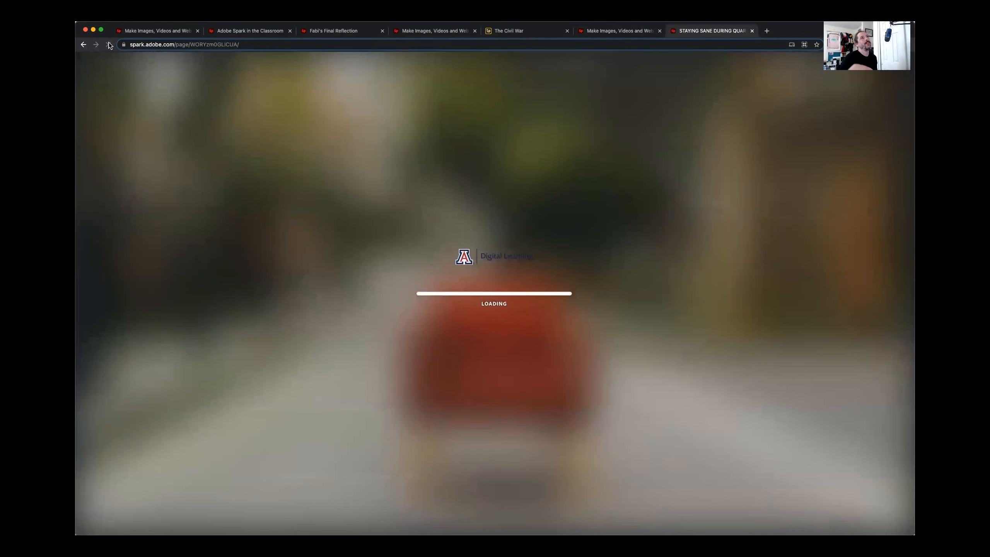
scroll(153, 165, down, 15)
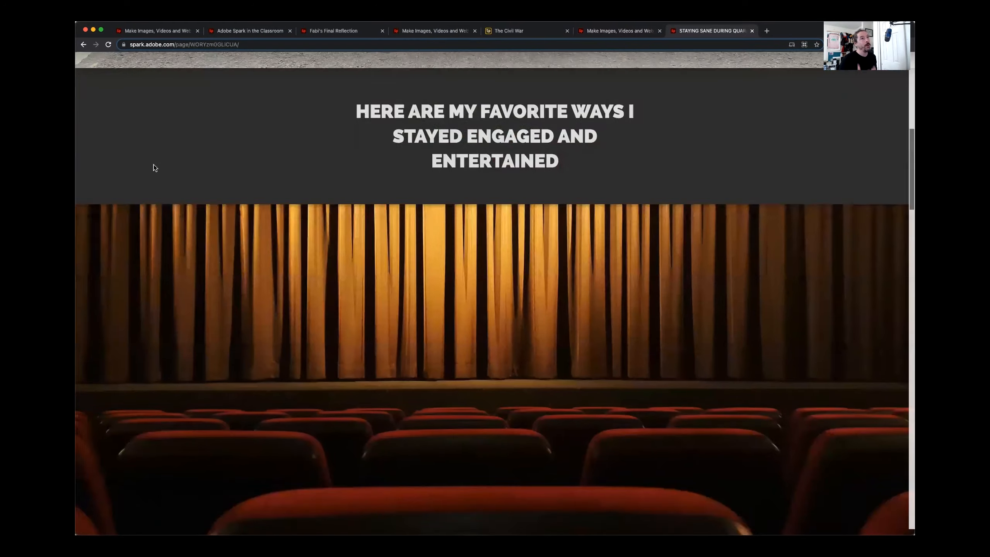
scroll(153, 167, down, 5)
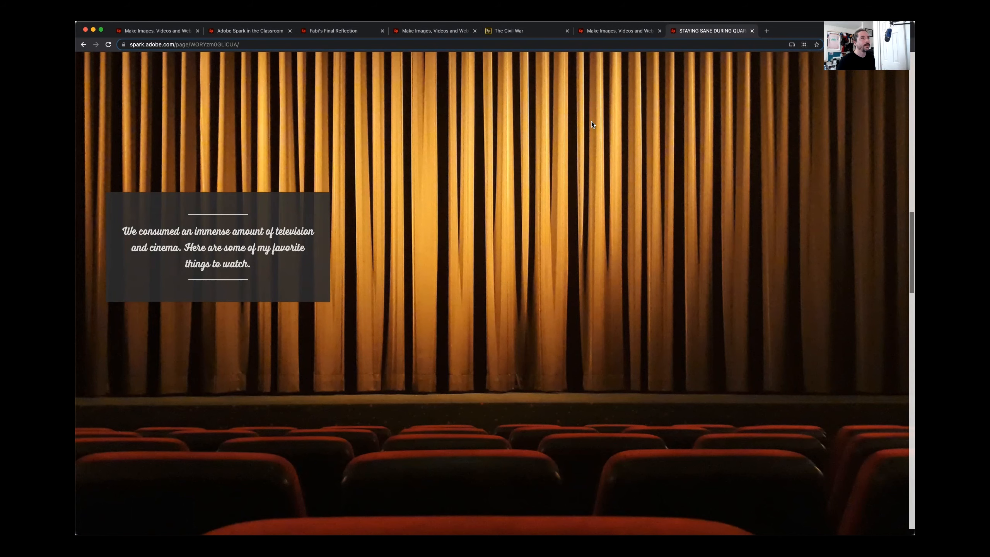
scroll(592, 123, down, 10)
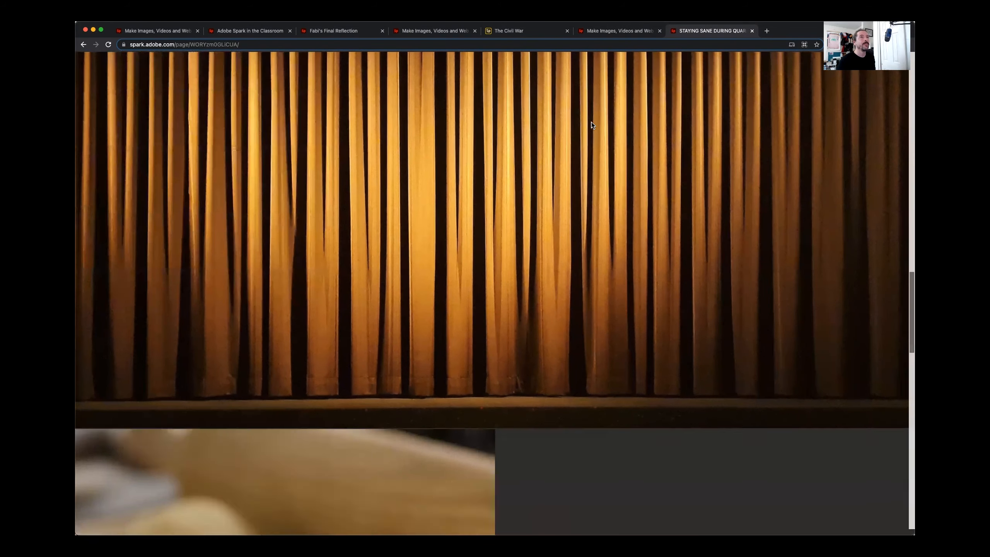
scroll(601, 56, up, 5)
Show the page's embed code in the editor's publish and share options, select the code, and close the editor's browser tab.
click(602, 29)
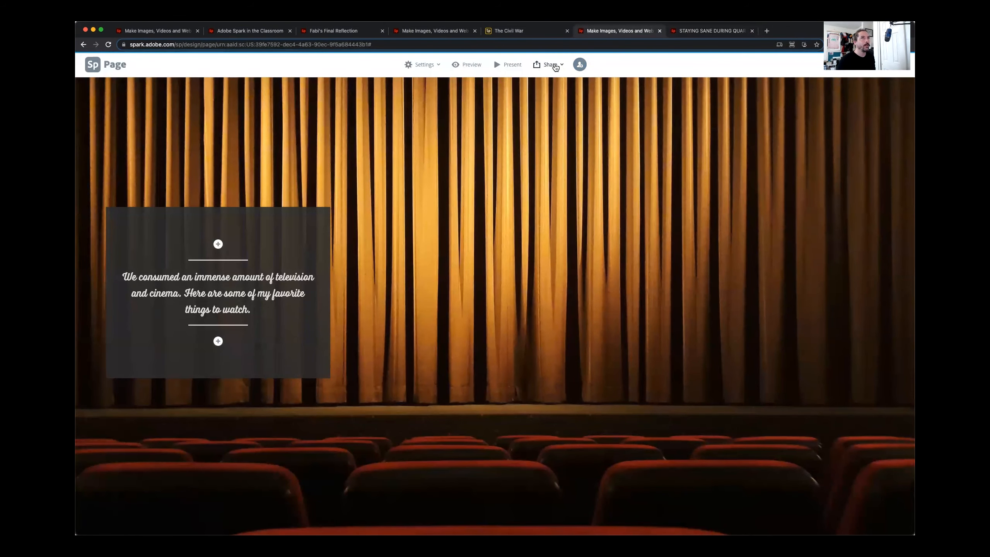
click(556, 66)
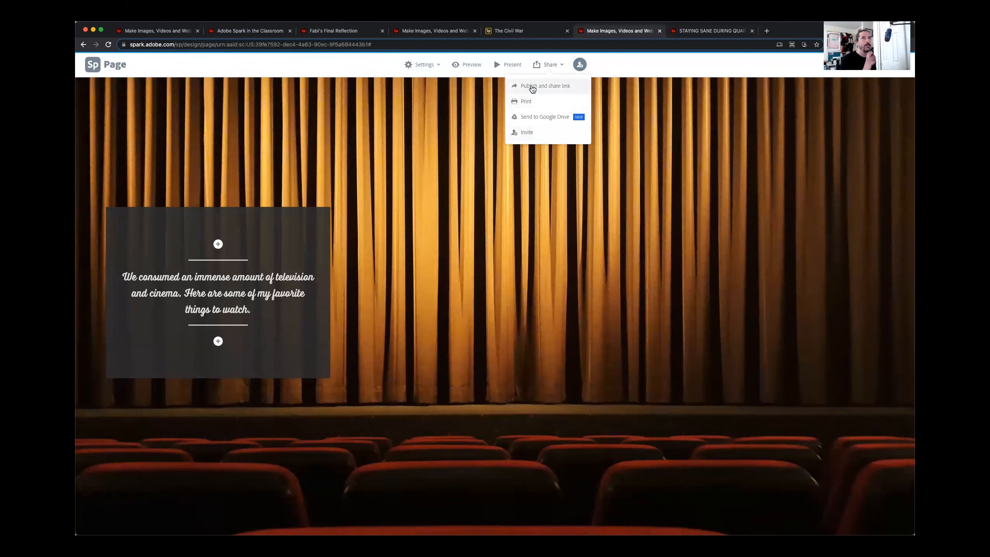
click(532, 84)
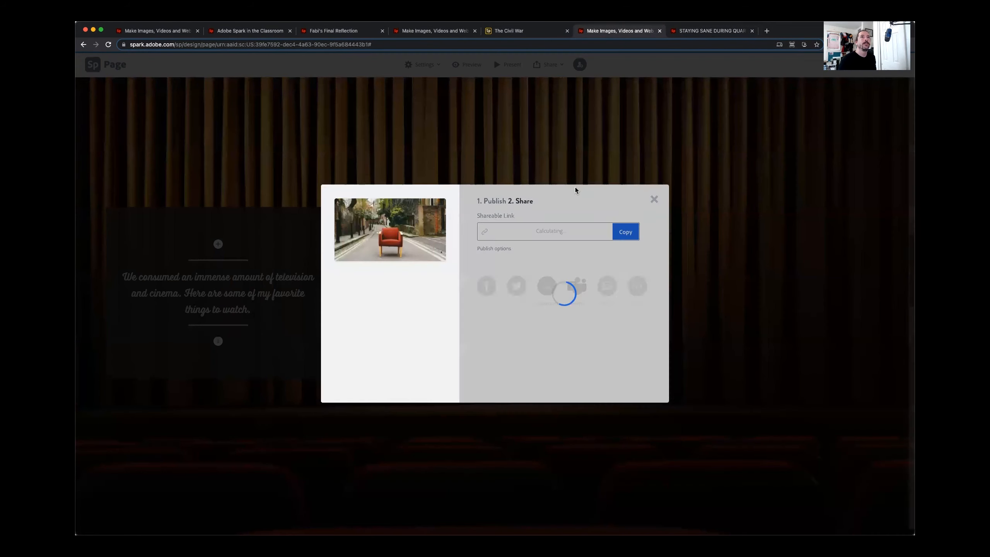
click(637, 286)
drag(476, 324, 567, 361)
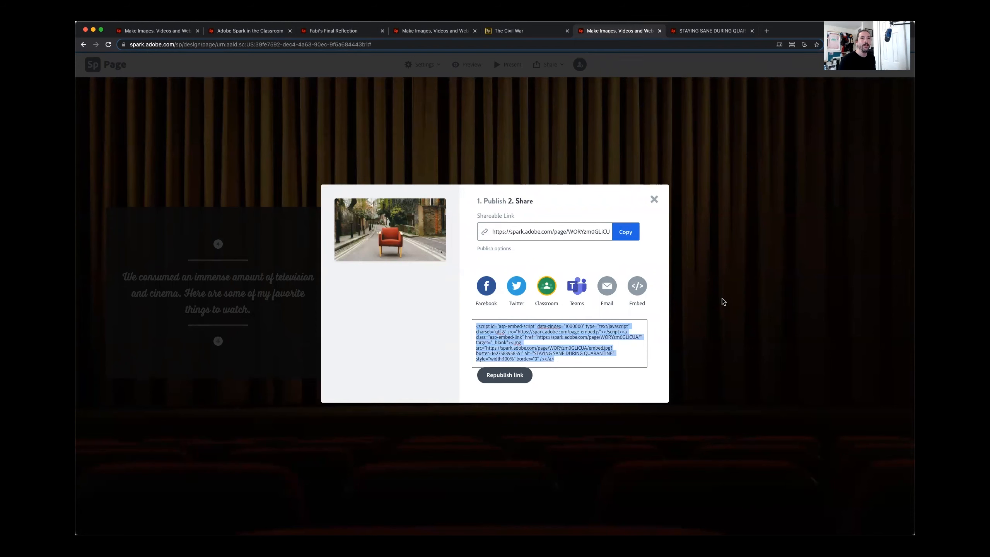
click(747, 297)
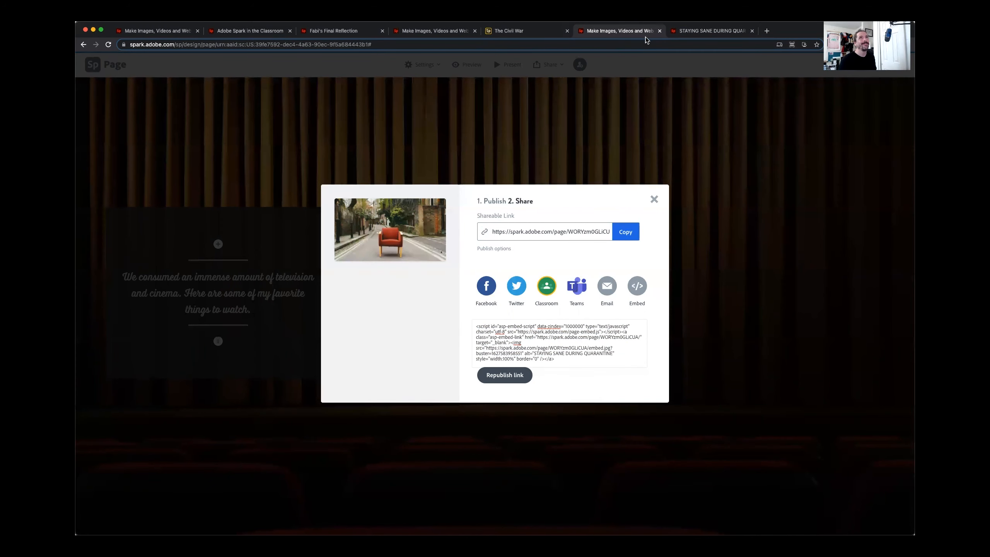
click(659, 31)
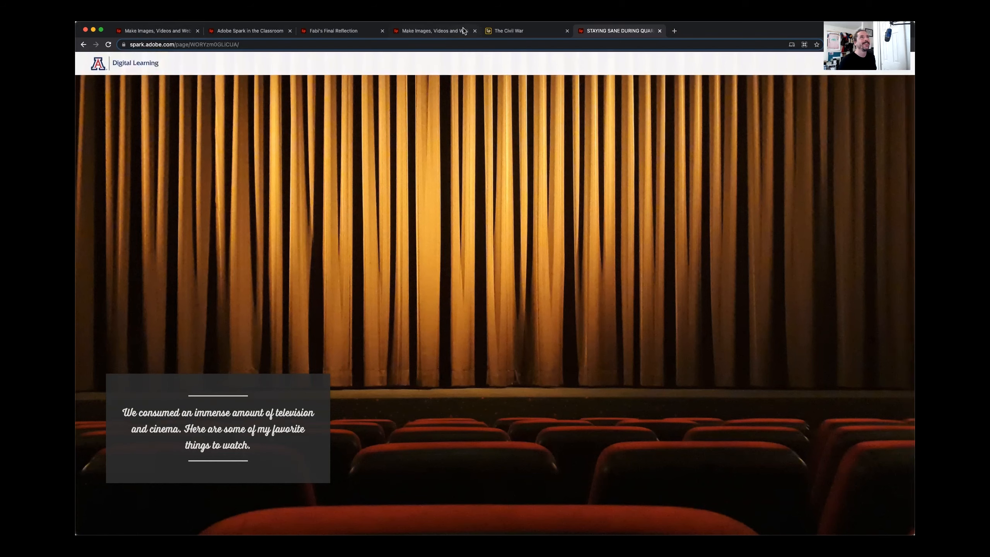
Switch to the About Me post, copy its shareable link and open it in a new browser tab.
click(480, 32)
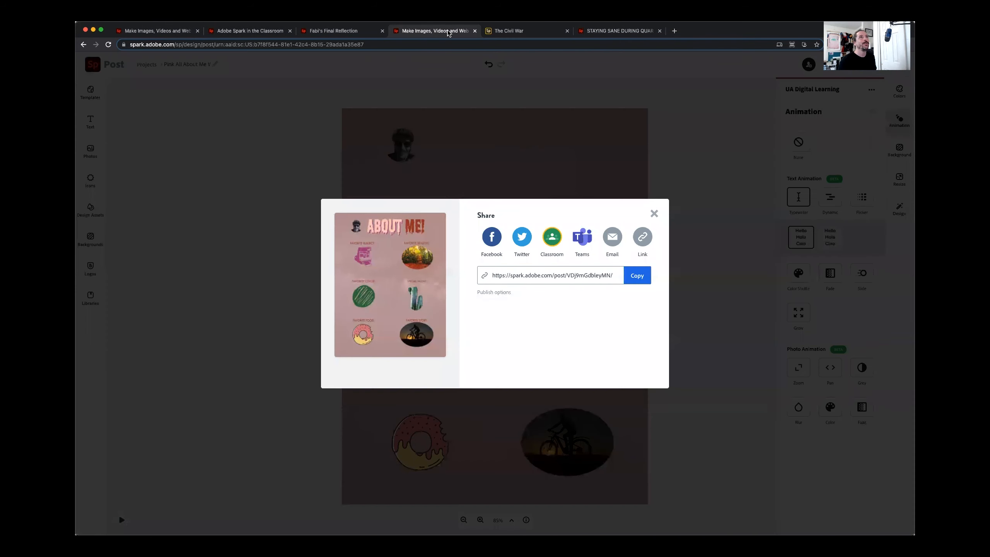
click(636, 276)
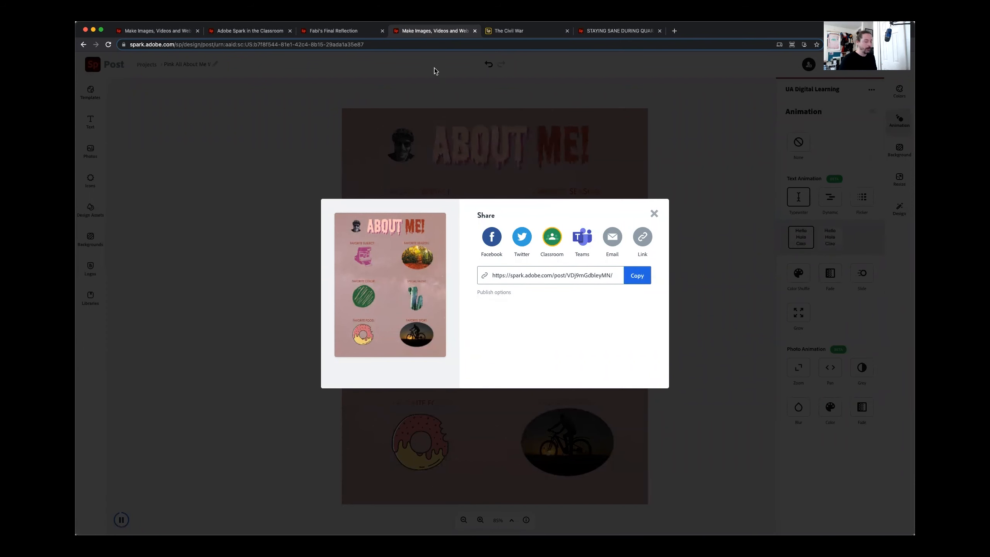
key(super+t)
key(super+v)
key(Return)
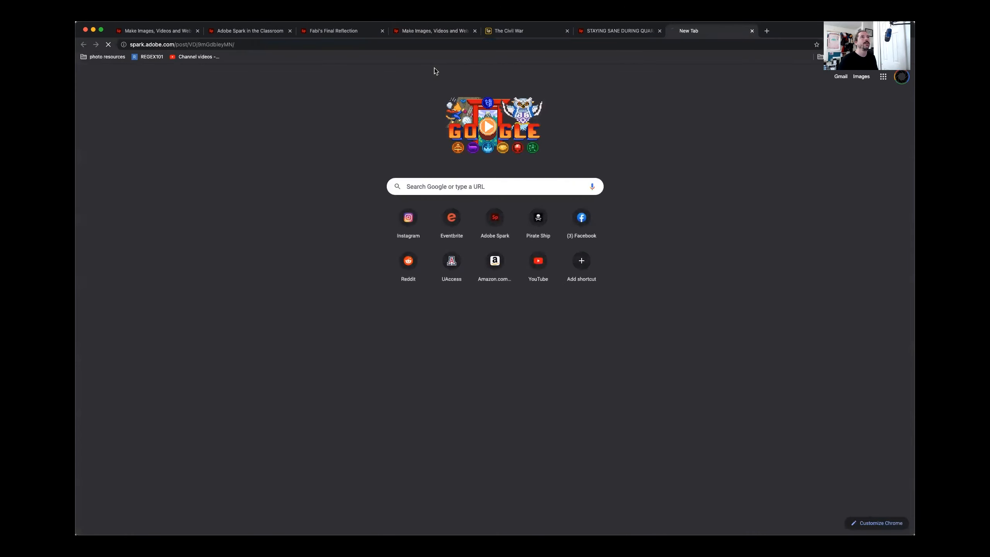